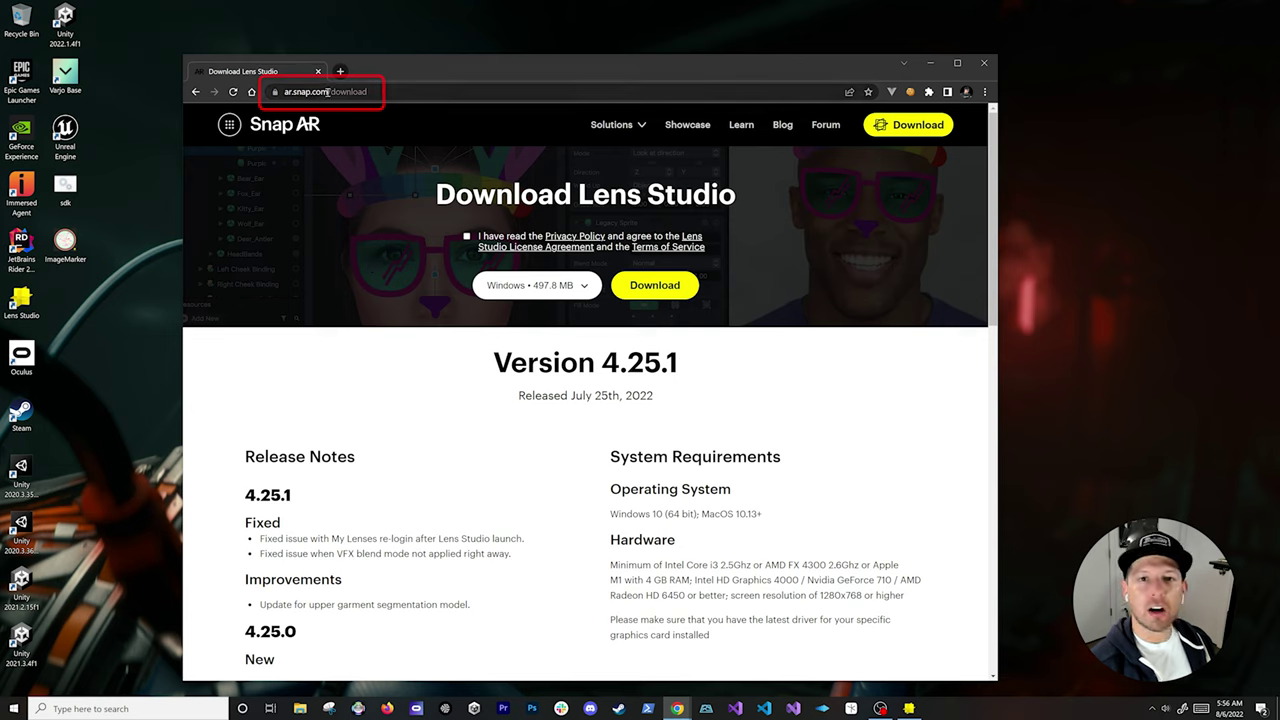
Step: Choose the Windows version of Lens Studio on the download page and review the release notes and system requirements
left_click(531, 287)
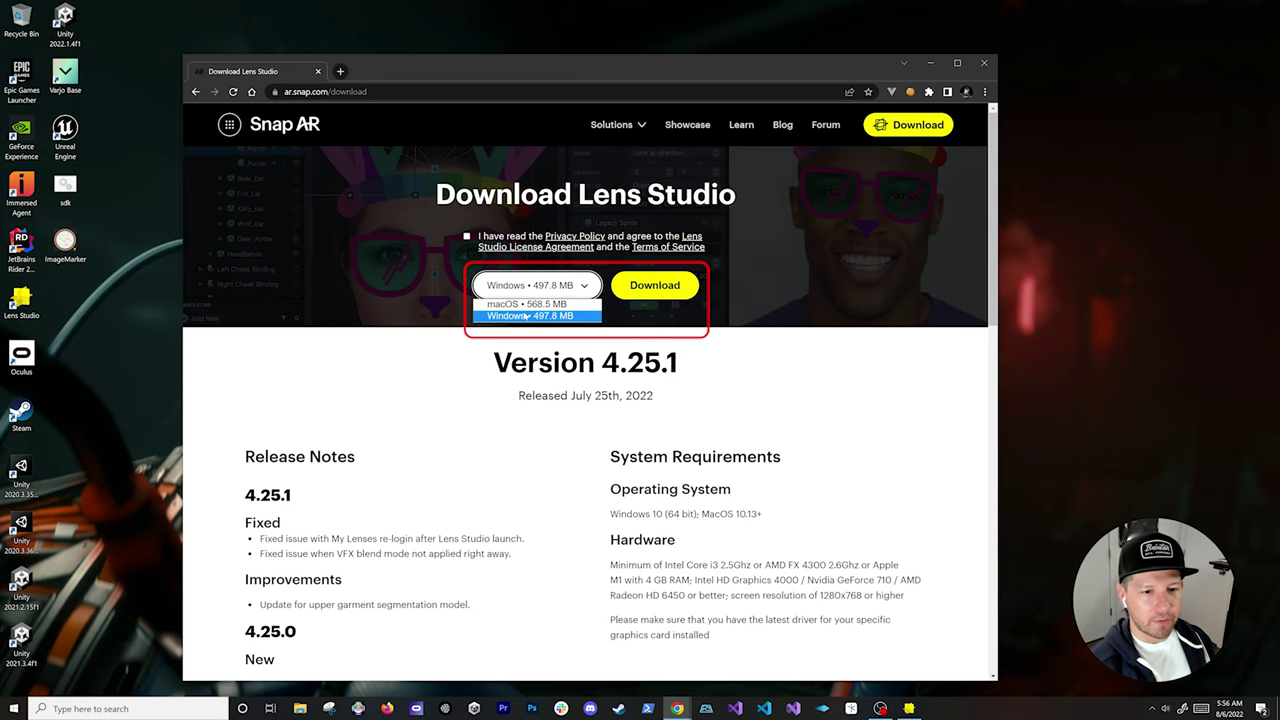
left_click(525, 316)
scroll(627, 403, "down", 2)
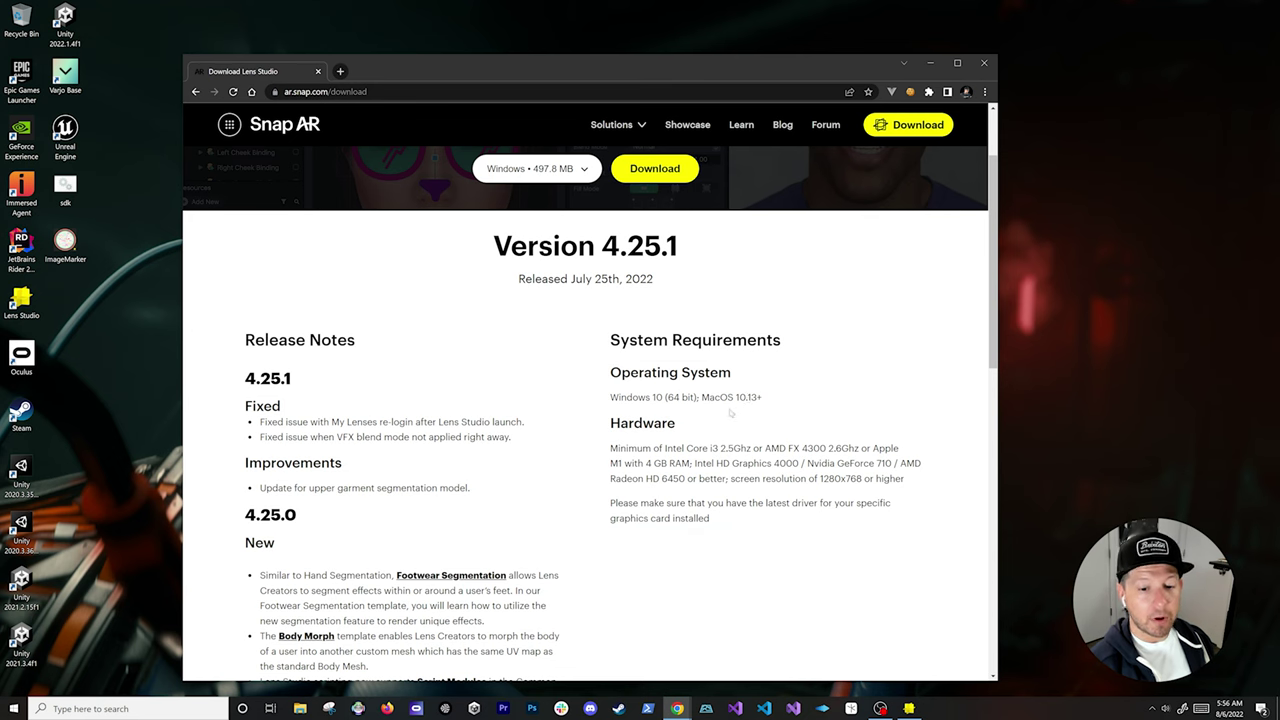
scroll(732, 412, "down", 3)
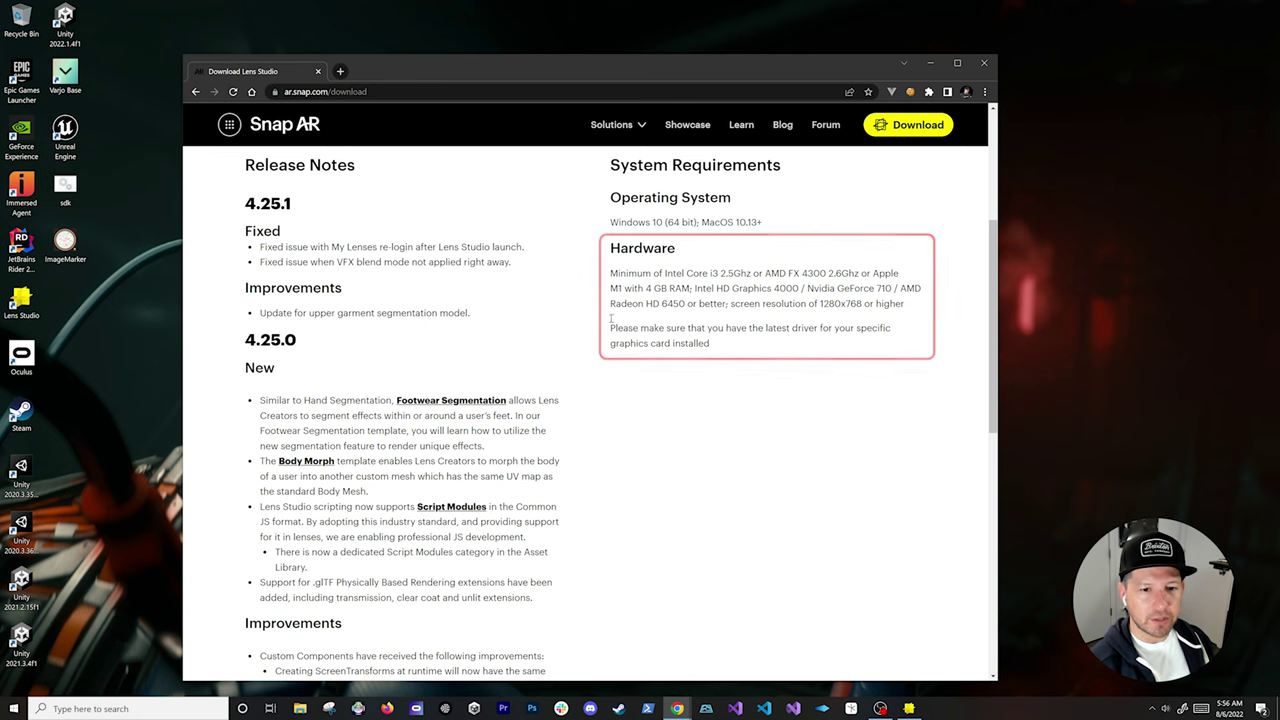
scroll(700, 255, "up", 5)
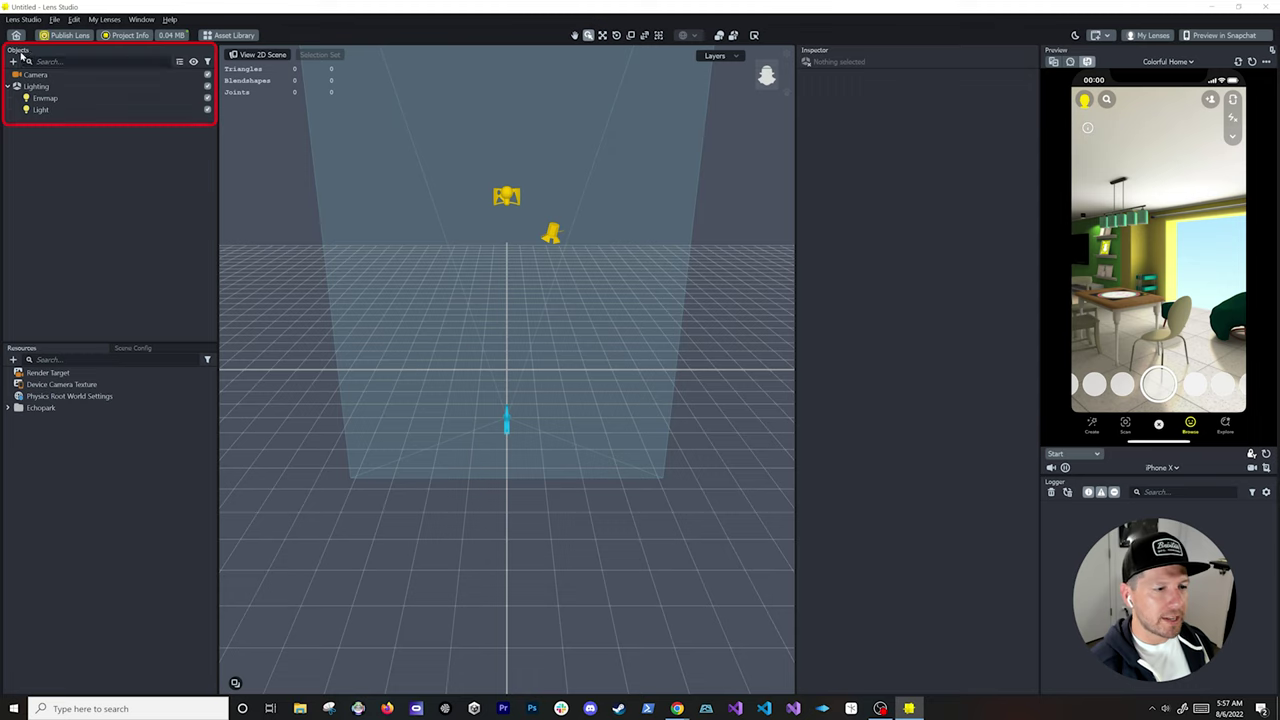
Step: Inspect the properties of the default scene's Camera, Envmap and Light objects
left_click(76, 79)
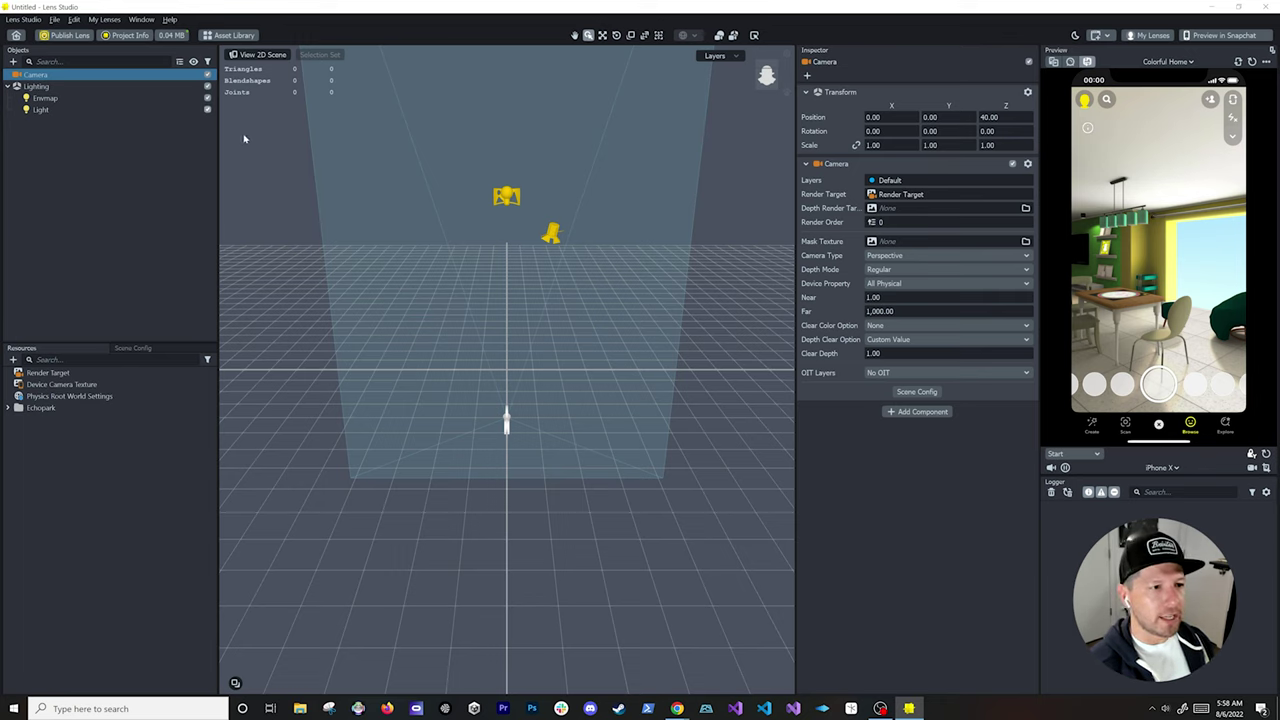
double_click(46, 77)
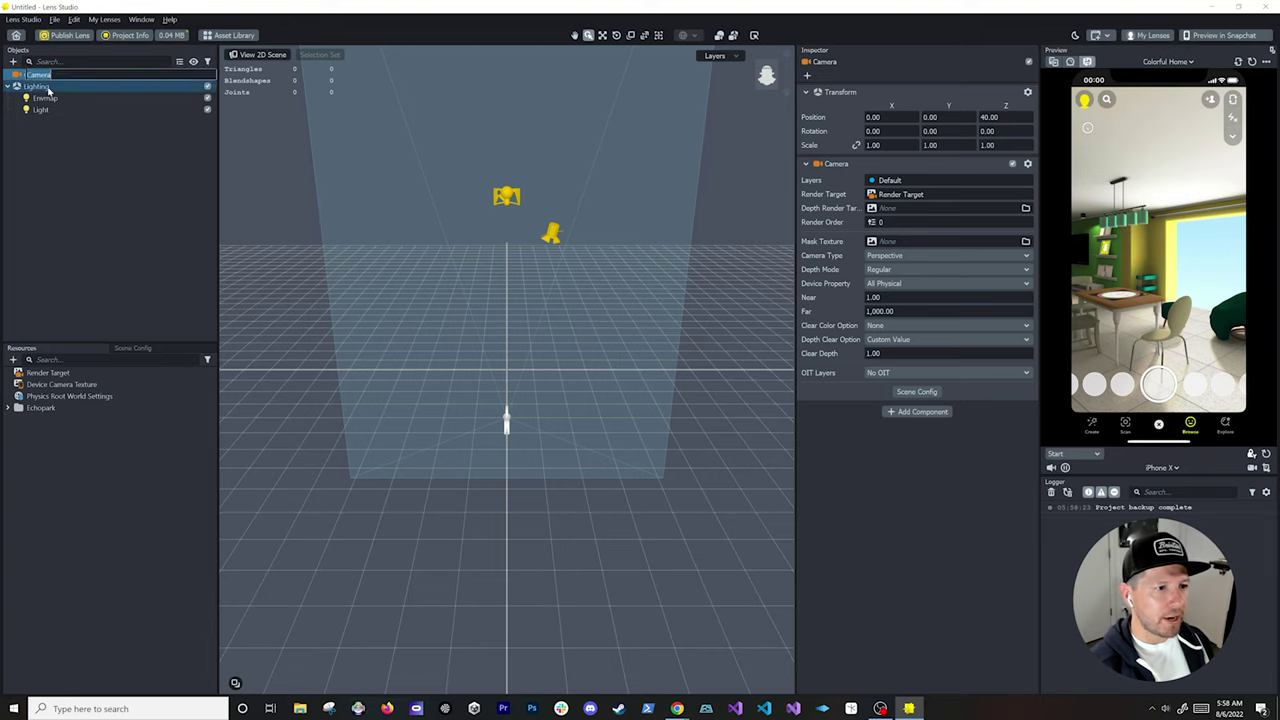
left_click(38, 87)
left_click(45, 99)
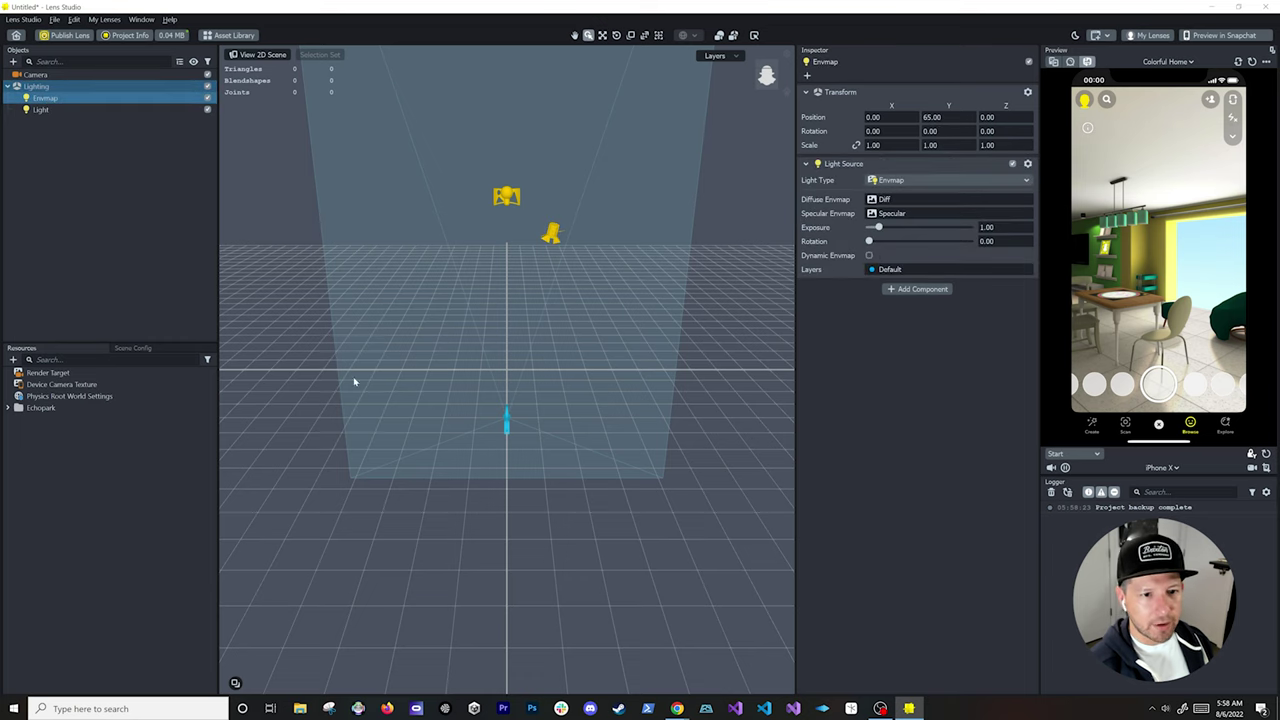
left_click(44, 109)
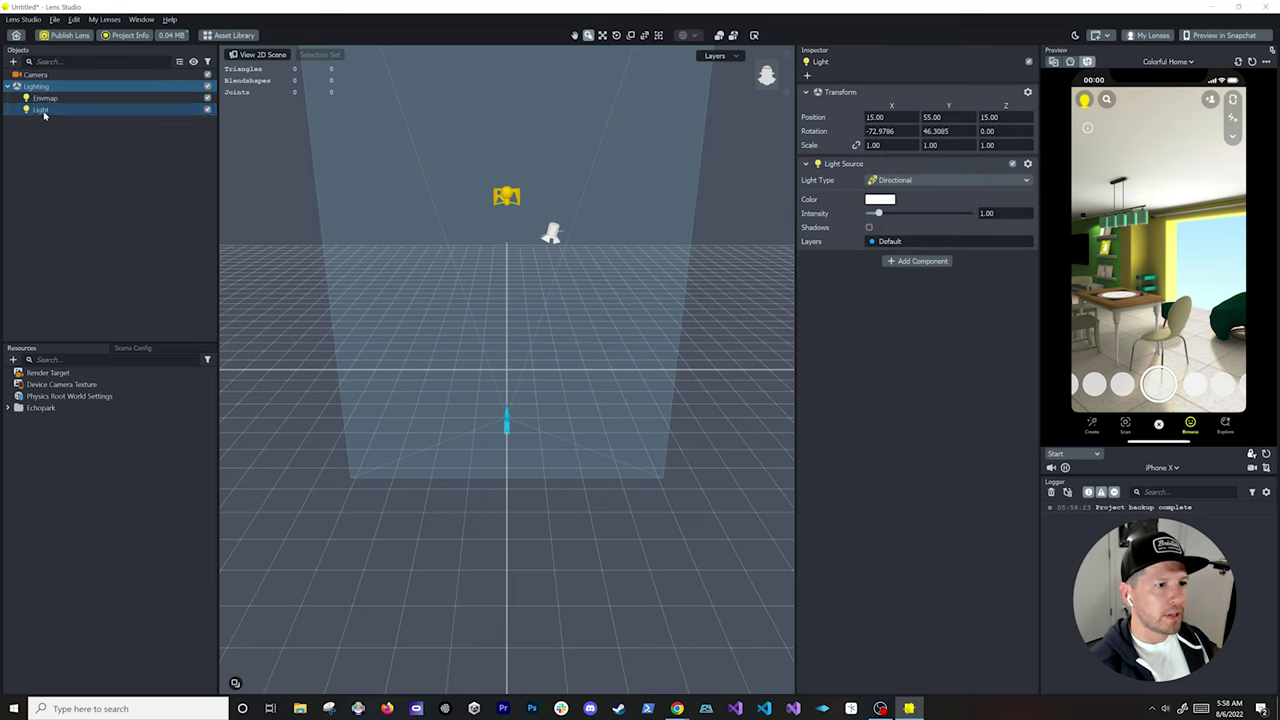
left_click(66, 166)
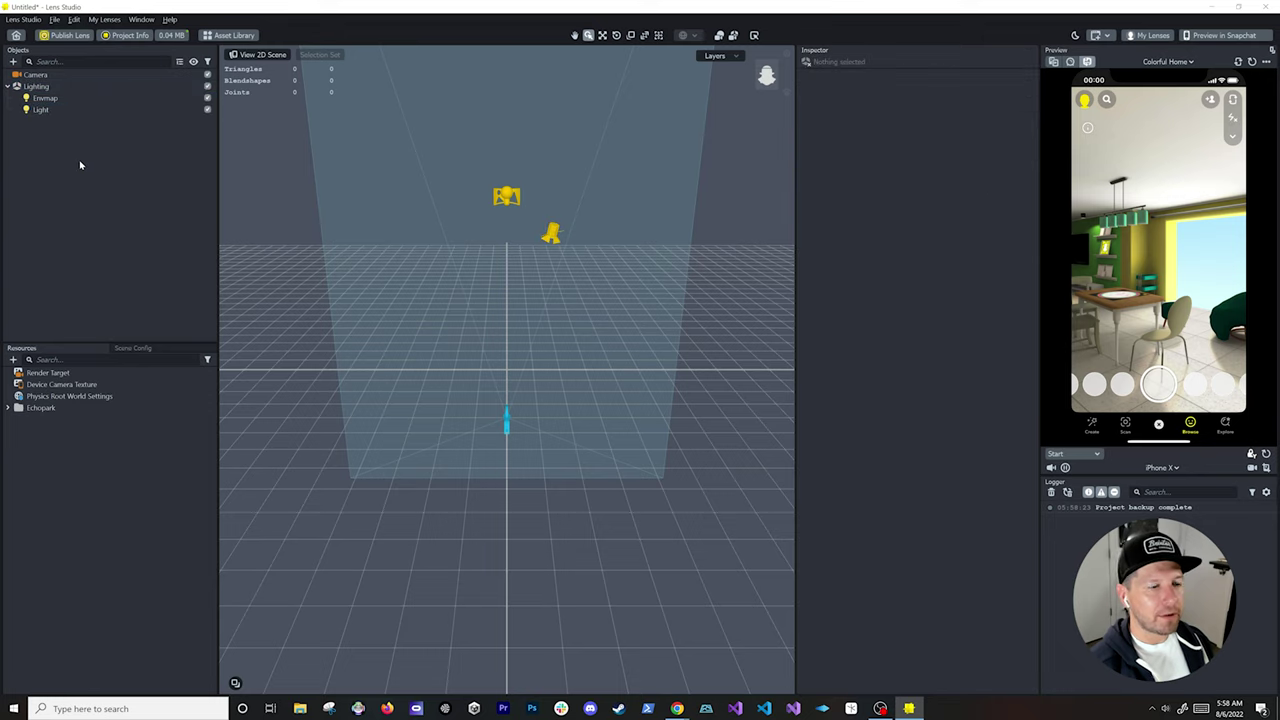
Step: Create an empty scene object at the root of the hierarchy and rename it ParentCube
right_click(80, 165)
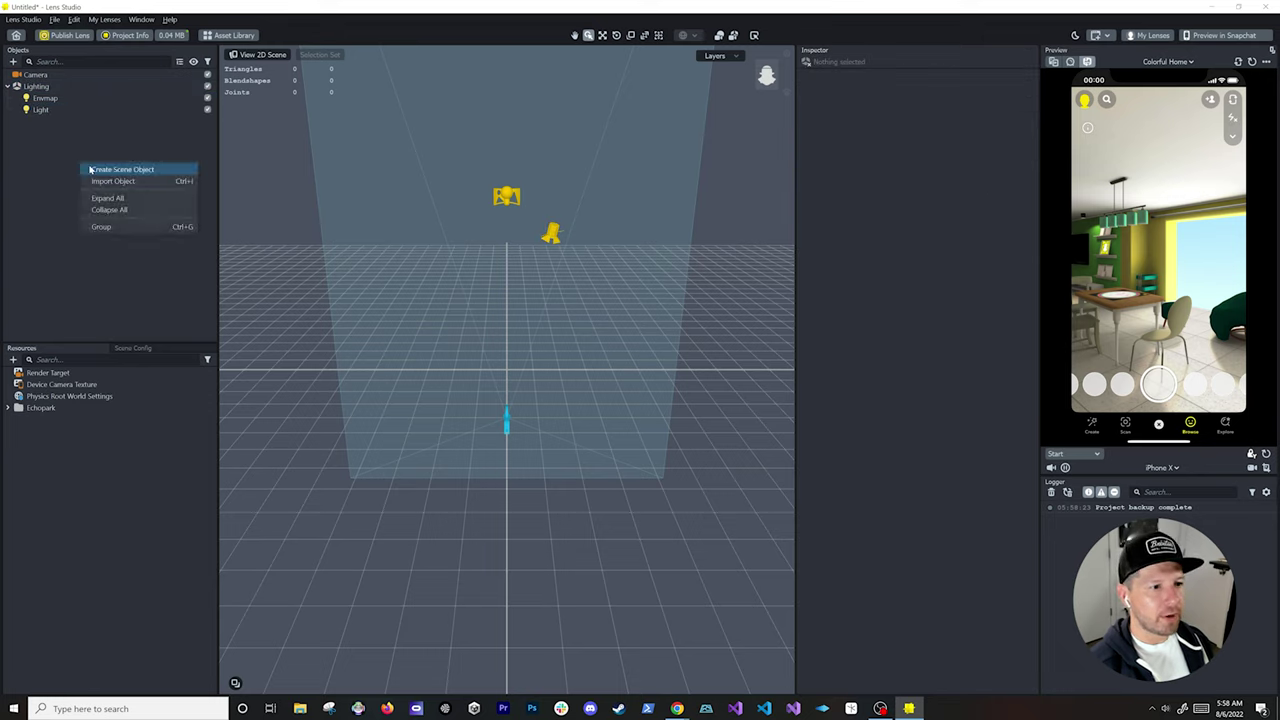
left_click(90, 170)
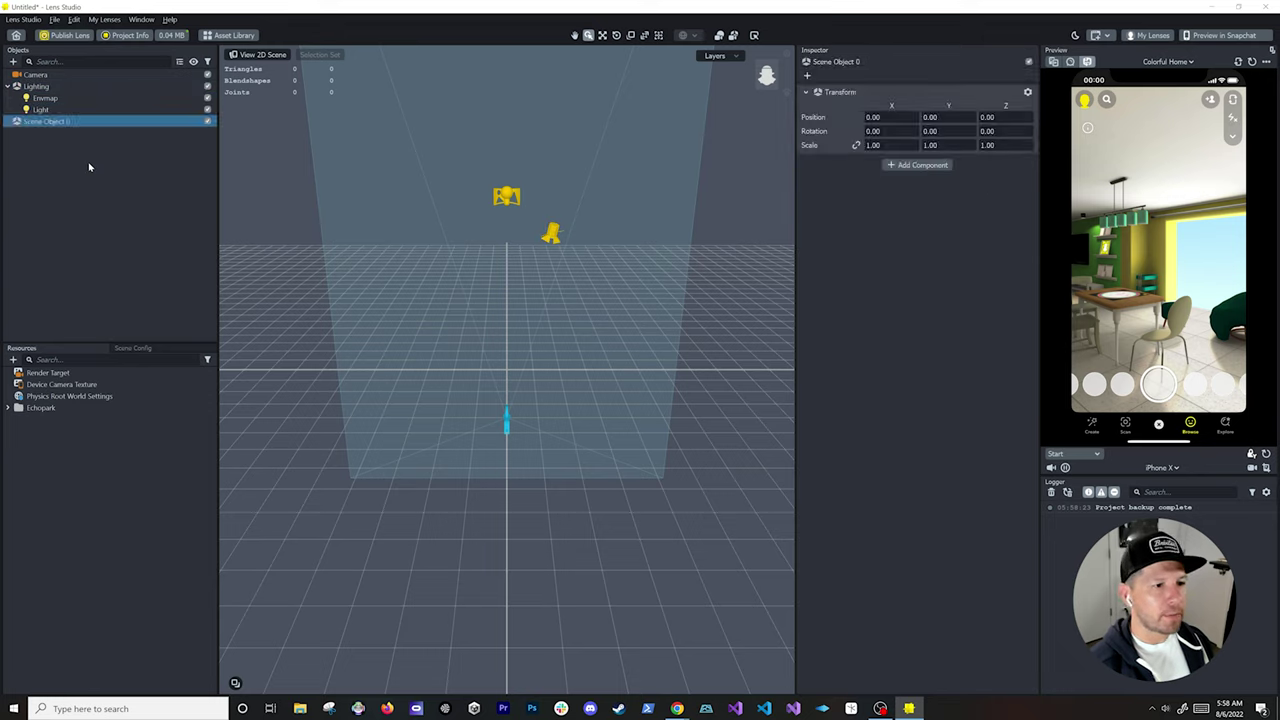
double_click(57, 121)
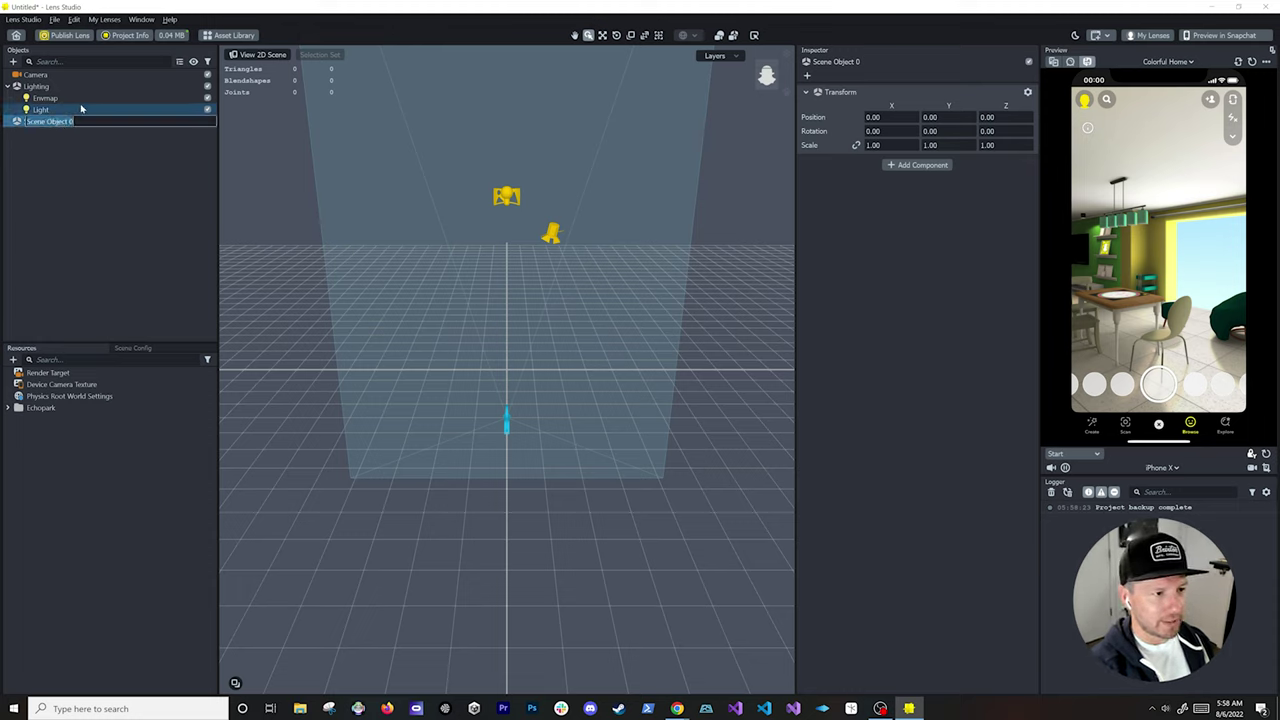
type("ParentCu")
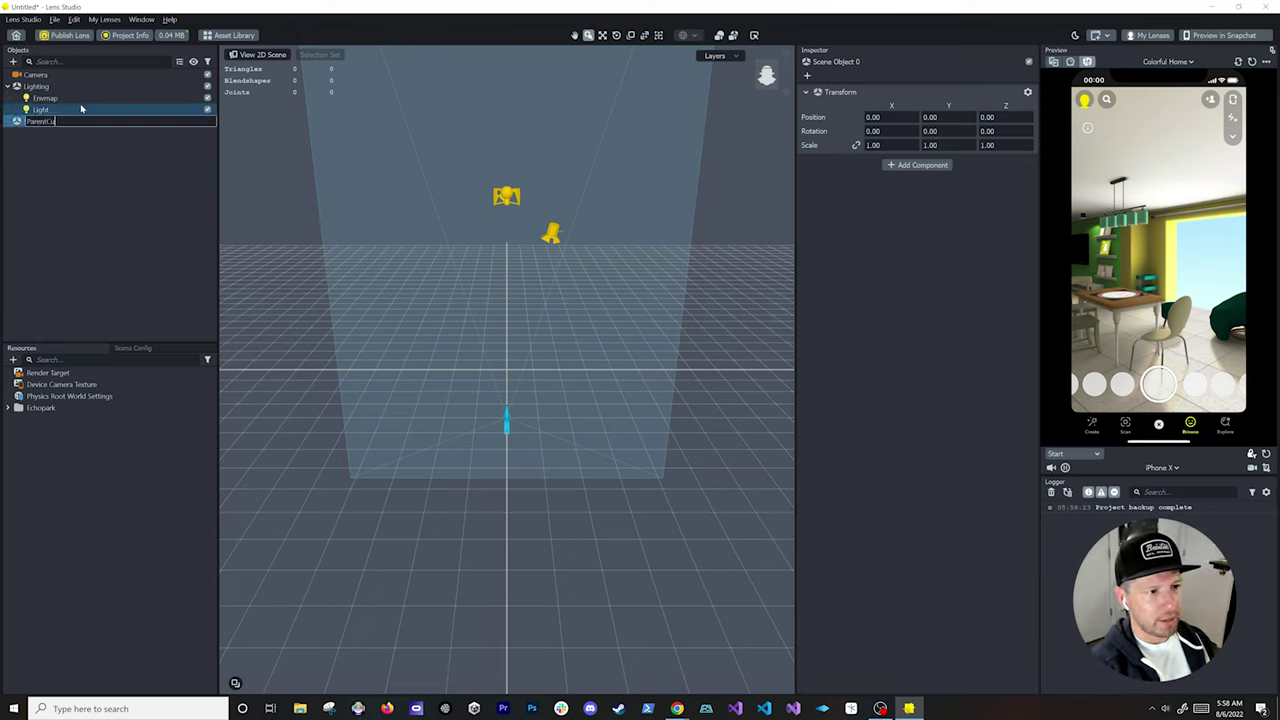
type("be")
key("Return")
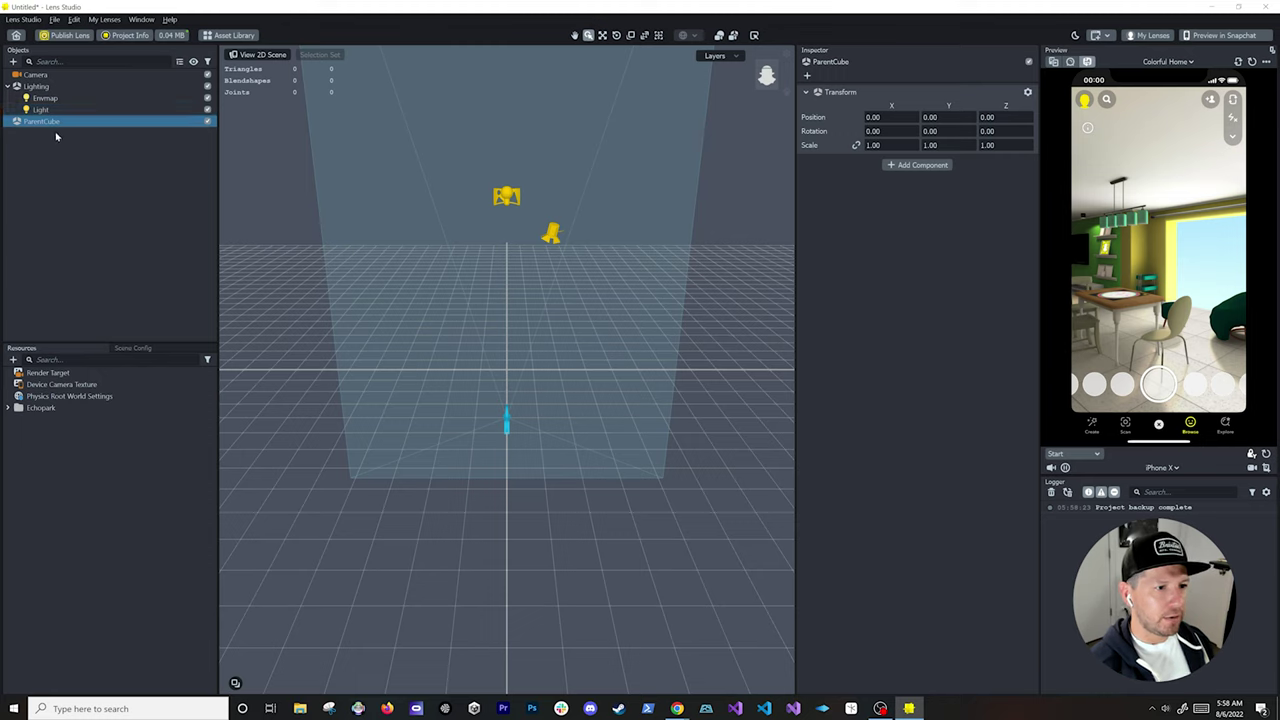
right_click(60, 123)
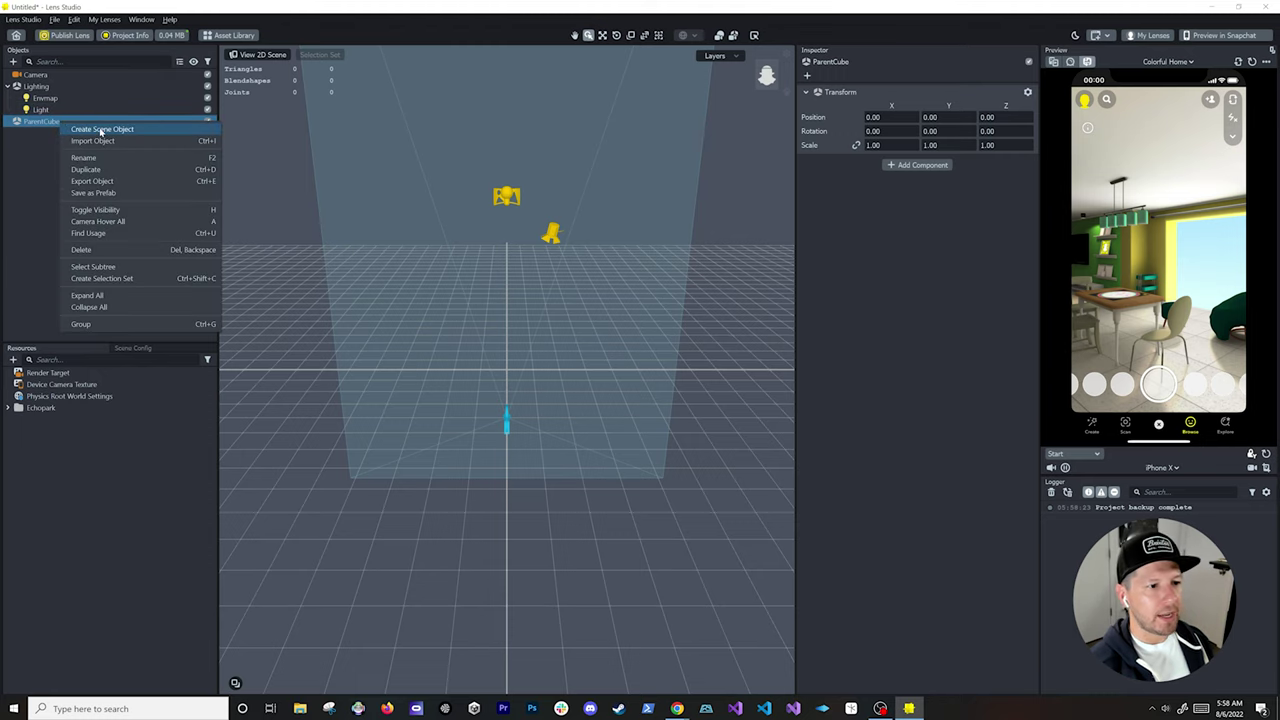
left_click(100, 129)
left_click(78, 133)
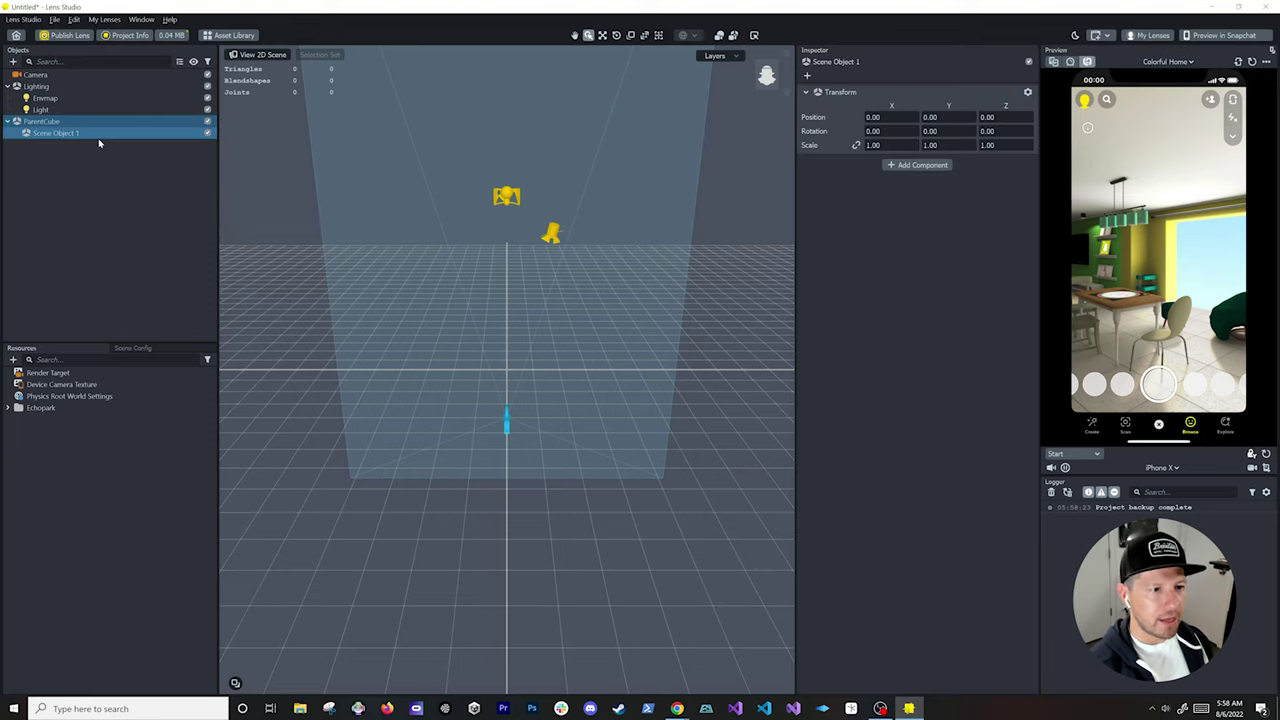
key("Delete")
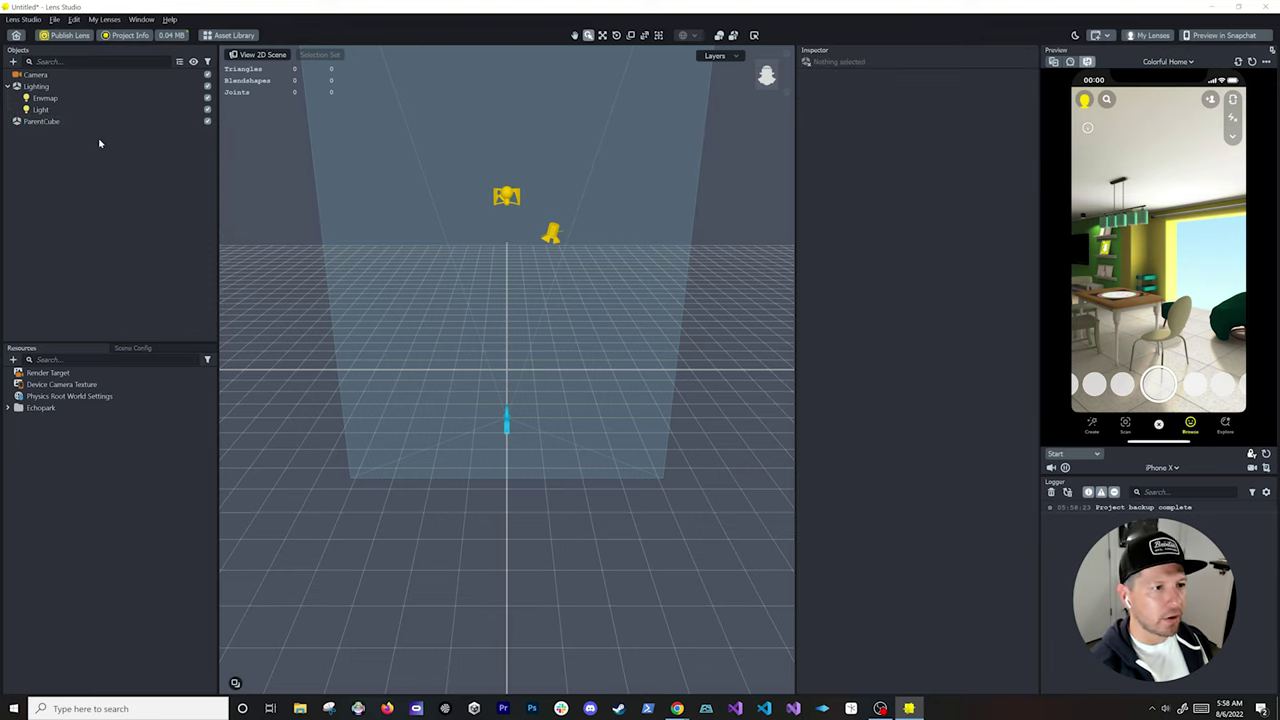
Step: Add a Box mesh as a child of ParentCube, finding it by searching the object types for "box"
left_click(77, 122)
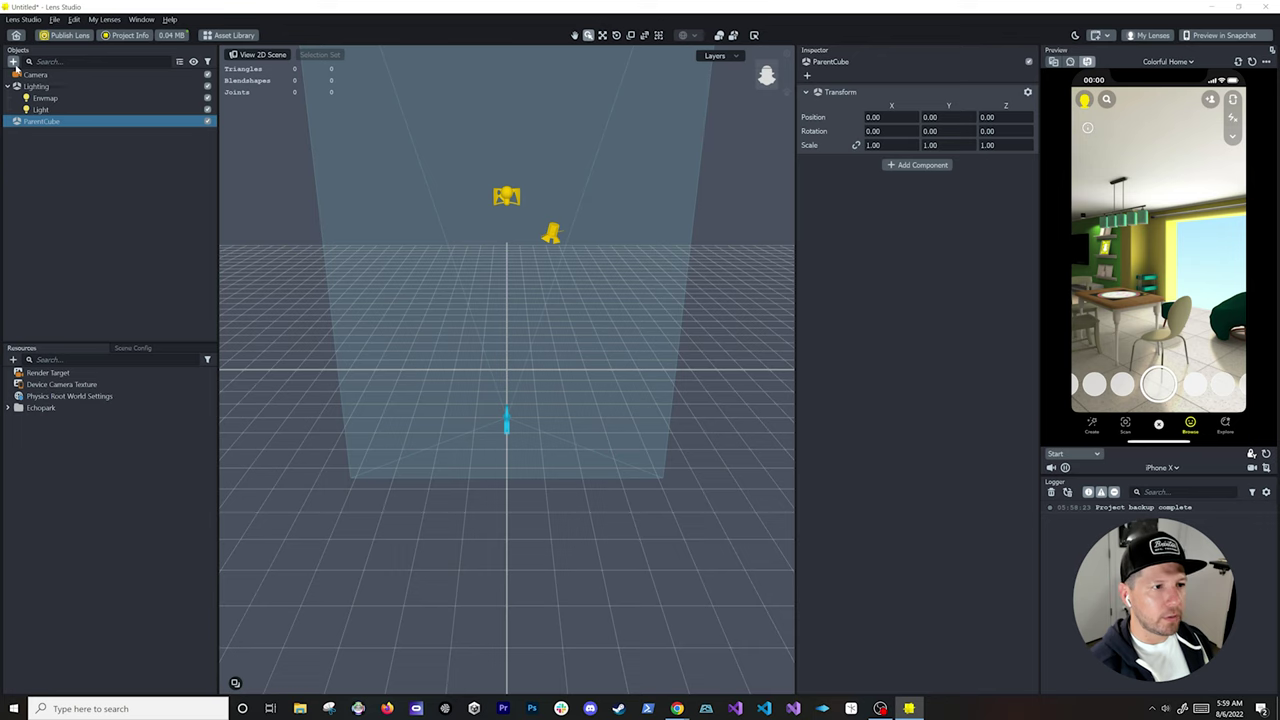
left_click(14, 62)
scroll(50, 167, "down", 5)
scroll(70, 220, "up", 10)
left_click(61, 85)
type("box")
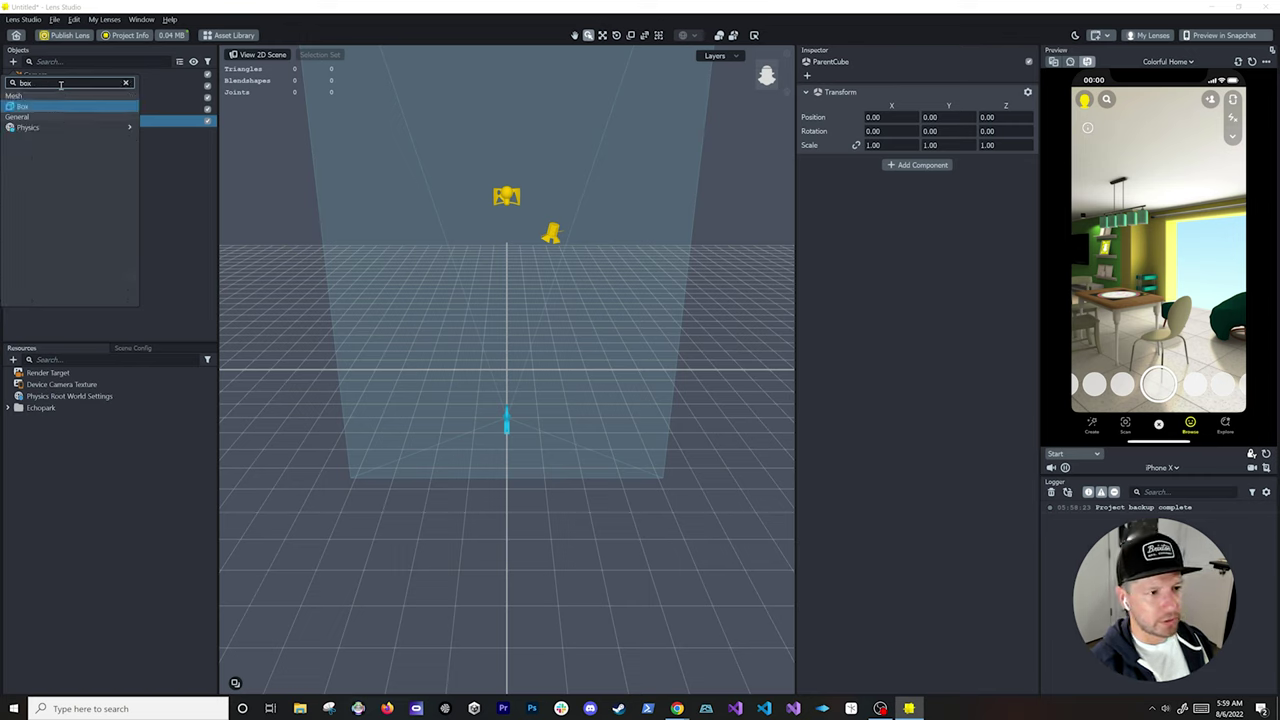
key("Return")
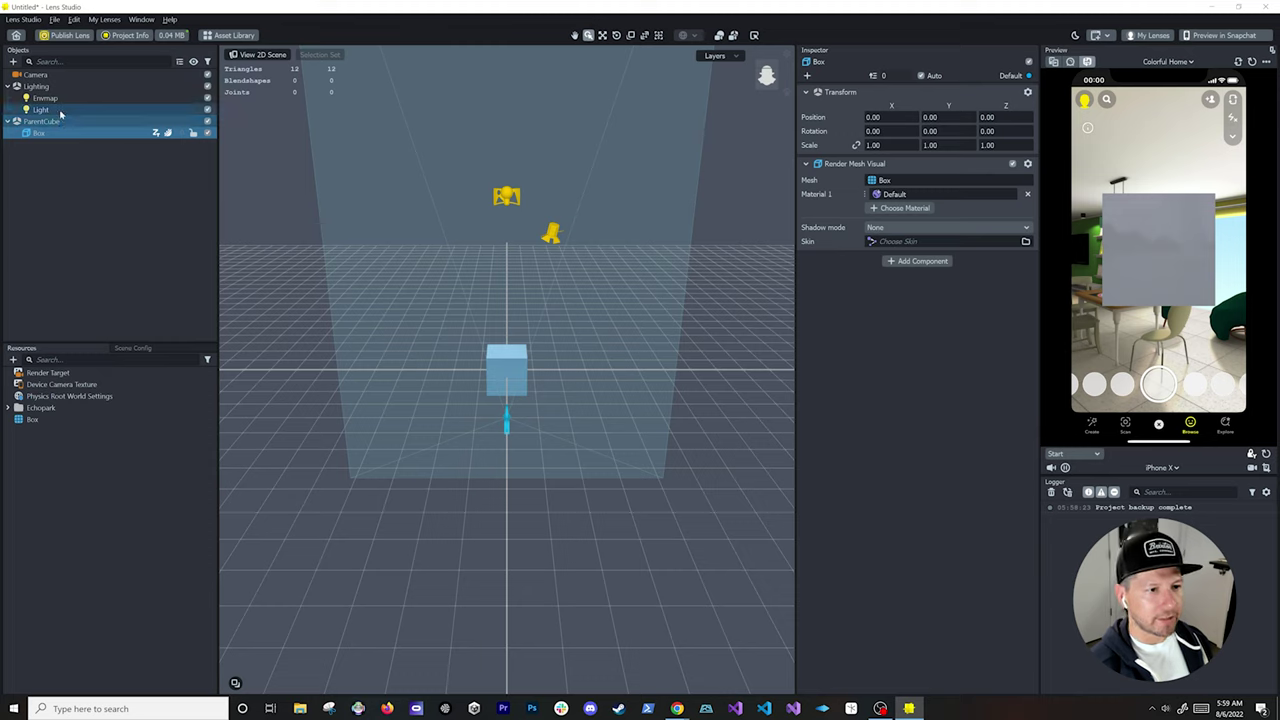
Step: Move the Box out of ParentCube to the root level and nest it under ParentCube again
left_click_drag(40, 133, 36, 175)
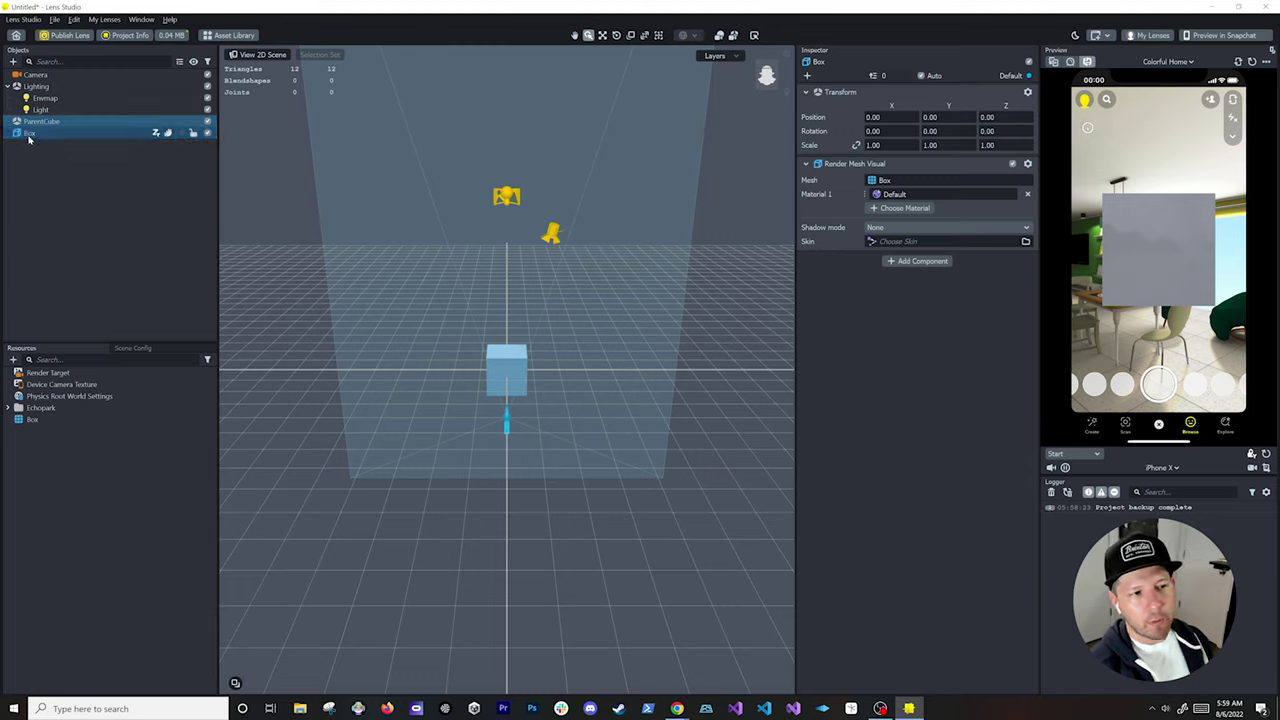
left_click_drag(28, 140, 50, 125)
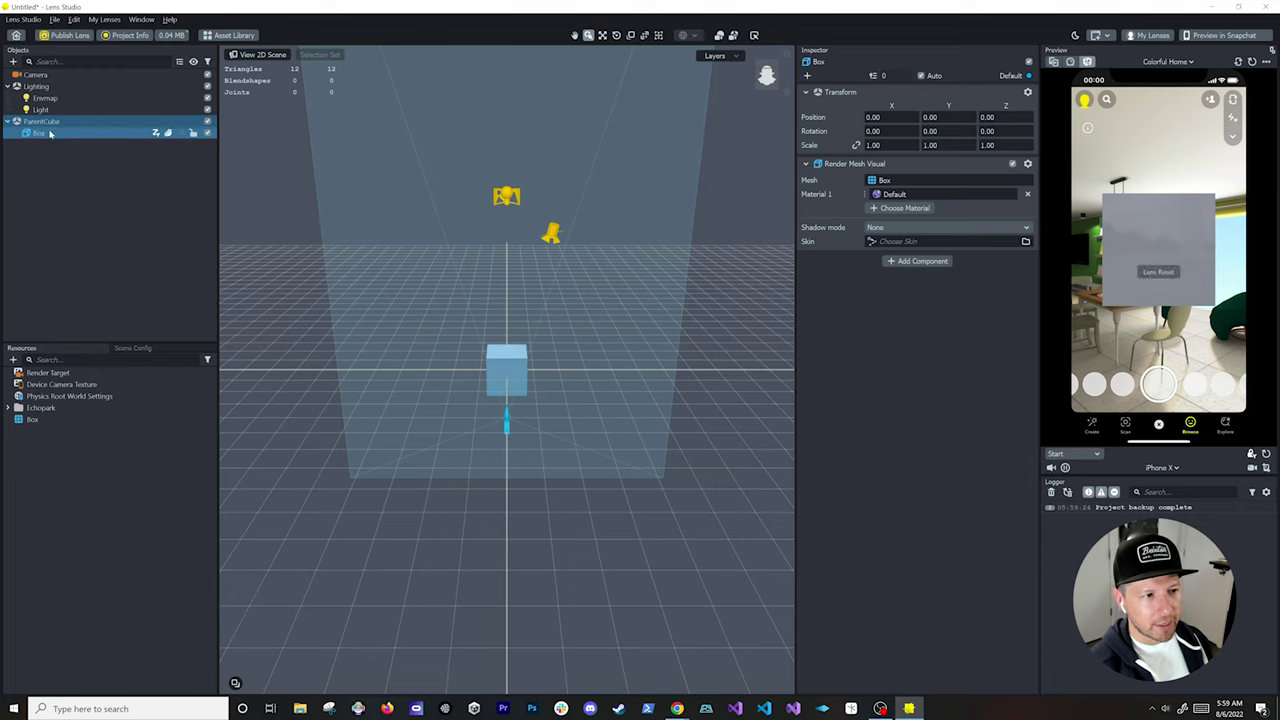
left_click(46, 163)
Step: Search the scene objects for "box" and clear the search
left_click(52, 61)
type("box")
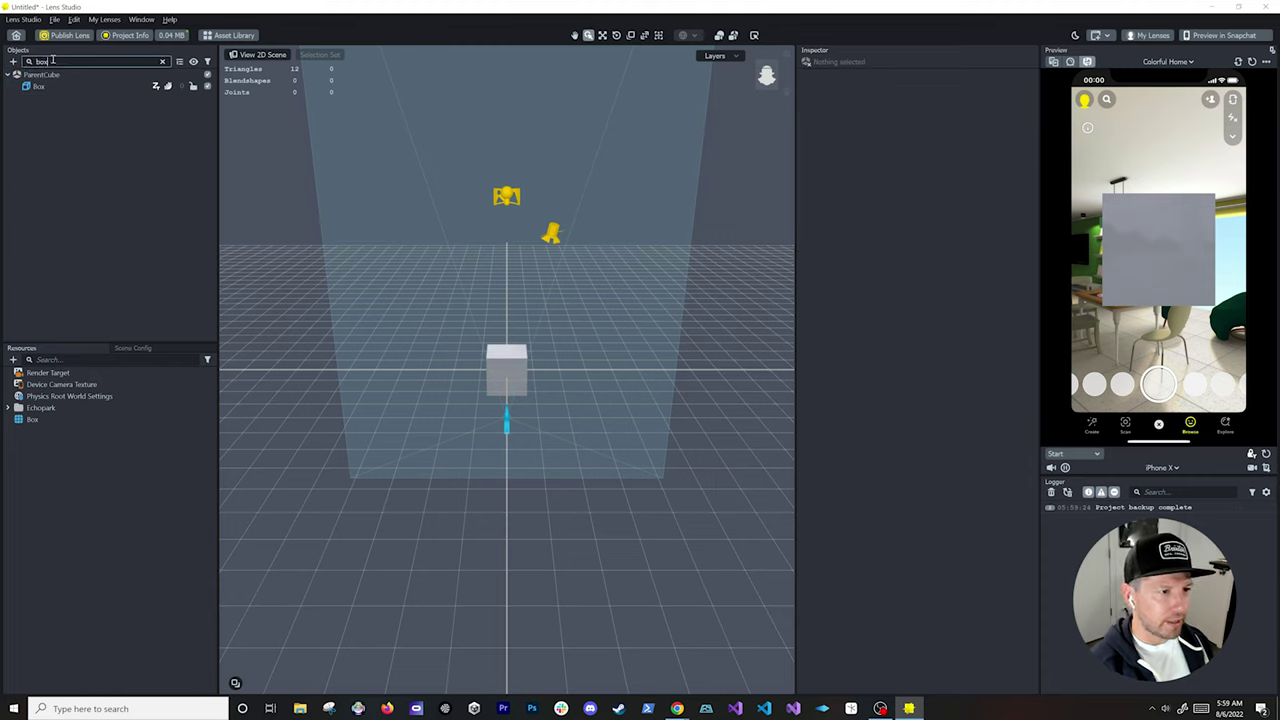
key("BackSpace")
key("BackSpace")
key("BackSpace")
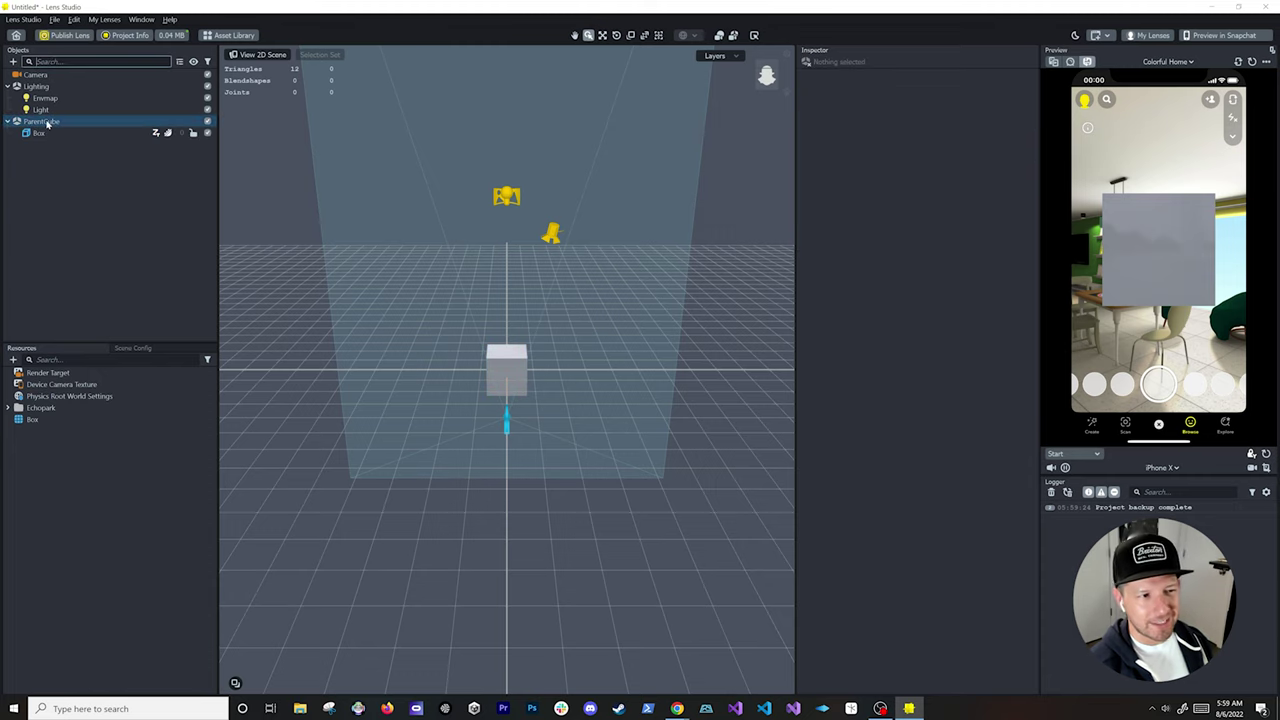
left_click(28, 201)
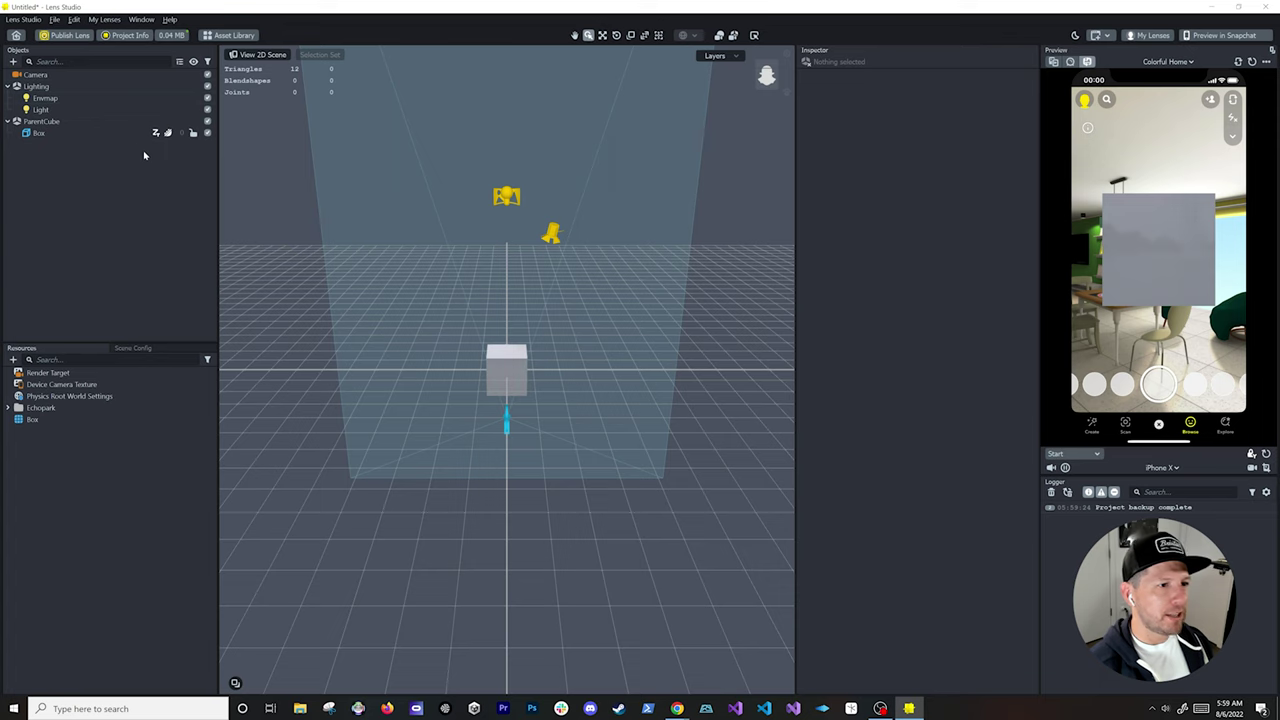
Step: Filter the scene objects by Physics Body and restore the filter to All objects
left_click(207, 61)
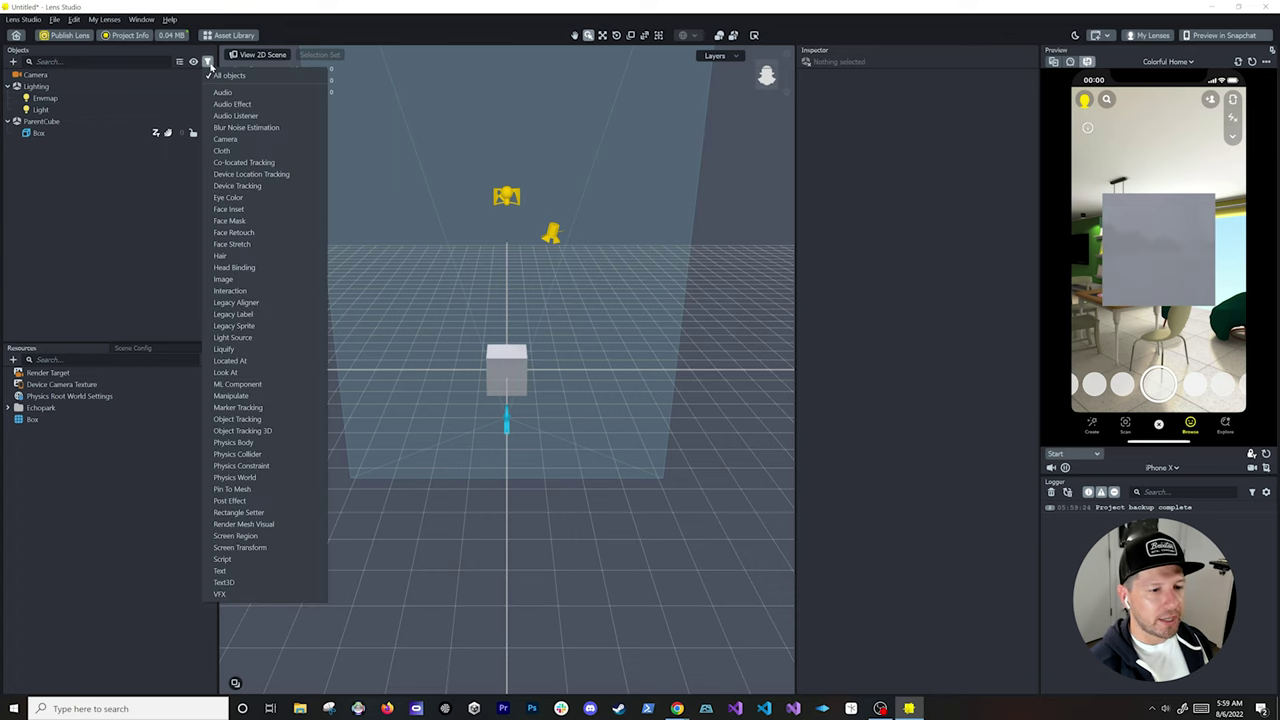
left_click(280, 443)
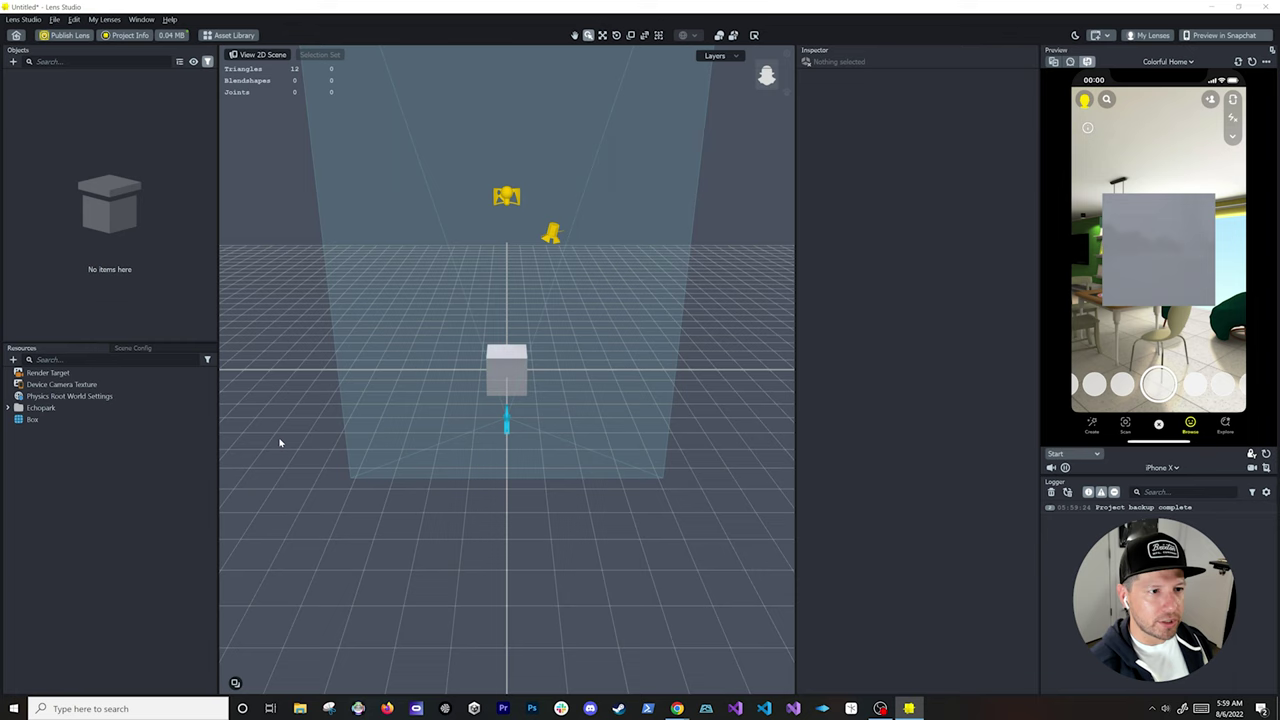
left_click(207, 61)
left_click(235, 74)
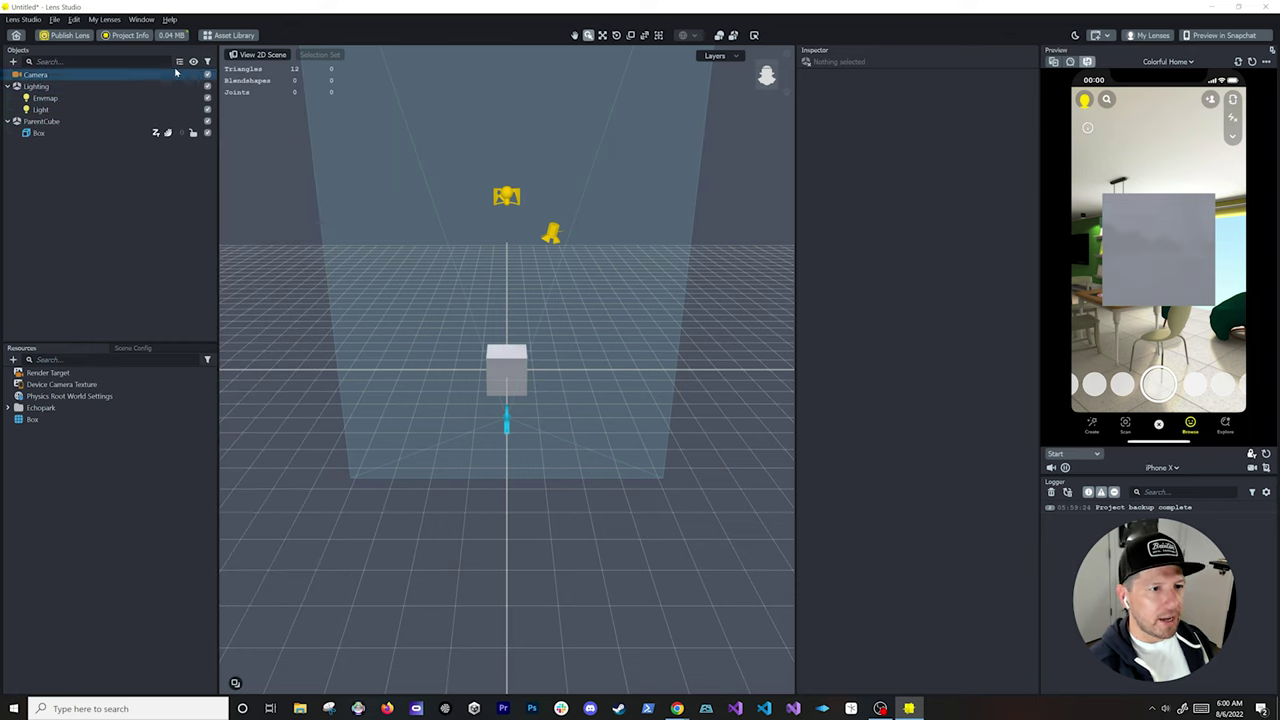
Step: Display the scene hierarchy in Layers View and Render Order View, and return it to Default View
left_click(179, 62)
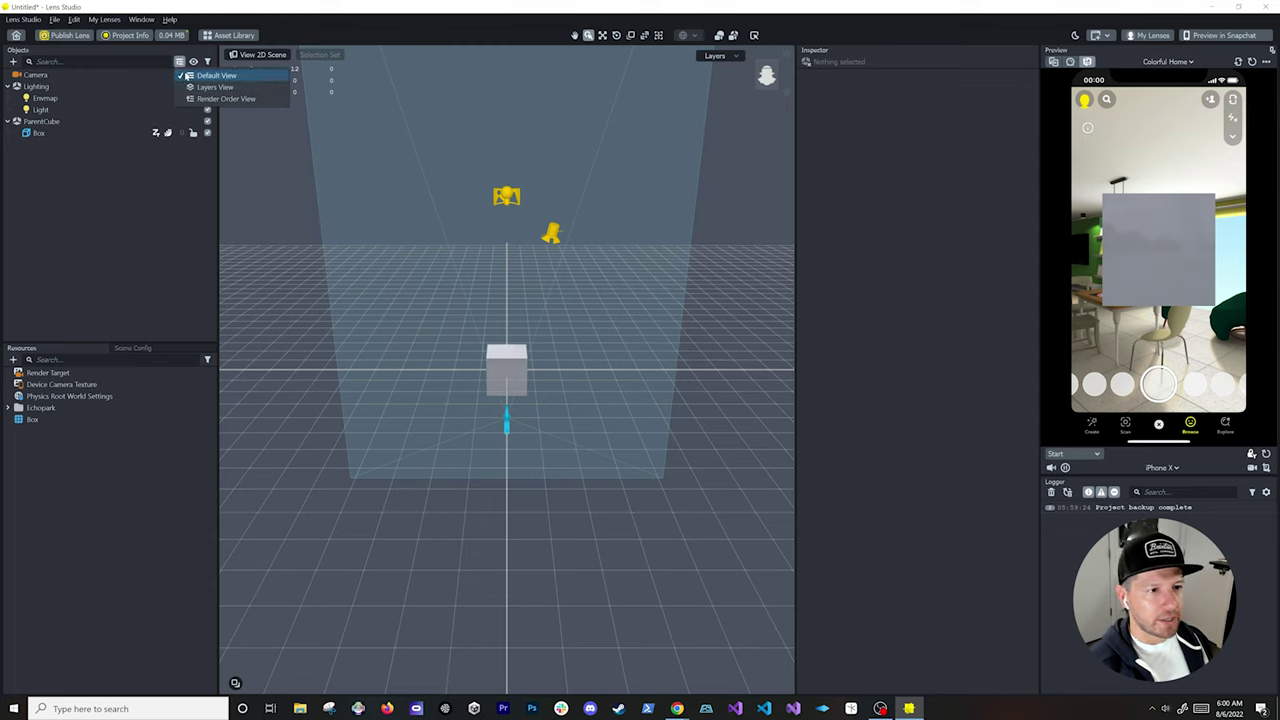
left_click(214, 87)
left_click(179, 62)
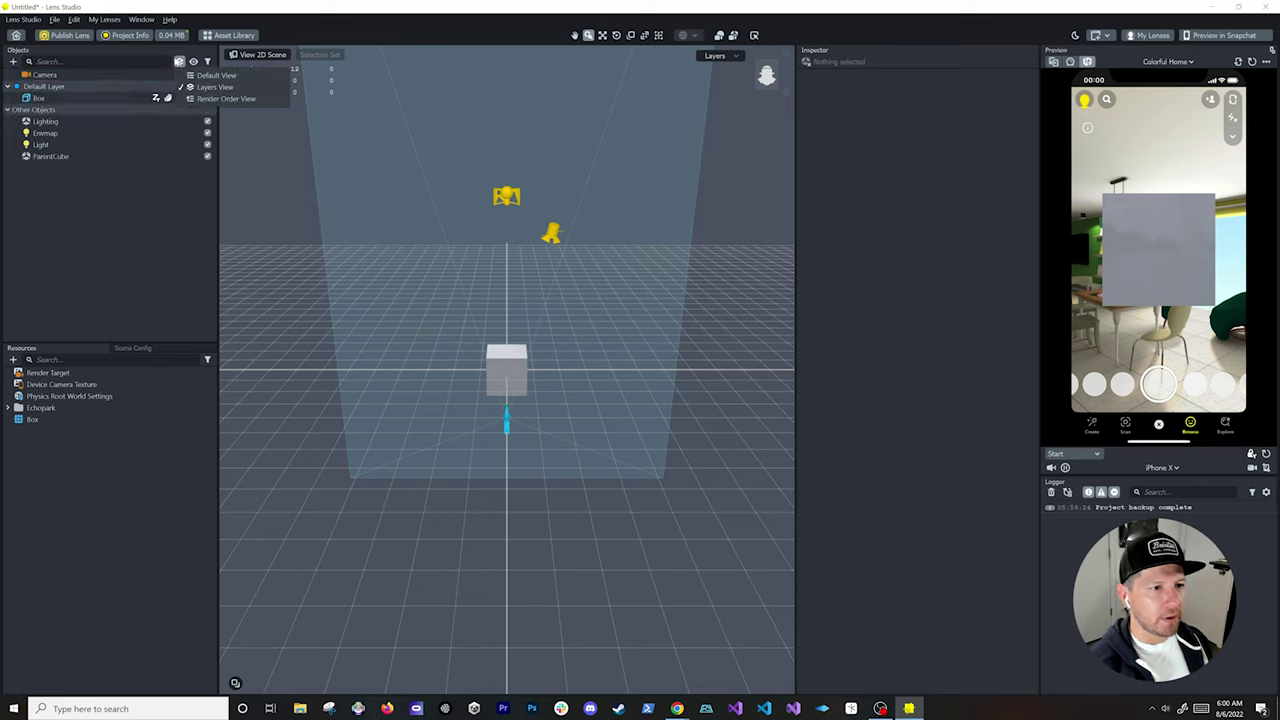
left_click(181, 99)
left_click(179, 62)
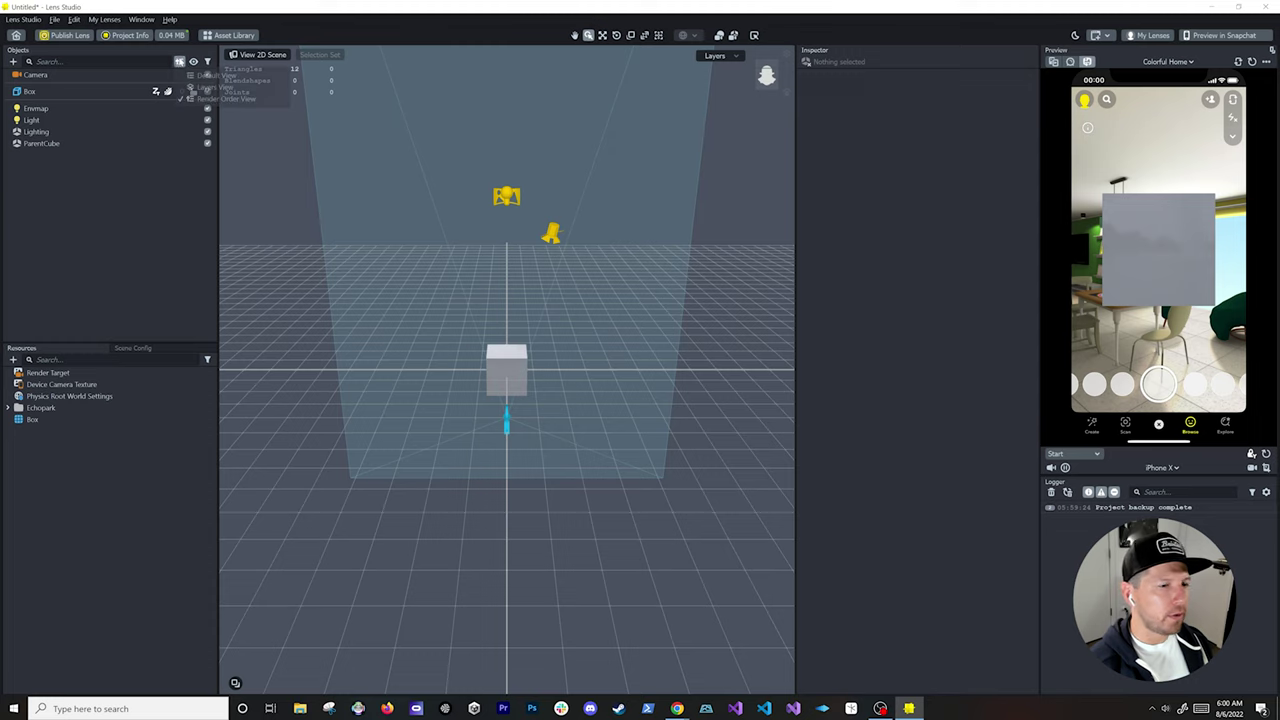
left_click(200, 76)
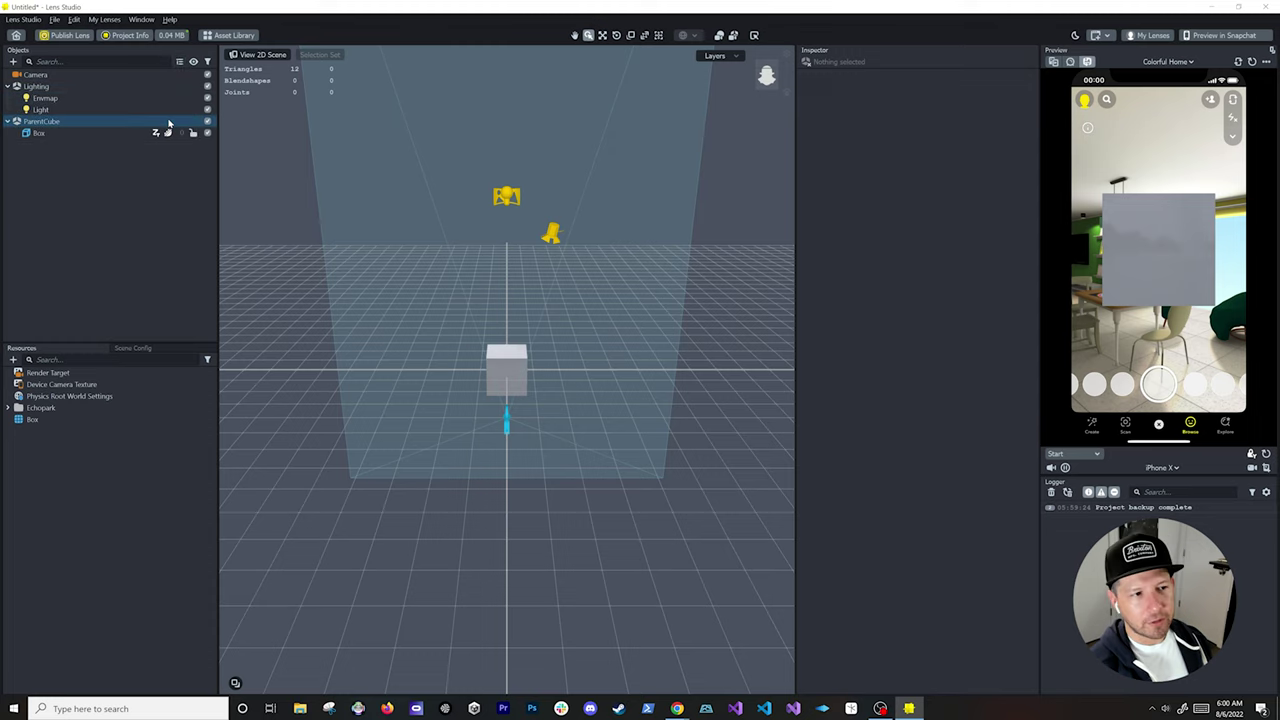
Step: Review which attribute indicators the scene hierarchy can show for each object, and select the Box
left_click(193, 62)
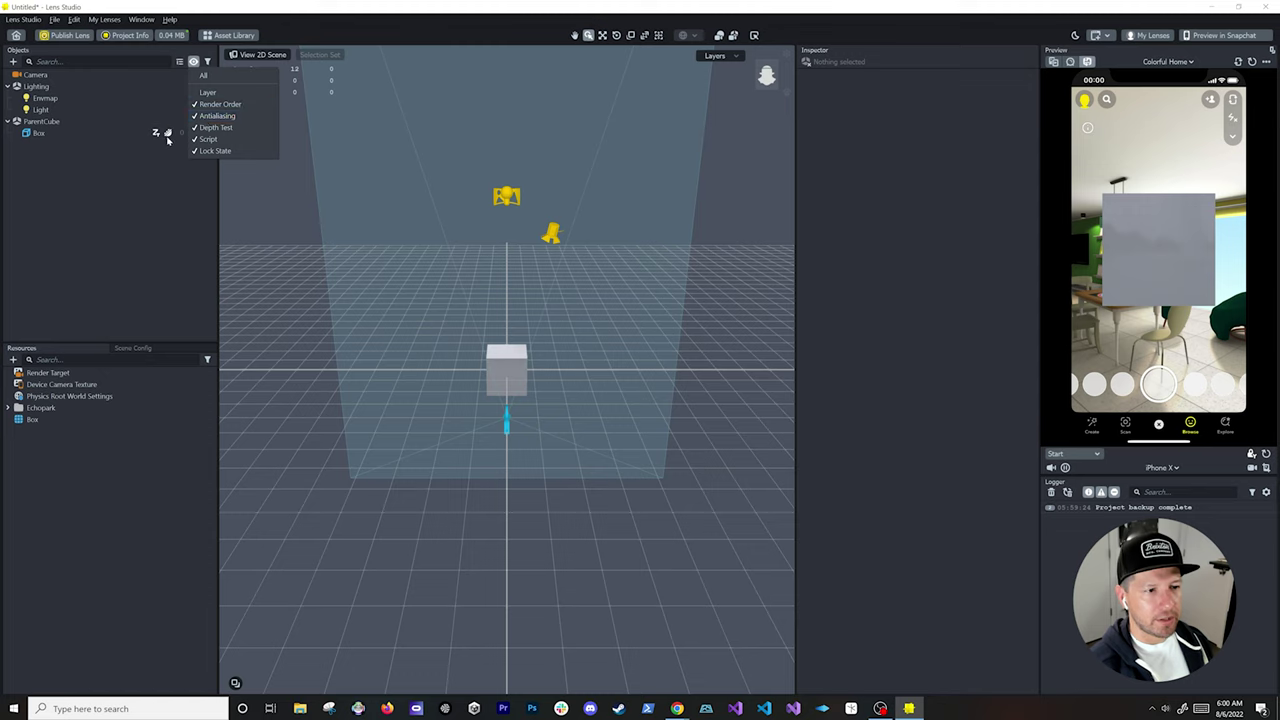
left_click(120, 202)
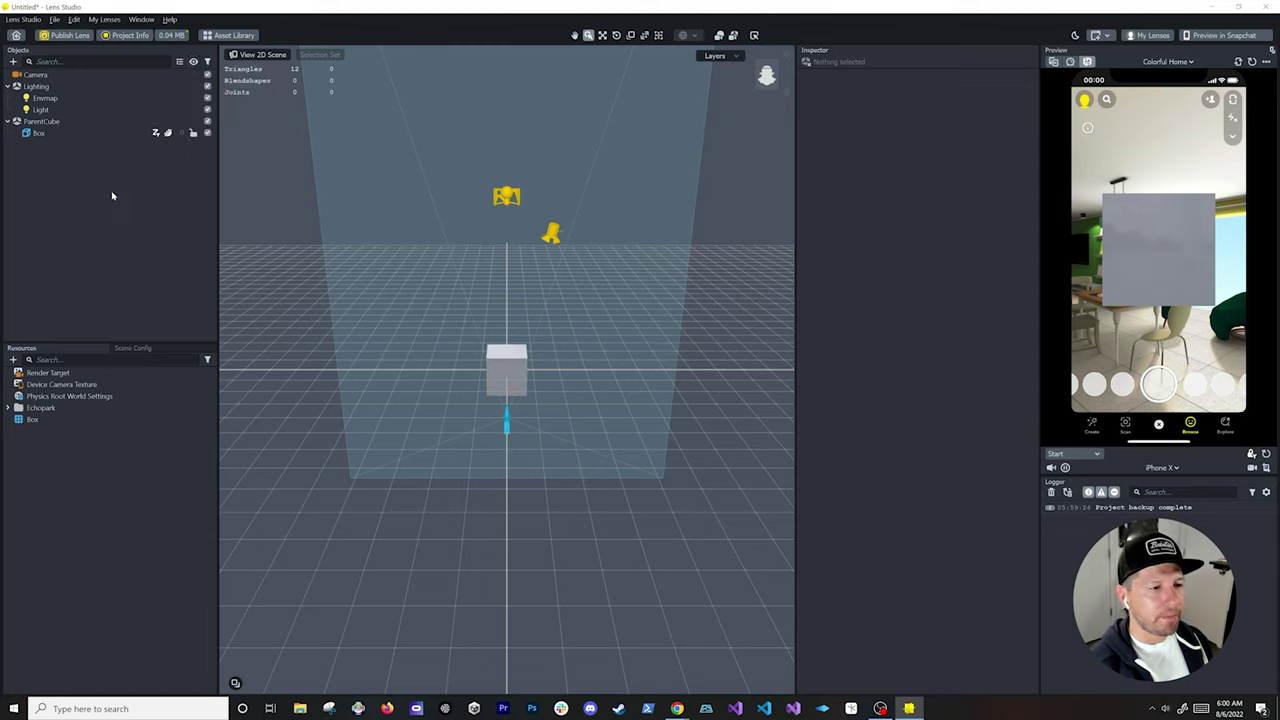
left_click(88, 133)
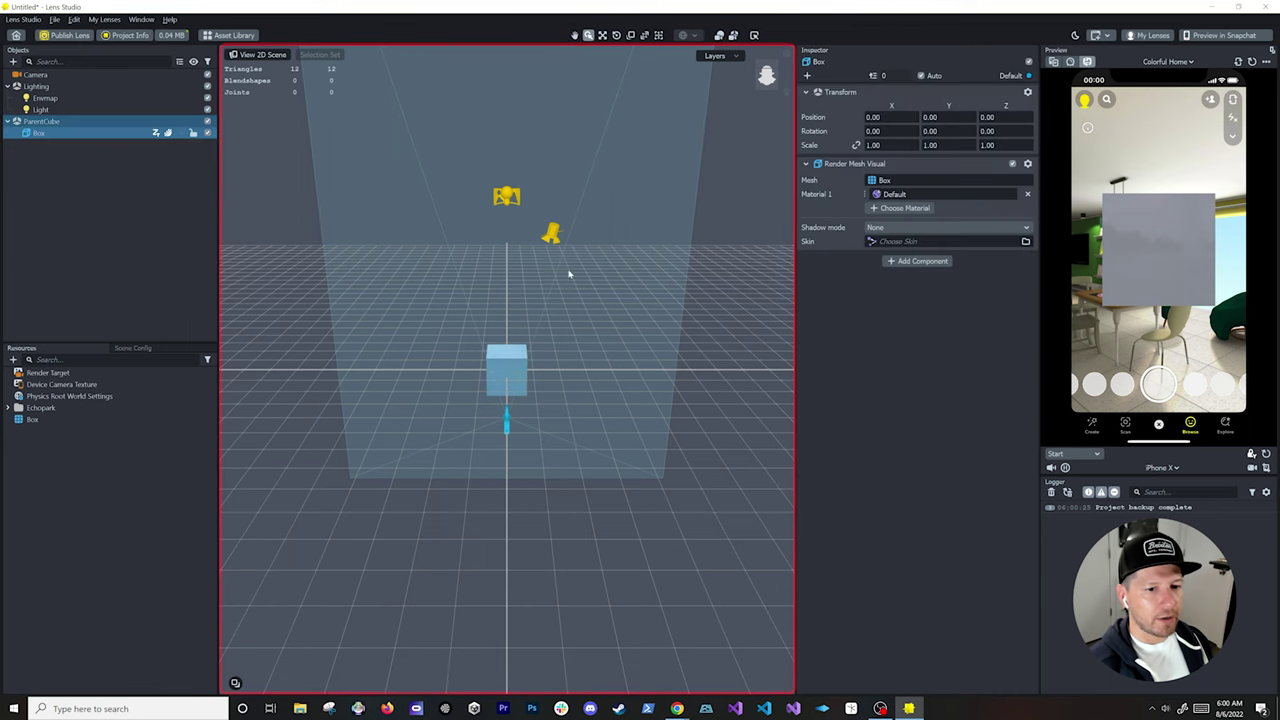
Step: Examine the Box in the 3D scene from nearer and farther away, framing it in the view
scroll(640, 277, "up", 3)
scroll(640, 275, "down", 2)
key("z")
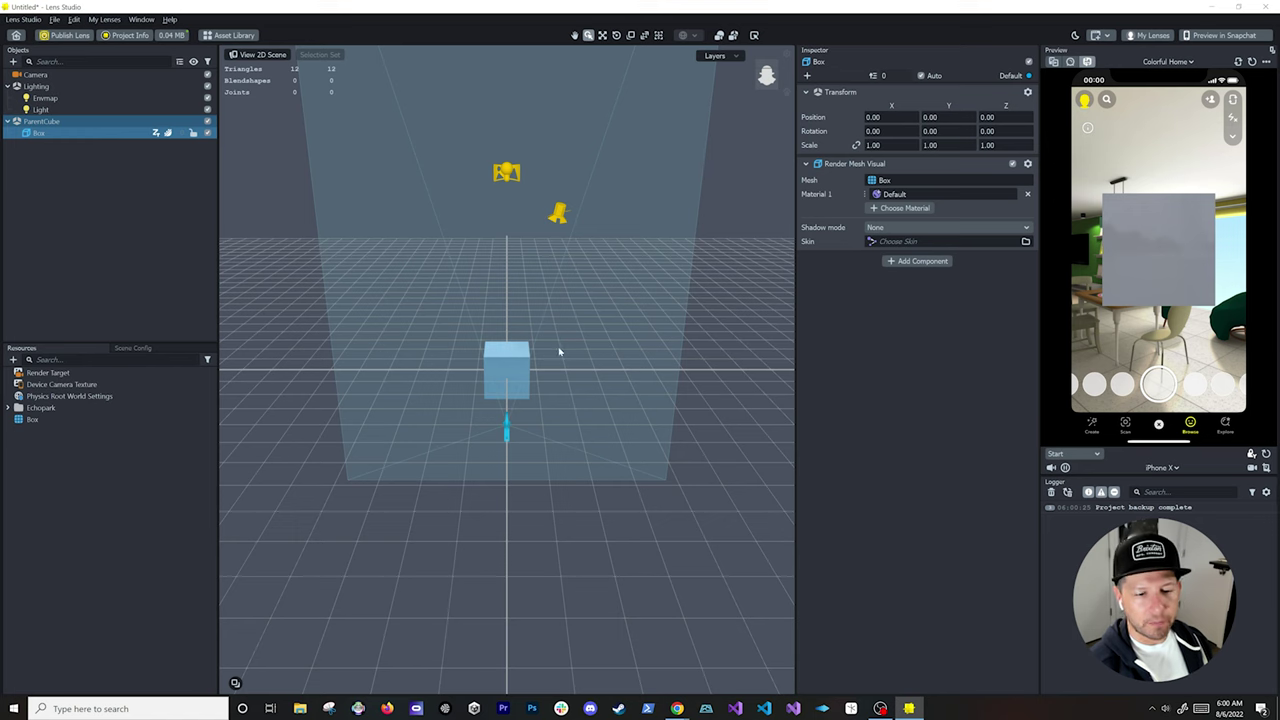
key("f")
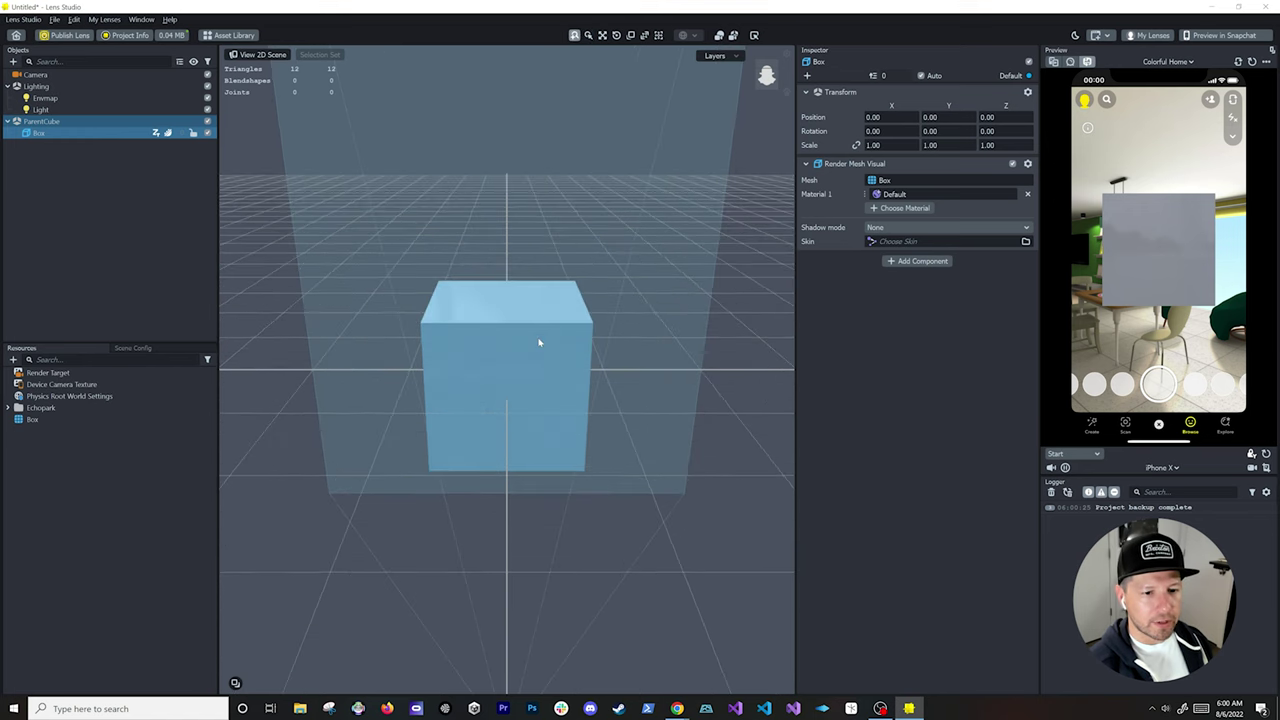
scroll(538, 343, "down", 5)
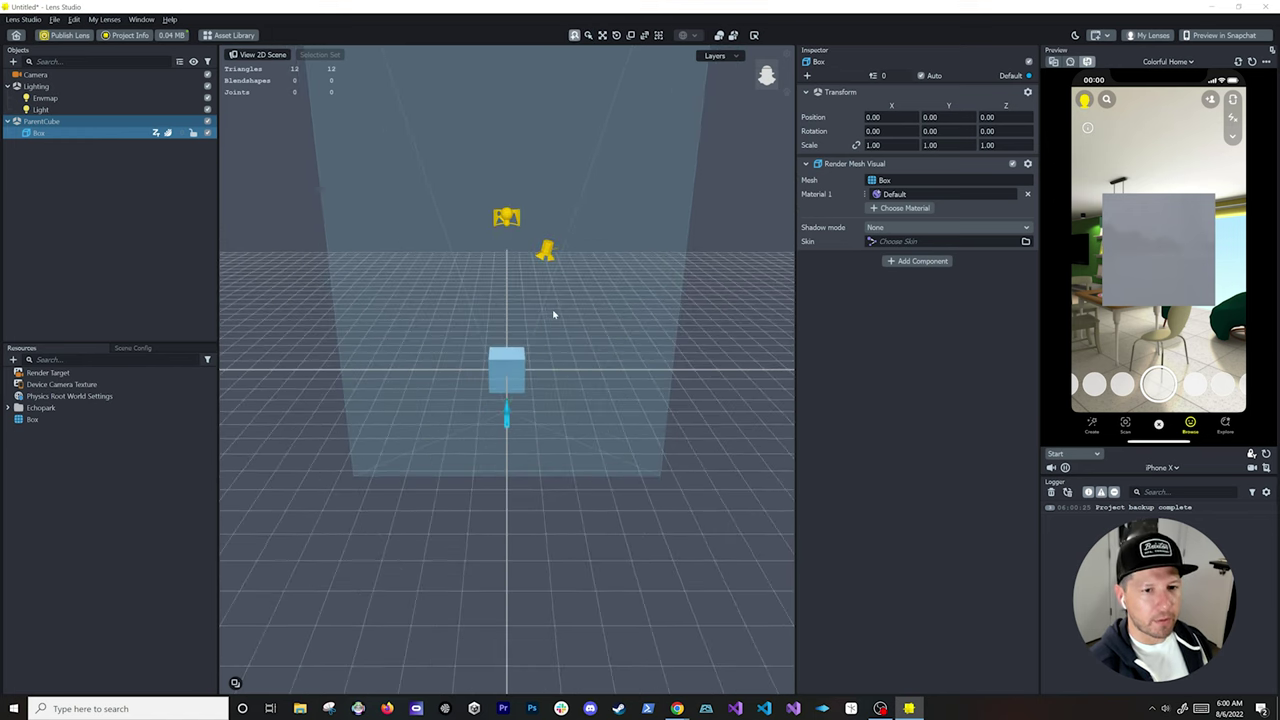
scroll(550, 315, "up", 2)
scroll(550, 315, "up", 3)
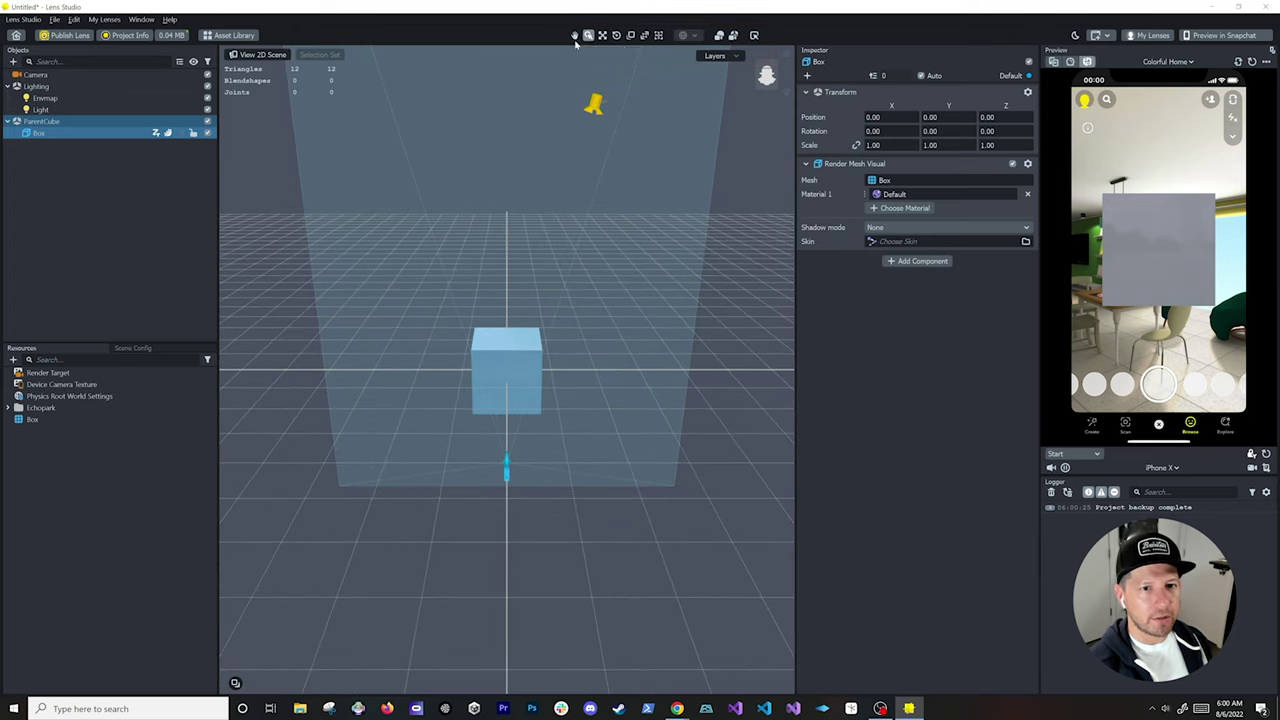
scroll(563, 80, "up", 2)
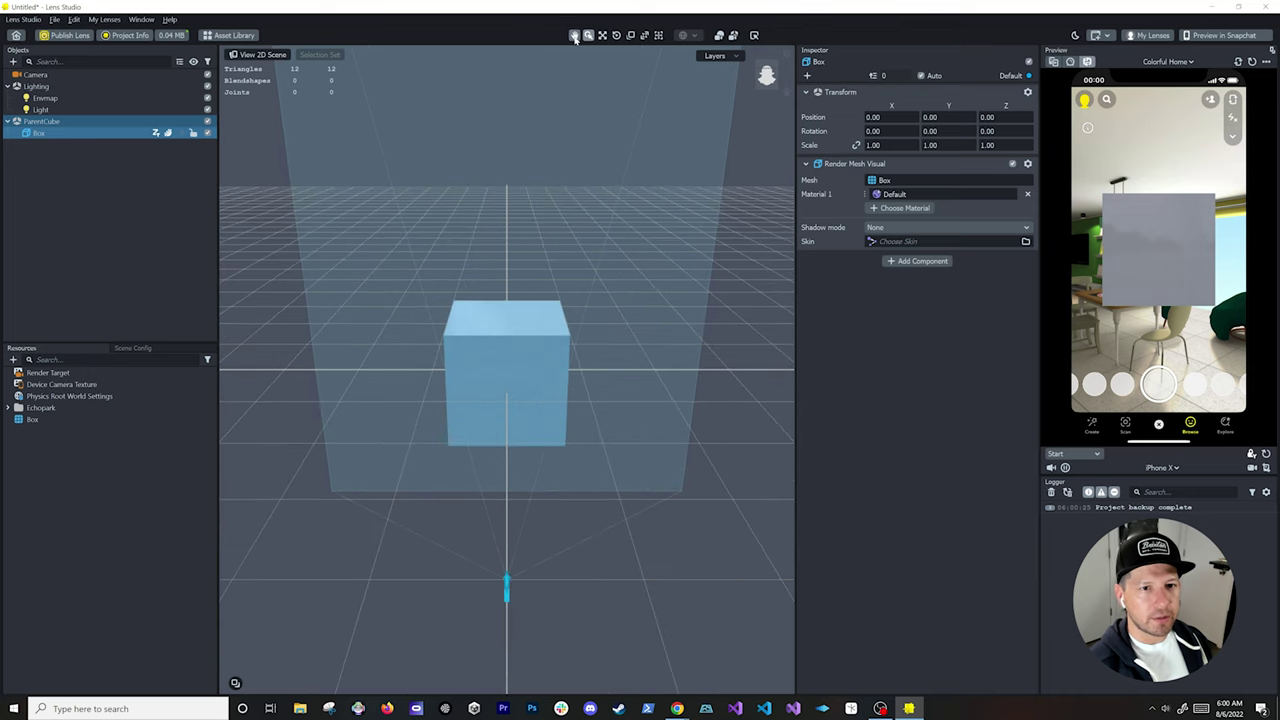
scroll(557, 69, "up", 2)
scroll(563, 66, "down", 4)
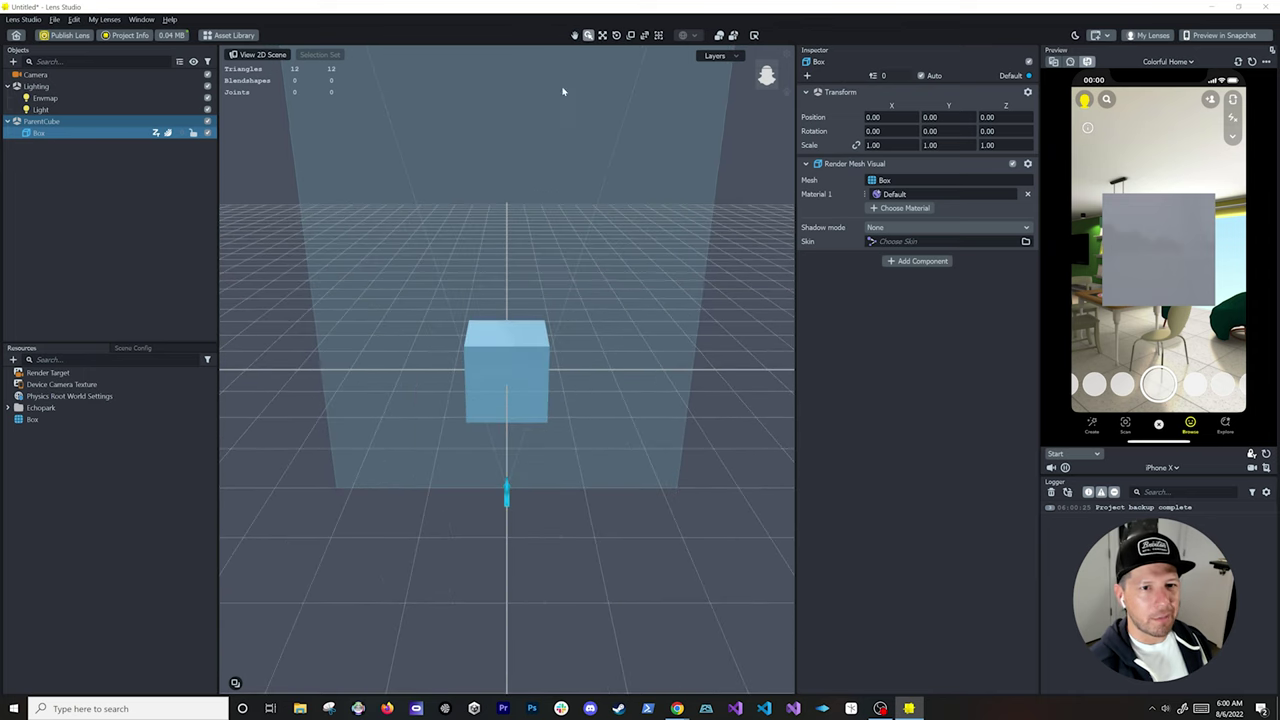
scroll(549, 382, "up", 2)
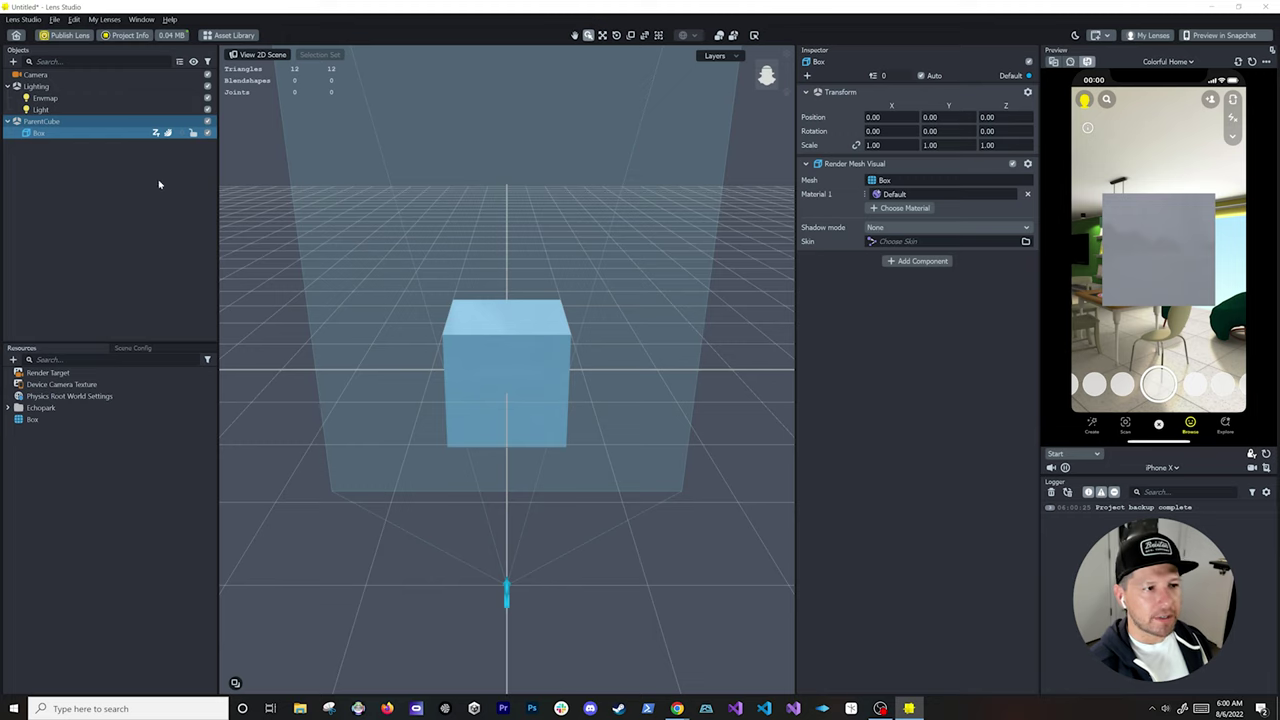
Step: Select the Box, shift it to an X position of 5, and return its X position to 0
left_click(52, 138)
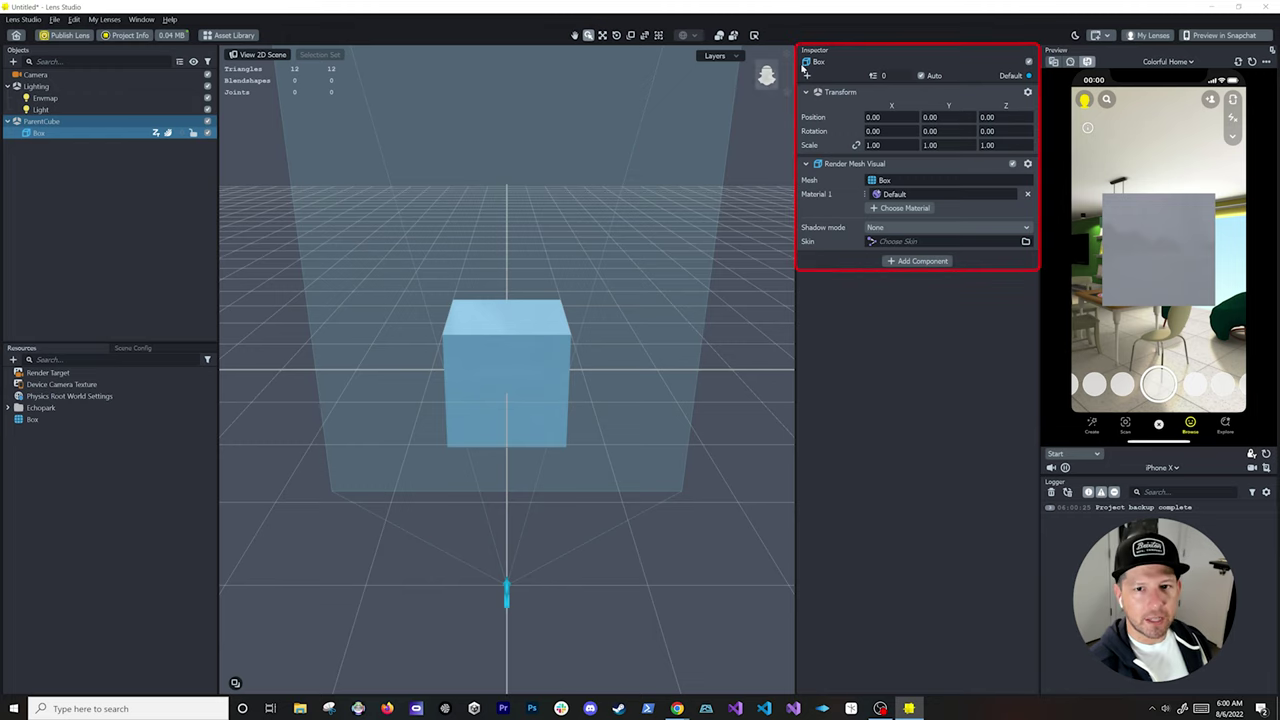
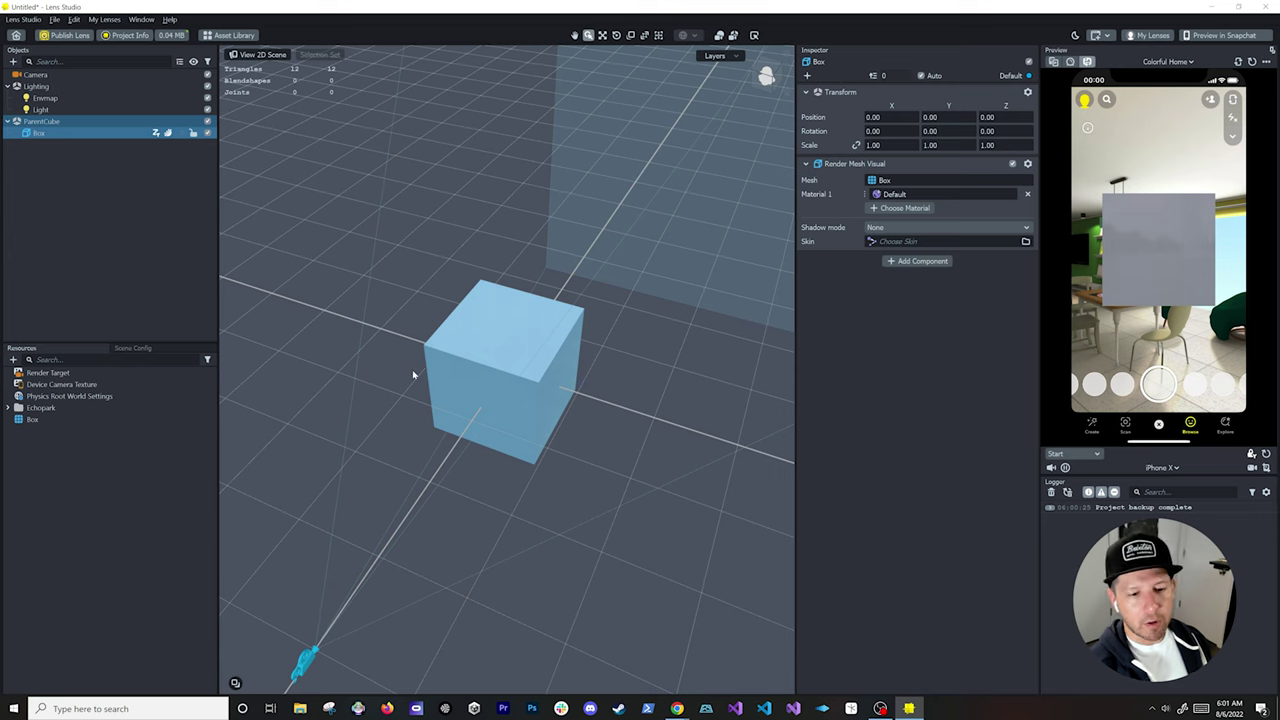
mouse_move(455, 381)
left_mouse_down("alt")
mouse_move(429, 409)
mouse_move(477, 409)
mouse_move(520, 380)
mouse_move(545, 356)
mouse_move(546, 323)
mouse_move(437, 297)
mouse_move(396, 309)
mouse_move(400, 343)
mouse_move(471, 371)
left_mouse_up("alt")
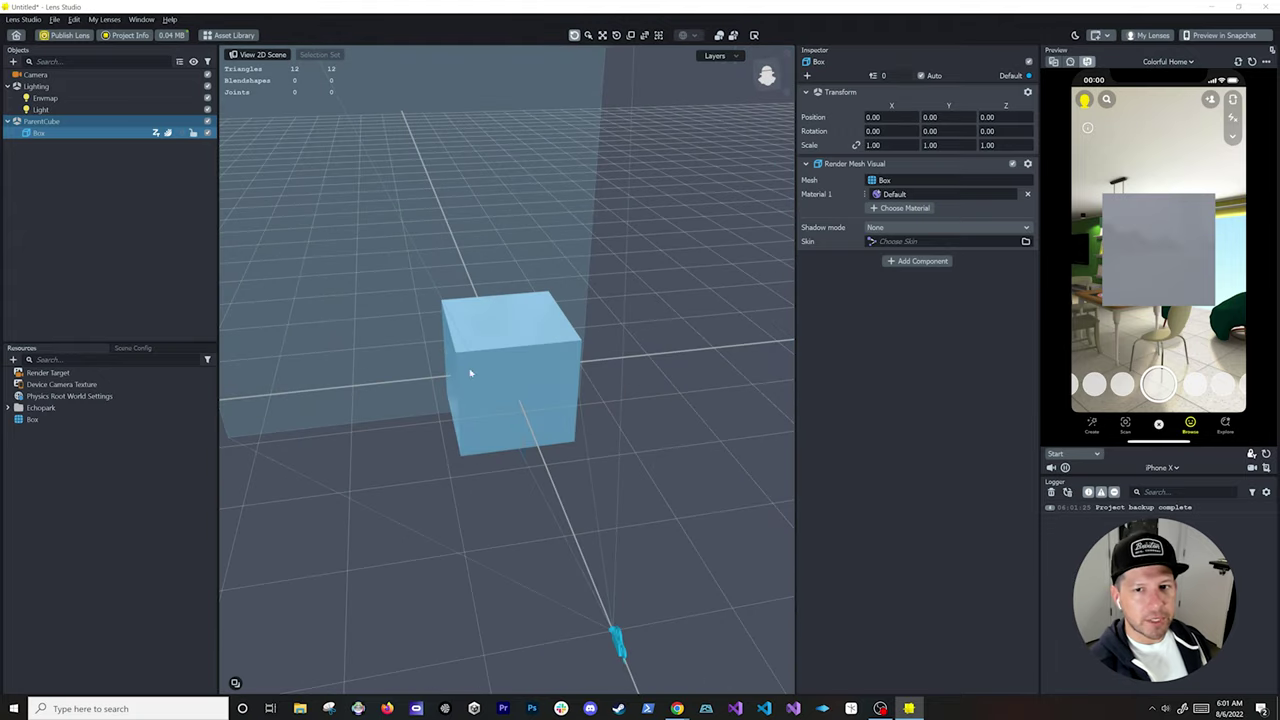
double_click(884, 119)
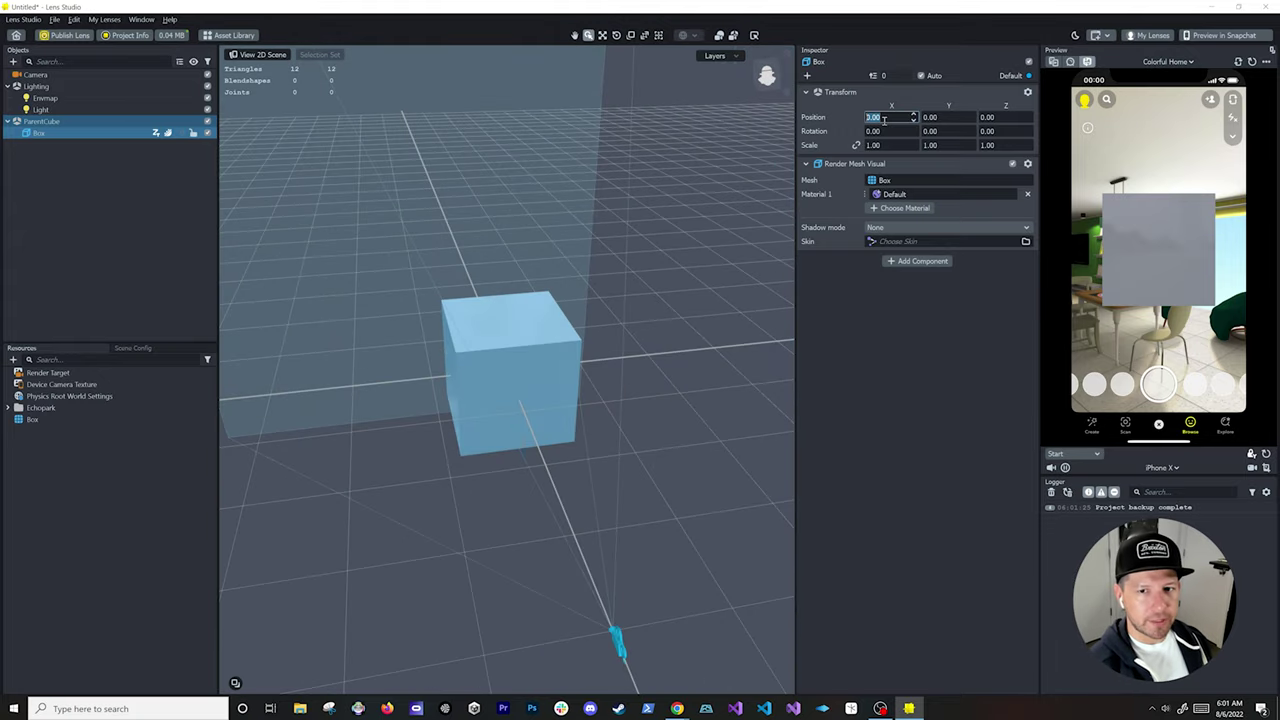
type("5")
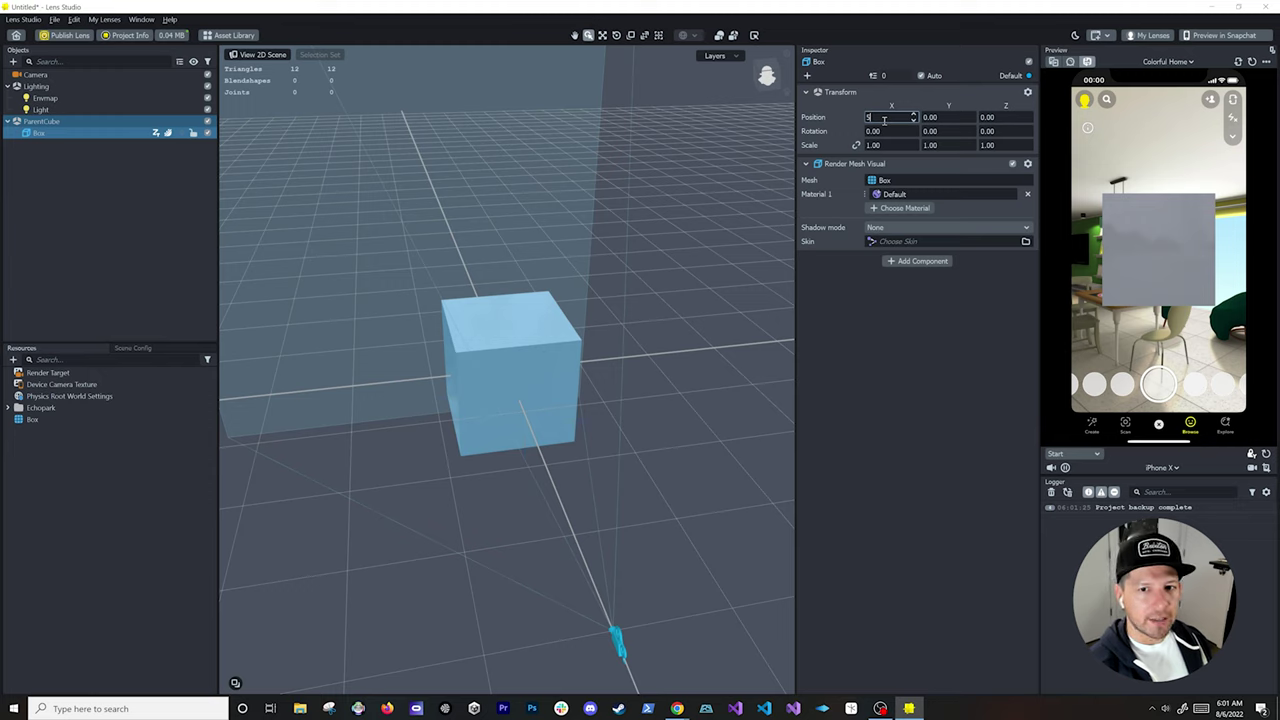
key("Return")
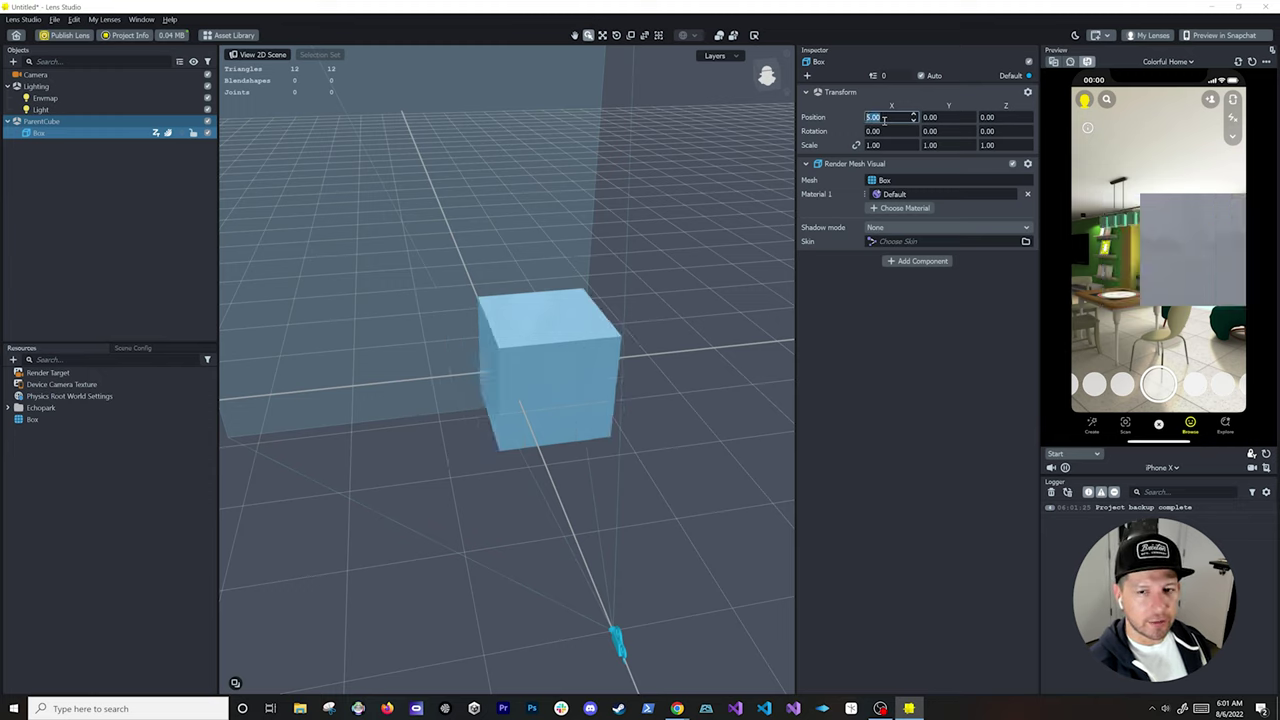
type("3")
key("Return")
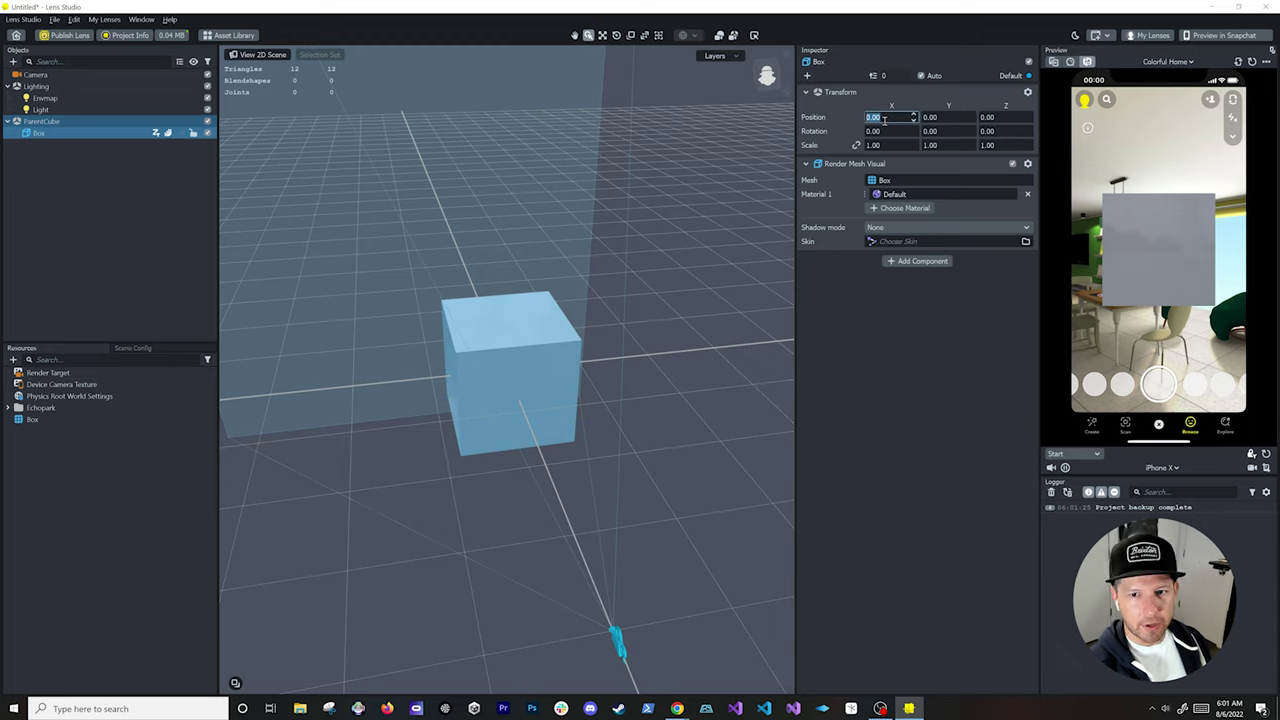
Step: Raise the Box to a Y position of 10 and return its Y position to 0
left_click(941, 117)
type("10")
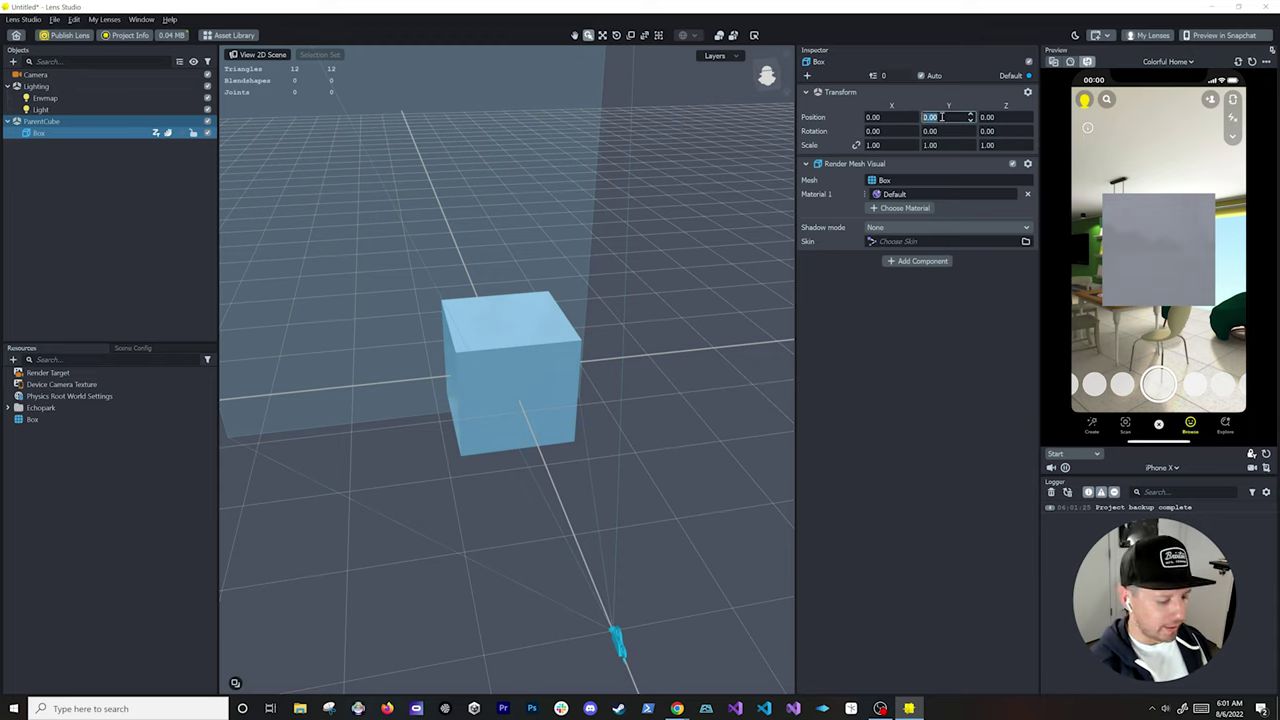
key("Return")
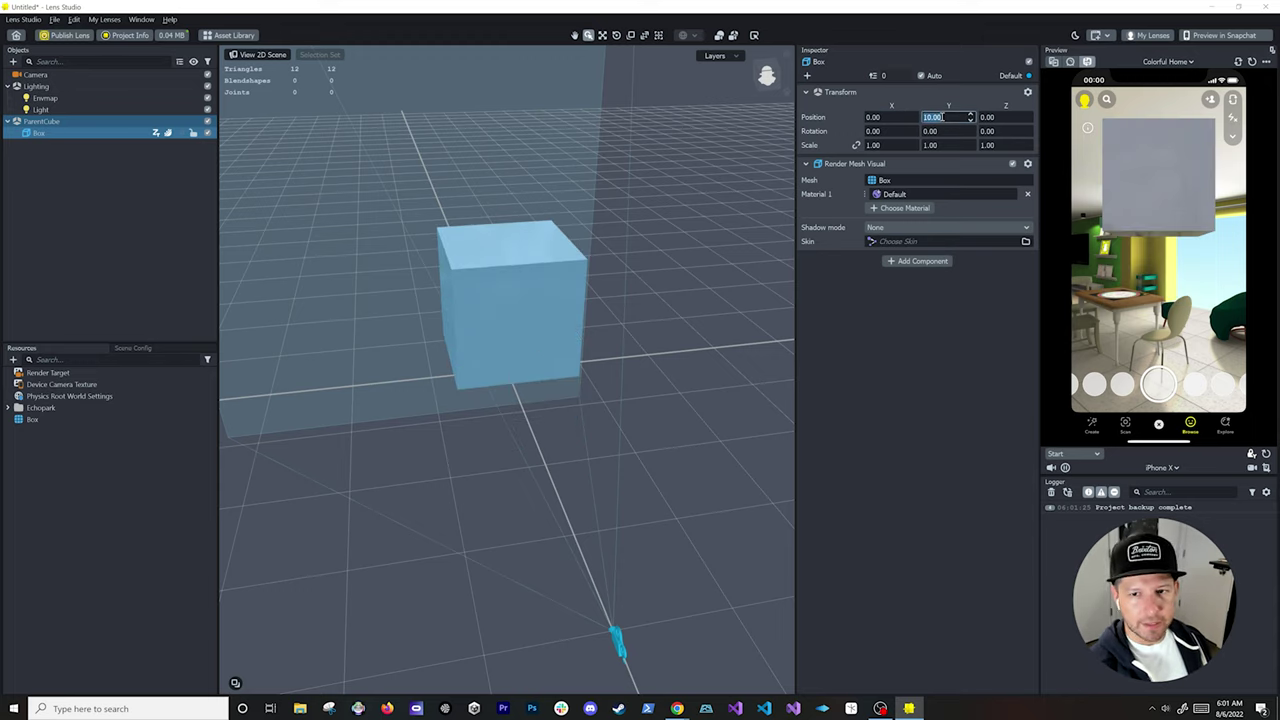
type("0")
key("Return")
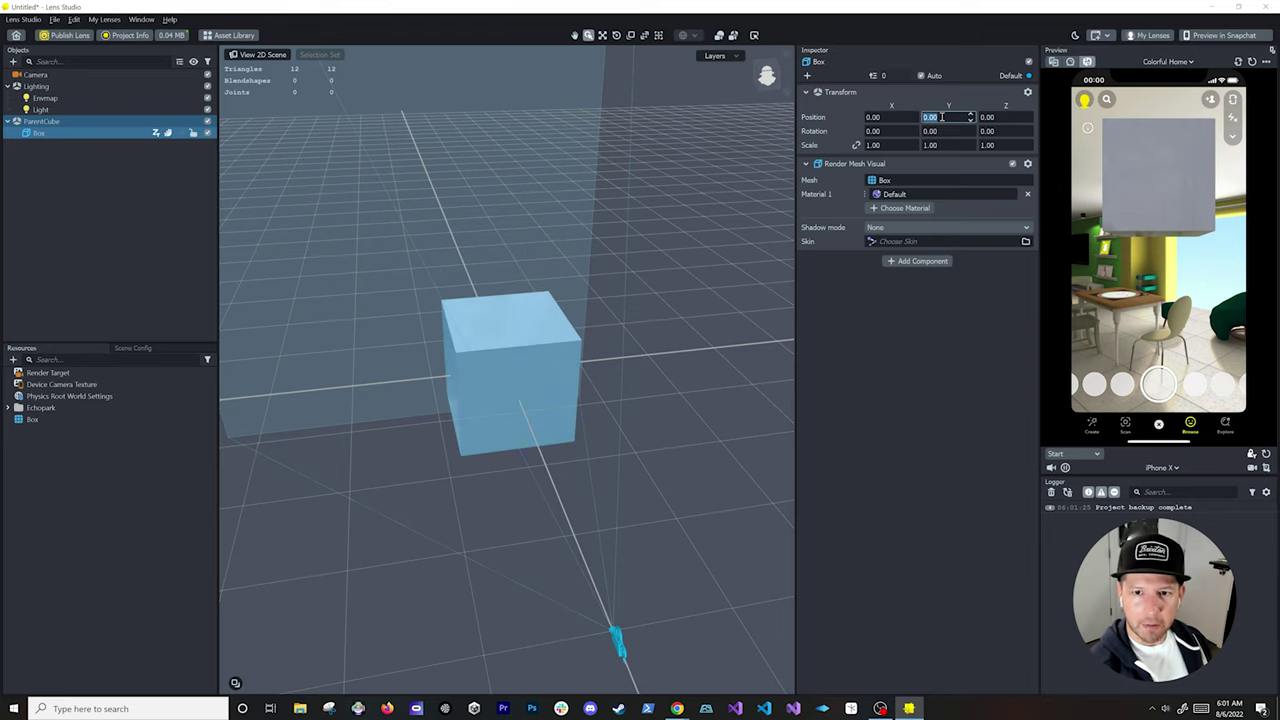
Step: Rotate the Box 45 degrees around X, reduce the angle in small steps to 43.20, and reset the X rotation to 0
left_click(880, 131)
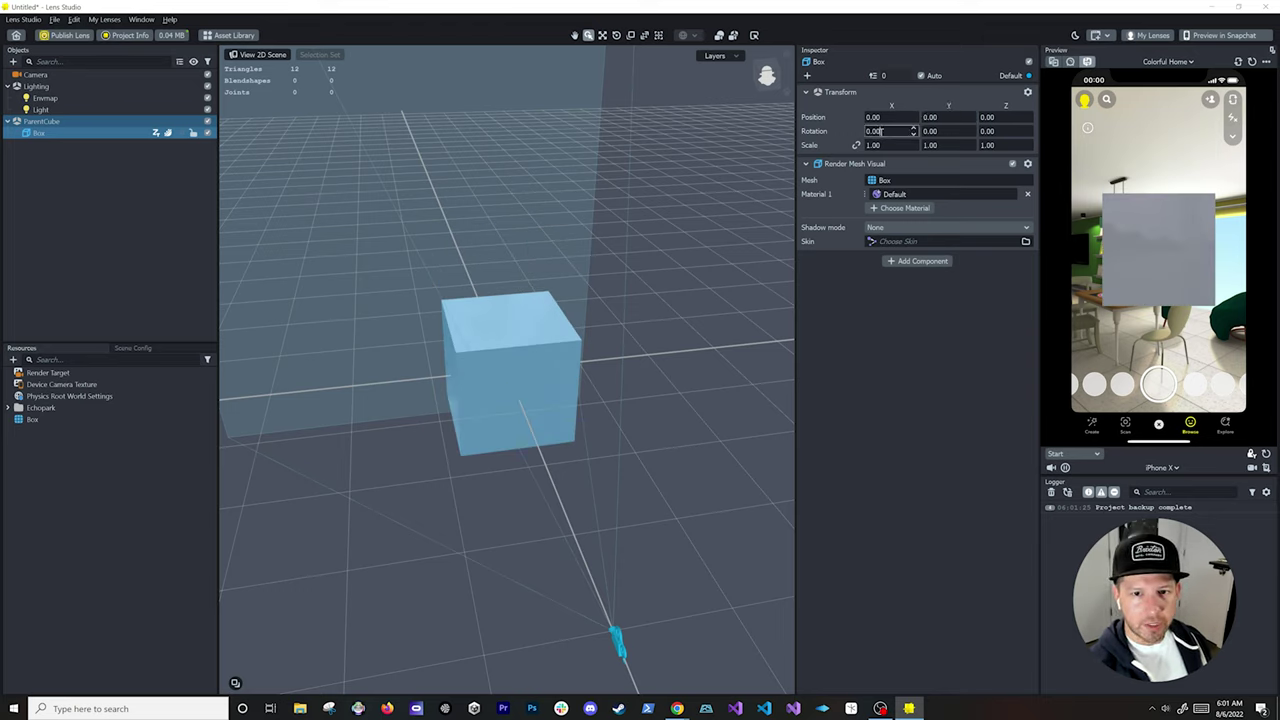
type("45")
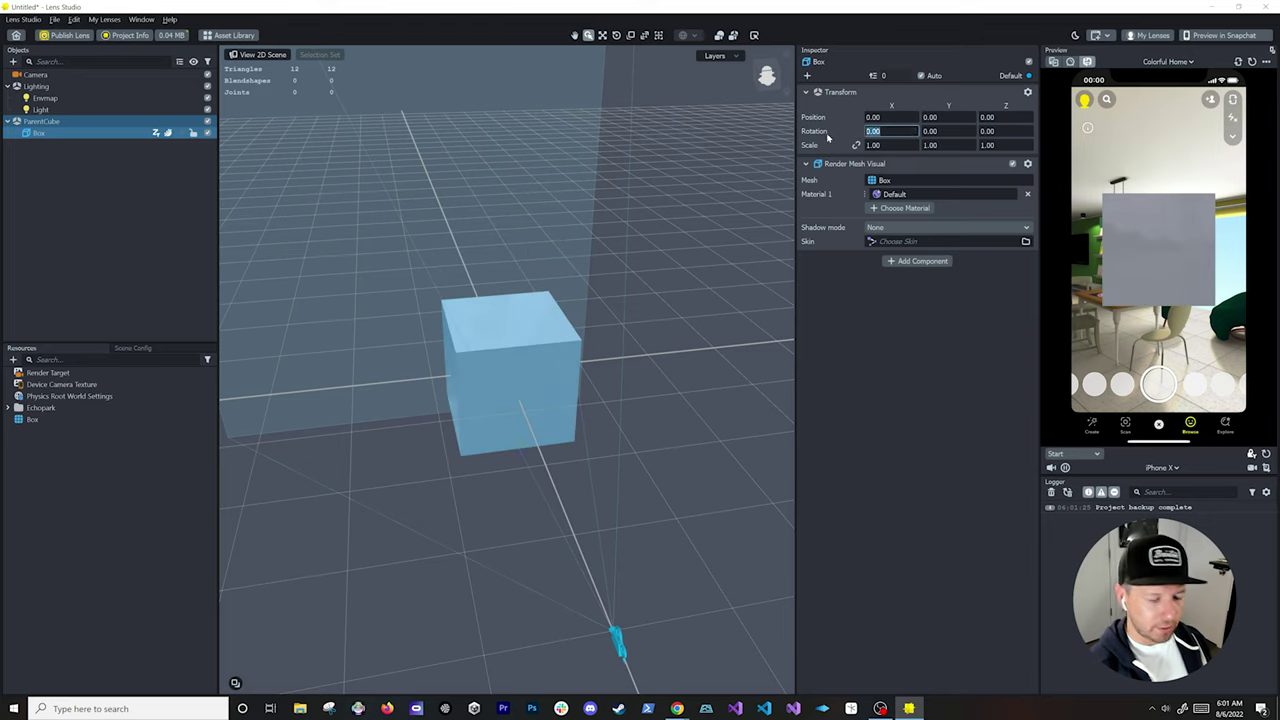
key("Return")
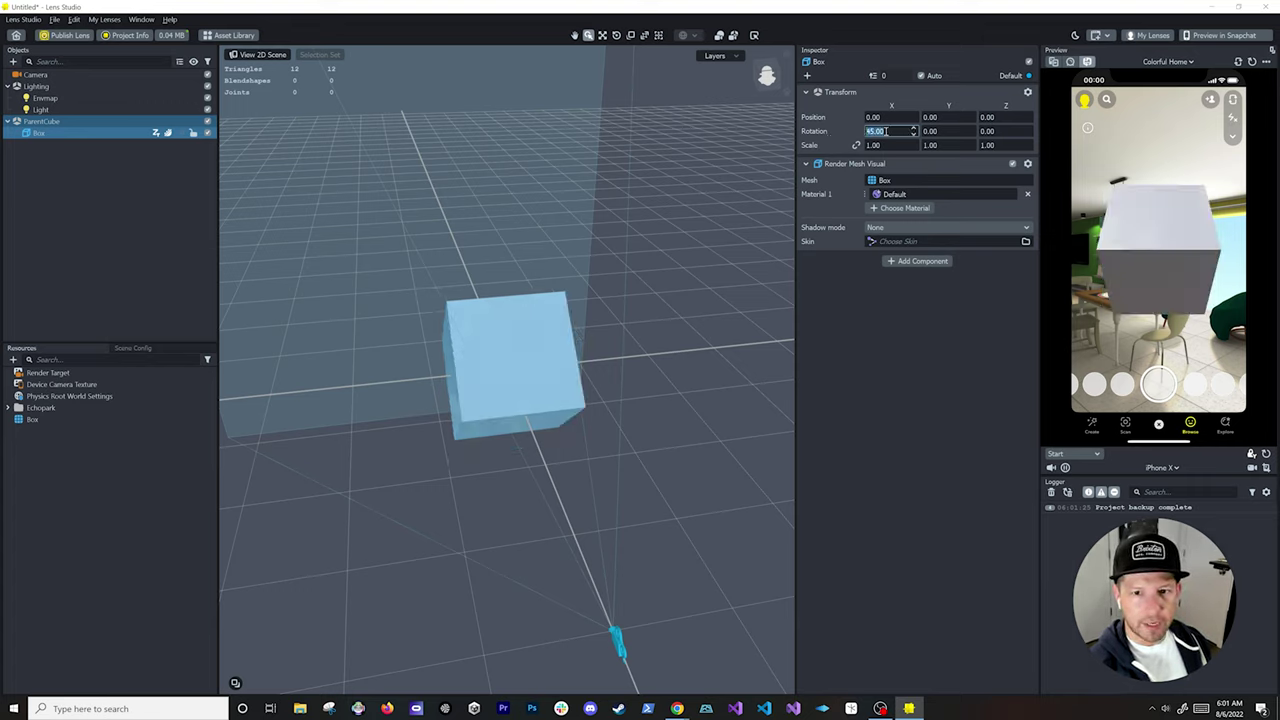
left_click(913, 135)
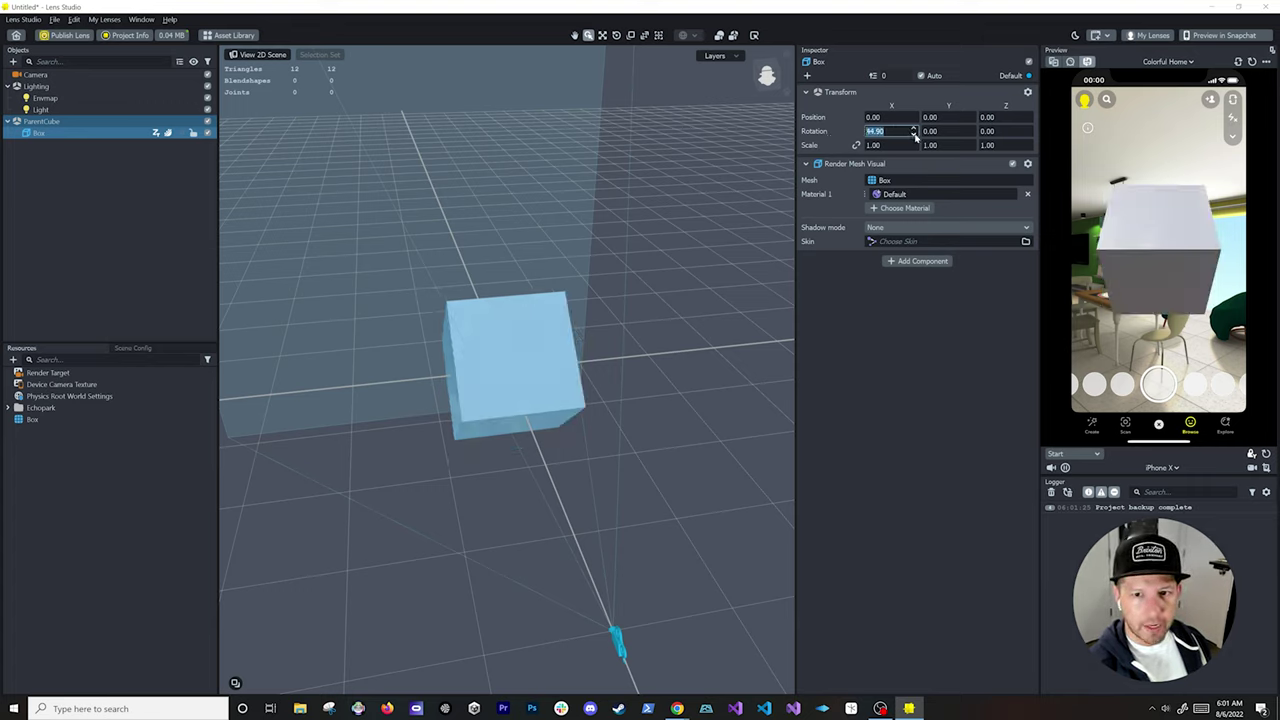
left_click(913, 135)
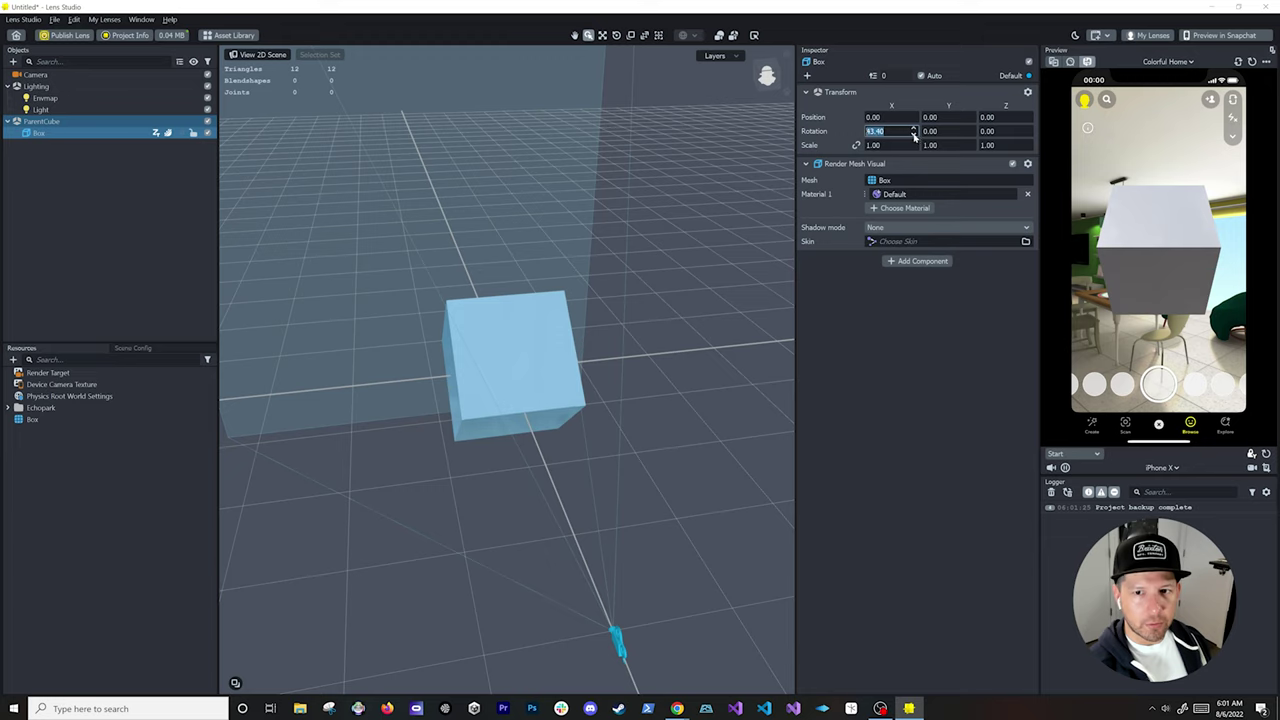
left_click(900, 131)
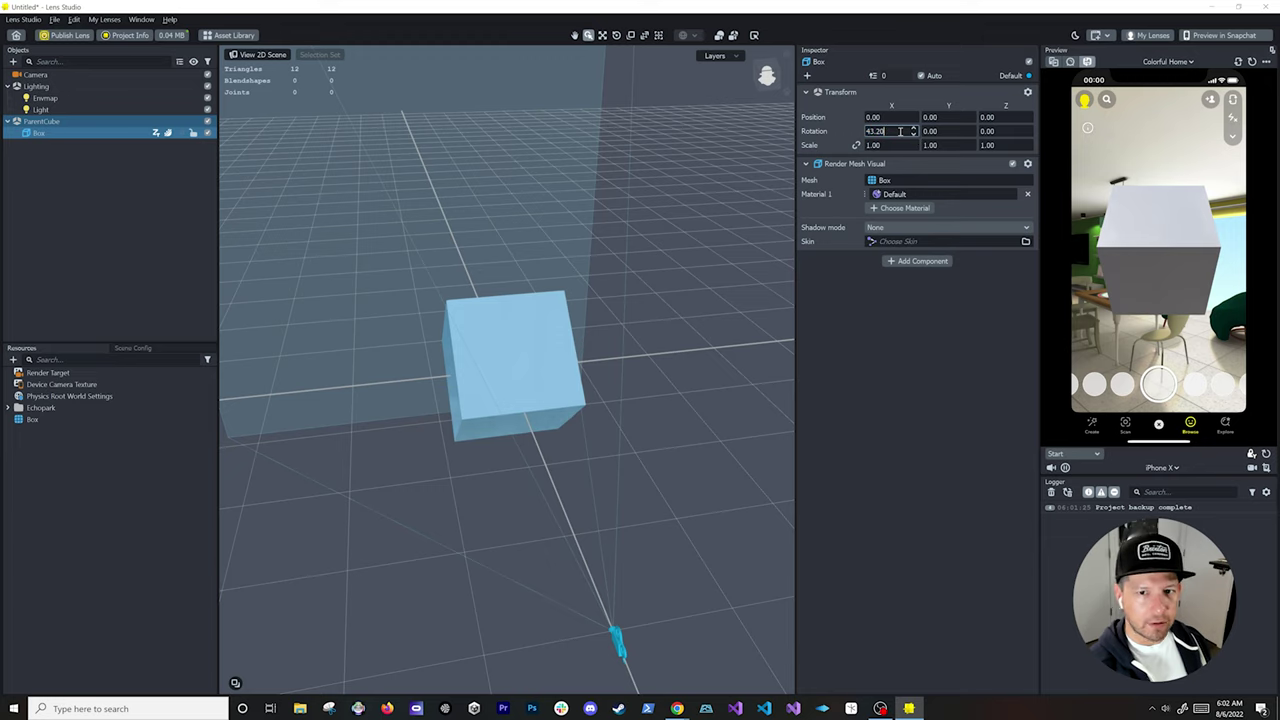
key("ctrl+a")
type("0")
key("Return")
Step: Stretch the Box along X by setting its X scale to 5, and view it from another angle
left_click_drag(690, 285, 540, 291, "alt")
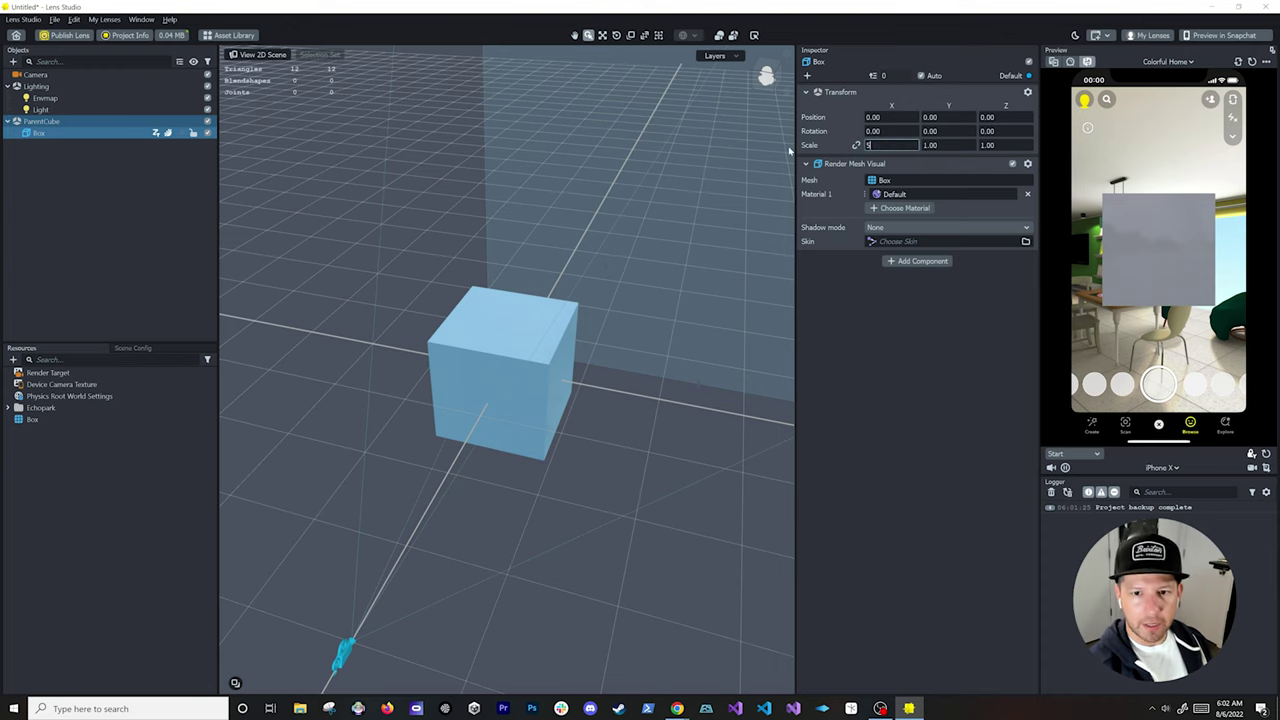
key("Return")
key("f")
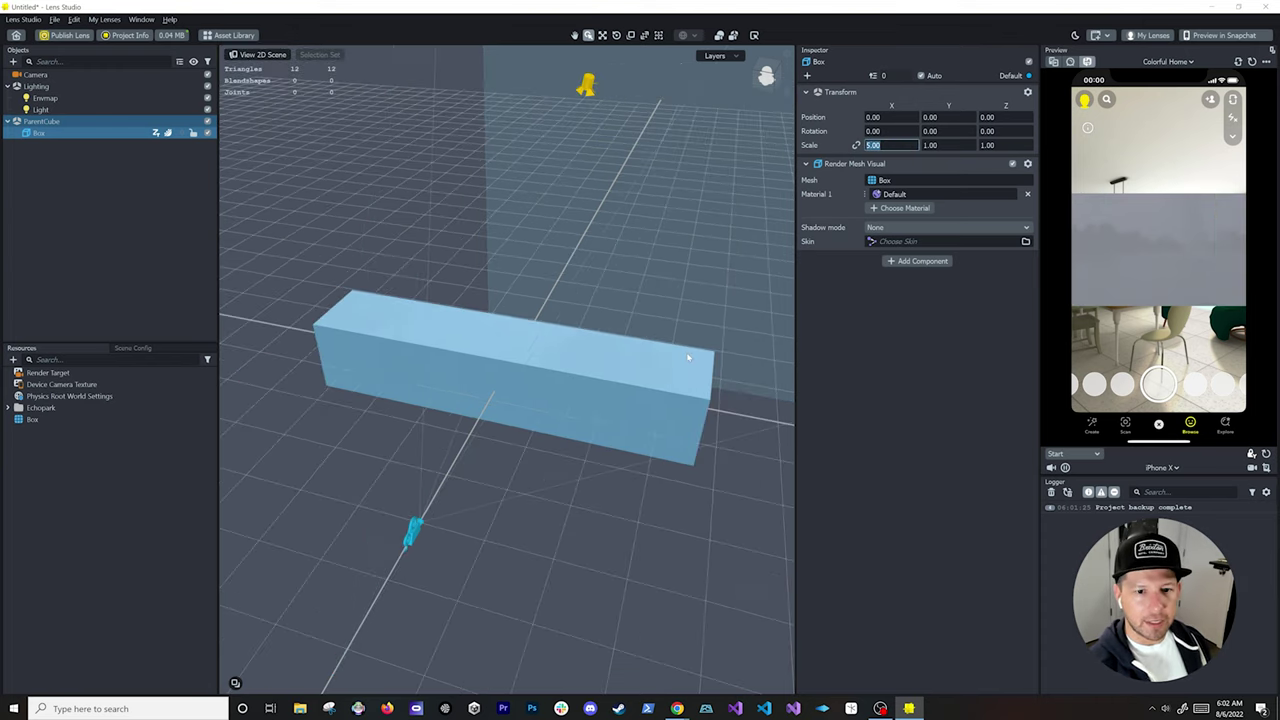
mouse_move(641, 354)
left_mouse_down("alt")
mouse_move(503, 349)
mouse_move(491, 309)
mouse_move(651, 344)
left_mouse_up("alt")
Step: Flatten the Box by setting its X scale to 0, and restore the X scale to 1
left_click(881, 146)
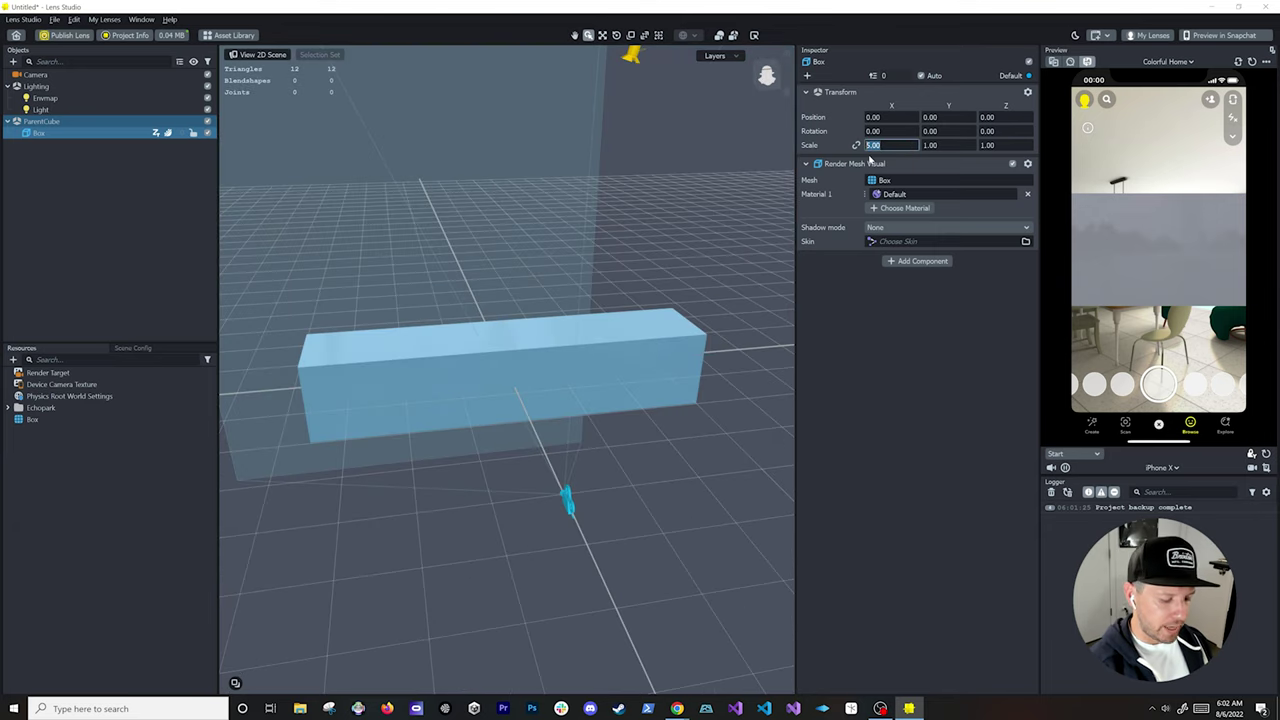
type("0")
key("Return")
left_click(856, 147)
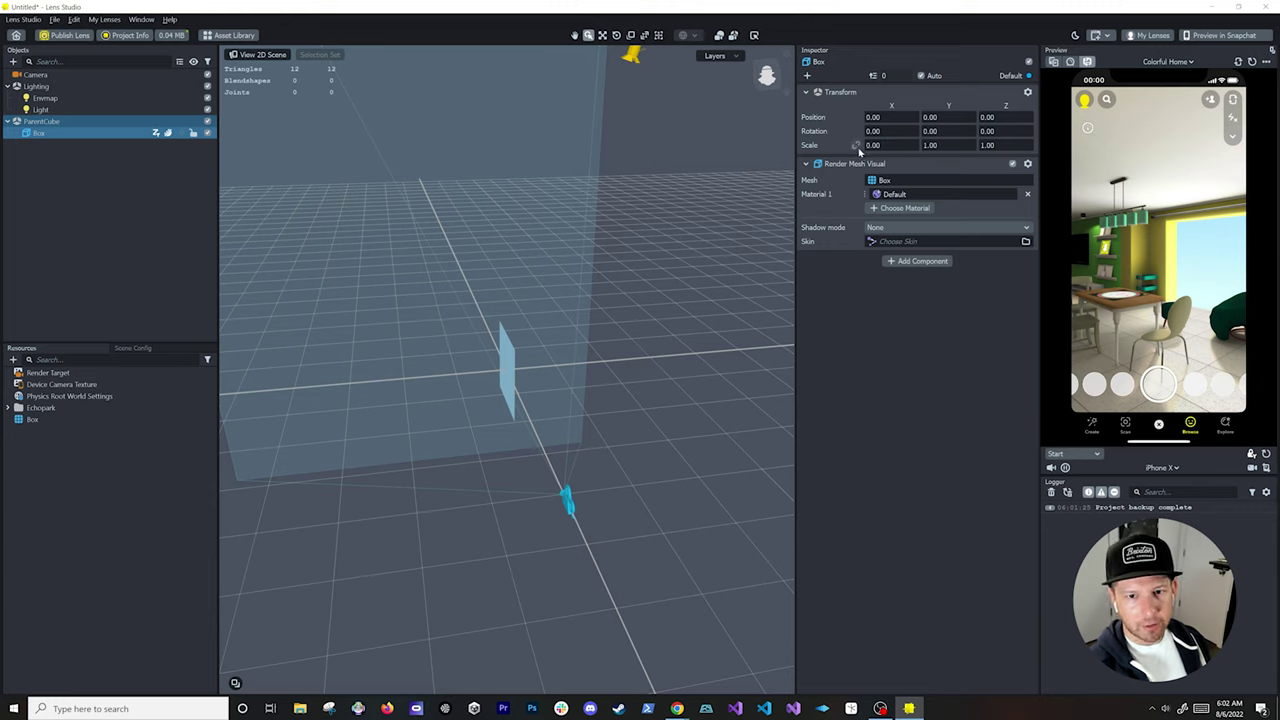
left_click(910, 146)
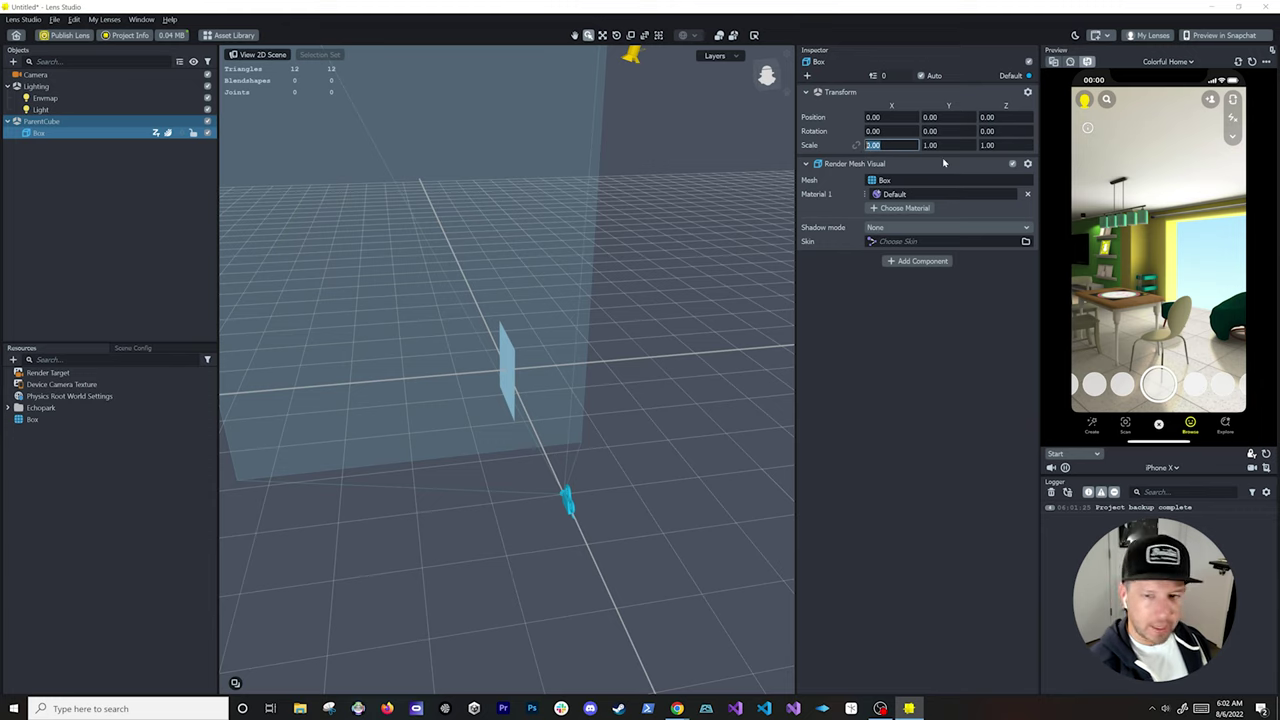
type("1")
key("Return")
Step: Link the Box's scale axes and enlarge it uniformly to a scale of 10
left_click(856, 145)
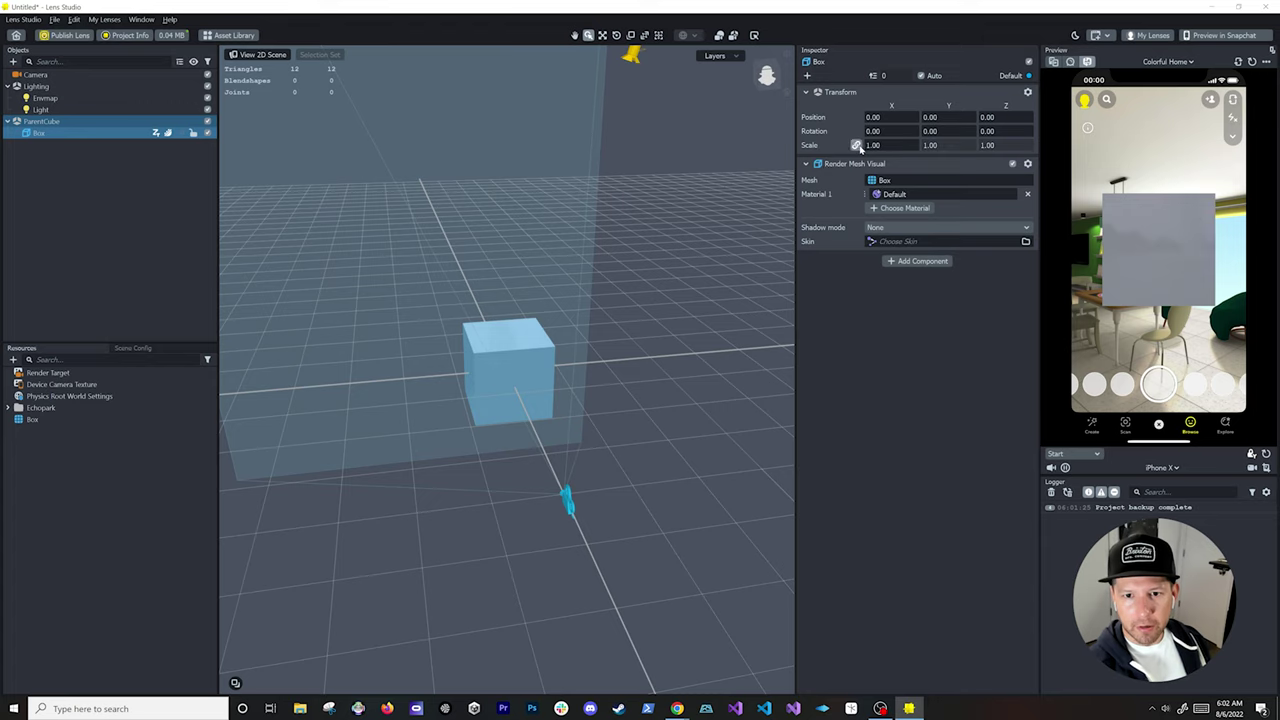
left_click(895, 145)
type("10")
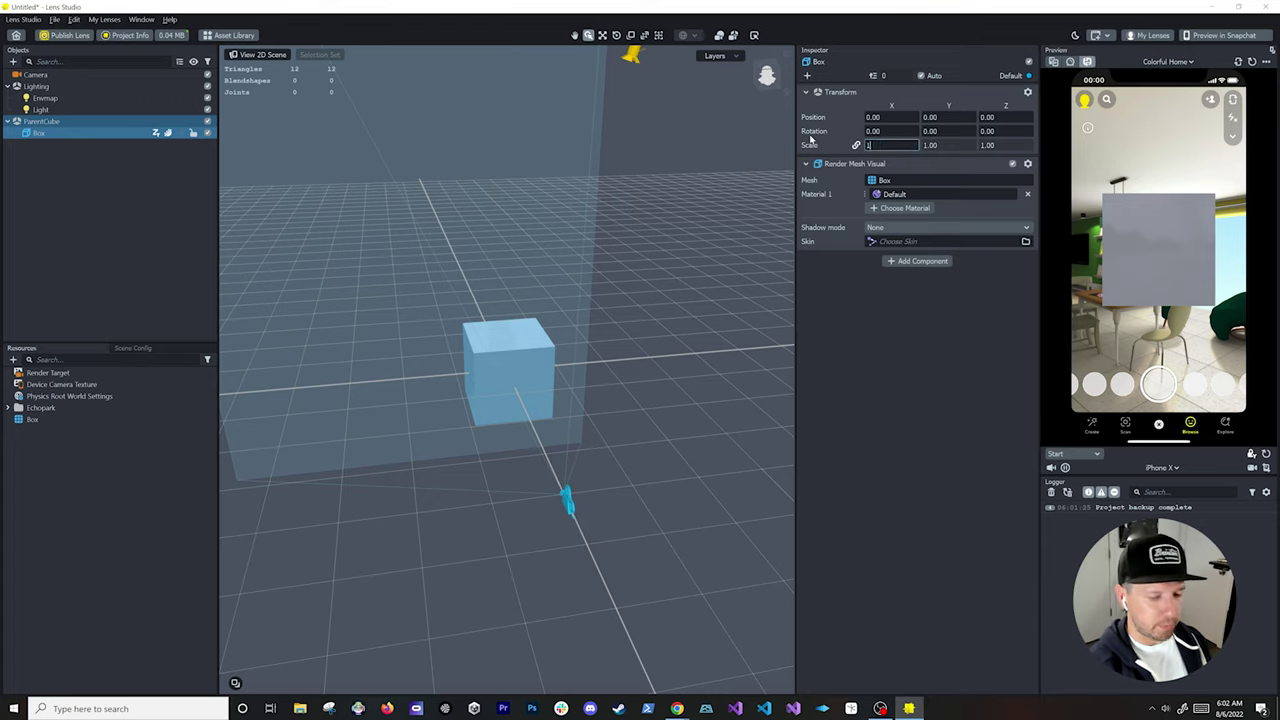
key("Return")
scroll(441, 358, "down", 8)
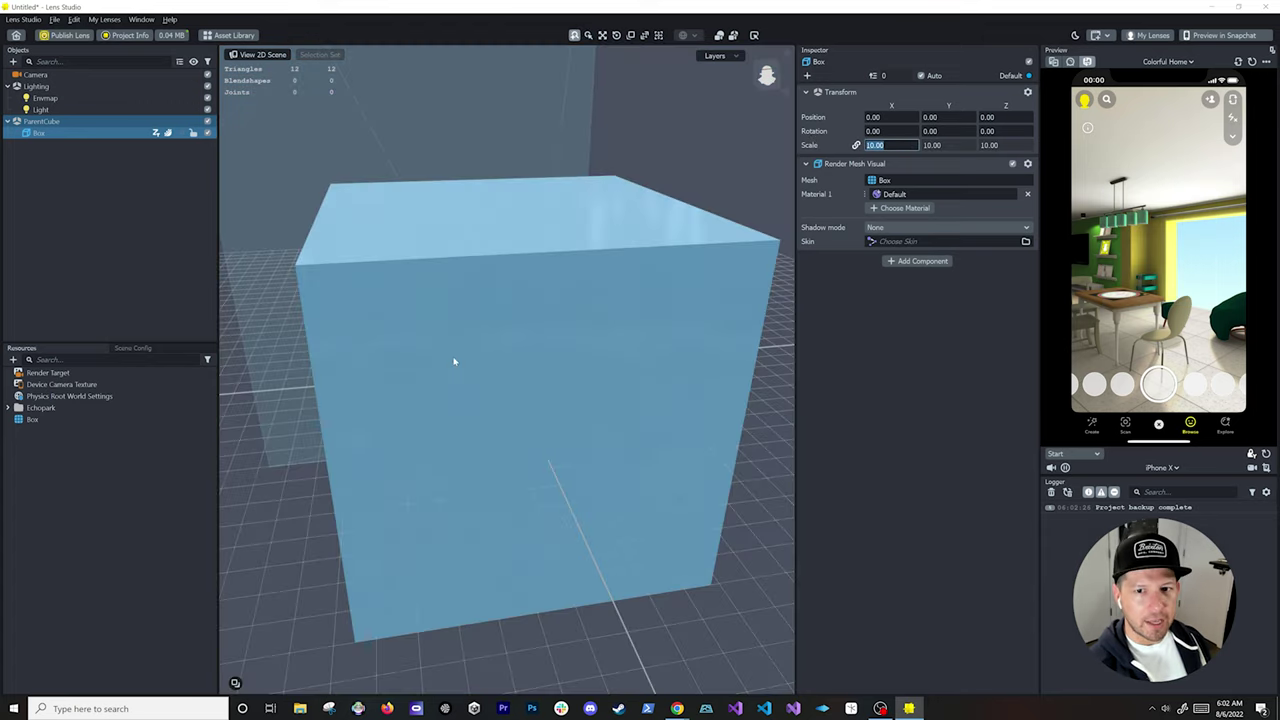
scroll(483, 351, "up", 3)
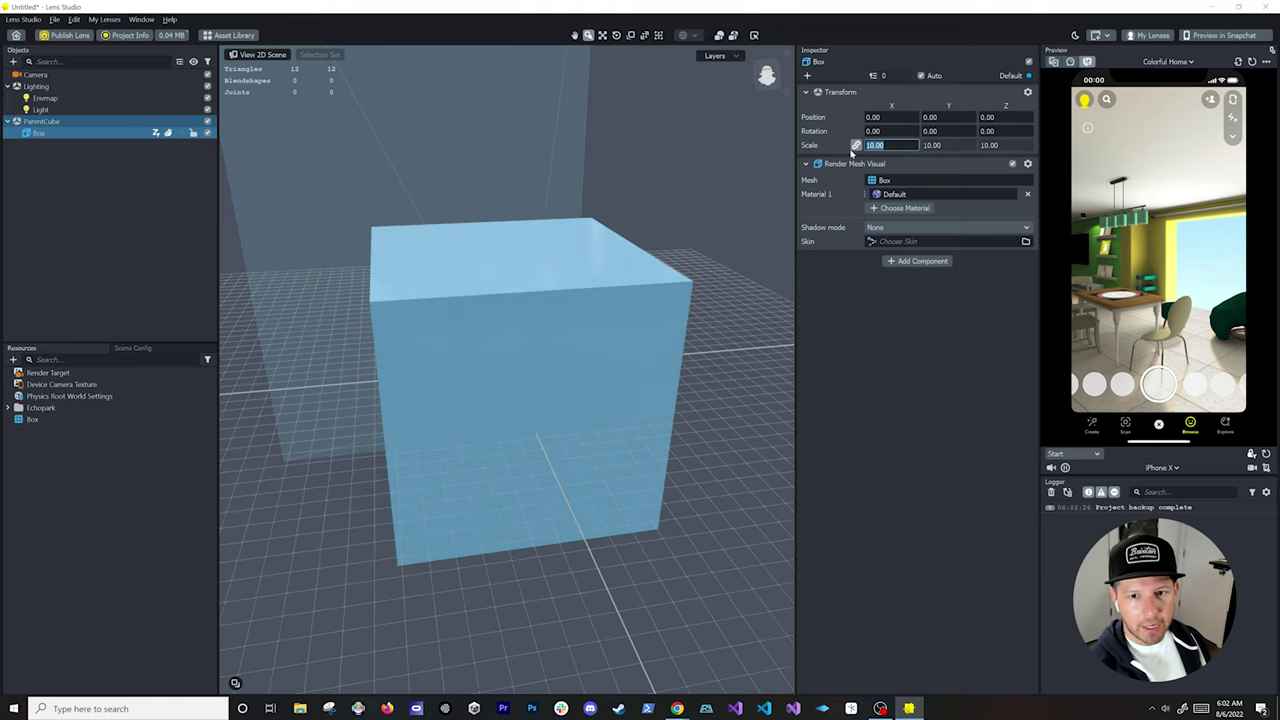
Step: Set the Box's linked scale back to 1 on all axes and inspect it from another angle
left_click(895, 145)
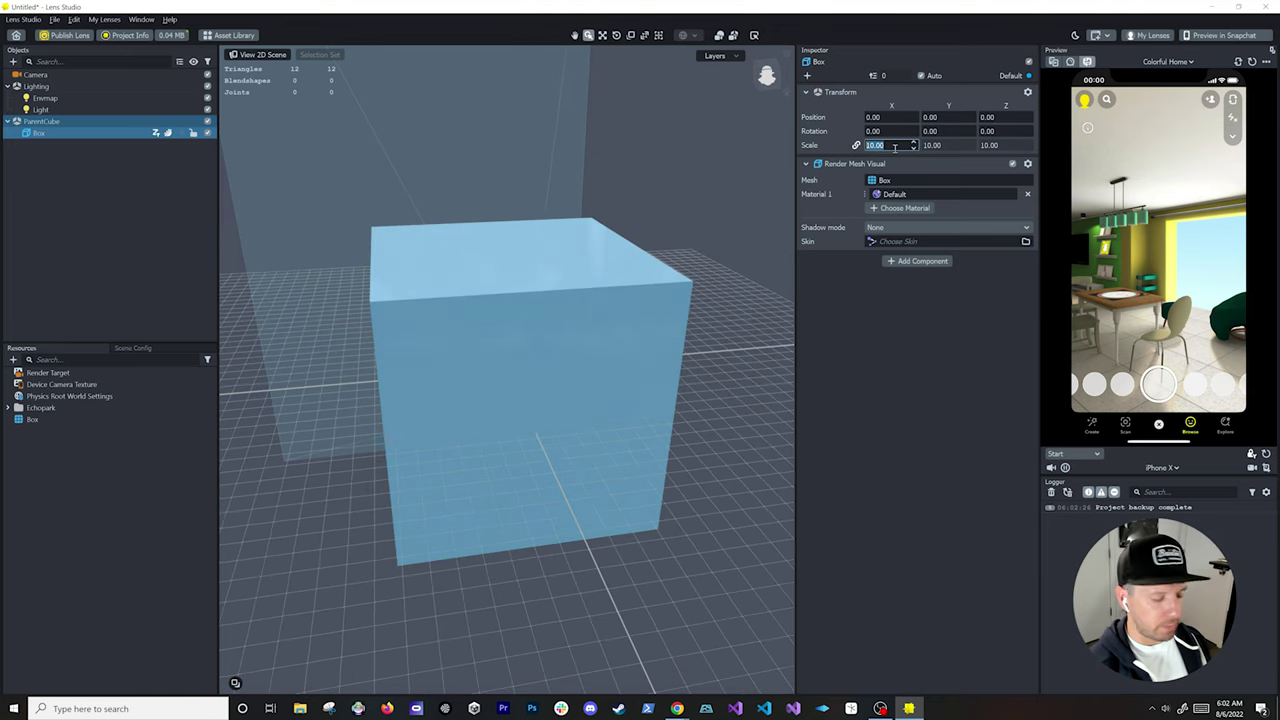
type("1")
key("Return")
scroll(560, 312, "up", 5)
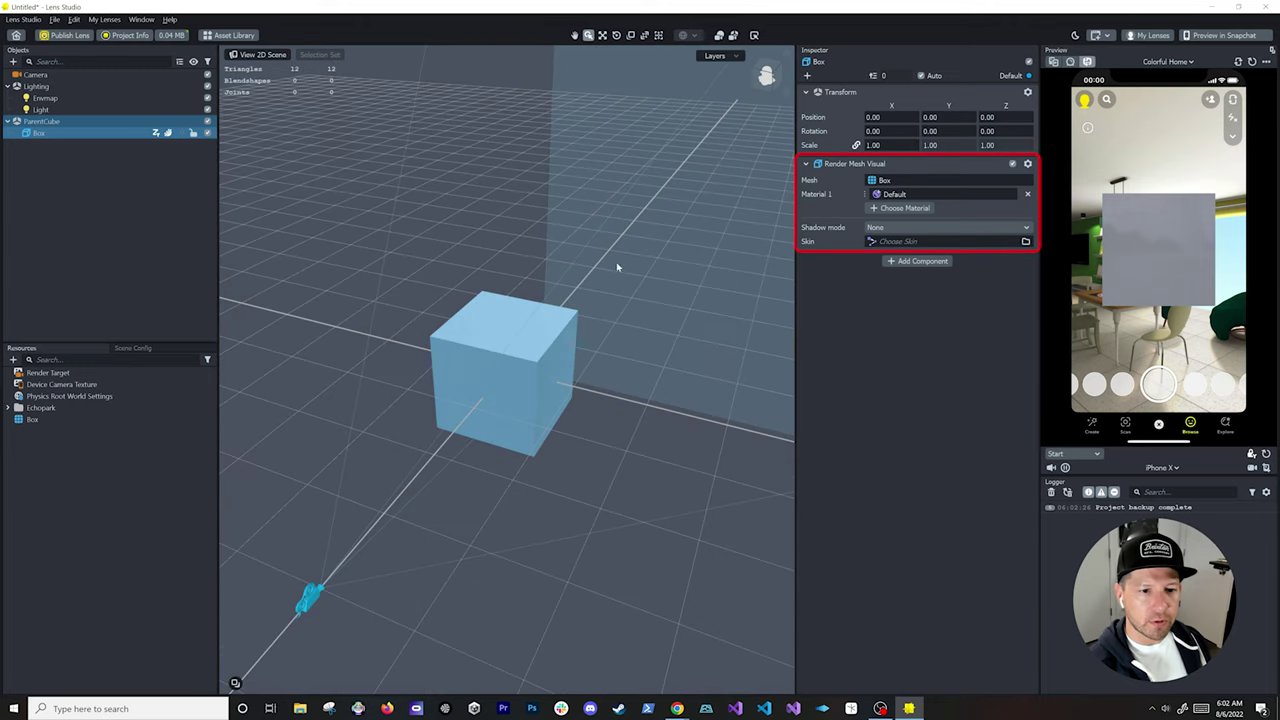
left_click_drag(617, 266, 680, 278)
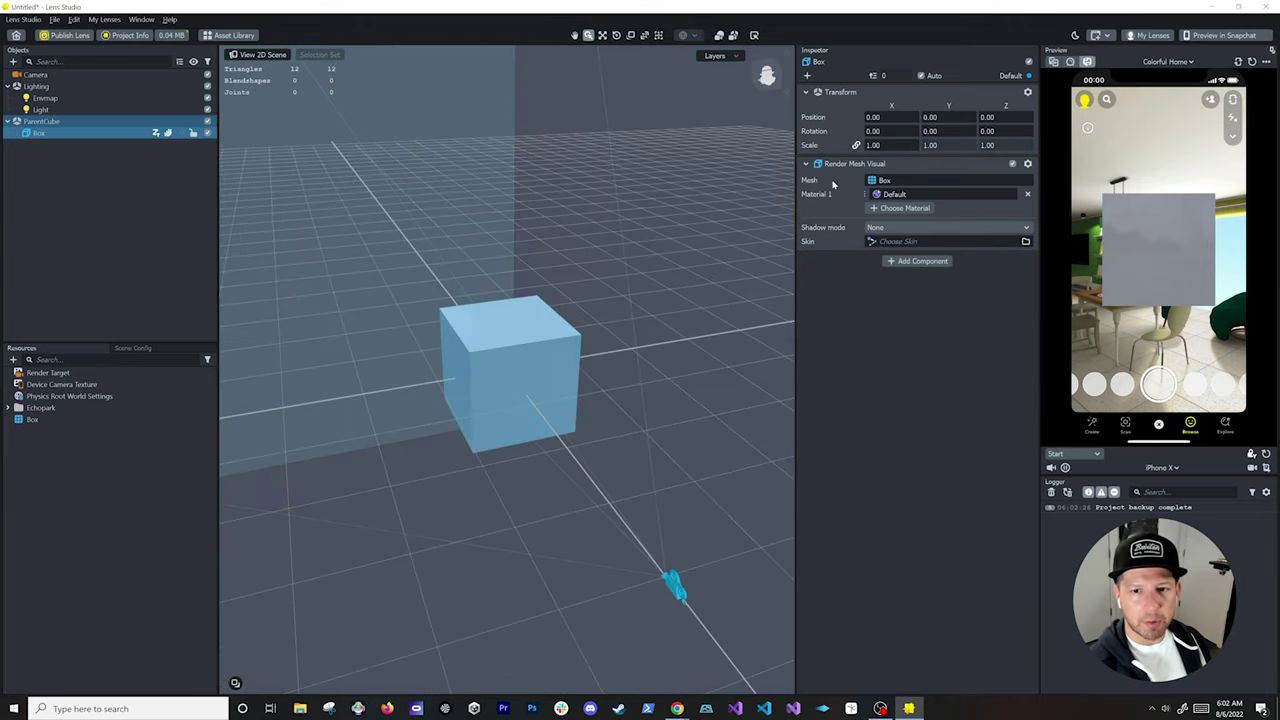
Step: Examine the meshes available for the Box's Render Mesh Visual
left_click(882, 181)
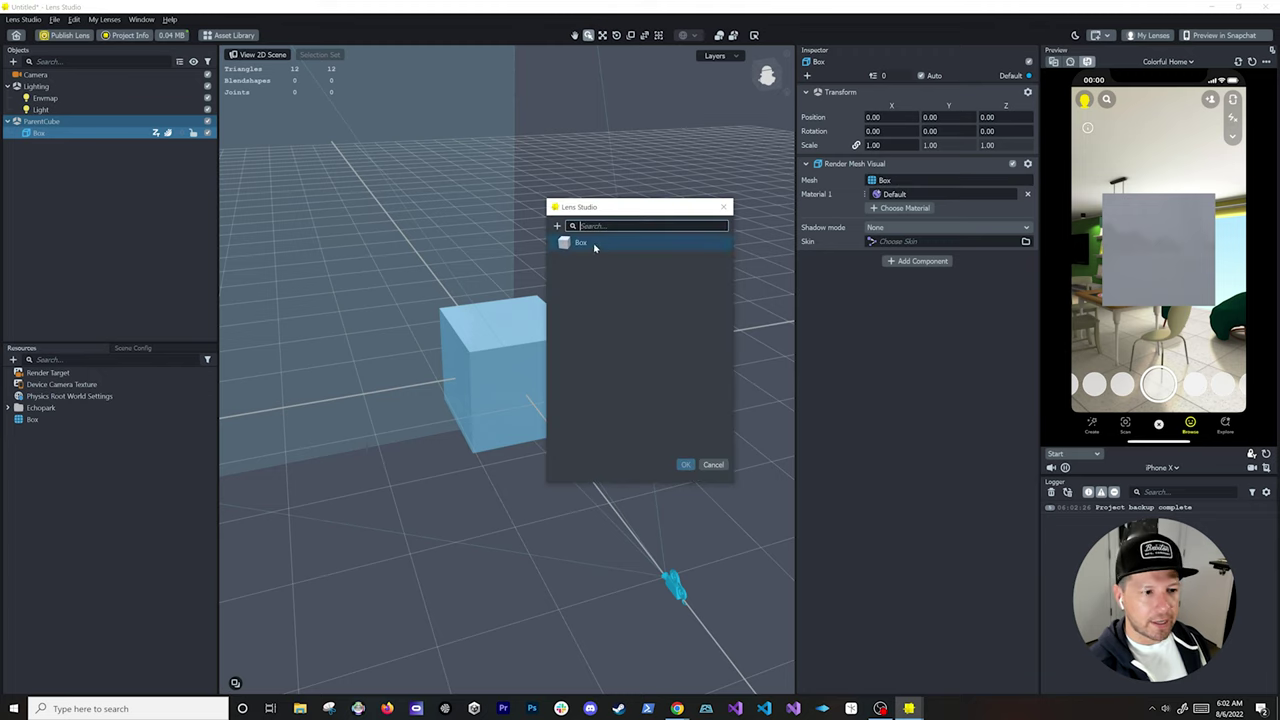
left_click(728, 207)
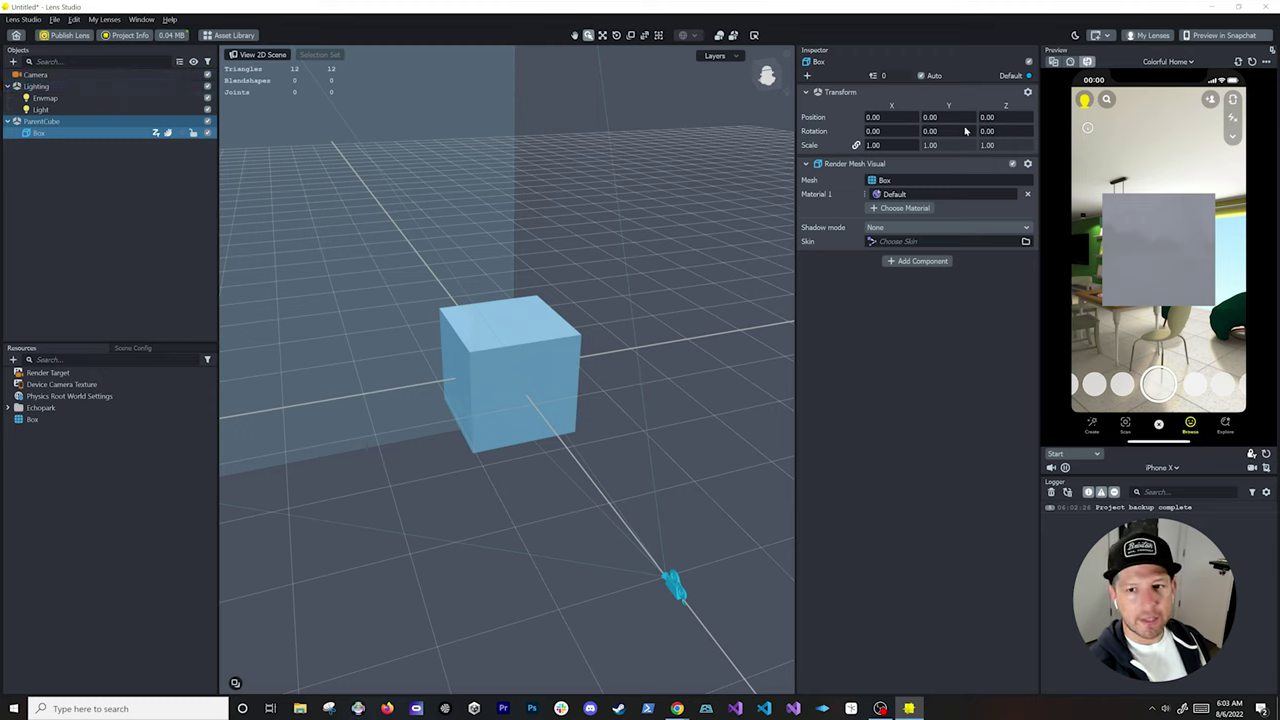
Step: Create a new Script resource and rename it HelloWorld
left_click(13, 359)
type("Sc")
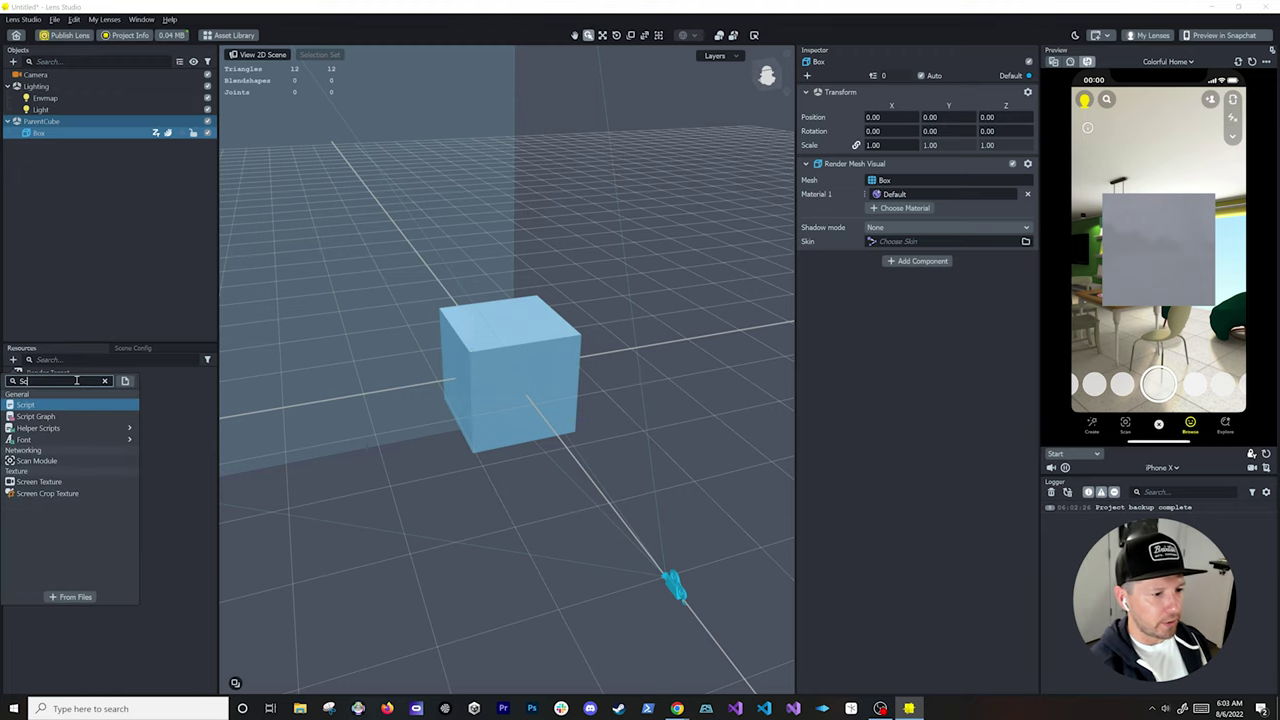
key("Return")
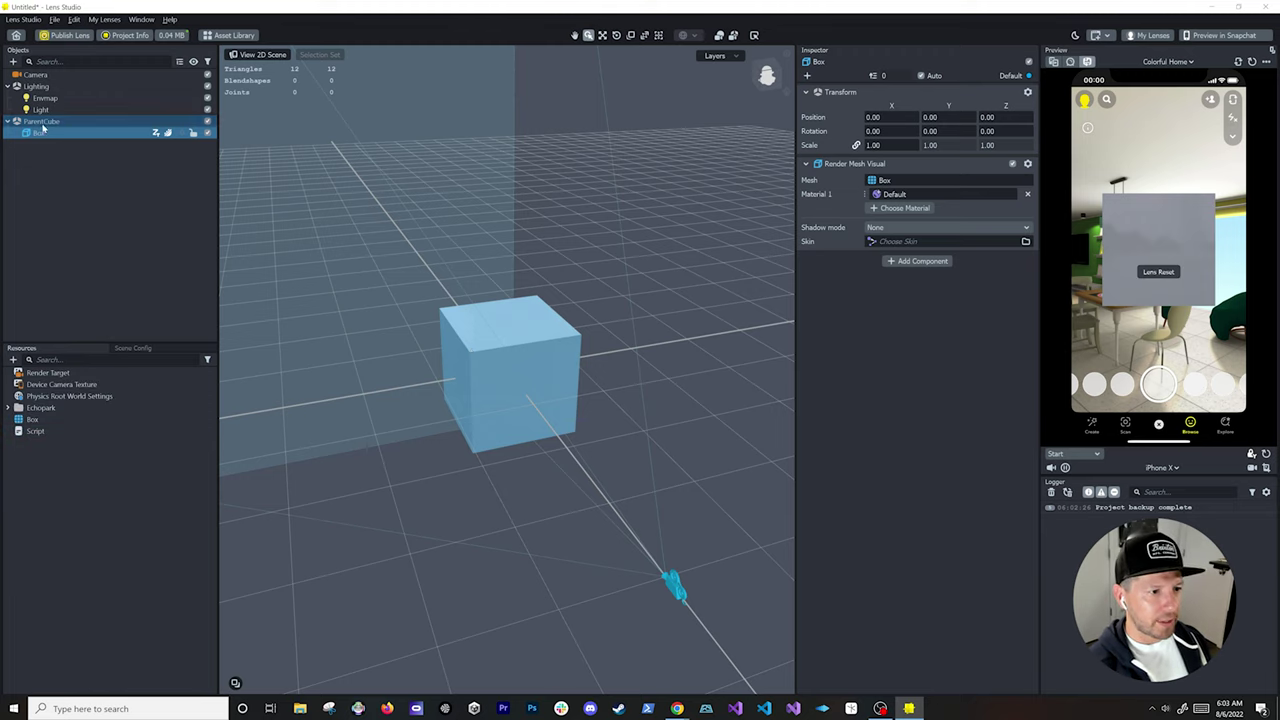
left_click(43, 432)
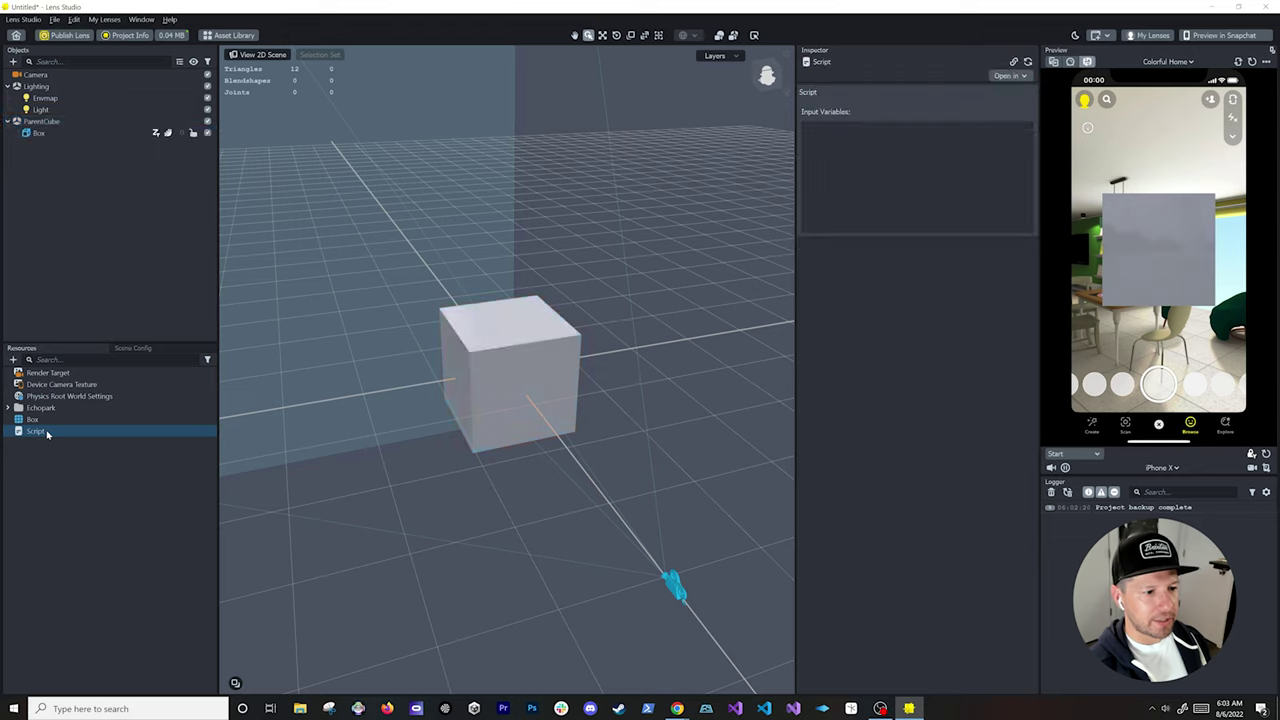
left_click(45, 433)
type("HelloWorld")
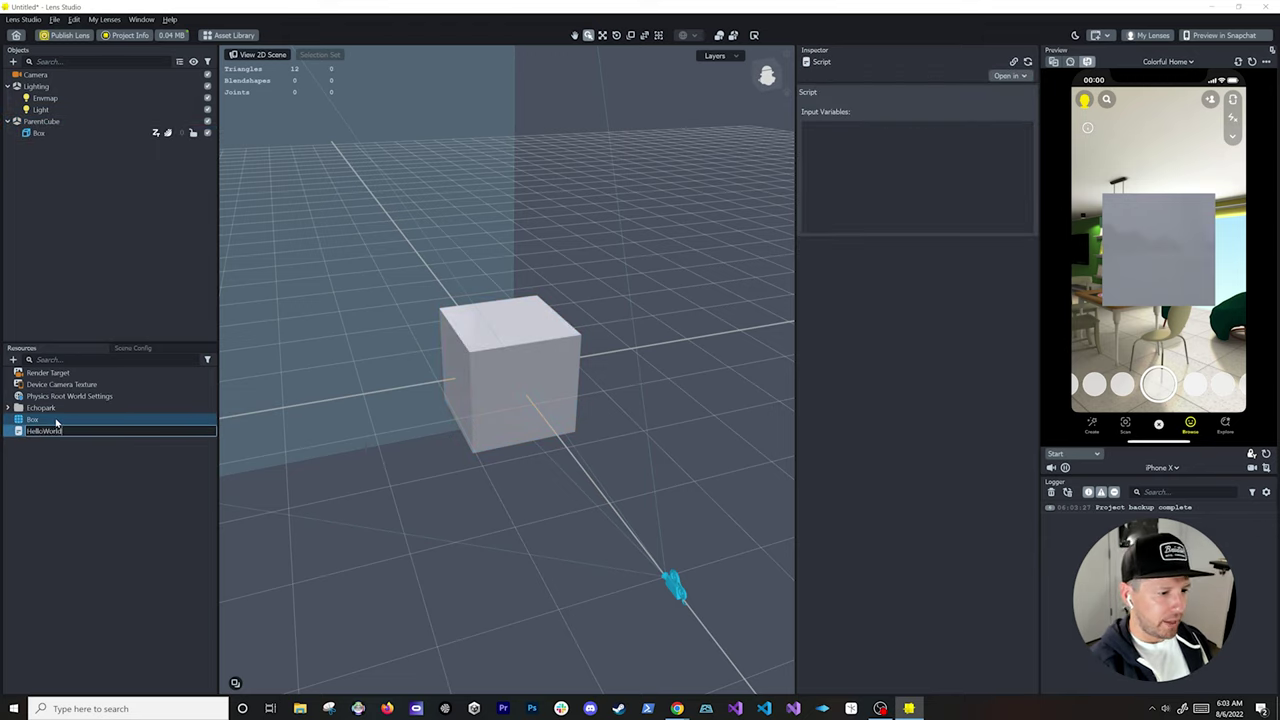
key("Return")
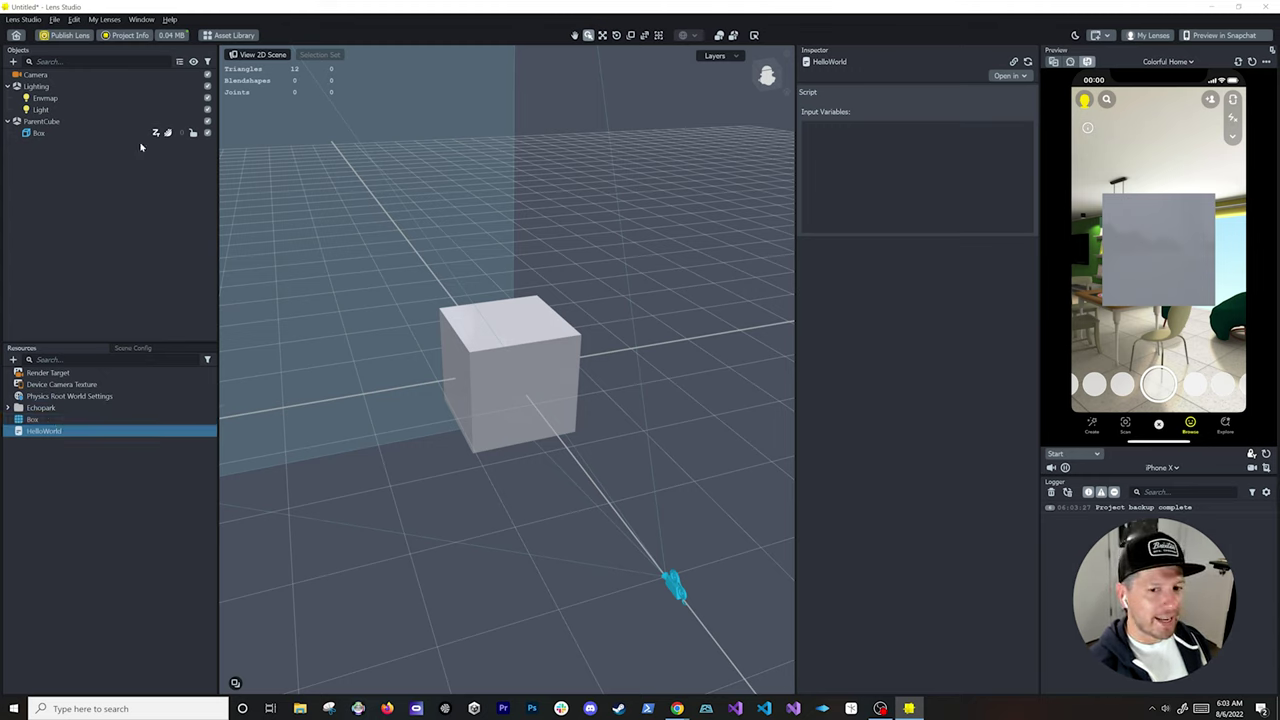
Step: Open the HelloWorld script for editing and add the line print('Hello World')
double_click(59, 433)
left_click(300, 120)
type("print('Hello Wor")
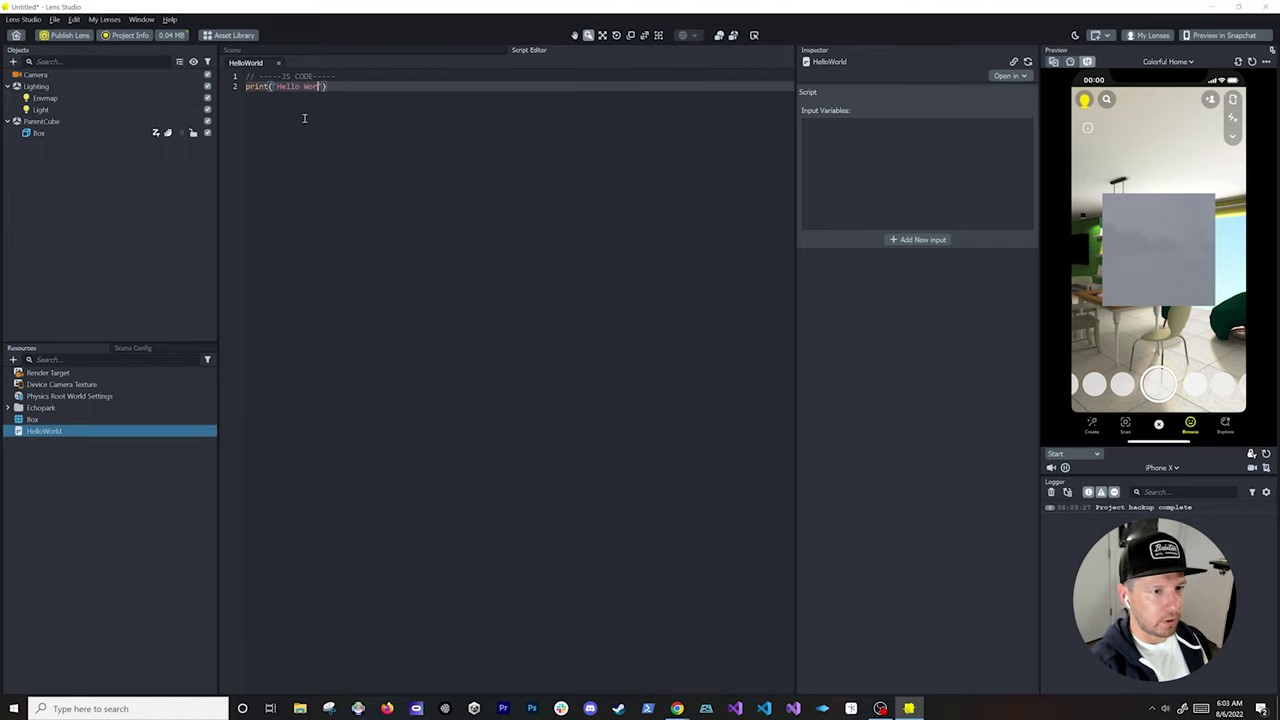
type("ld'")
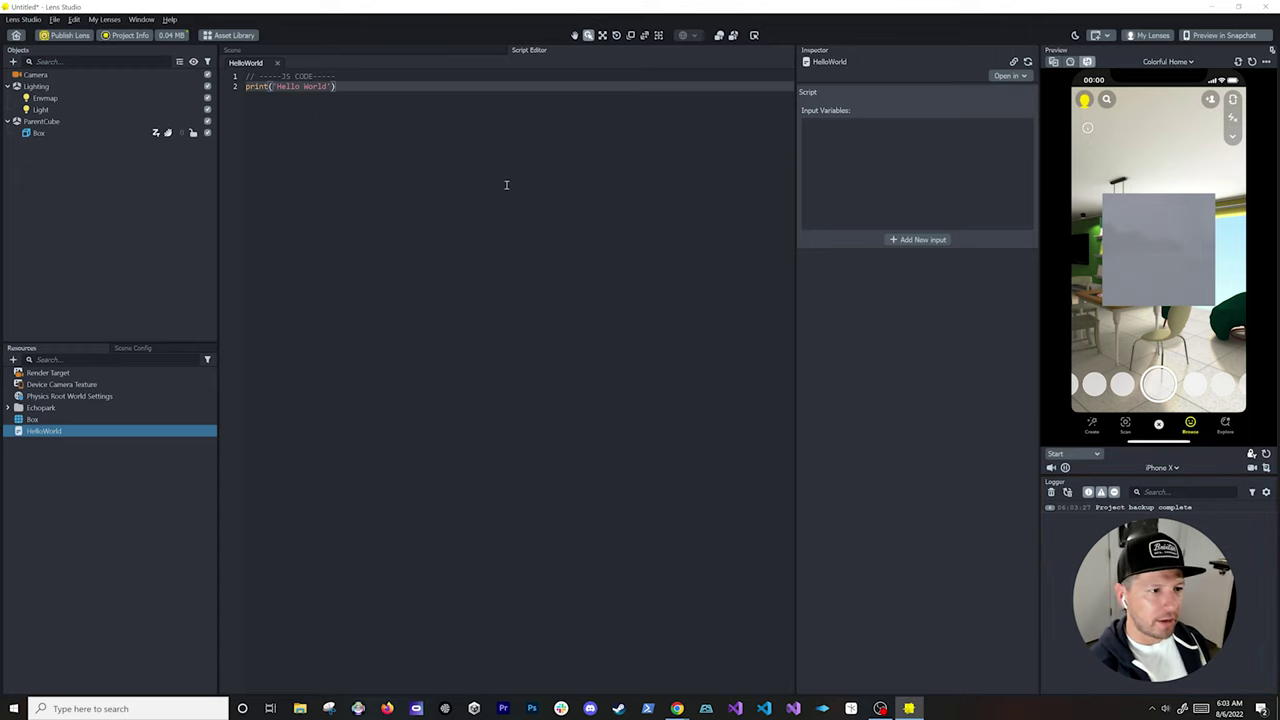
Step: Select the Box and open the list of components that can be added to it
left_click(45, 133)
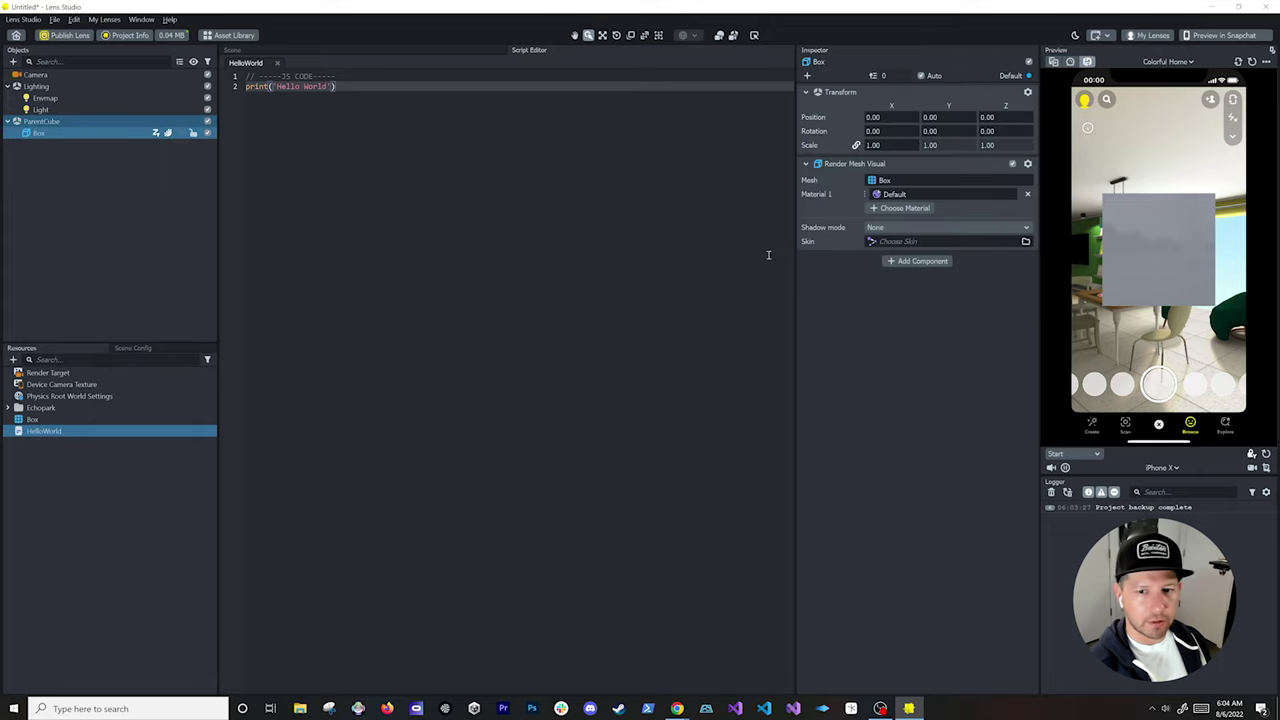
left_click(928, 262)
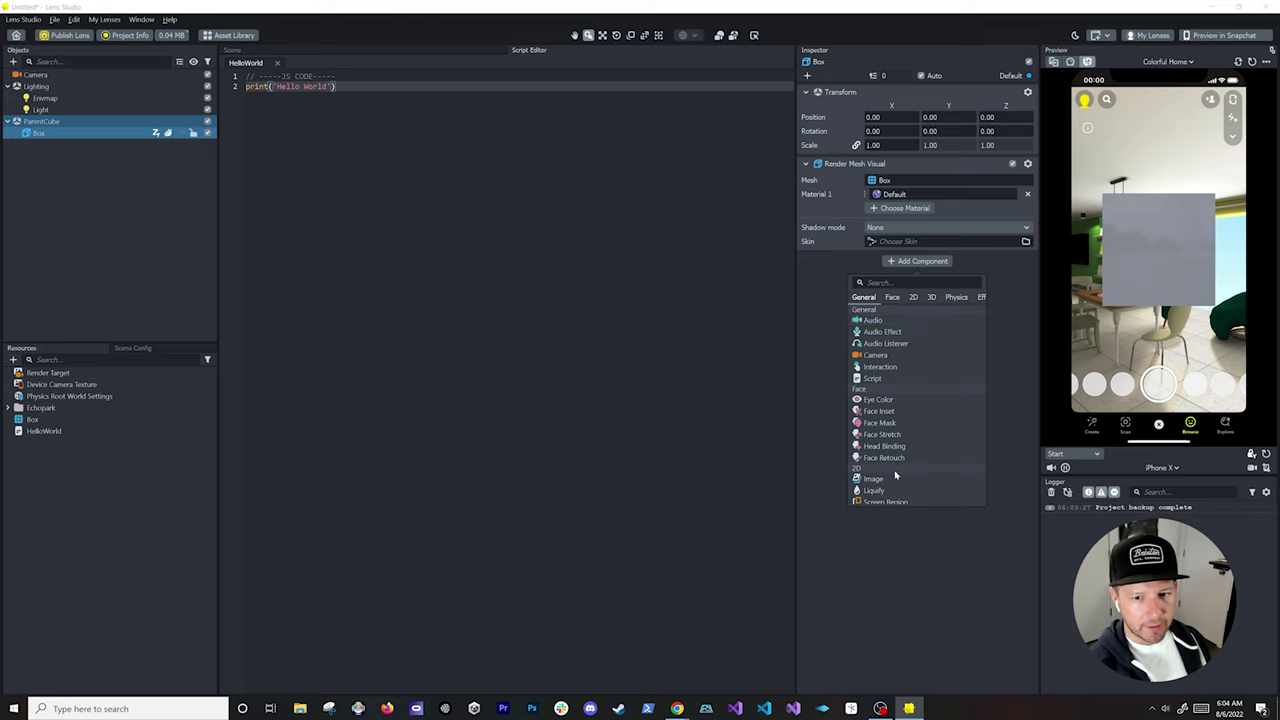
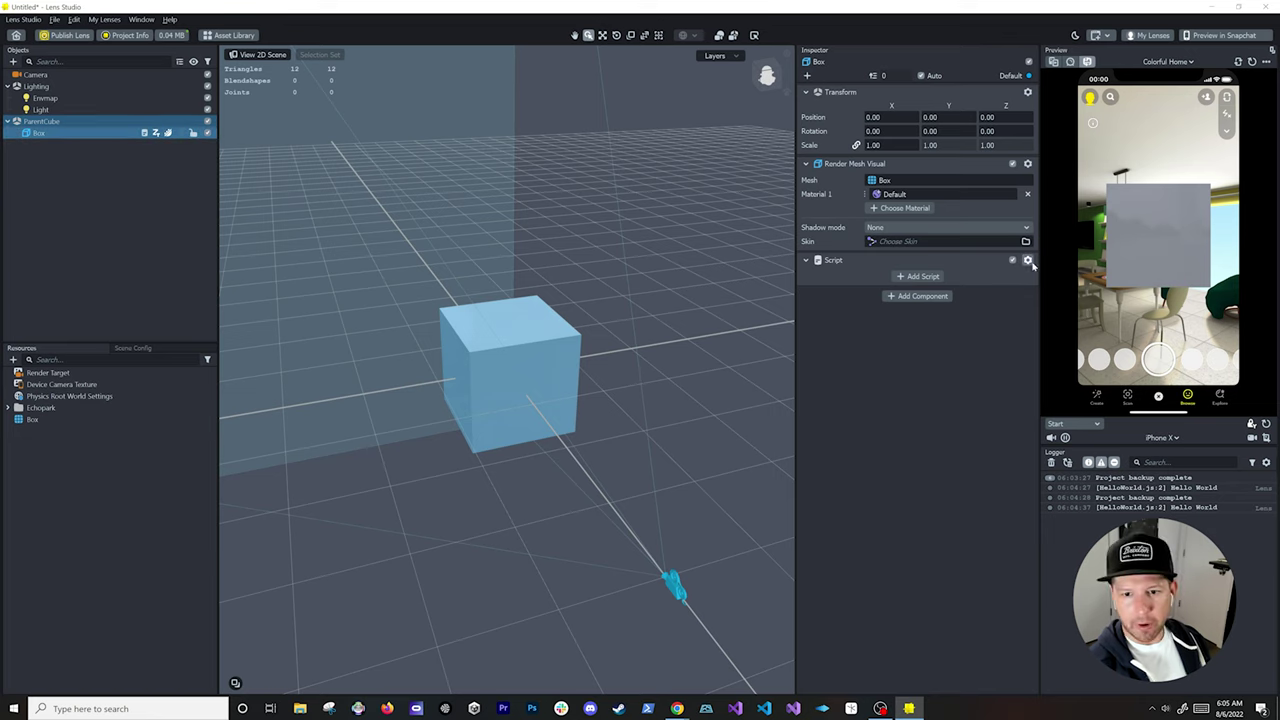
Step: Remove the Script component from the Box
left_click(1027, 260)
left_click(1041, 320)
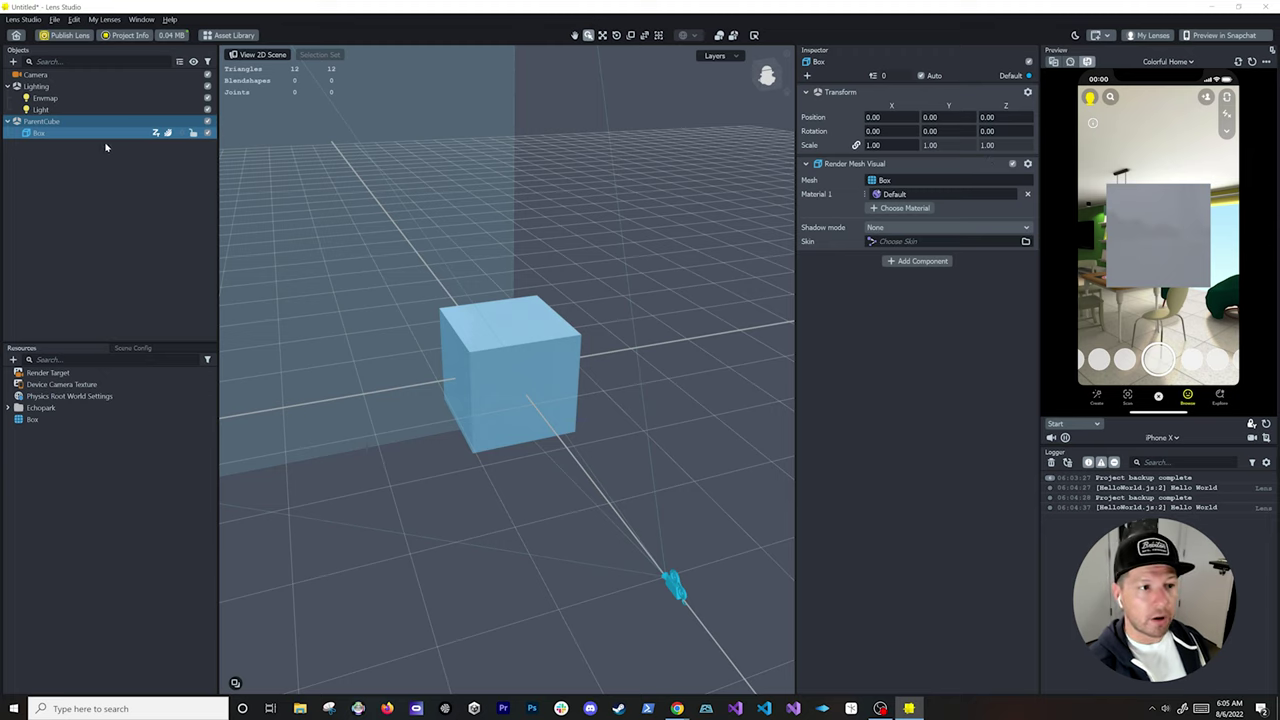
Step: Focus the scene view on the Box and examine its available Shadow mode options
double_click(58, 133)
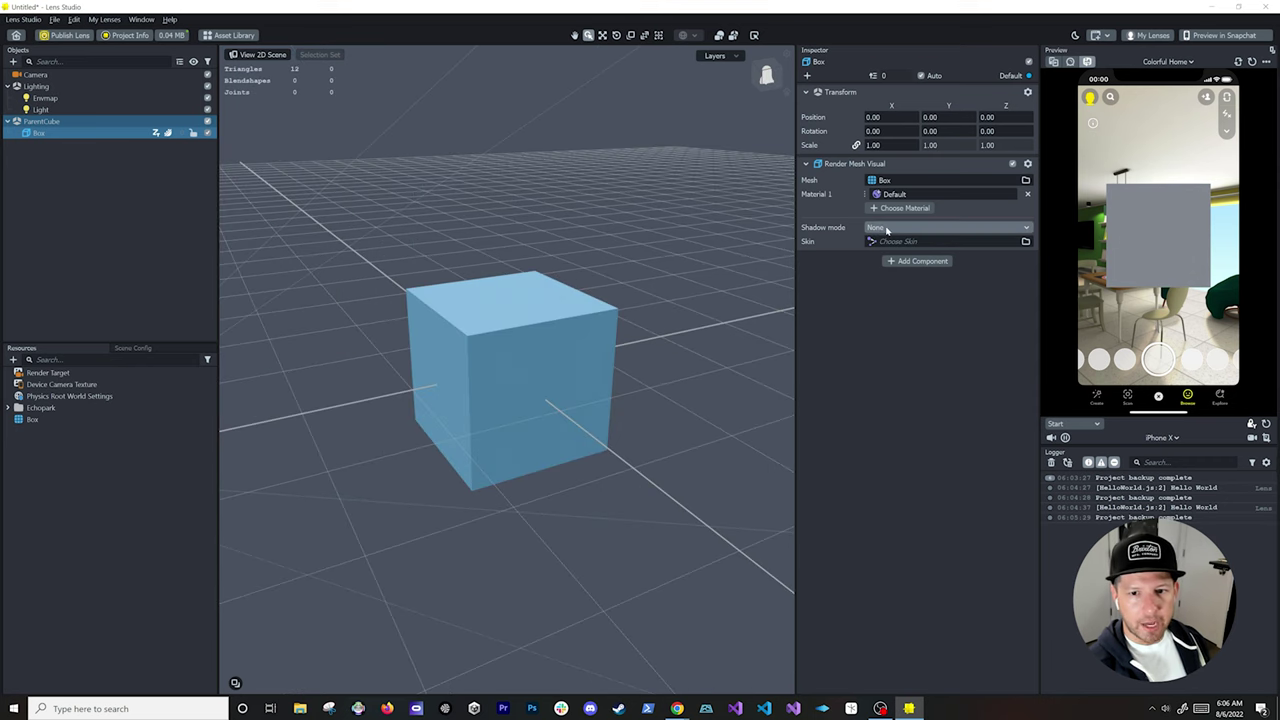
left_click(885, 231)
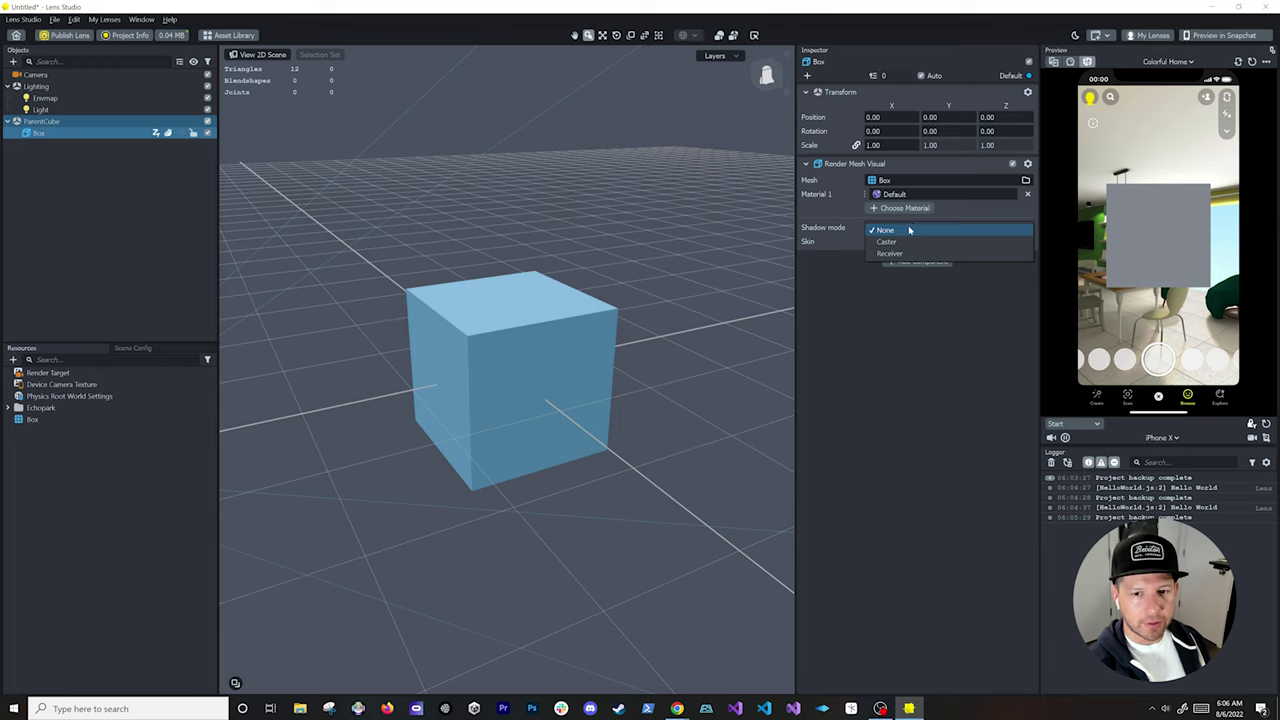
left_click(841, 248)
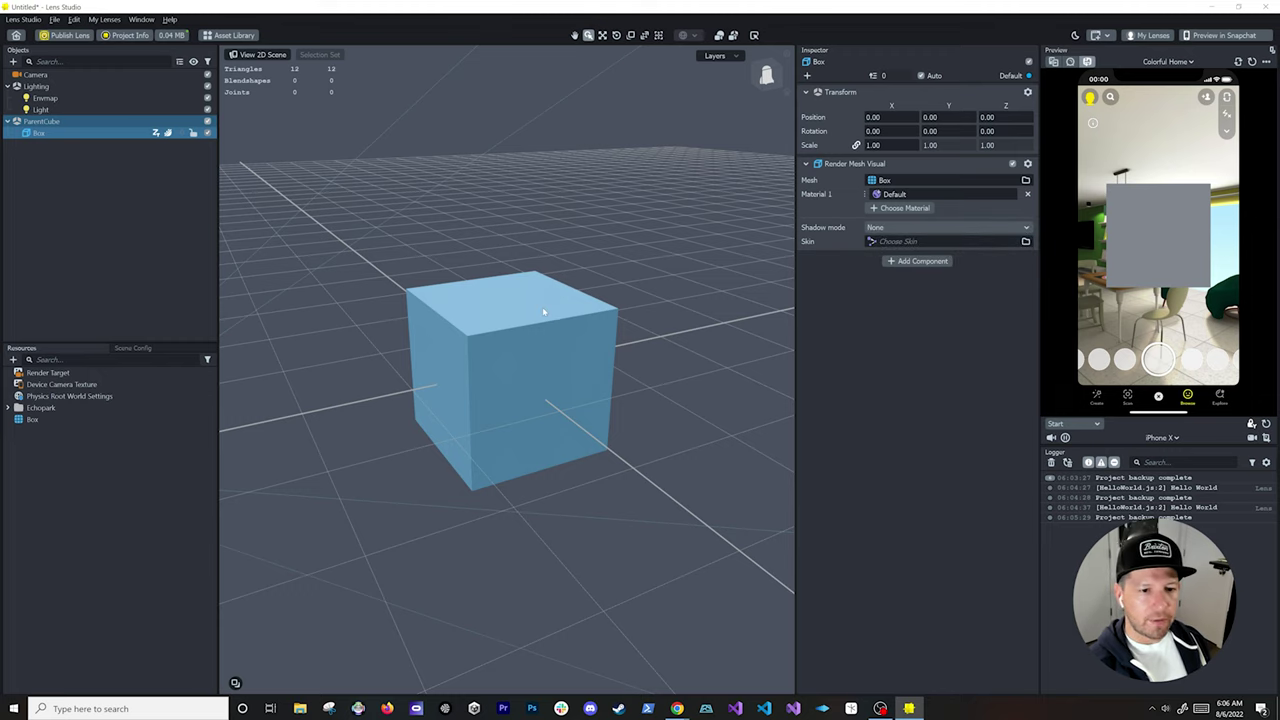
left_click(157, 170)
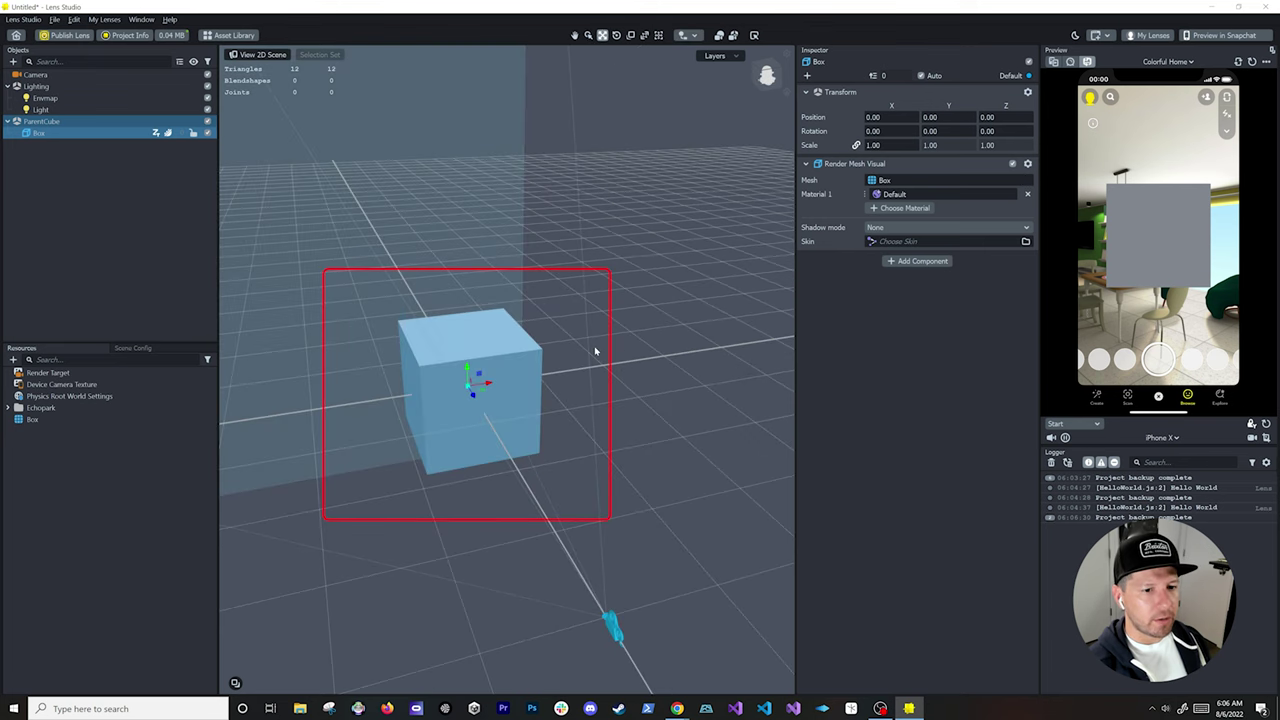
Step: Rotate the Box freely with the rotation gizmo, and undo the rotation
key("e")
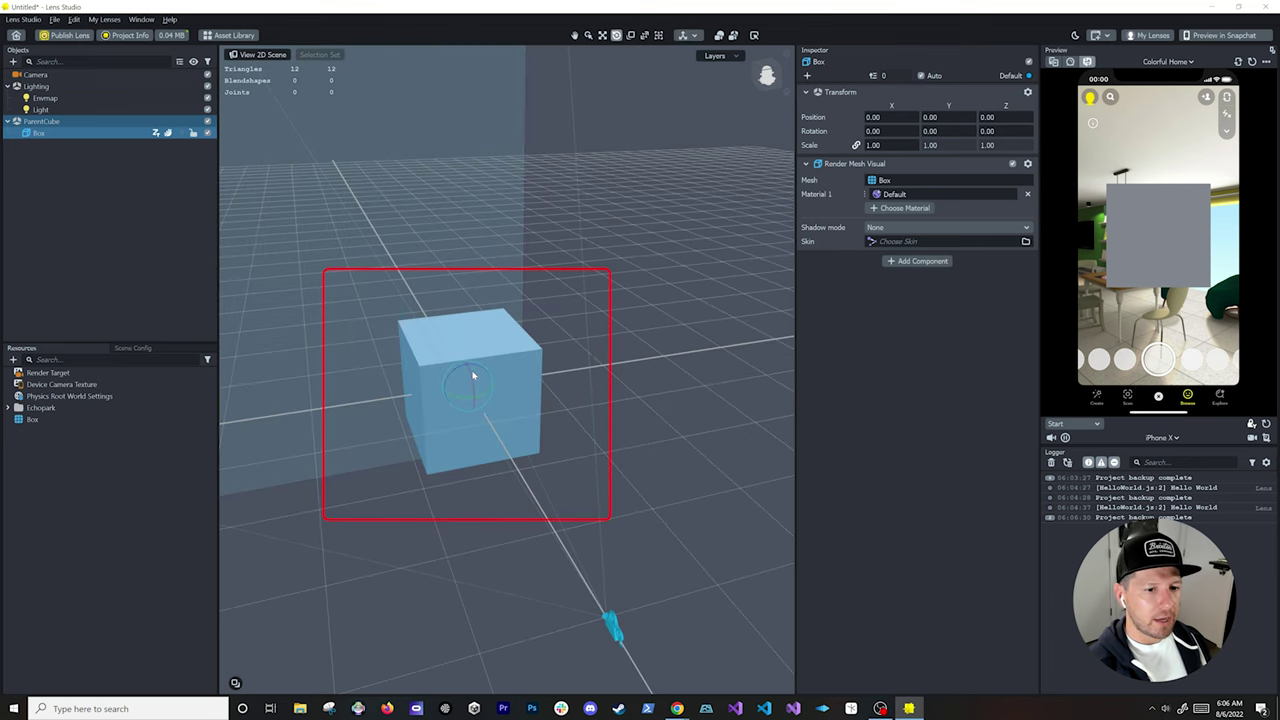
left_click_drag(459, 386, 486, 393)
key("ctrl+z")
Step: Resize the Box with the scale gizmo while its scale axes are linked, and undo the scaling
key("r")
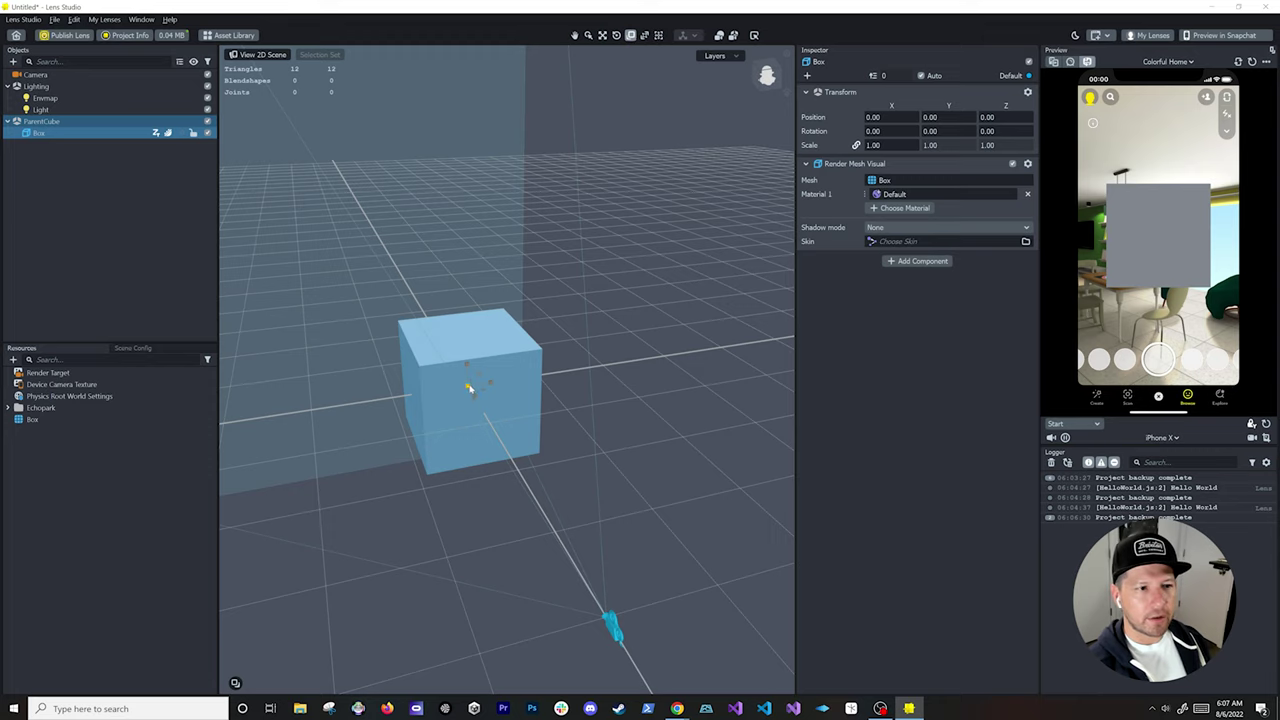
left_click_drag(467, 388, 494, 391)
key("ctrl+z")
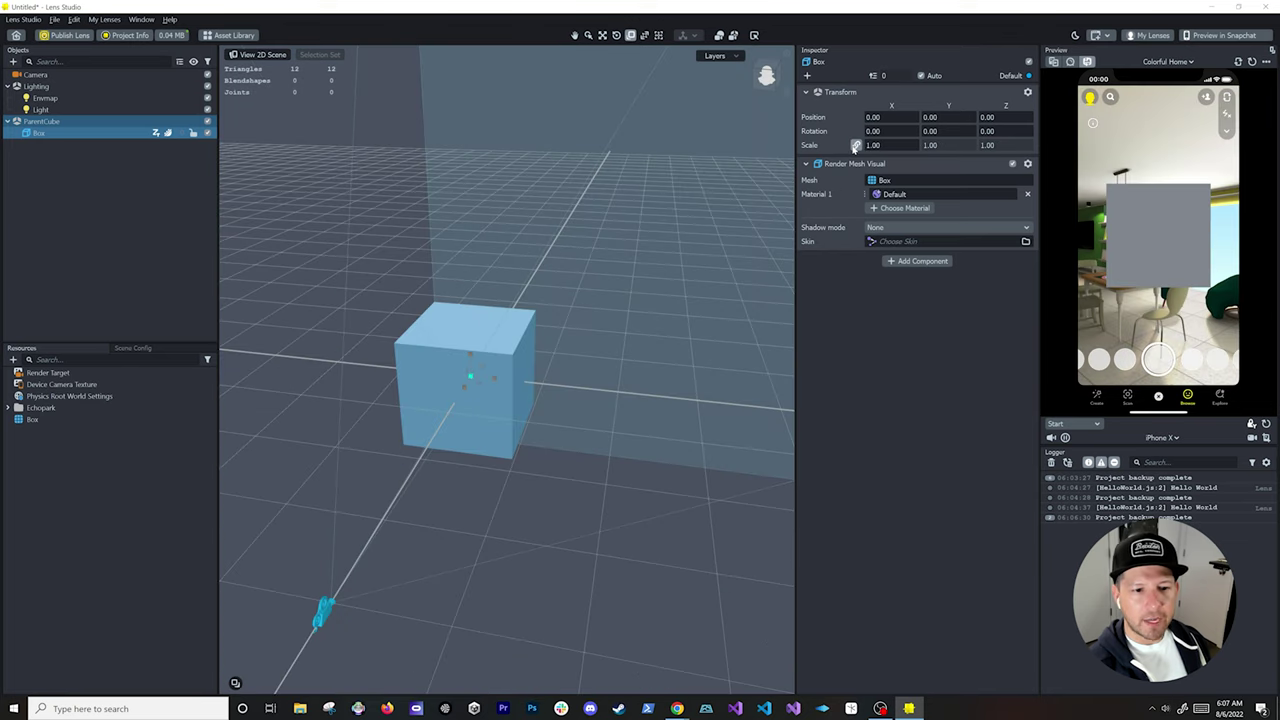
Step: Unlink the Box's scale axes so that each axis can be scaled separately
left_click(856, 145)
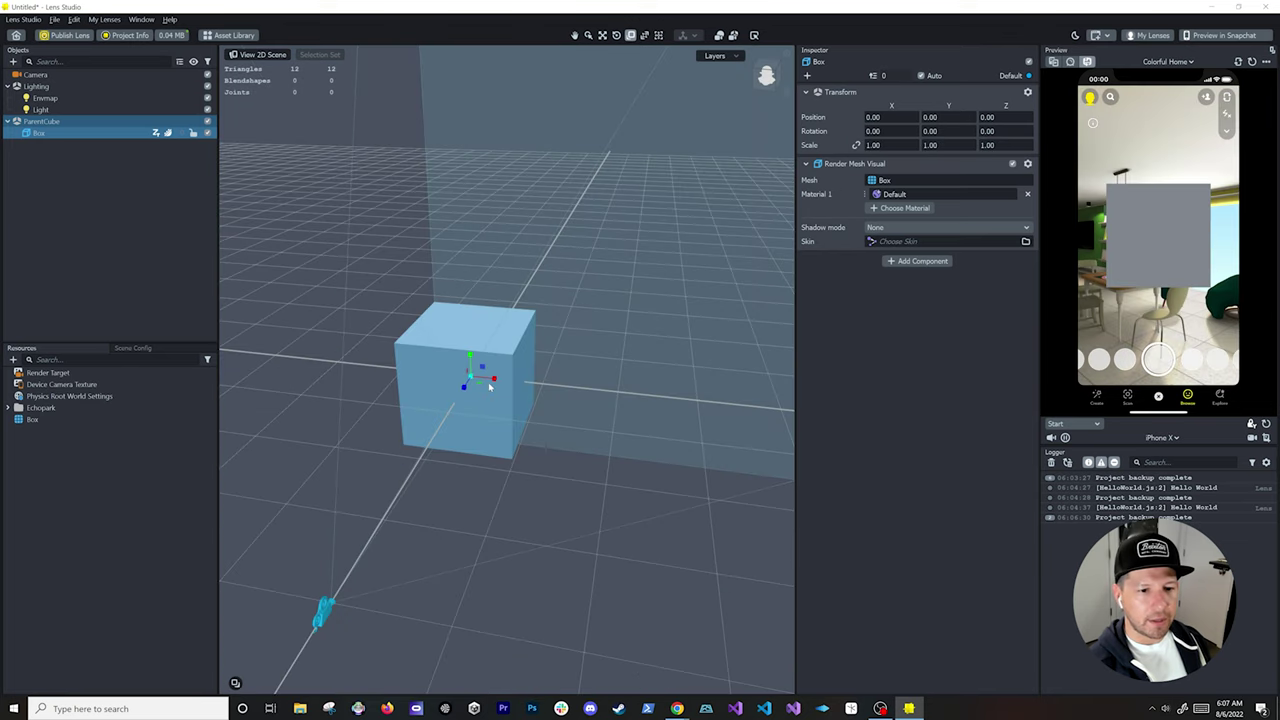
left_click(856, 146)
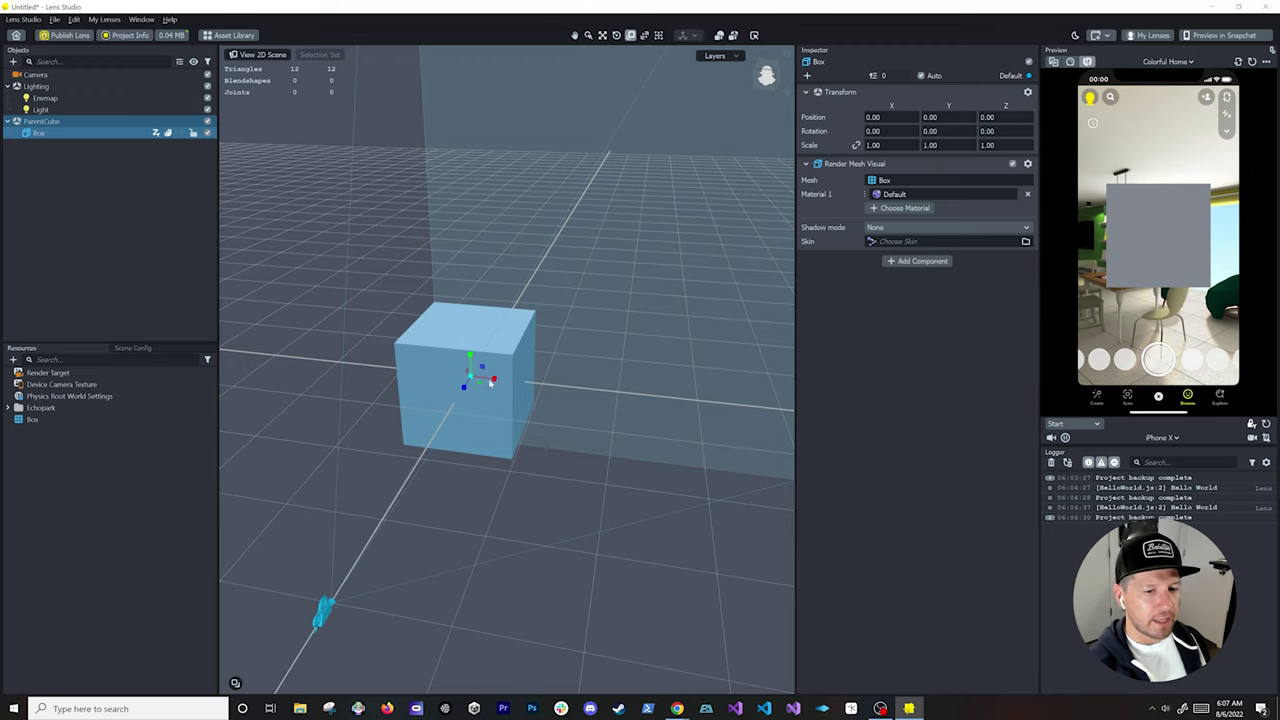
Step: Stretch the Box along X to about 2.17, scale it on all axes to about 2.02, and undo each change
scroll(494, 361, "up", 3)
left_click_drag(424, 408, 493, 386, "alt")
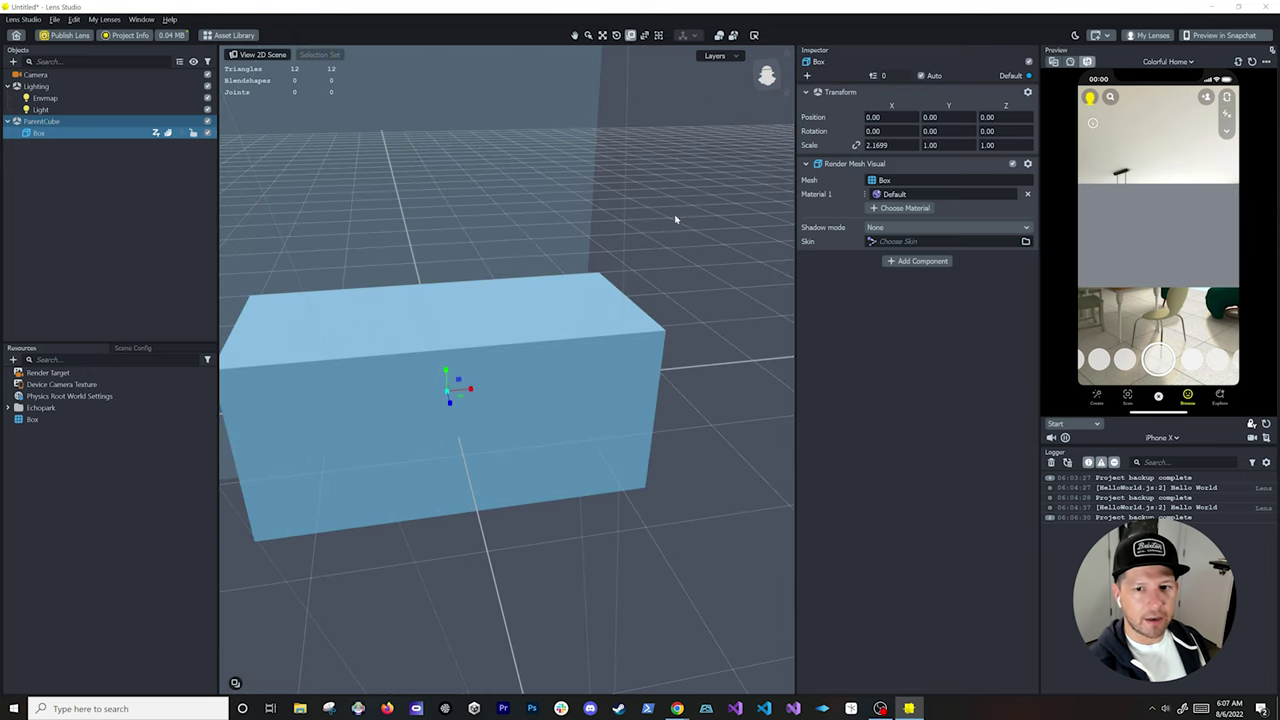
key("ctrl+z")
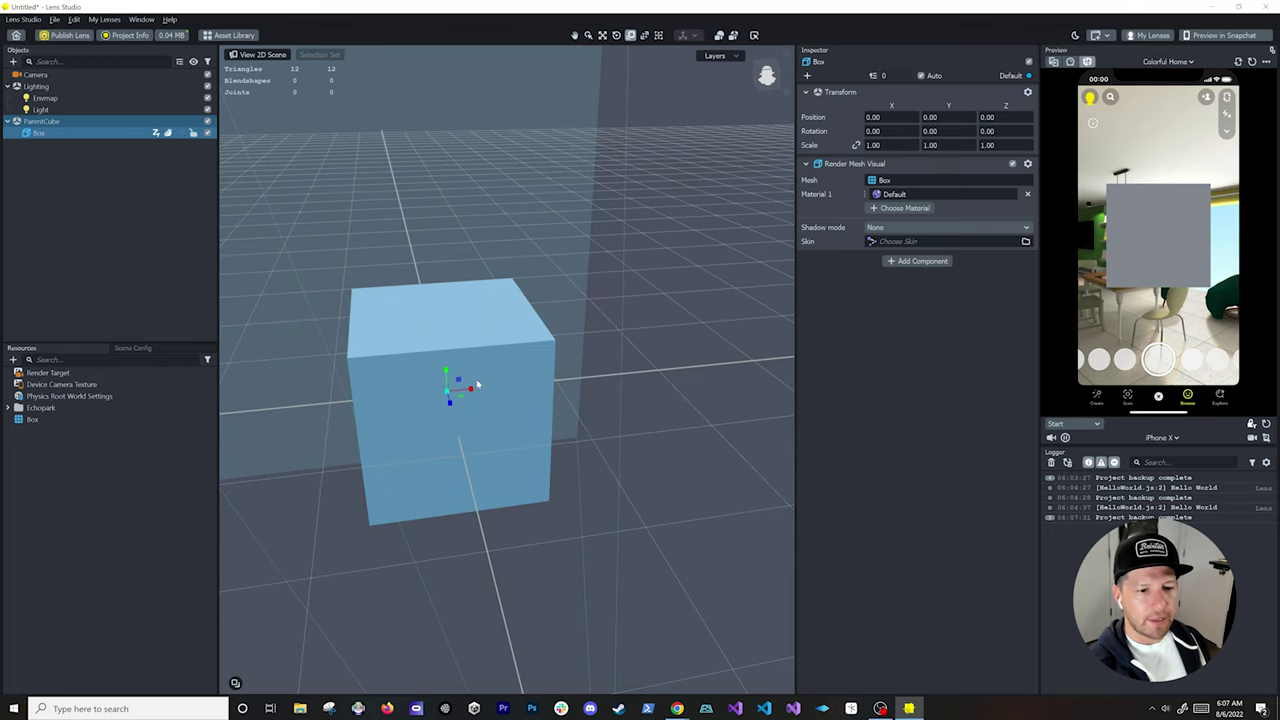
left_click_drag(446, 373, 458, 398)
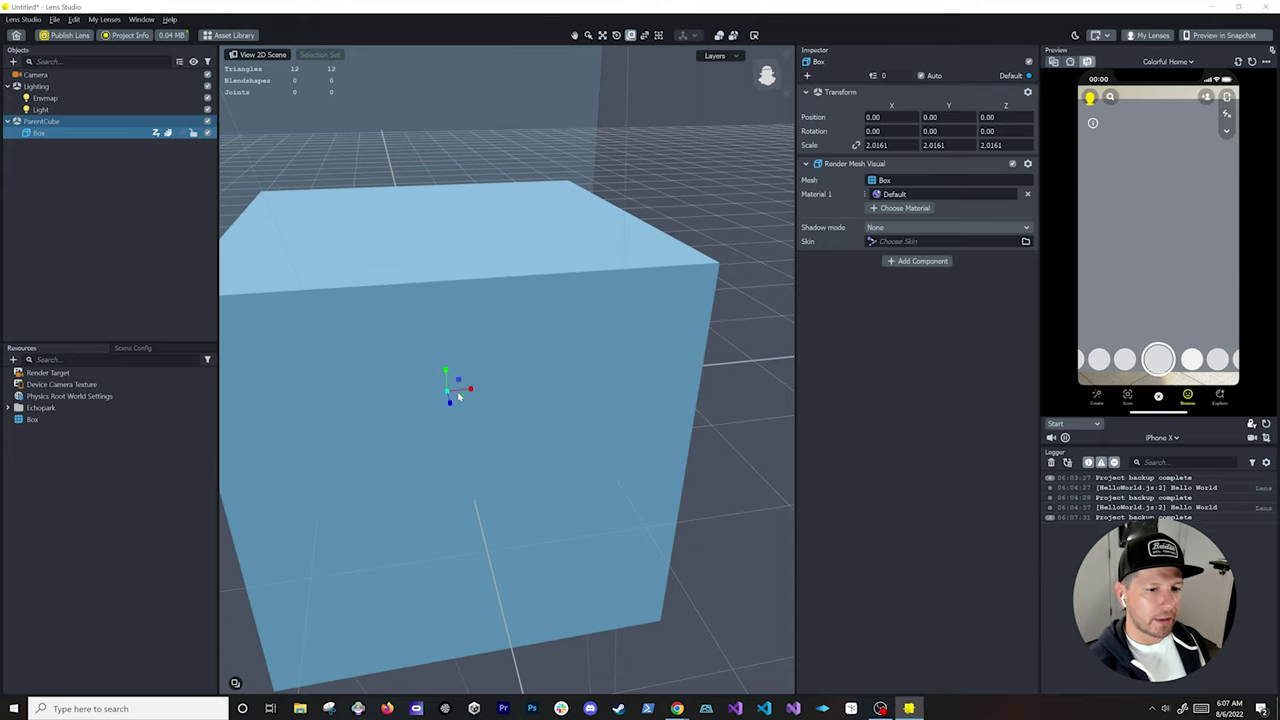
key("ctrl+z")
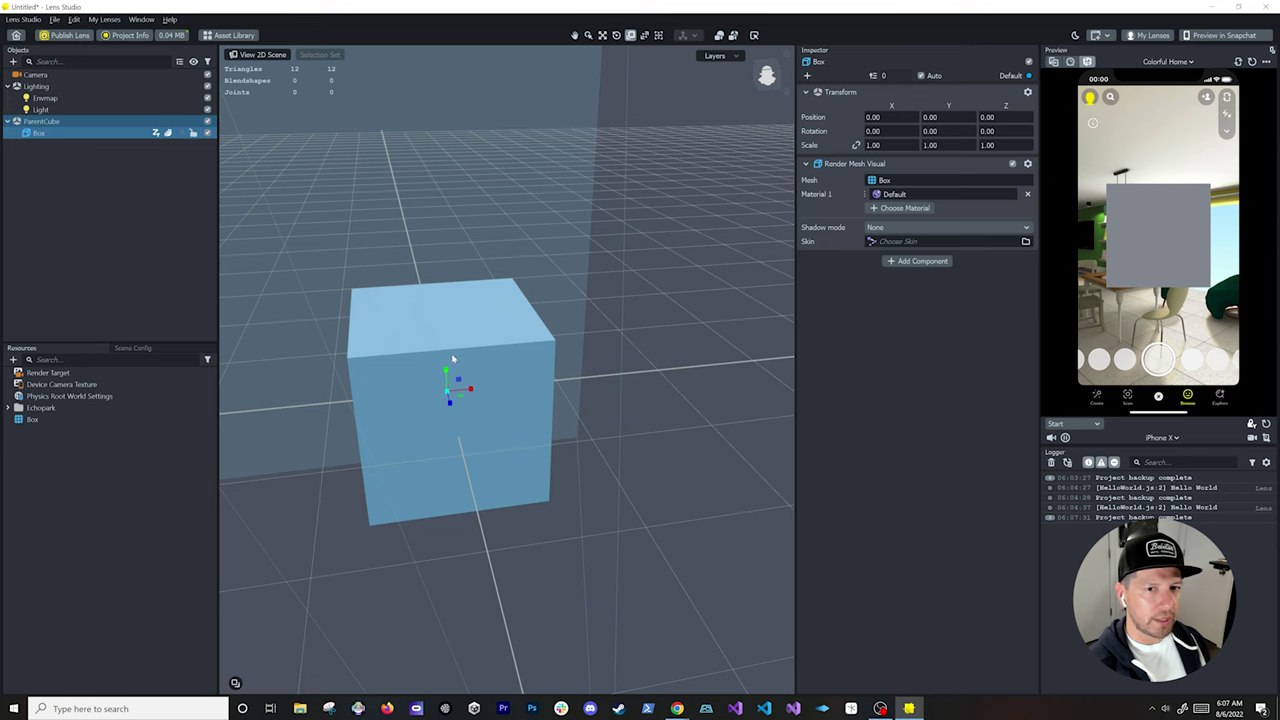
Step: Try to move the Box in the scene with the Move gizmo
scroll(500, 326, "down", 6)
middle_click_drag(565, 362, 631, 443)
left_click_drag(660, 443, 609, 443, "alt")
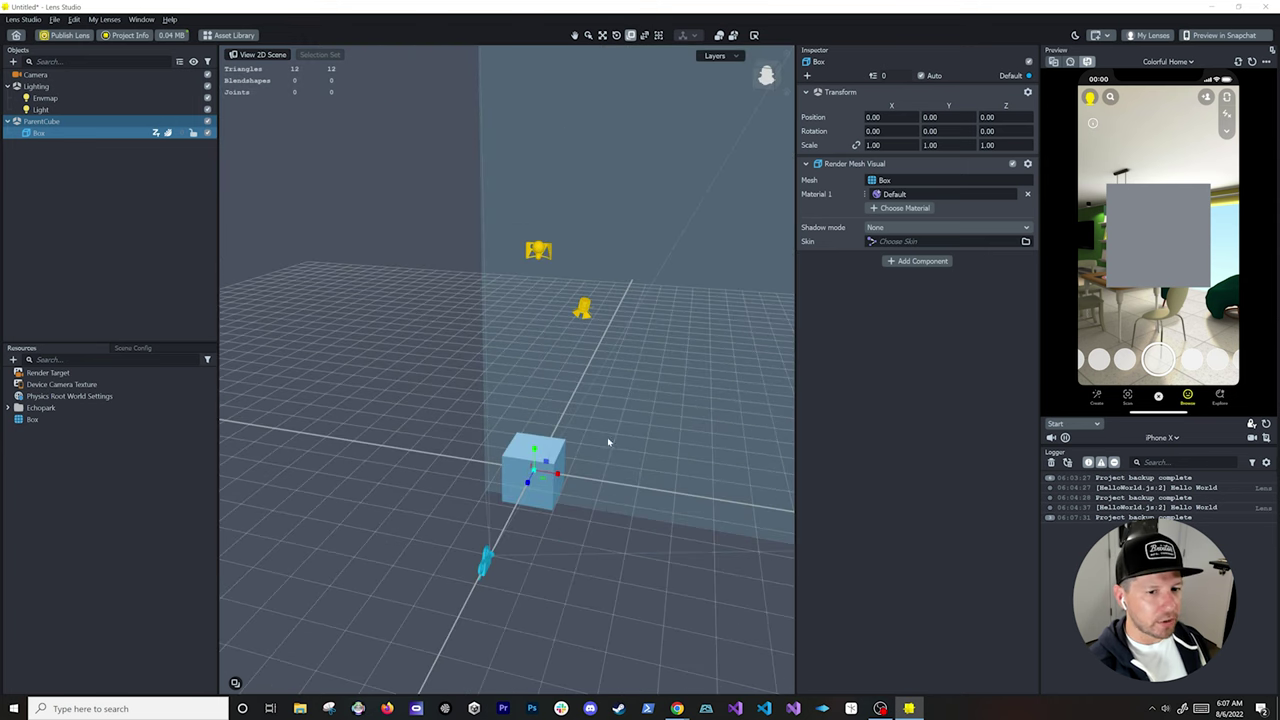
middle_click_drag(609, 443, 591, 451)
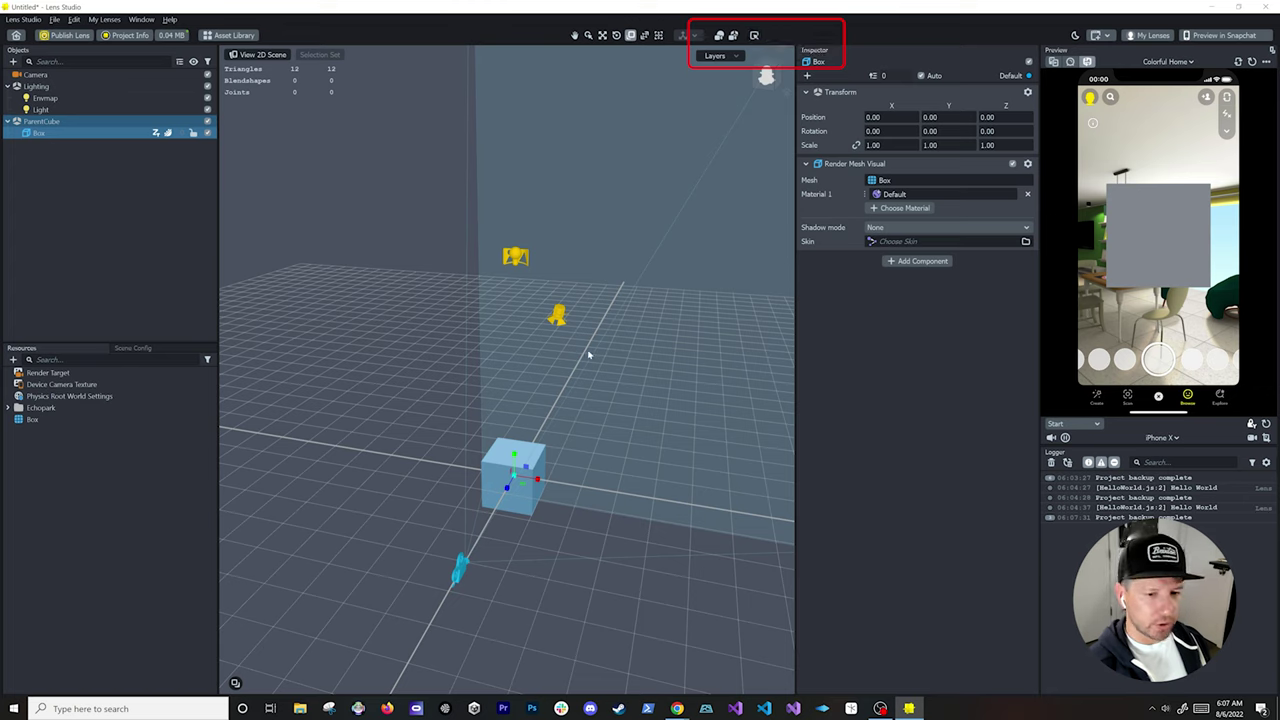
key("w")
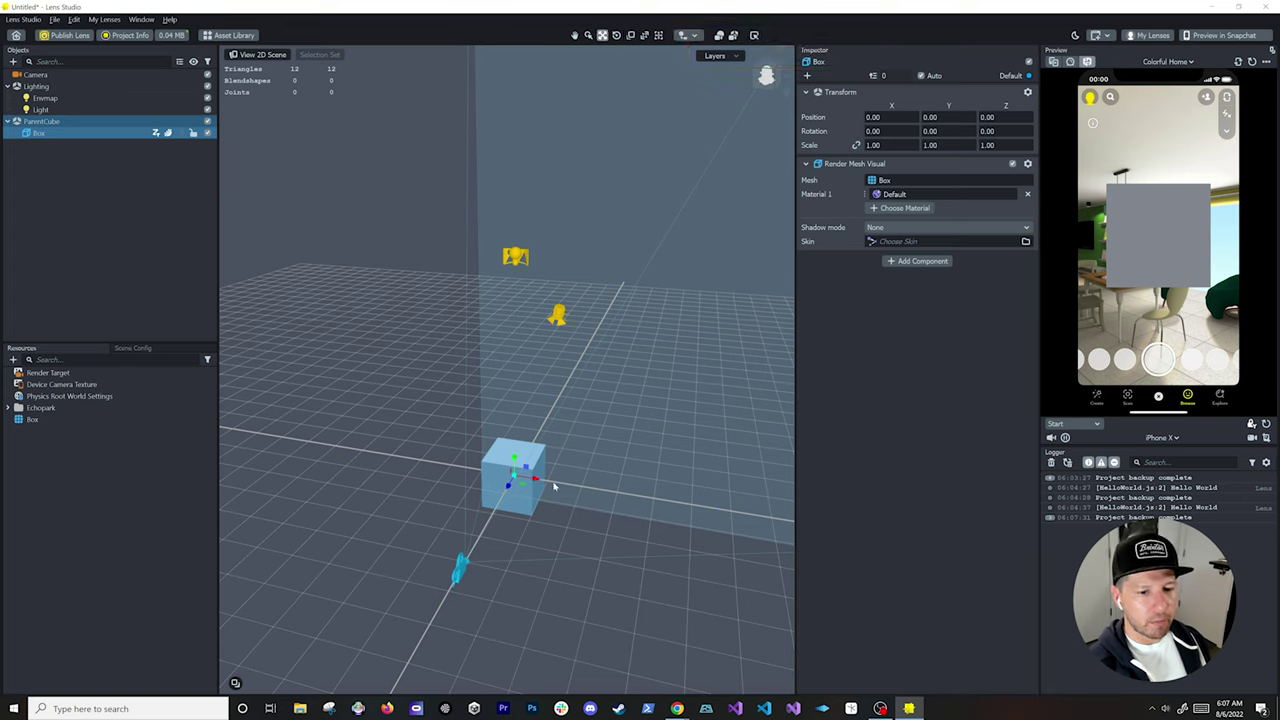
left_click_drag(537, 481, 525, 510)
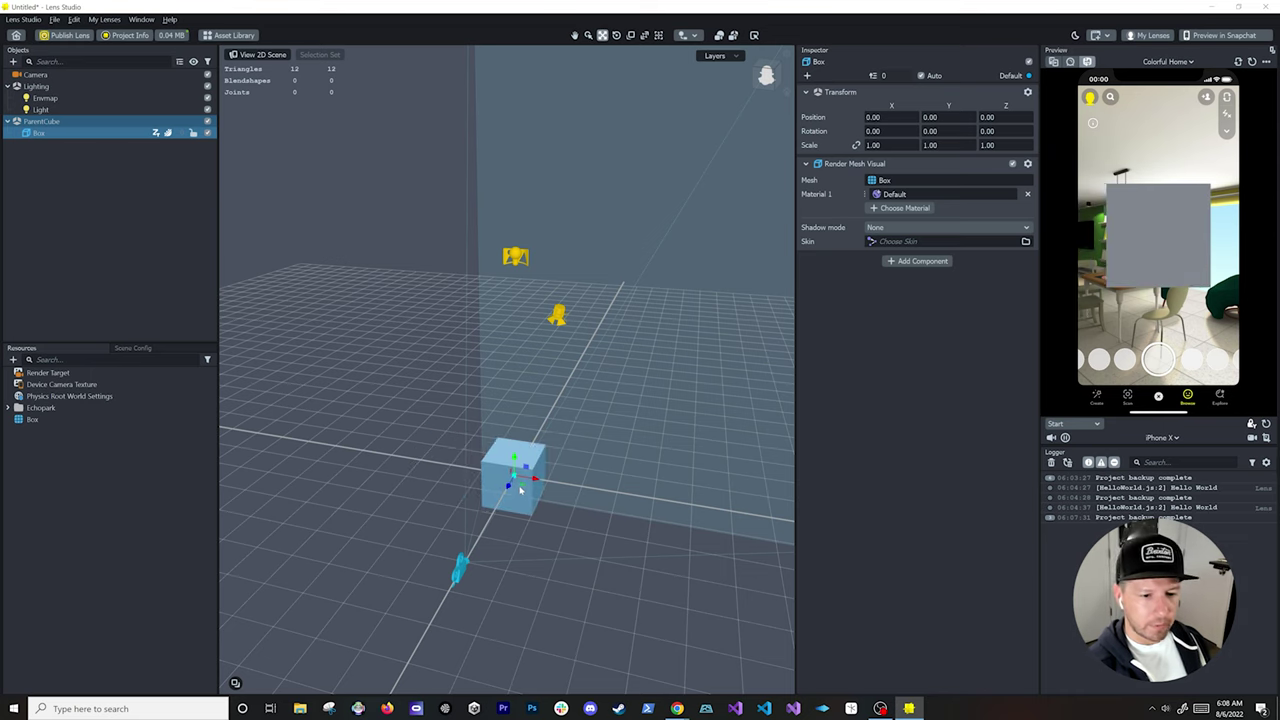
Step: Isolate the Box in the scene view so that the camera and lights are hidden
key("i")
scroll(620, 364, "down", 3)
left_click_drag(663, 369, 617, 409, "alt")
key("i")
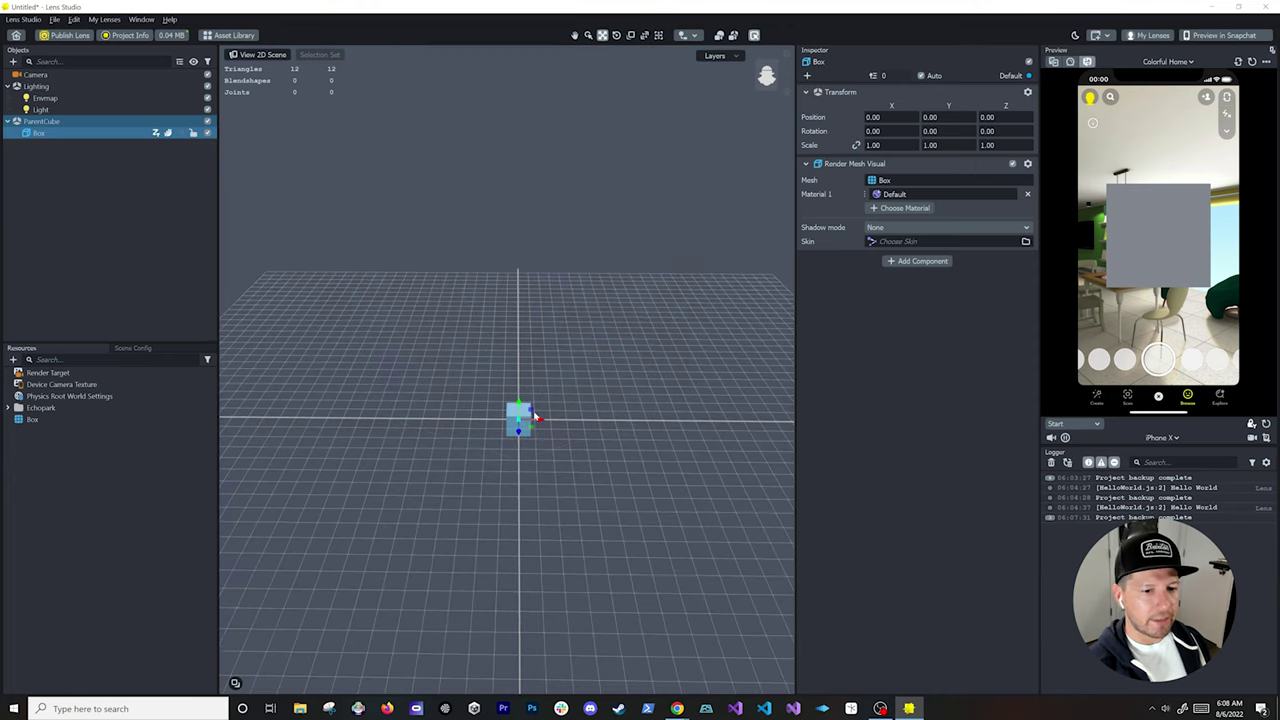
Step: Select the Light directly in the scene, and reselect the Box and frame it up close
right_click_drag(594, 417, 590, 345)
left_click(590, 345)
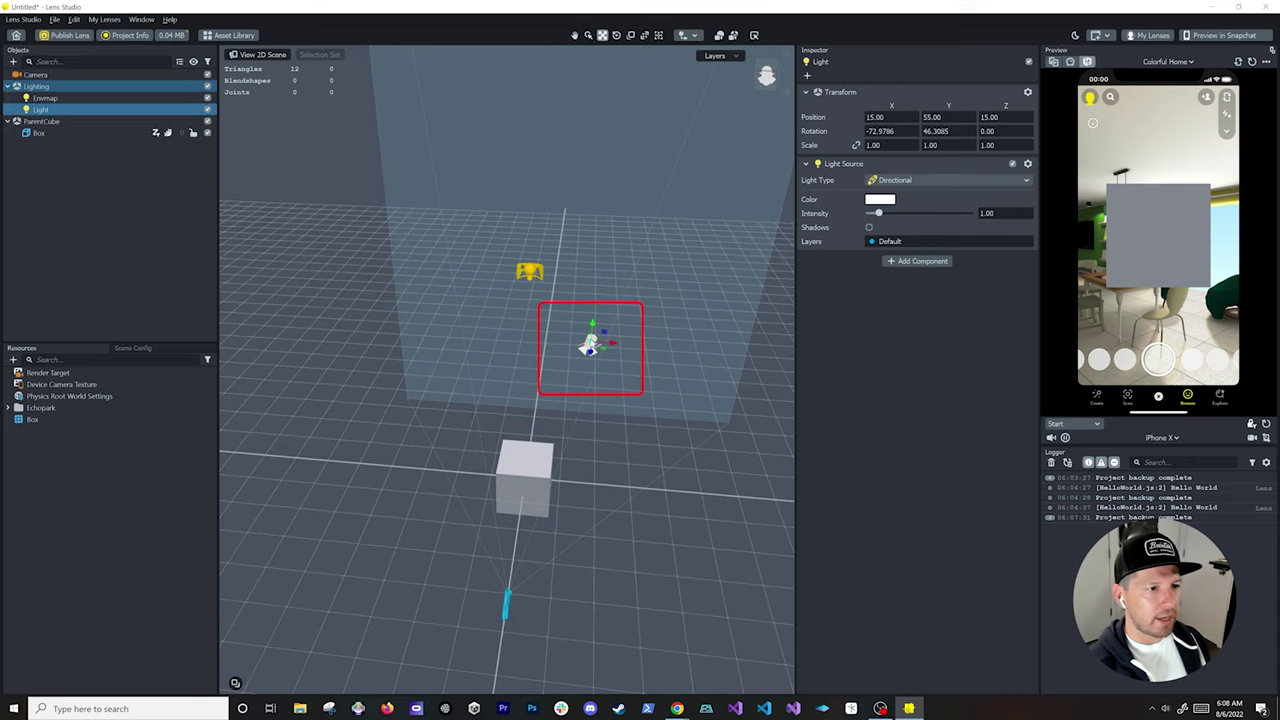
right_click_drag(588, 345, 594, 443)
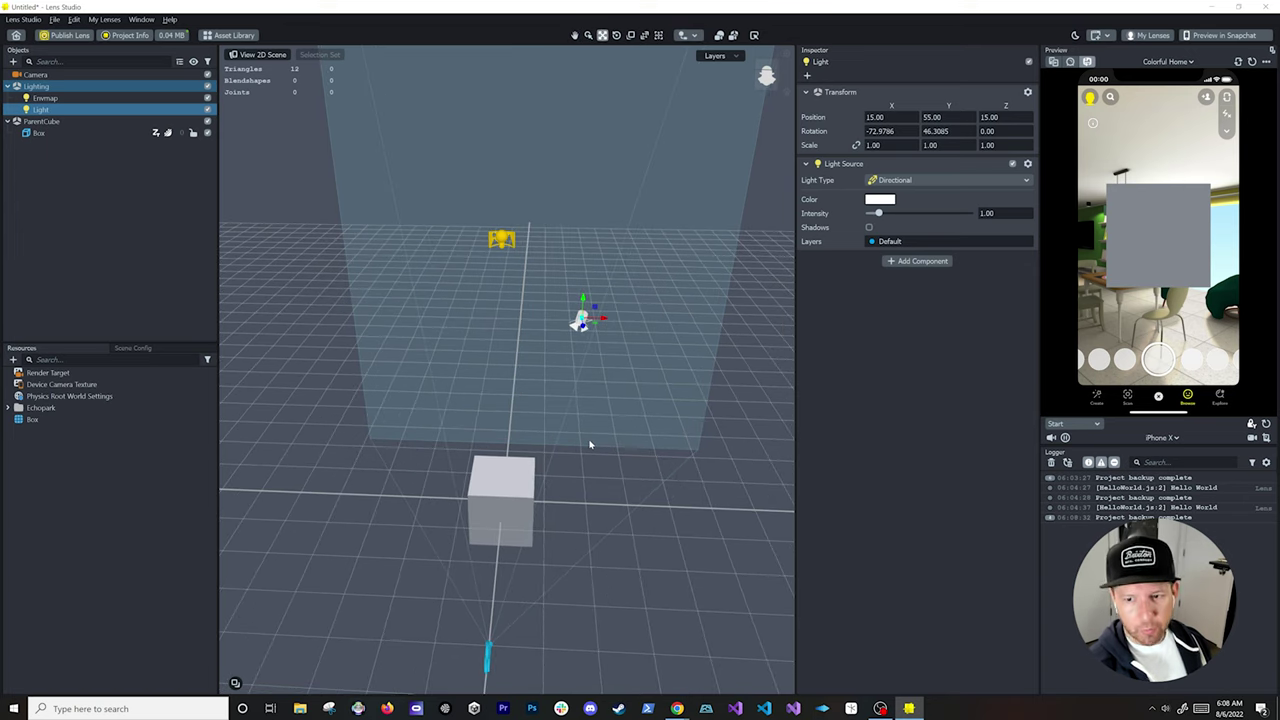
left_click(500, 475)
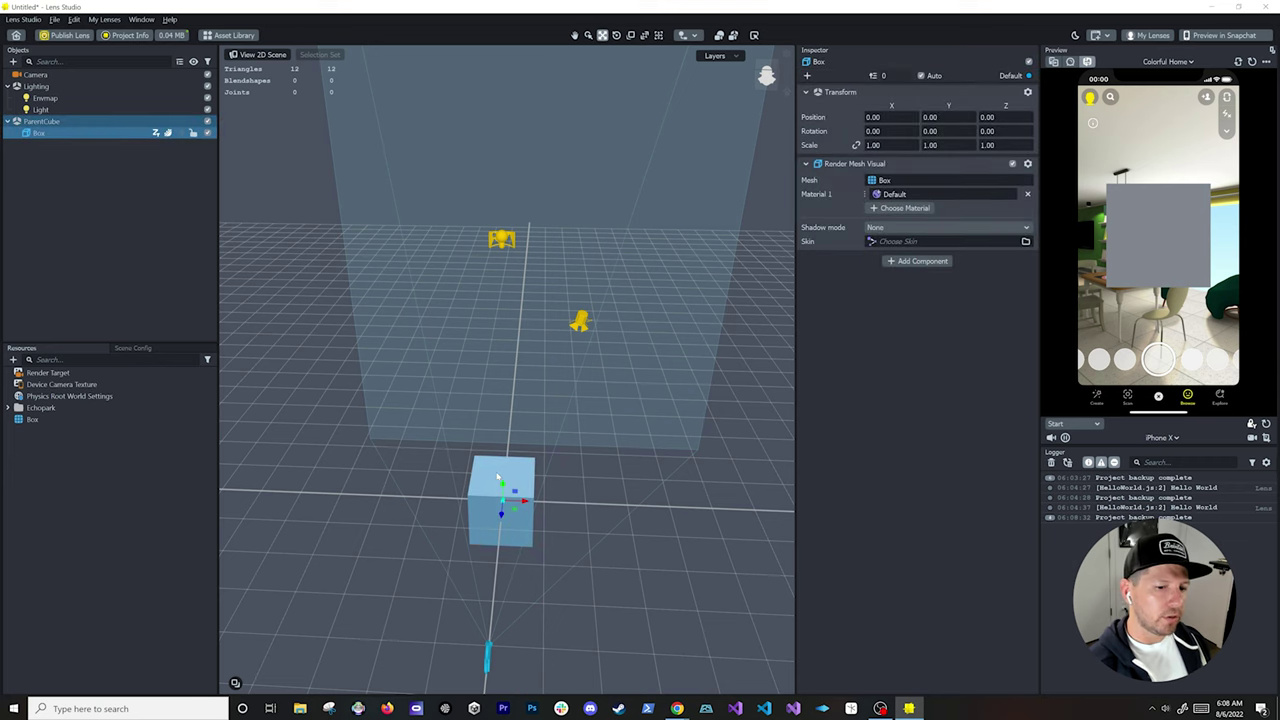
key("f")
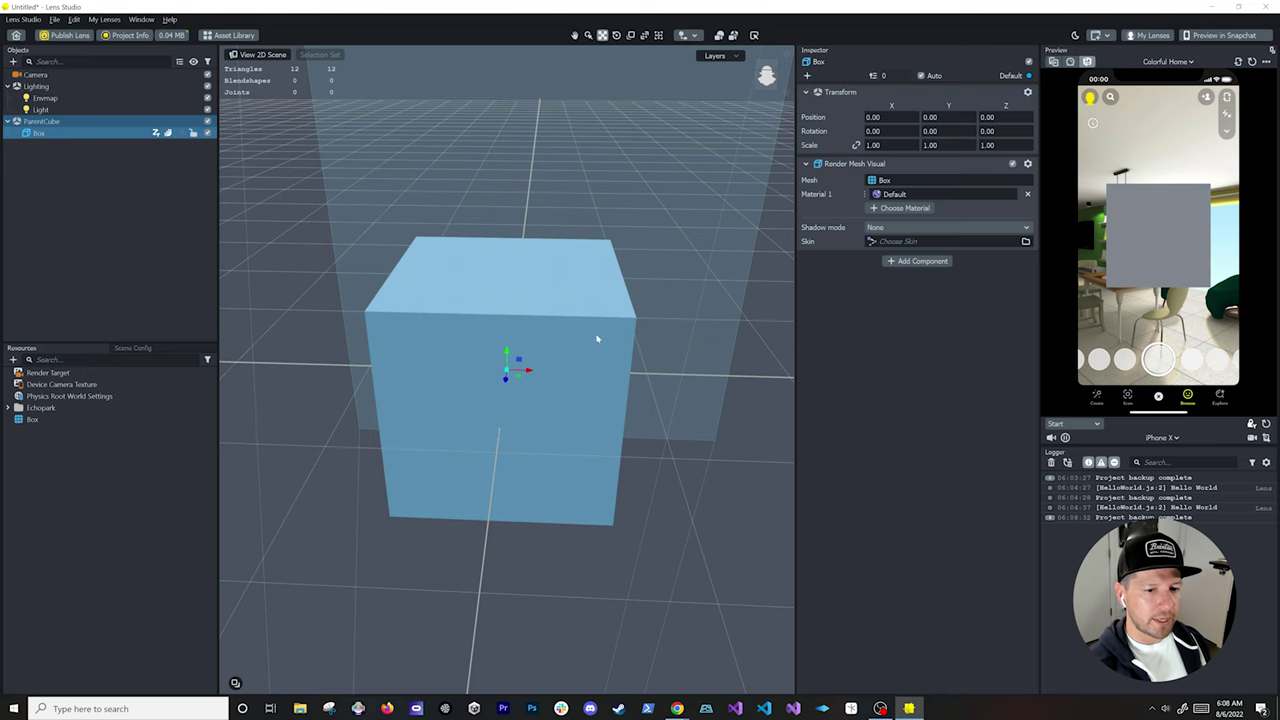
Step: Zoom the scene view out from the Box and back, frame the Box, and orbit around it
scroll(600, 340, "down", 10)
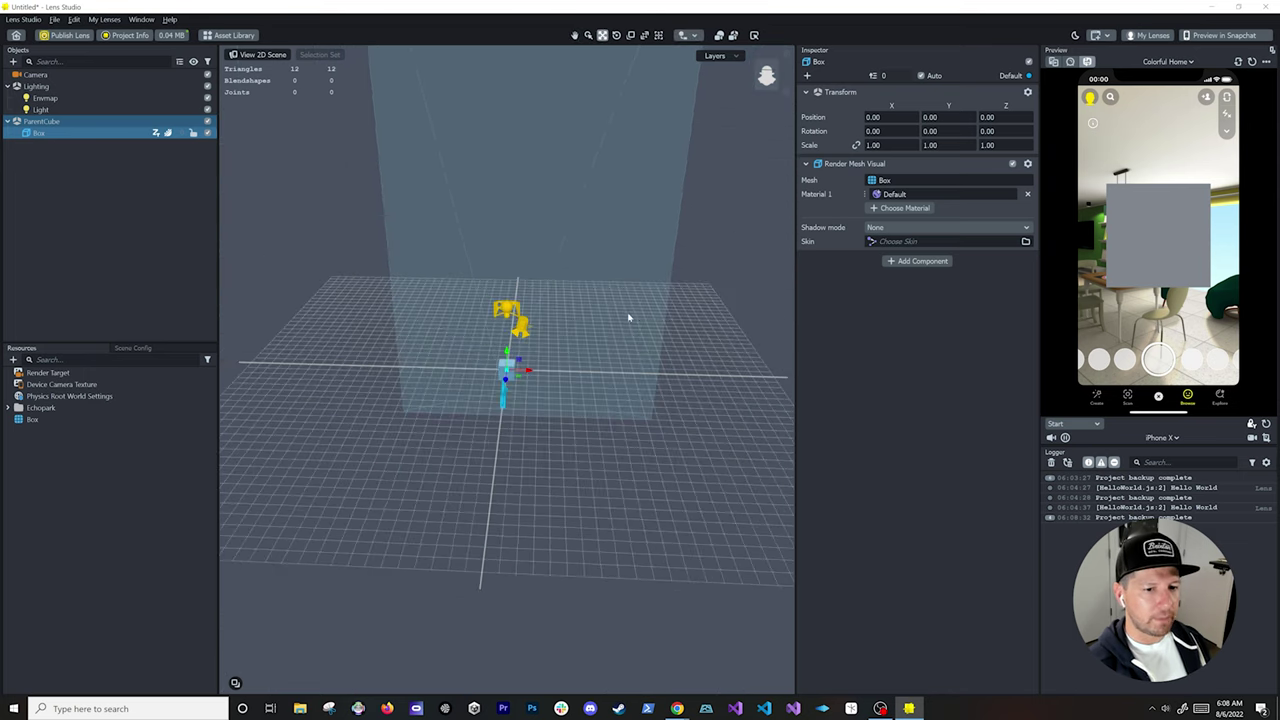
key("f")
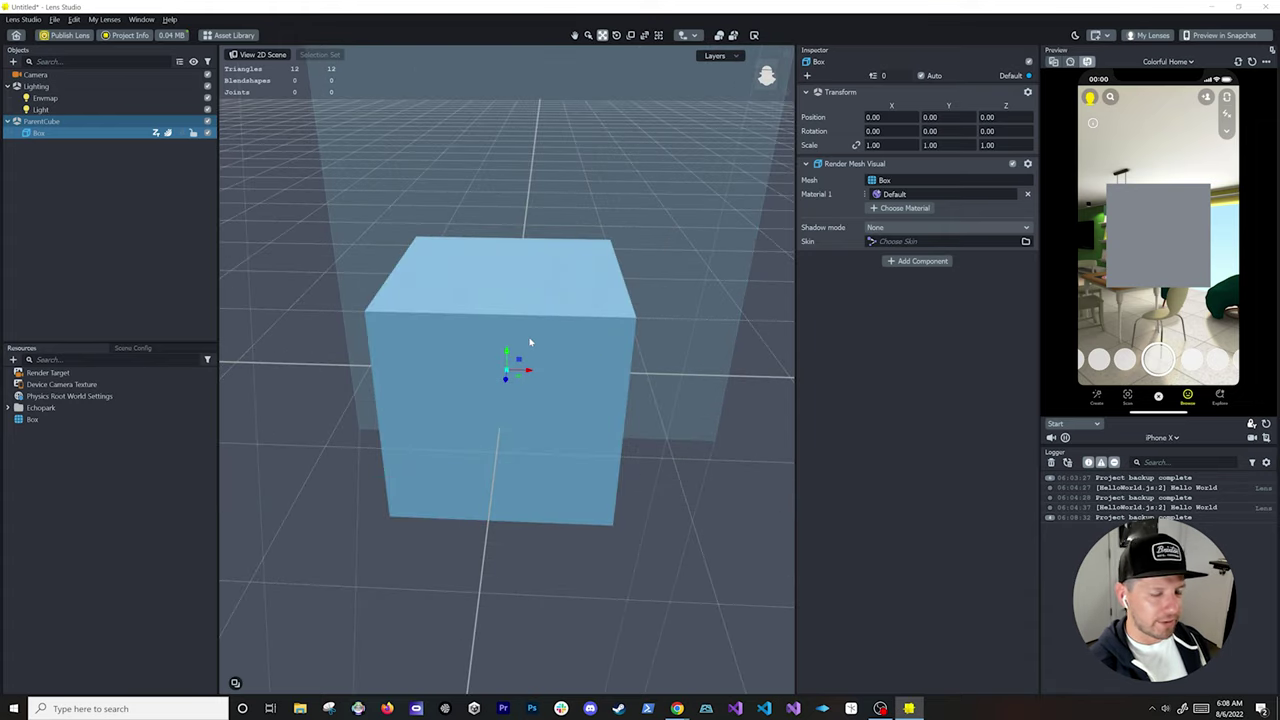
scroll(530, 342, "down", 6)
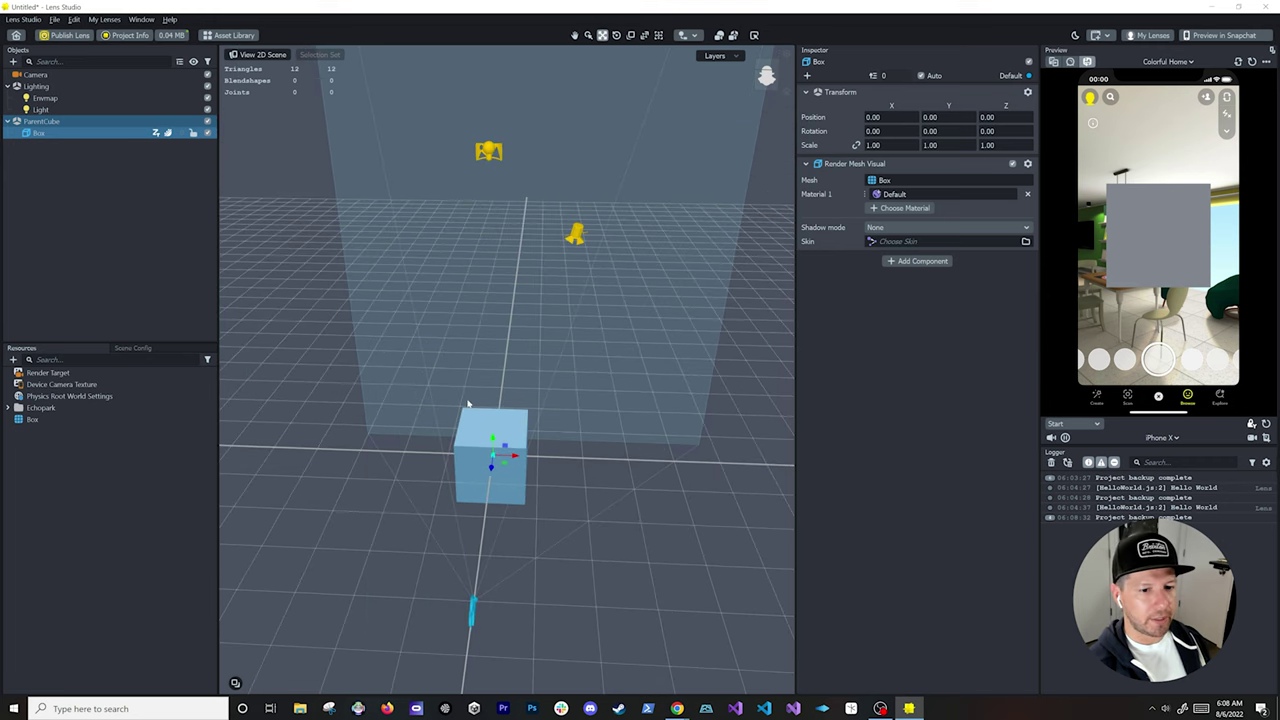
scroll(577, 396, "up", 3)
scroll(583, 390, "down", 8)
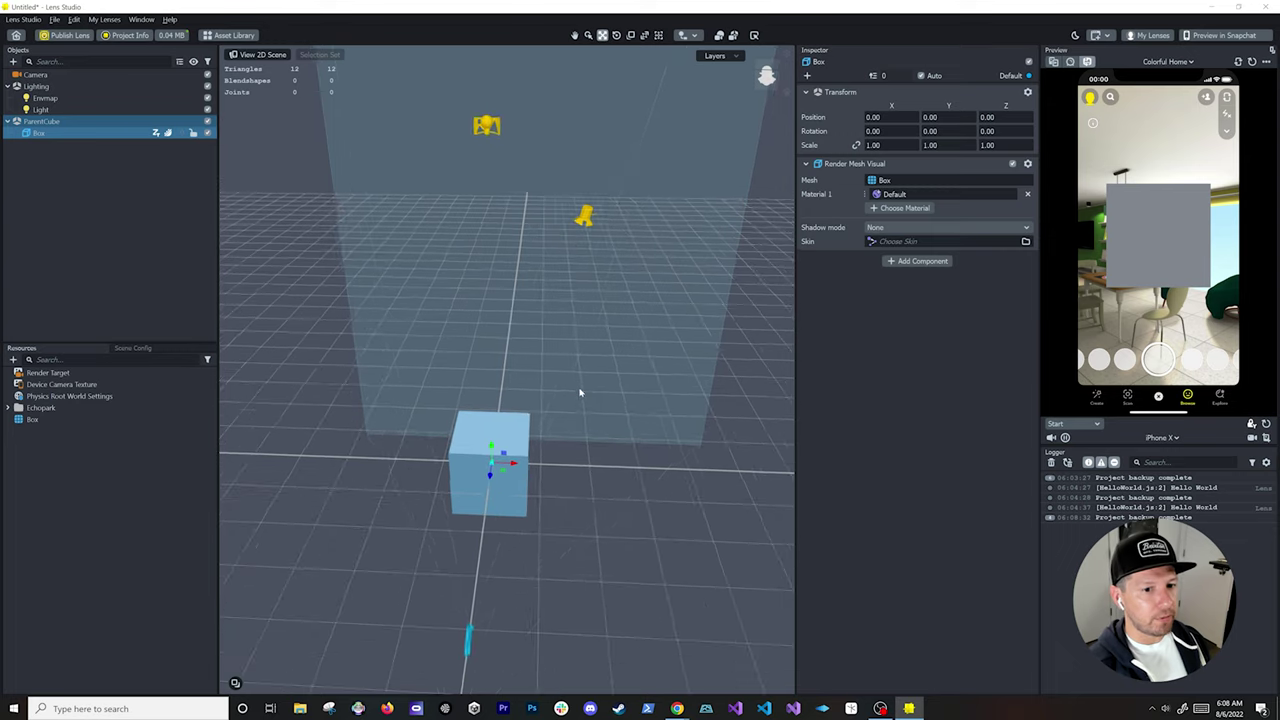
left_click_drag(574, 391, 614, 380, "alt")
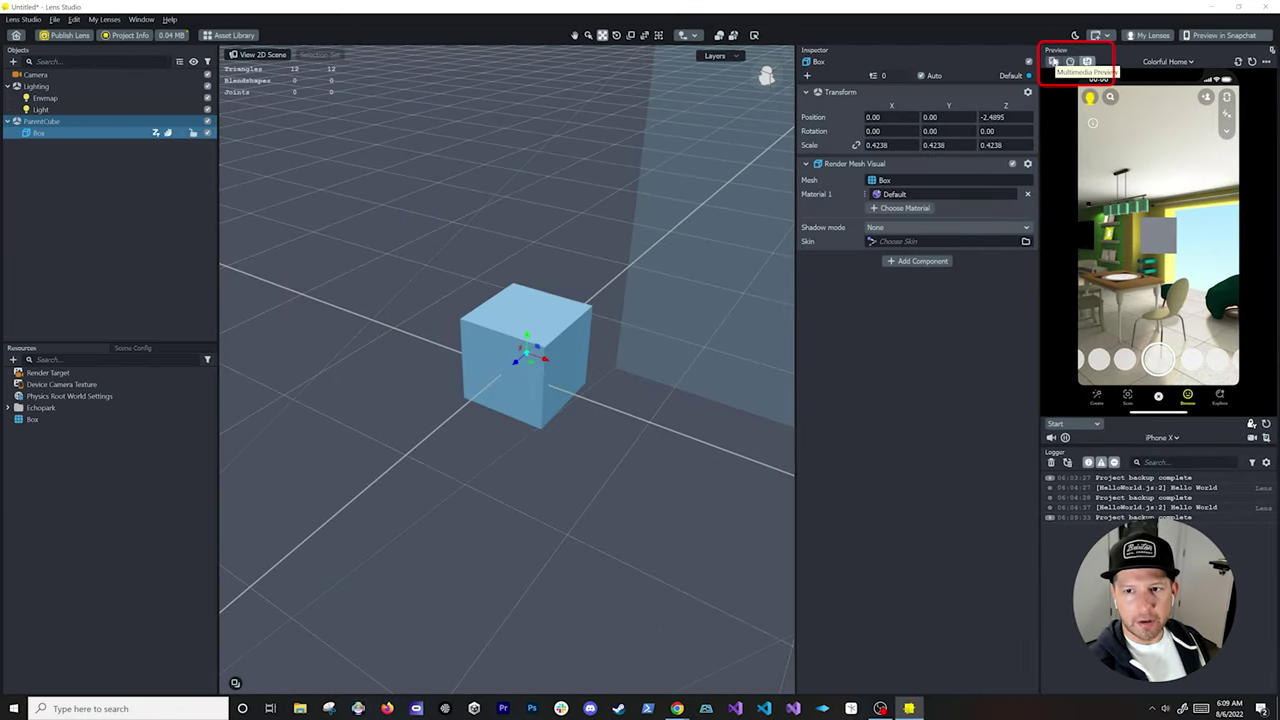
Step: Switch the preview to multimedia, raise the Box to about 16.74 in Y, and widen its X scale to about 1.09
left_click(1053, 62)
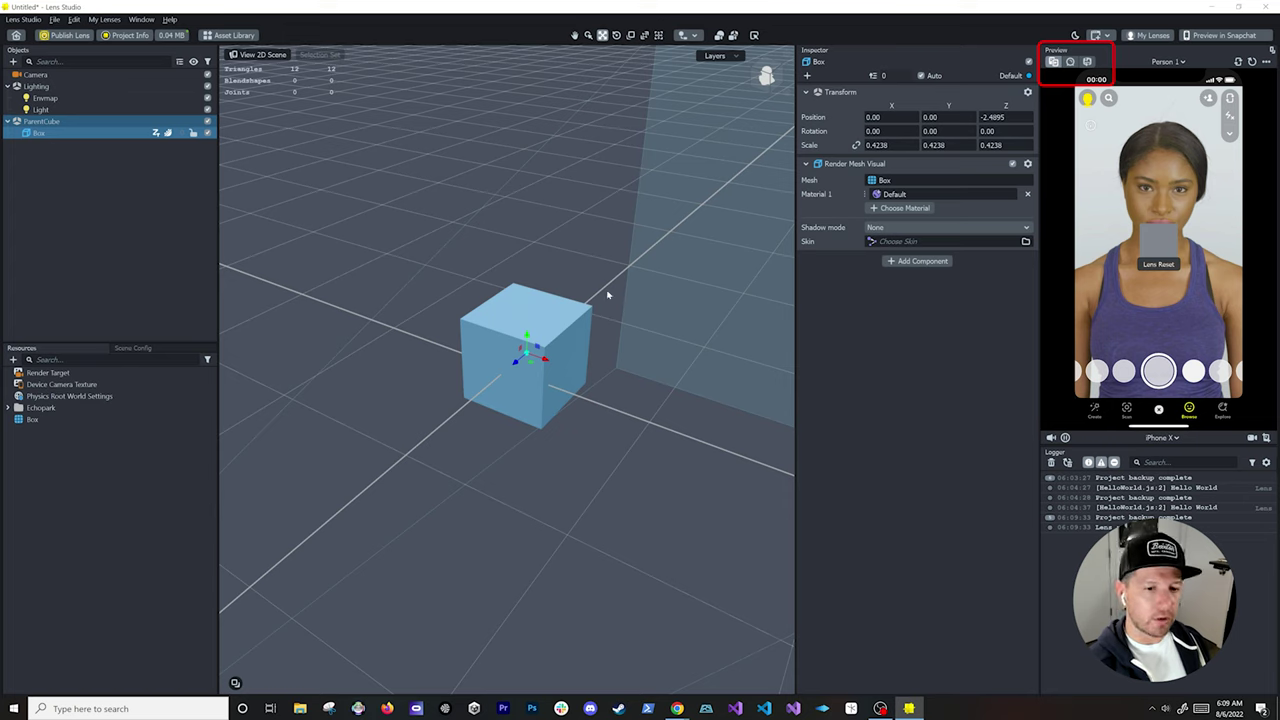
left_click_drag(524, 340, 584, 110)
key("r")
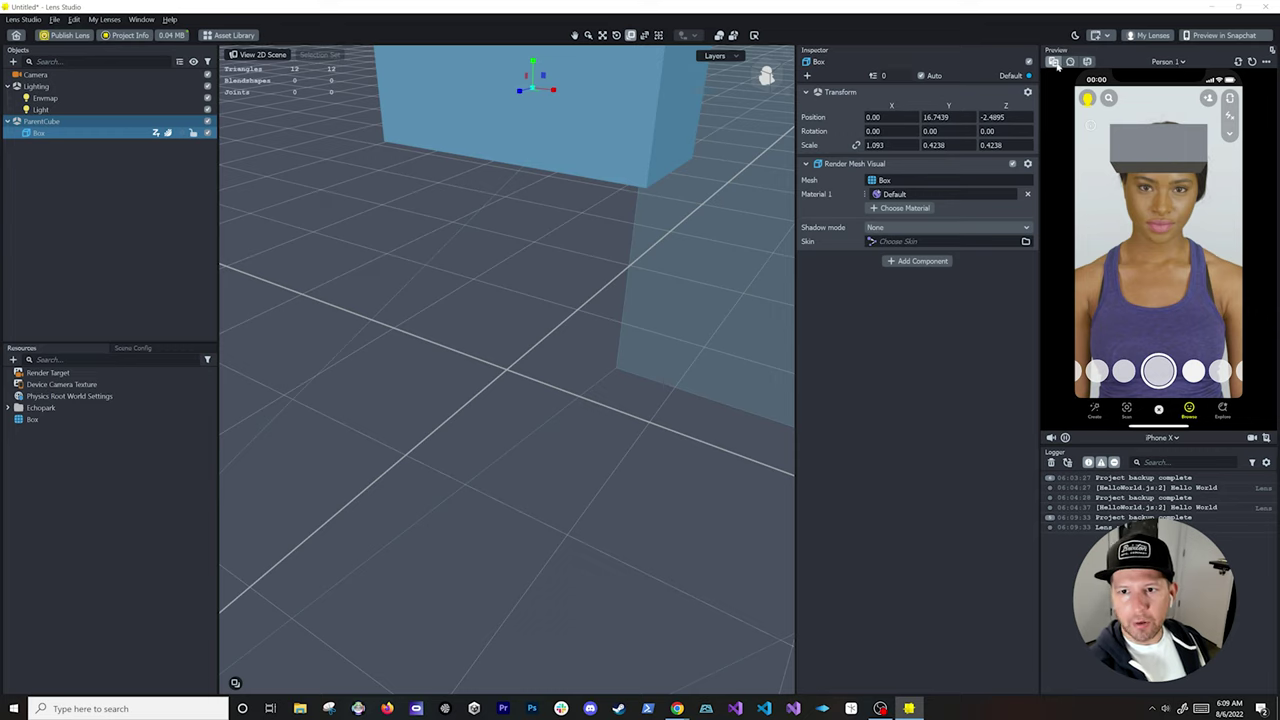
Step: Preview the lens on the still images Person 2, Person 3 and Person 4 in turn
left_click(1165, 61)
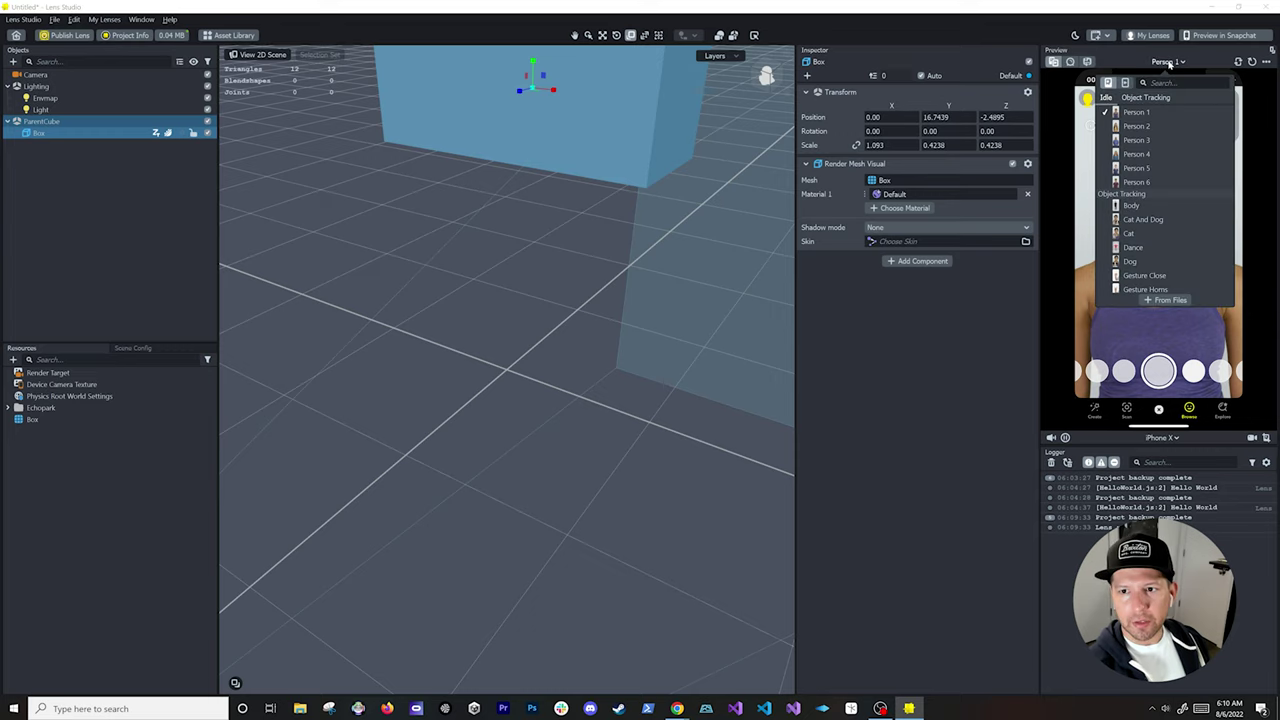
left_click(1136, 126)
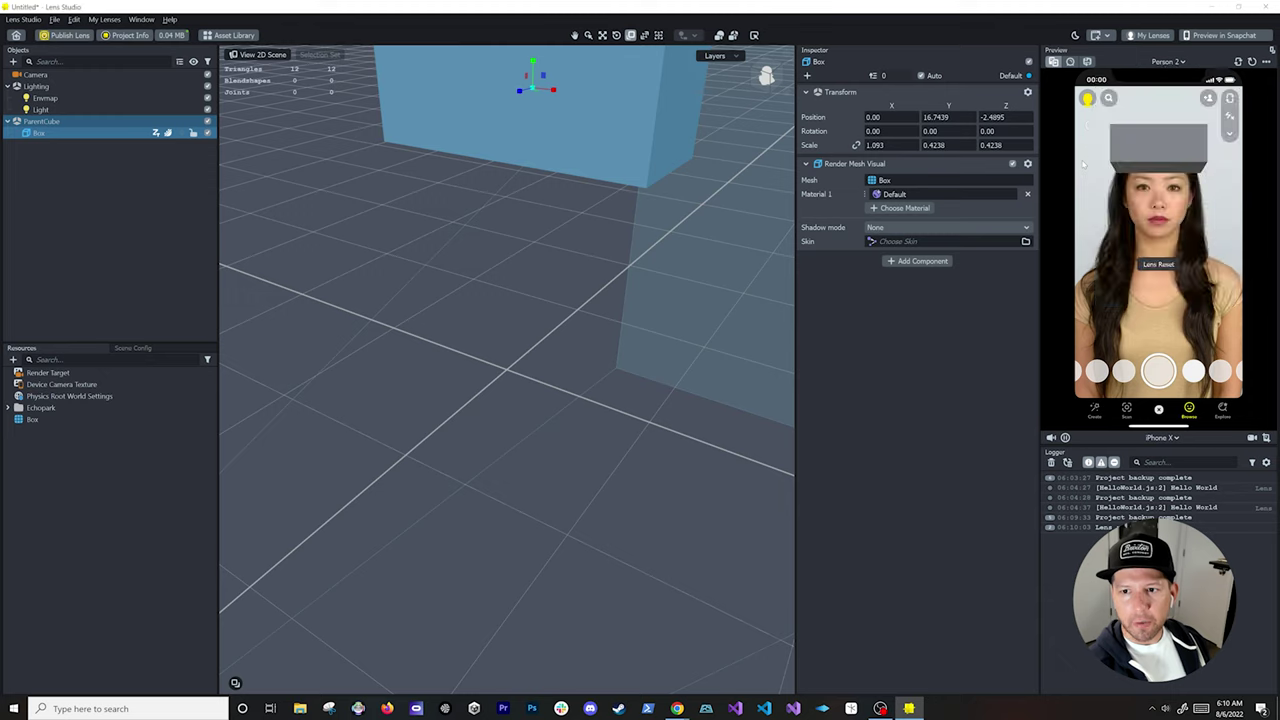
left_click(1165, 61)
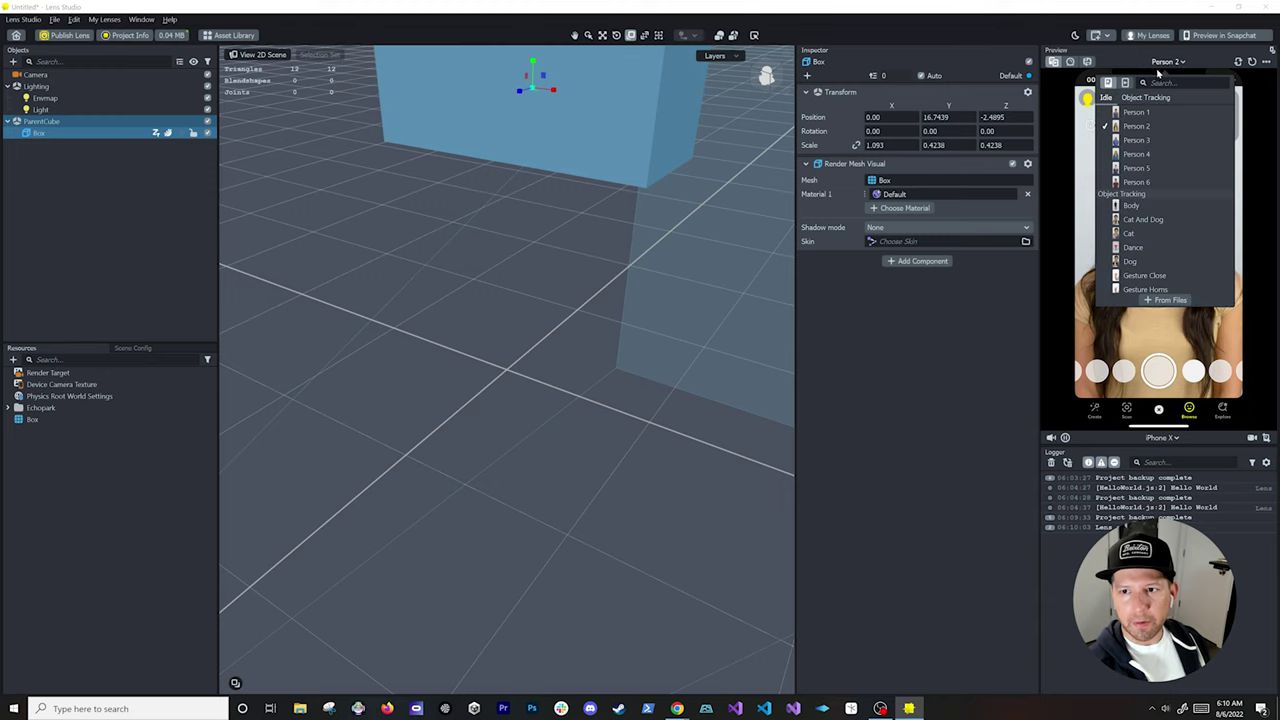
left_click(1130, 140)
left_click(1130, 141)
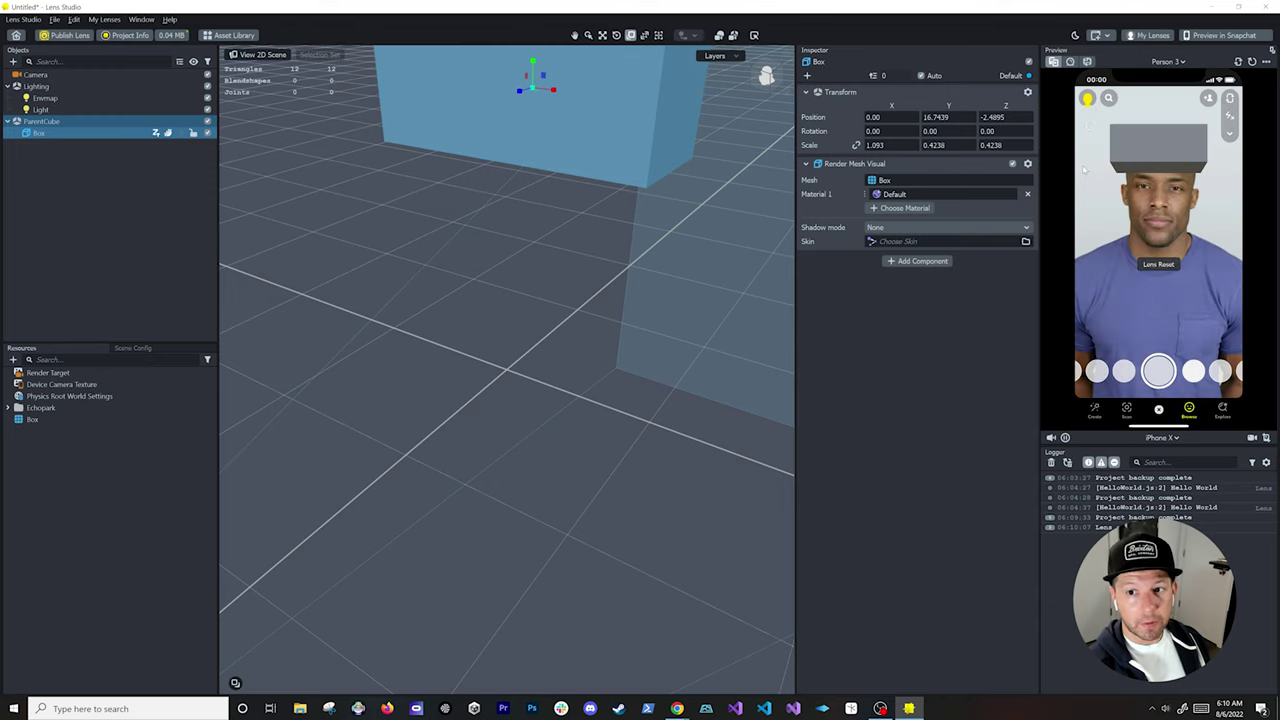
left_click(1165, 61)
left_click(1137, 155)
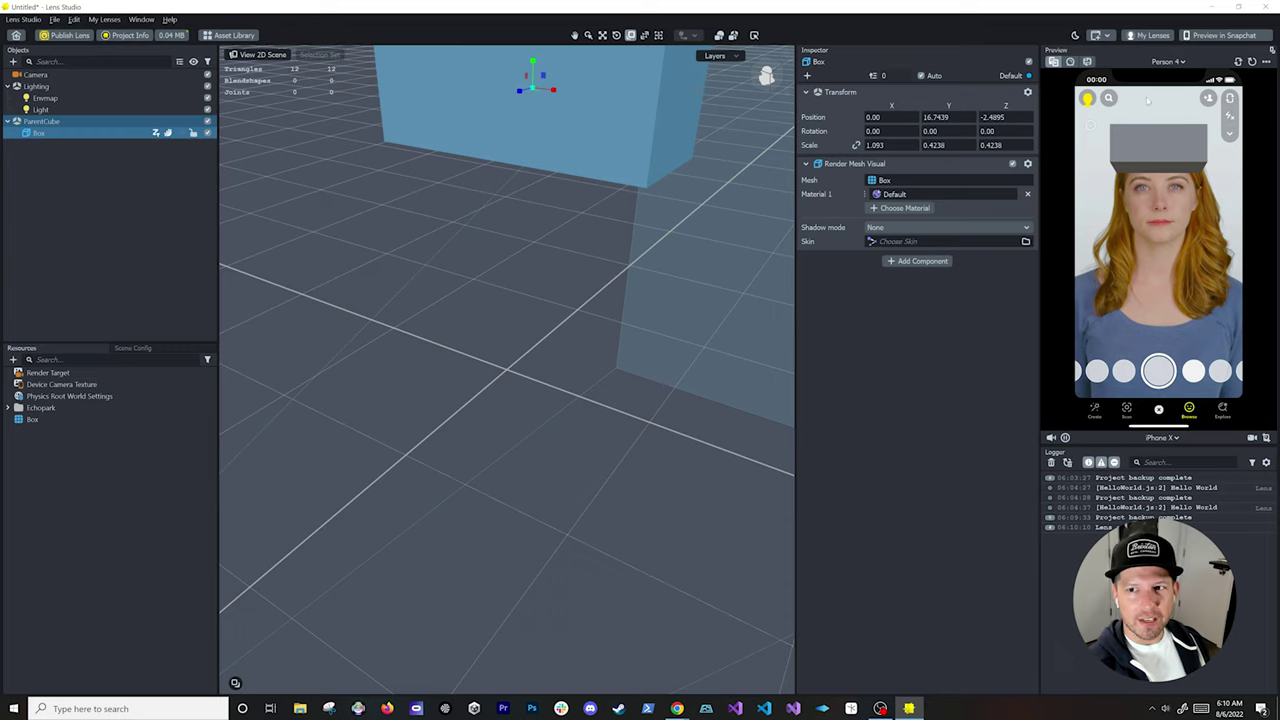
Step: Preview the lens on the Cat and Dog object tracking images
left_click(1162, 61)
left_click(1068, 164)
left_click(1165, 61)
left_click(1128, 233)
left_click(1072, 257)
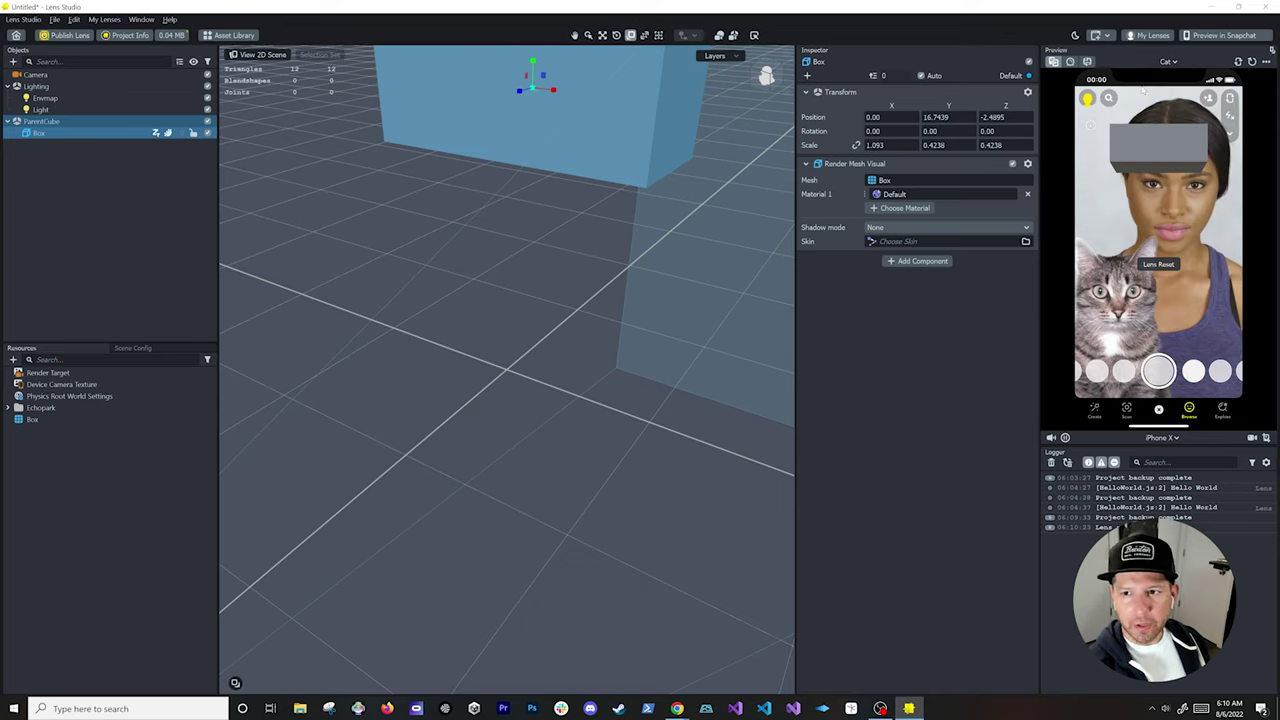
left_click(1176, 61)
left_click(1130, 261)
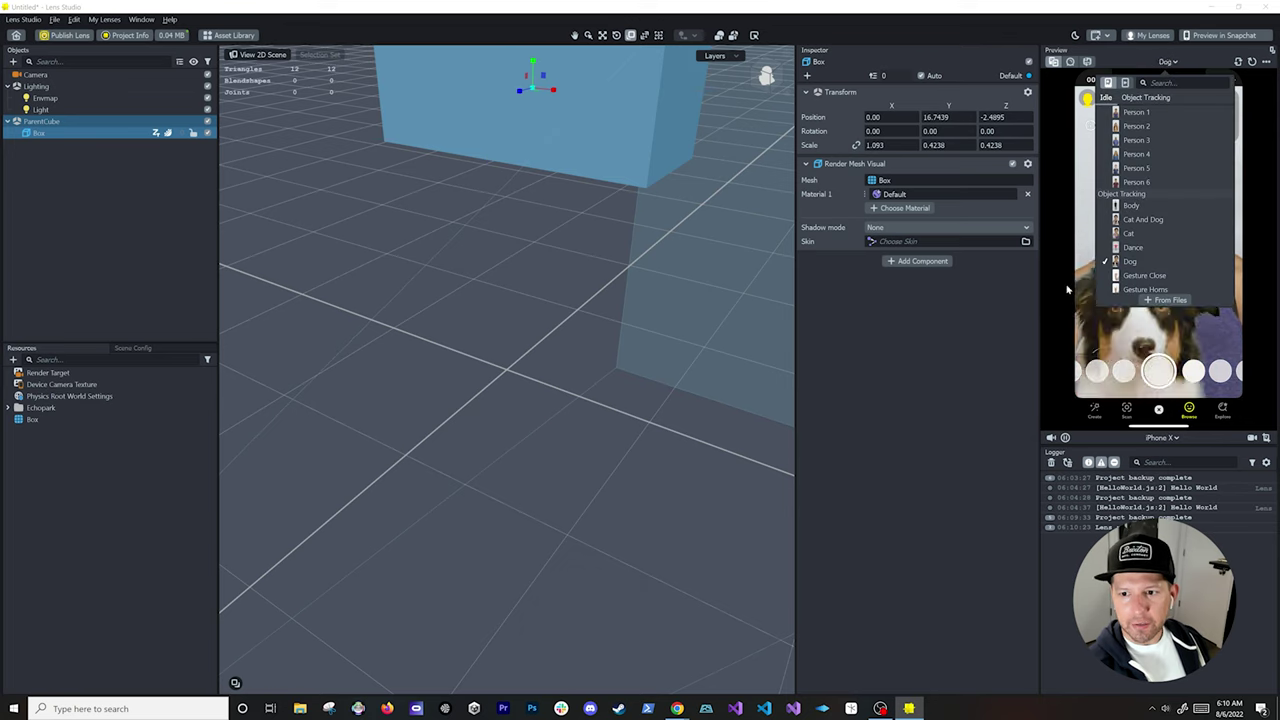
left_click(1086, 280)
Step: Switch the preview media to videos and try the Open Mouth Person 1 and Cat clips
left_click(1167, 61)
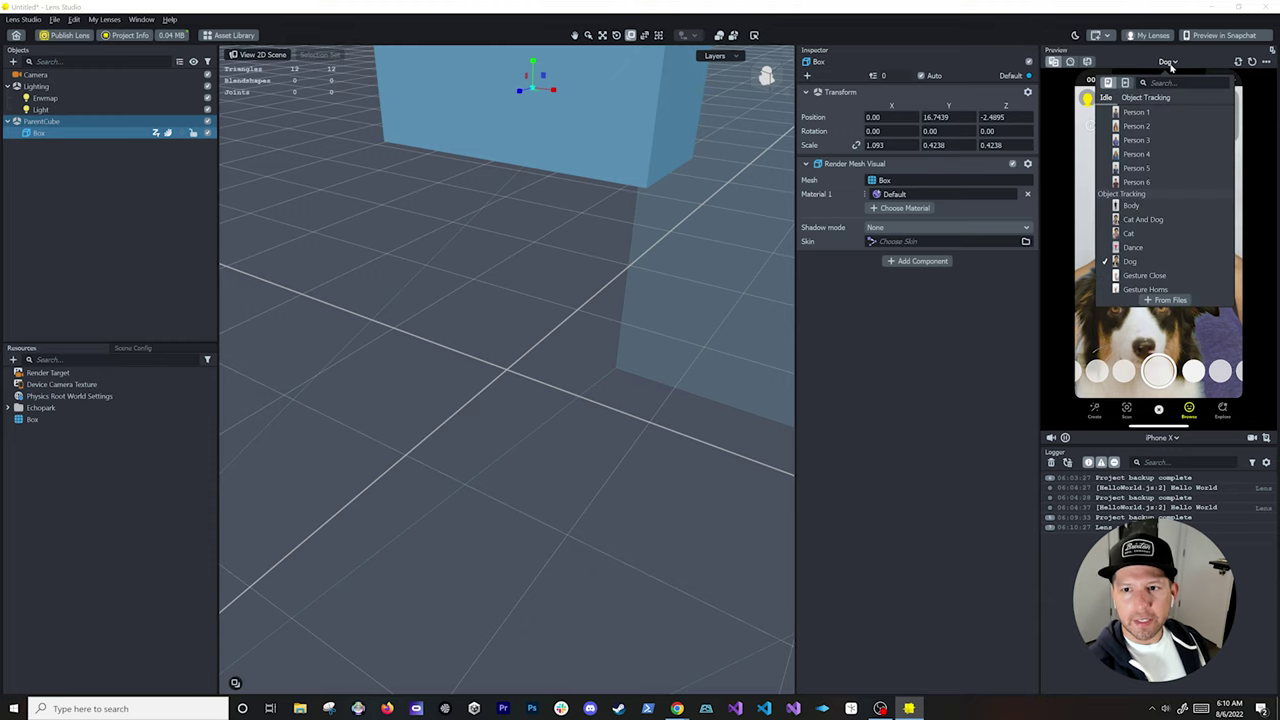
left_click(1124, 83)
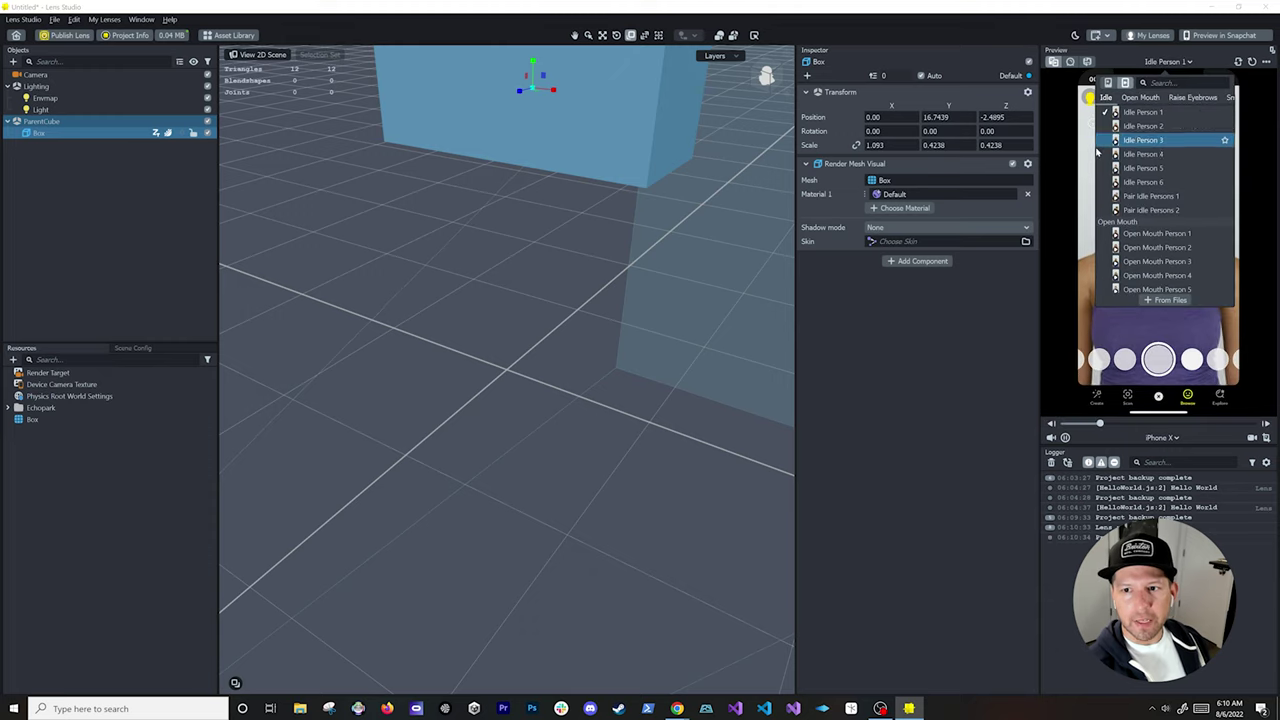
left_click(1165, 233)
scroll(1175, 262, "down", 2)
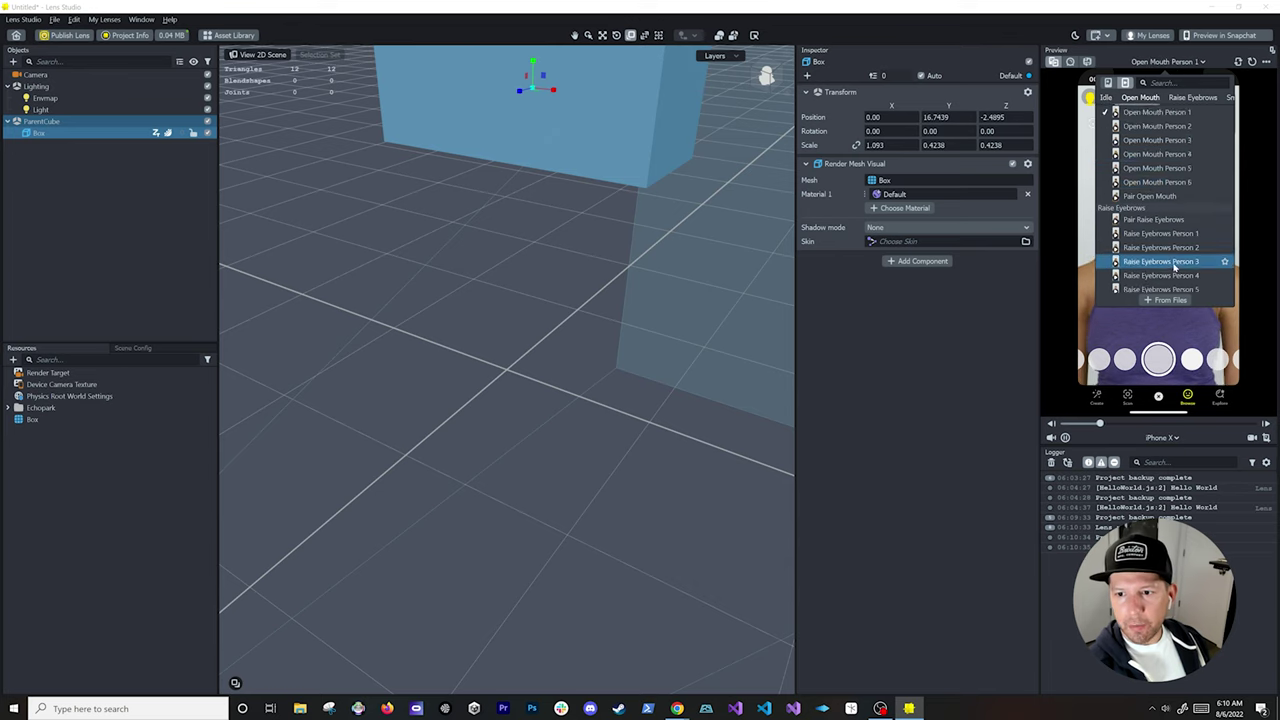
scroll(1175, 263, "down", 5)
left_click(1174, 243)
left_click(1087, 275)
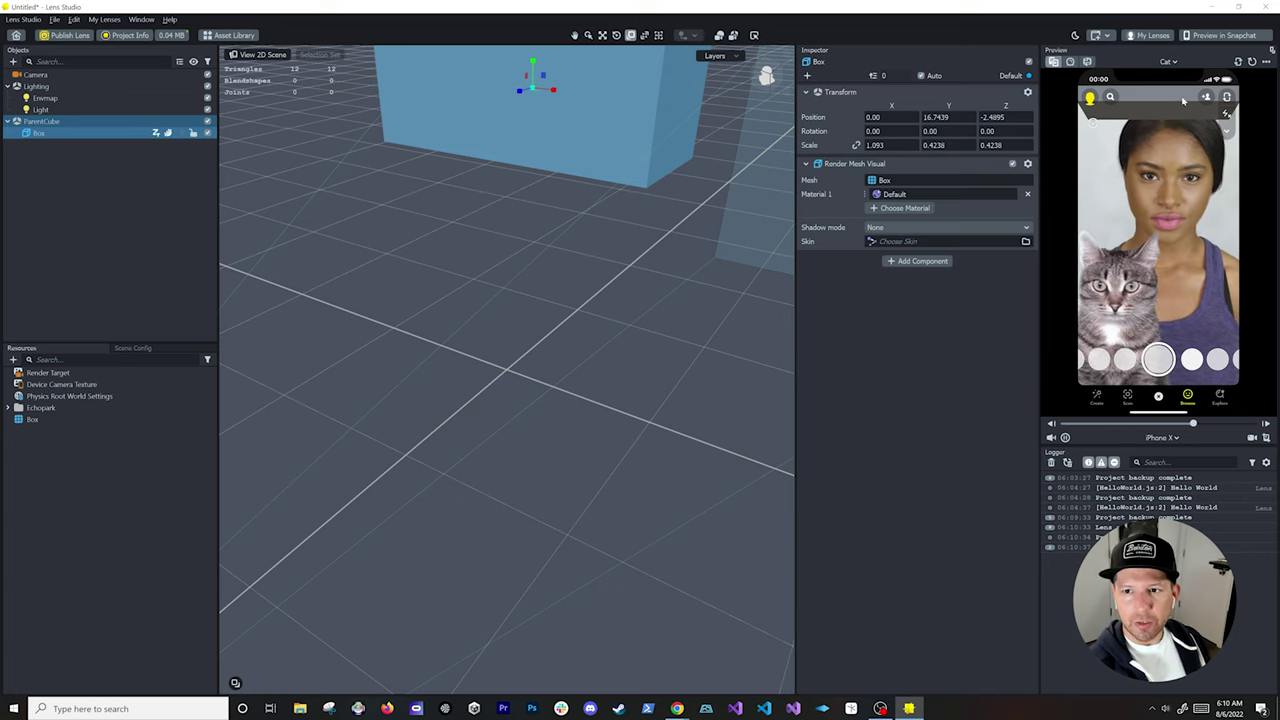
left_click(1166, 62)
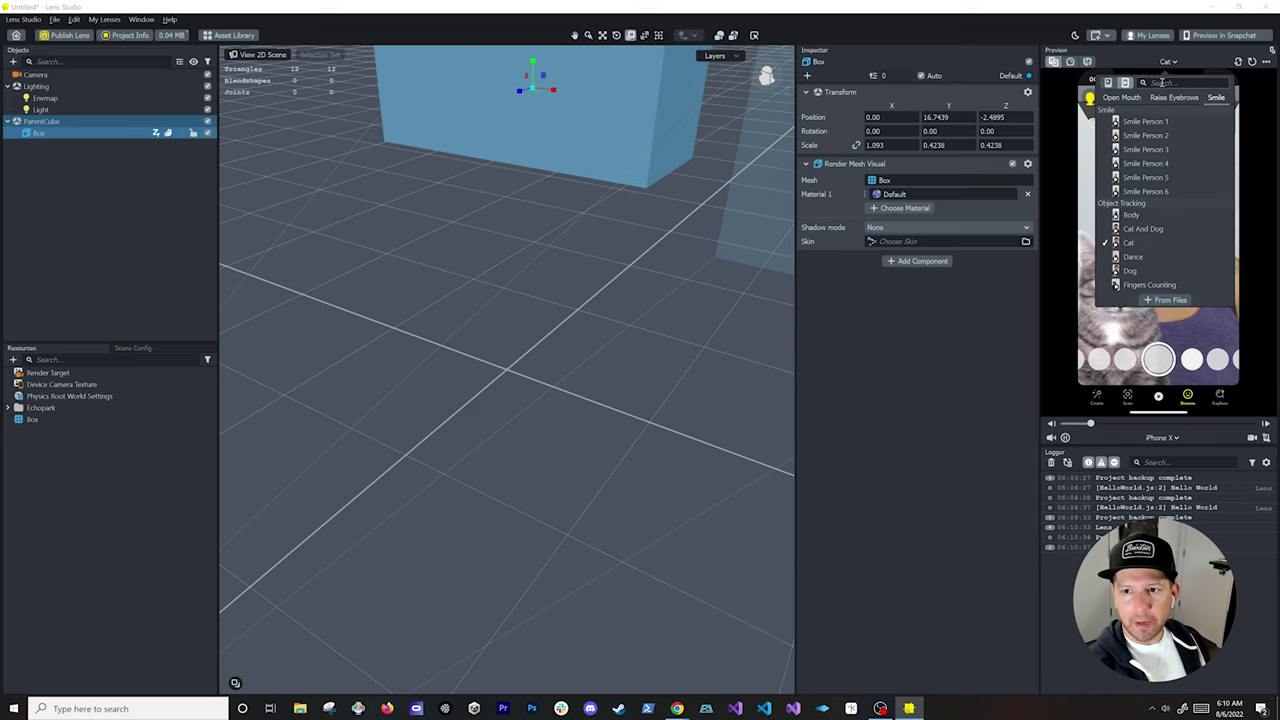
left_click(1050, 128)
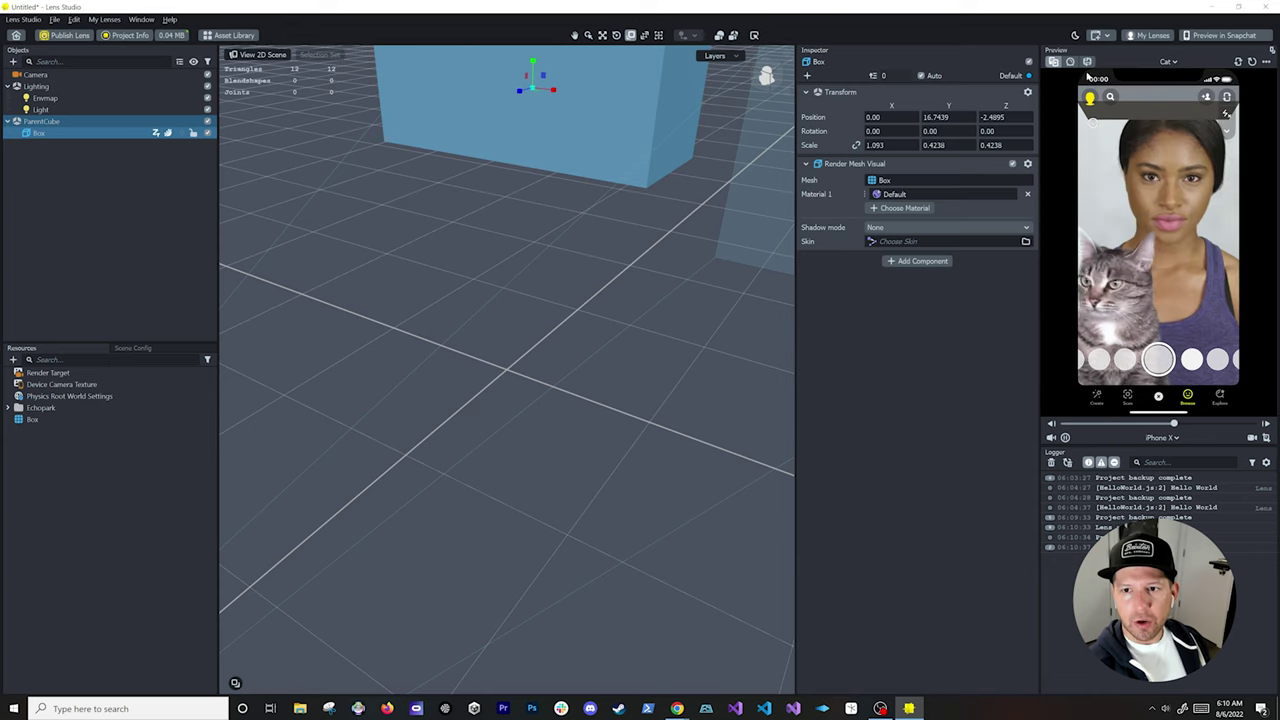
Step: Switch to the interactive preview and move around the Colorful Home room
left_click(1087, 64)
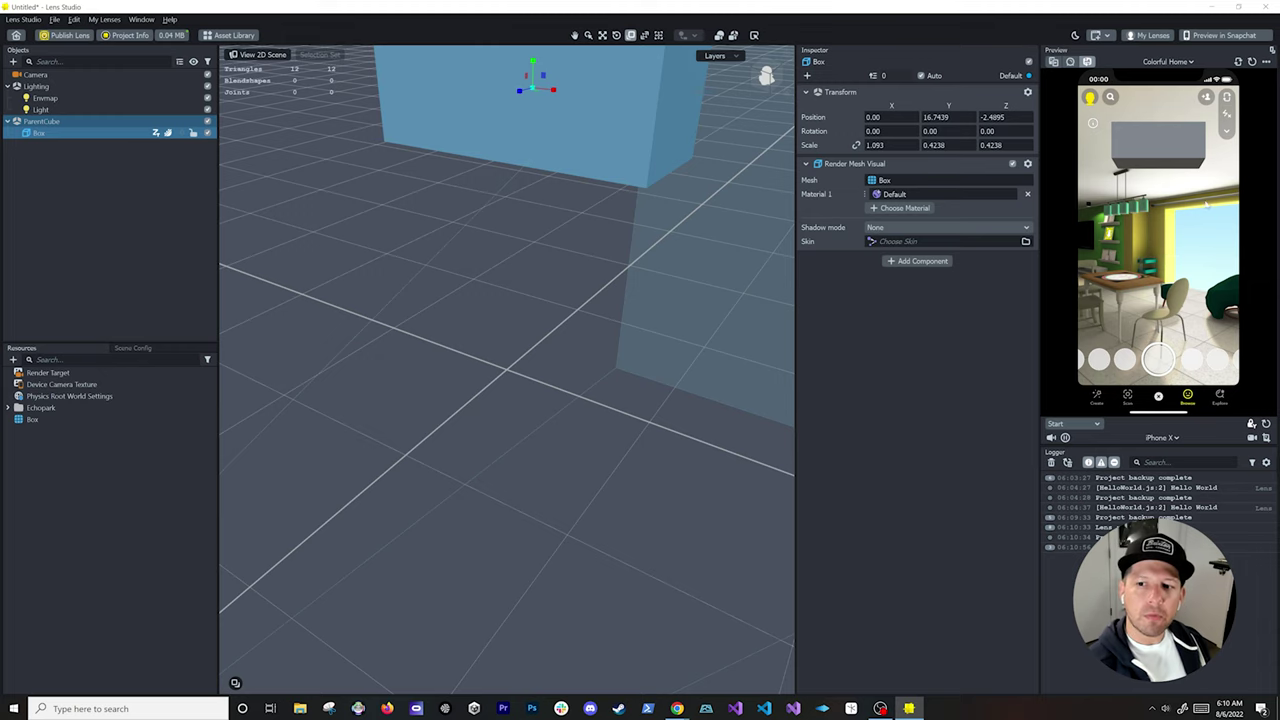
scroll(1161, 269, "up", 3)
scroll(1161, 270, "up", 5)
scroll(1161, 270, "down", 5)
left_click_drag(1161, 269, 1161, 270)
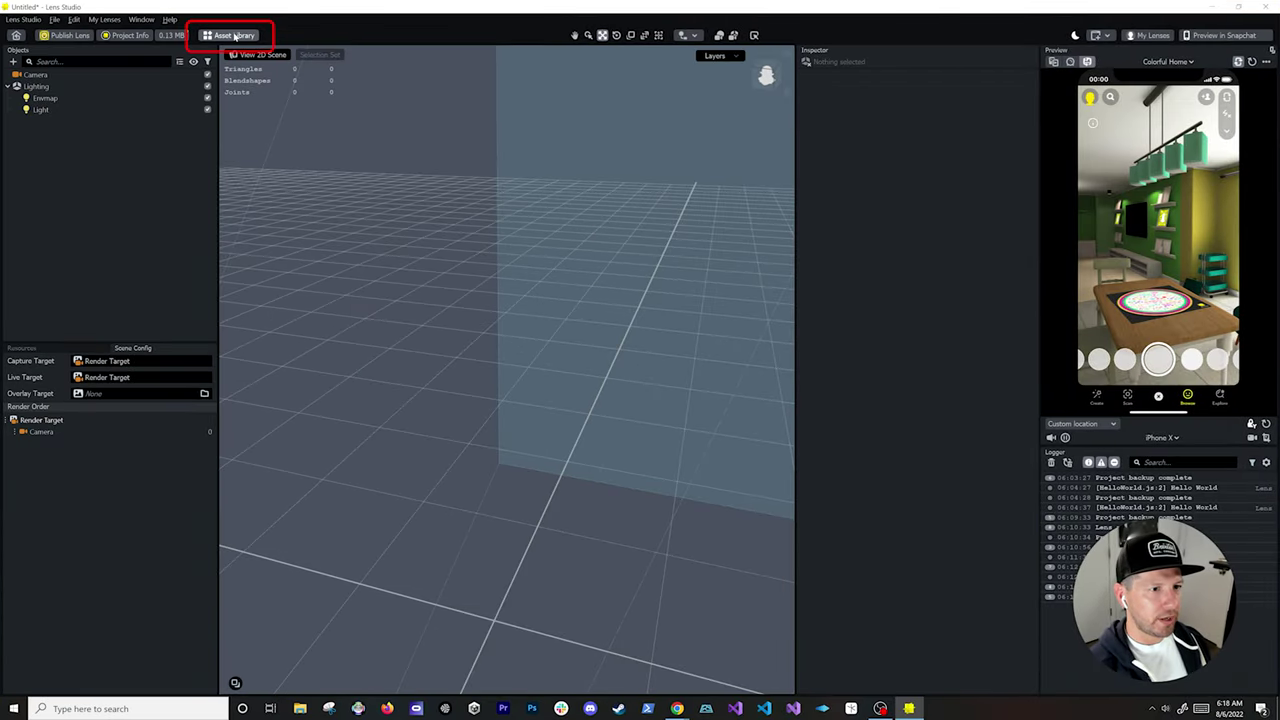
Step: Import the Mark in the City 3D asset from the Asset Library and show the project resources
left_click(233, 35)
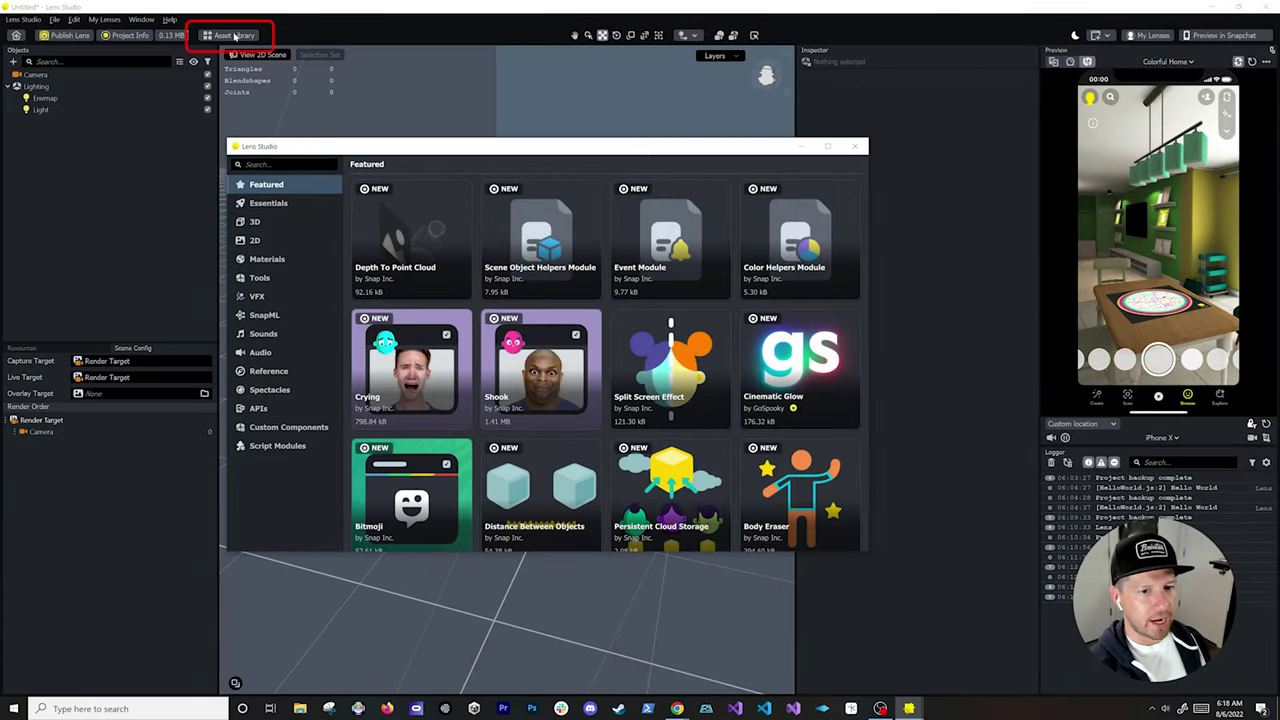
left_click(260, 221)
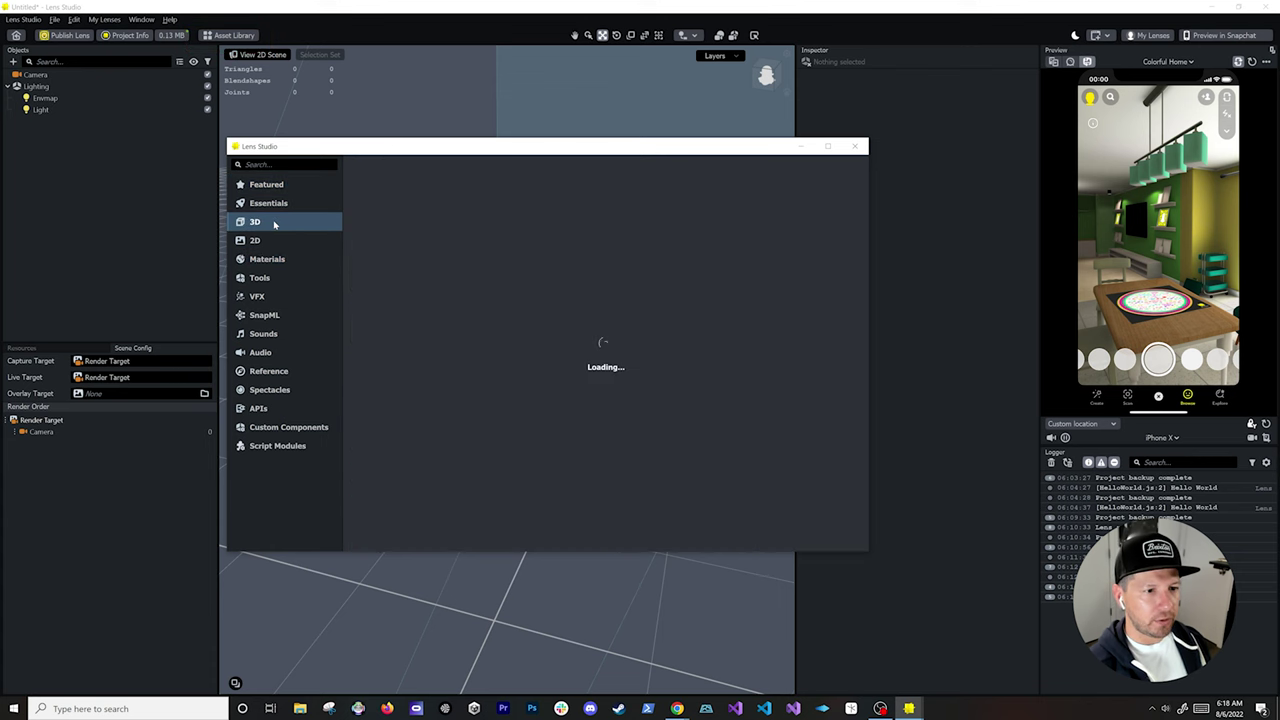
scroll(549, 347, "down", 5)
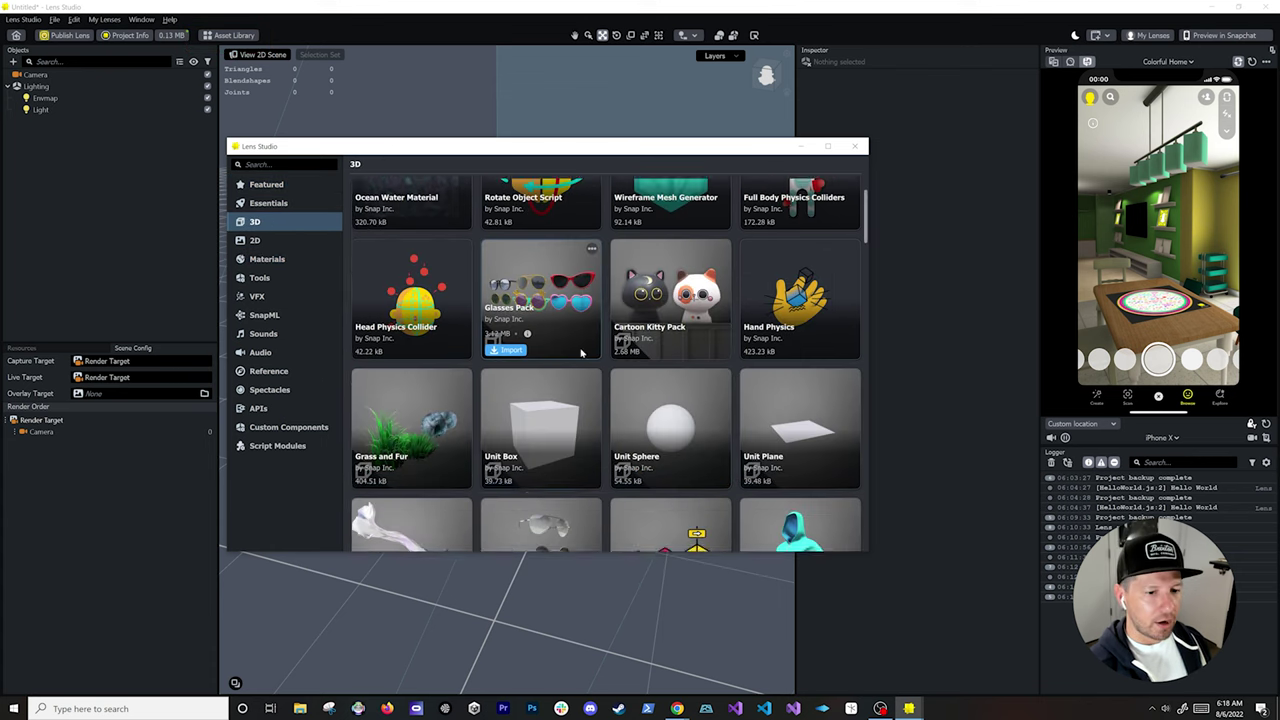
scroll(583, 353, "down", 6)
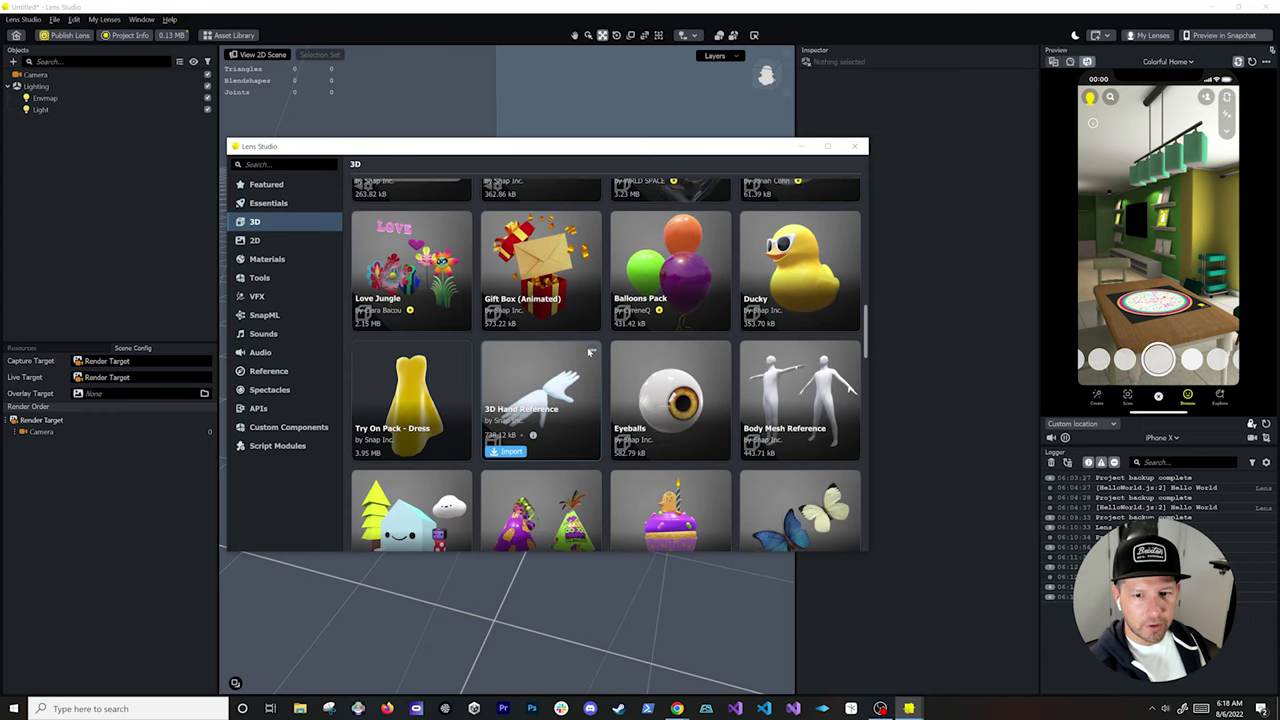
scroll(589, 352, "down", 6)
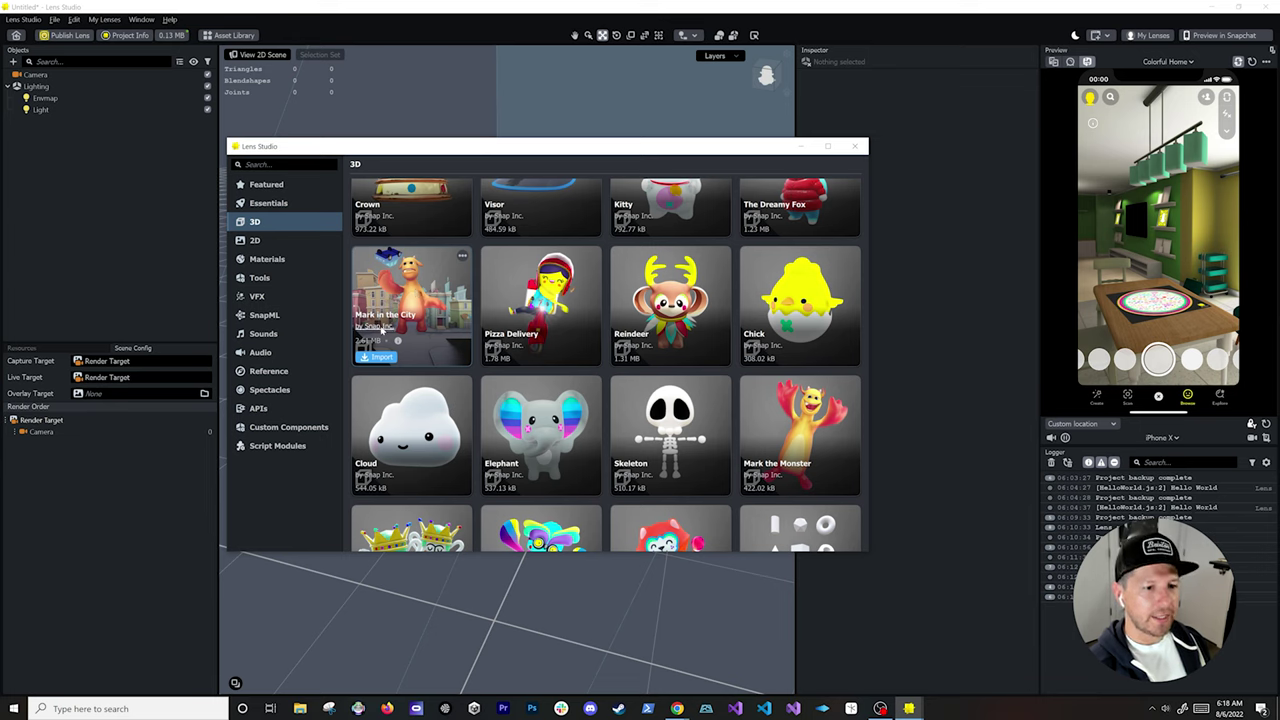
left_click(386, 358)
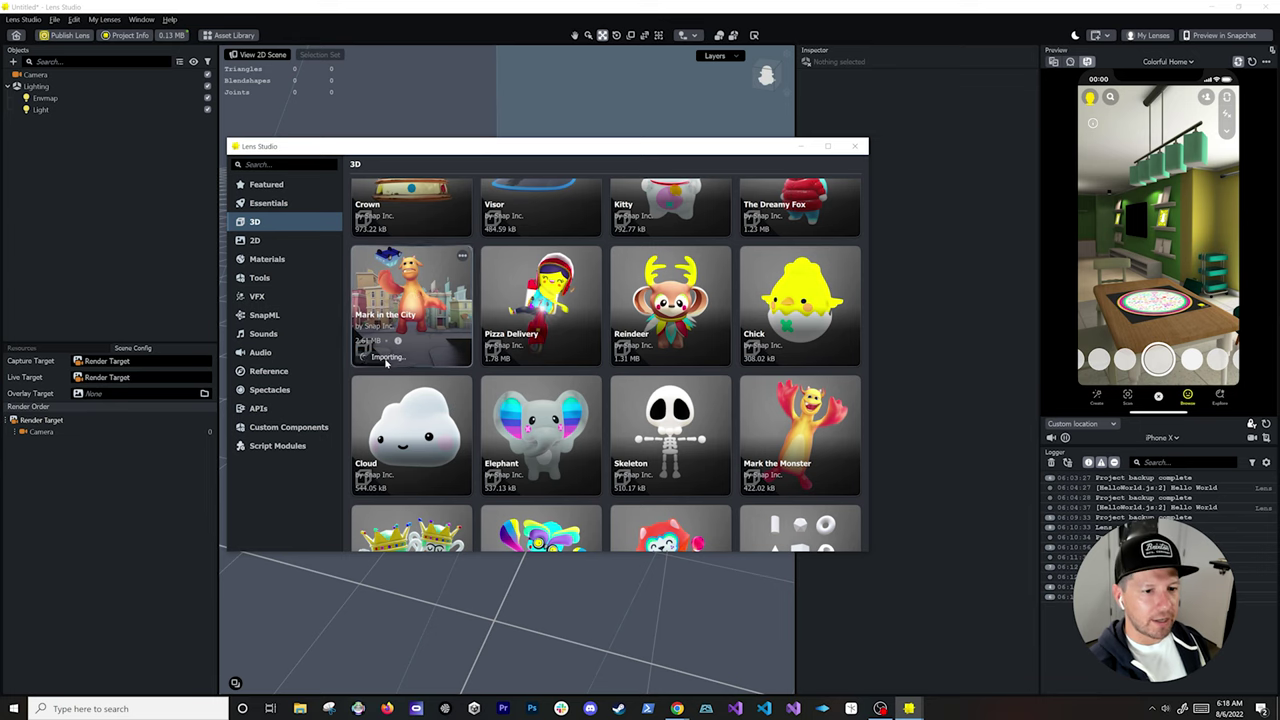
left_click(854, 146)
left_click(70, 345)
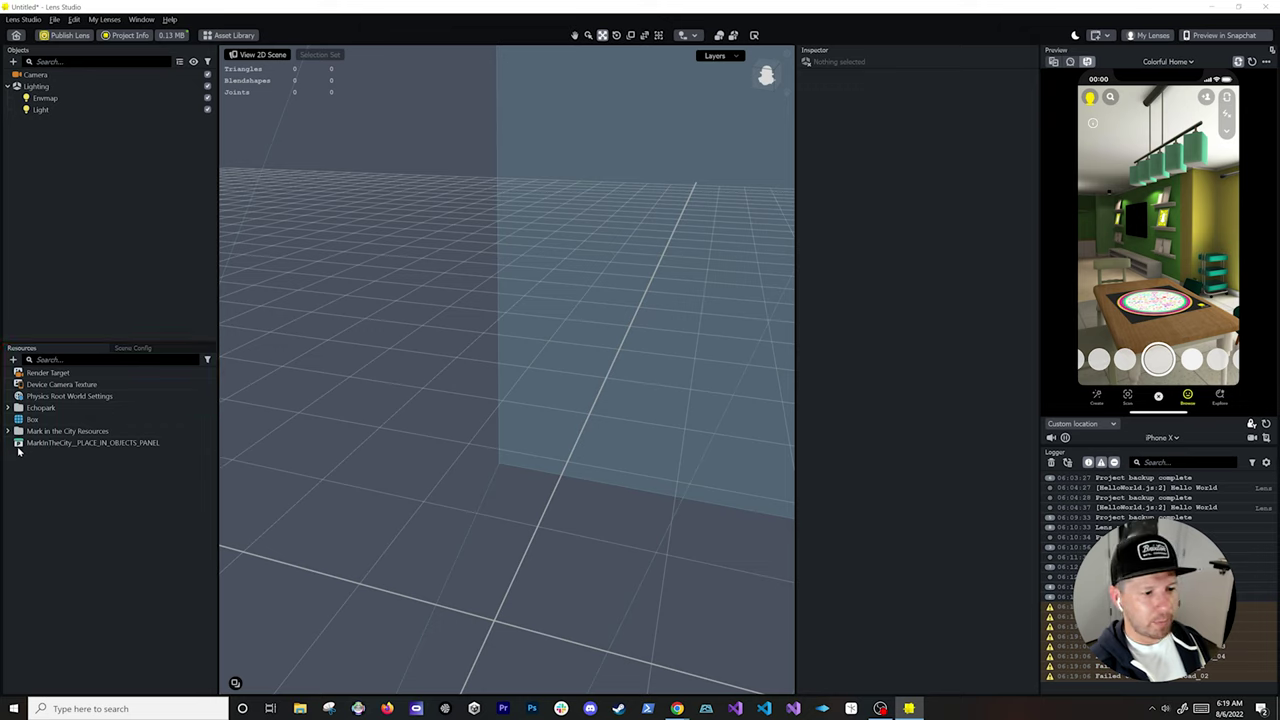
Step: Try to place the MarkInTheCity__PLACE_IN_OBJECTS_PANEL prefab at the root of the object hierarchy
left_click(20, 443)
left_click_drag(24, 443, 27, 124)
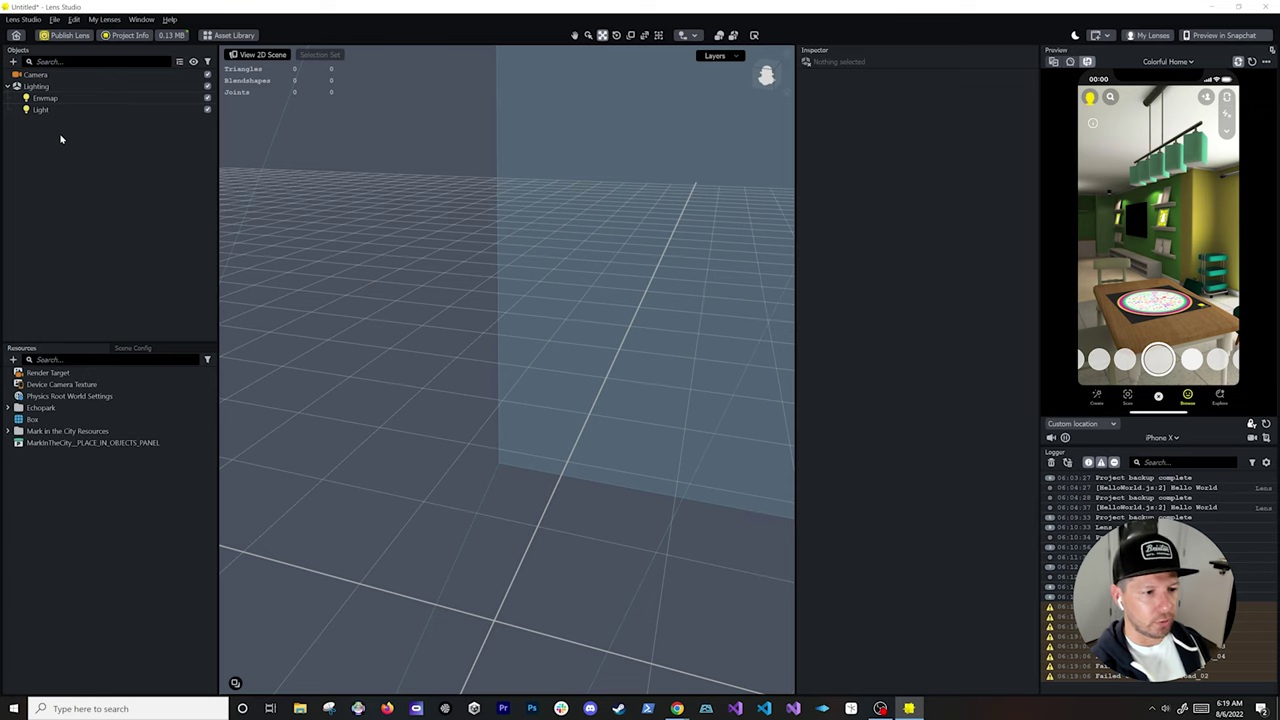
Step: Create an empty scene object and name it Environment
right_click(62, 140)
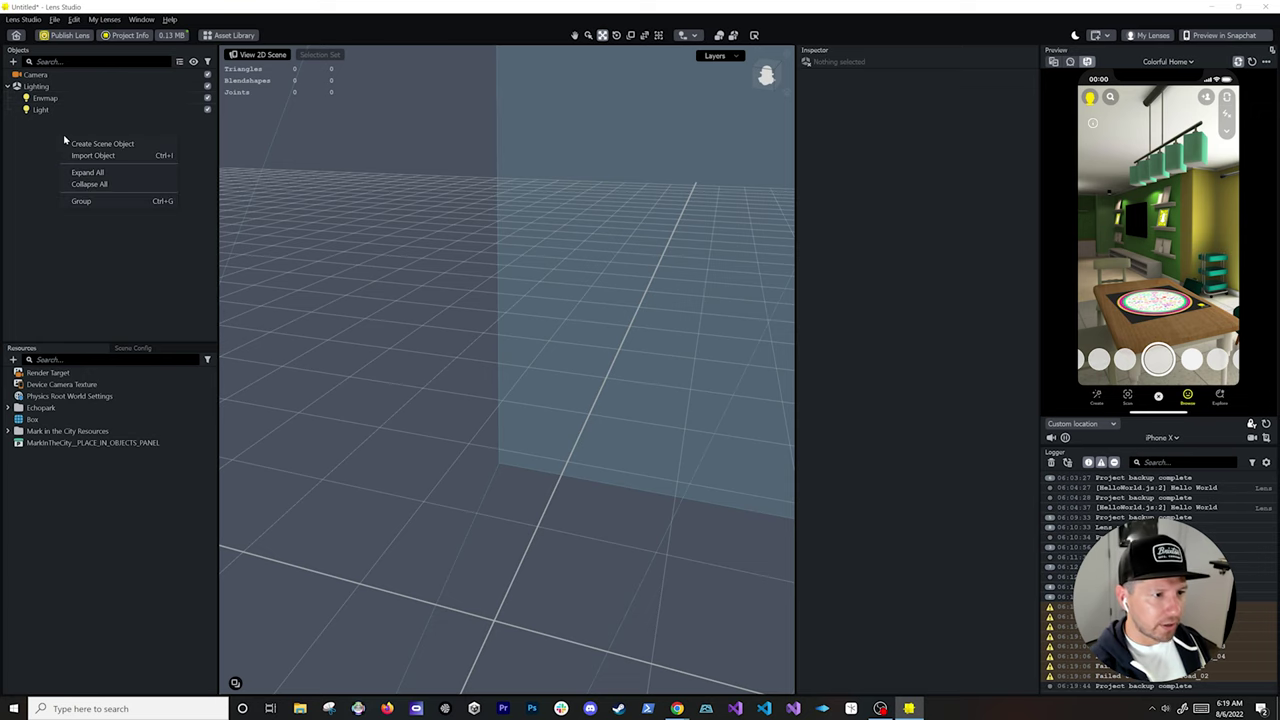
left_click(80, 145)
double_click(45, 123)
type("EEnvironment")
key("Return")
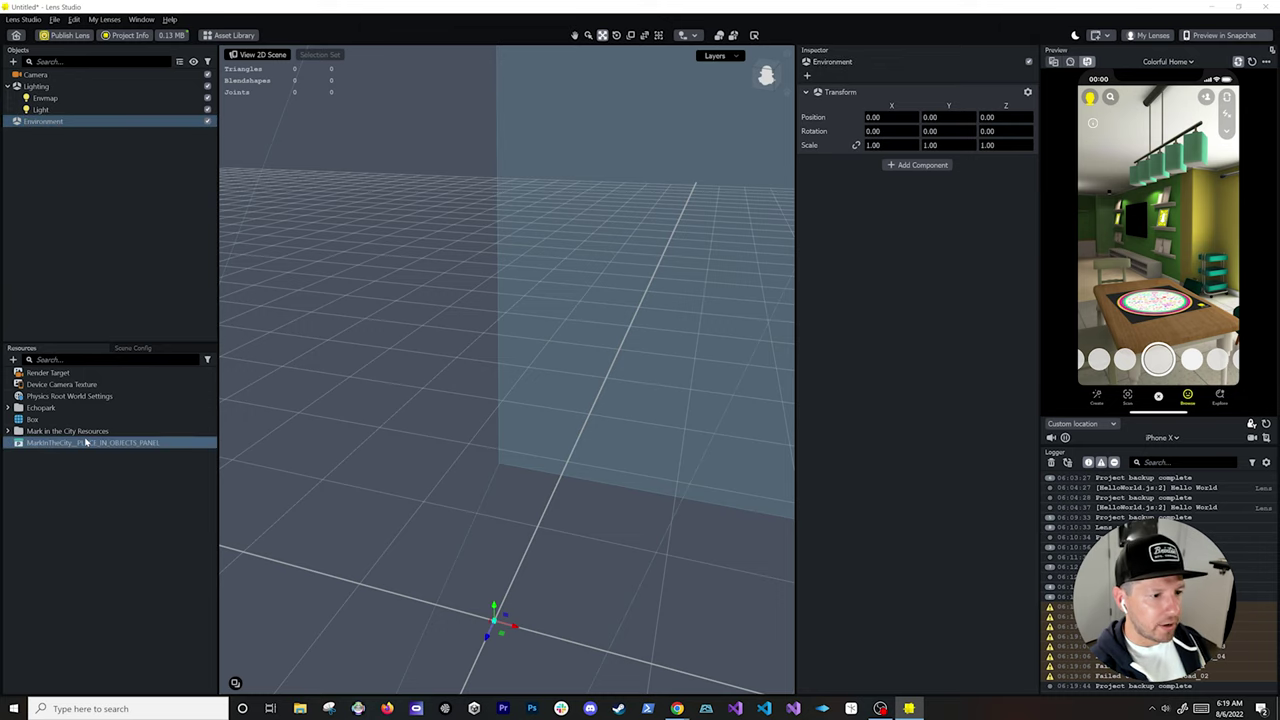
Step: Place the MarkInTheCity__PLACE_IN_OBJECTS_PANEL prefab inside the Environment object
left_click_drag(82, 447, 68, 122)
scroll(631, 450, "down", 3)
middle_click_drag(631, 450, 601, 294)
left_click_drag(601, 294, 645, 284, "alt")
key("f")
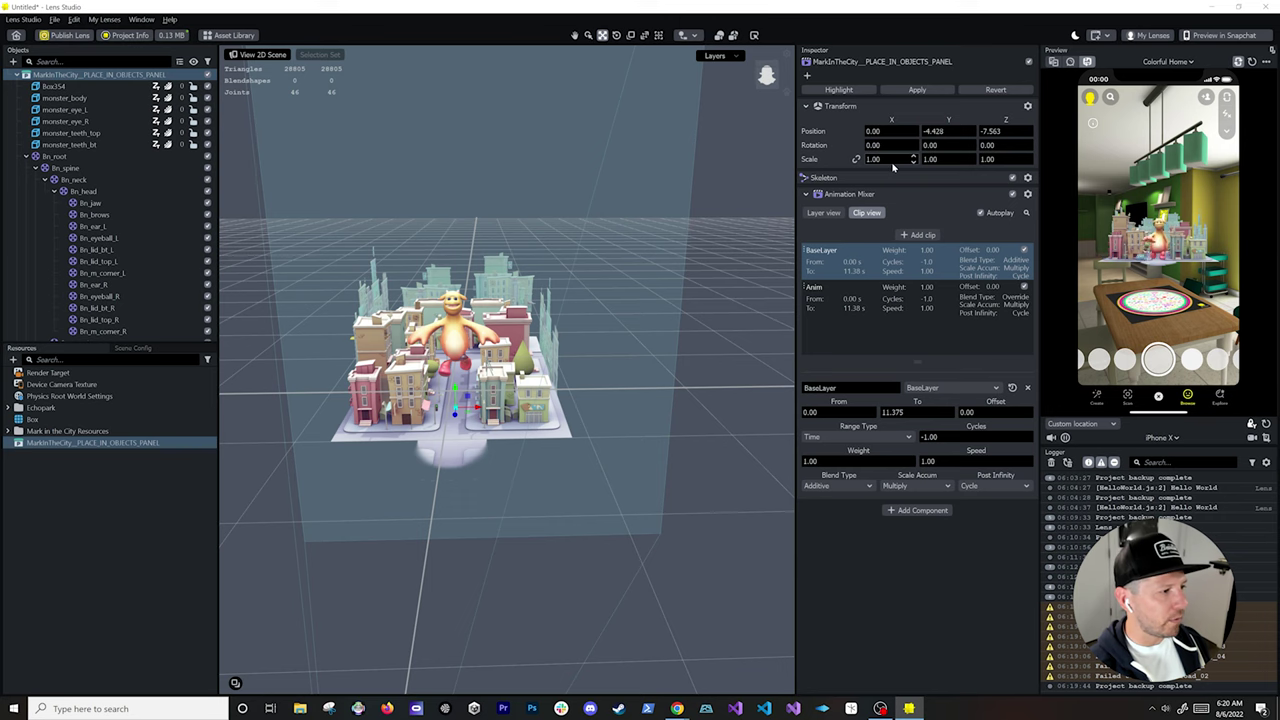
Step: Set the scale of the Mark in the City prefab to 10 on the X, Y and Z axes
left_click_drag(891, 160, 849, 167)
type("10")
key("Return")
key("Tab")
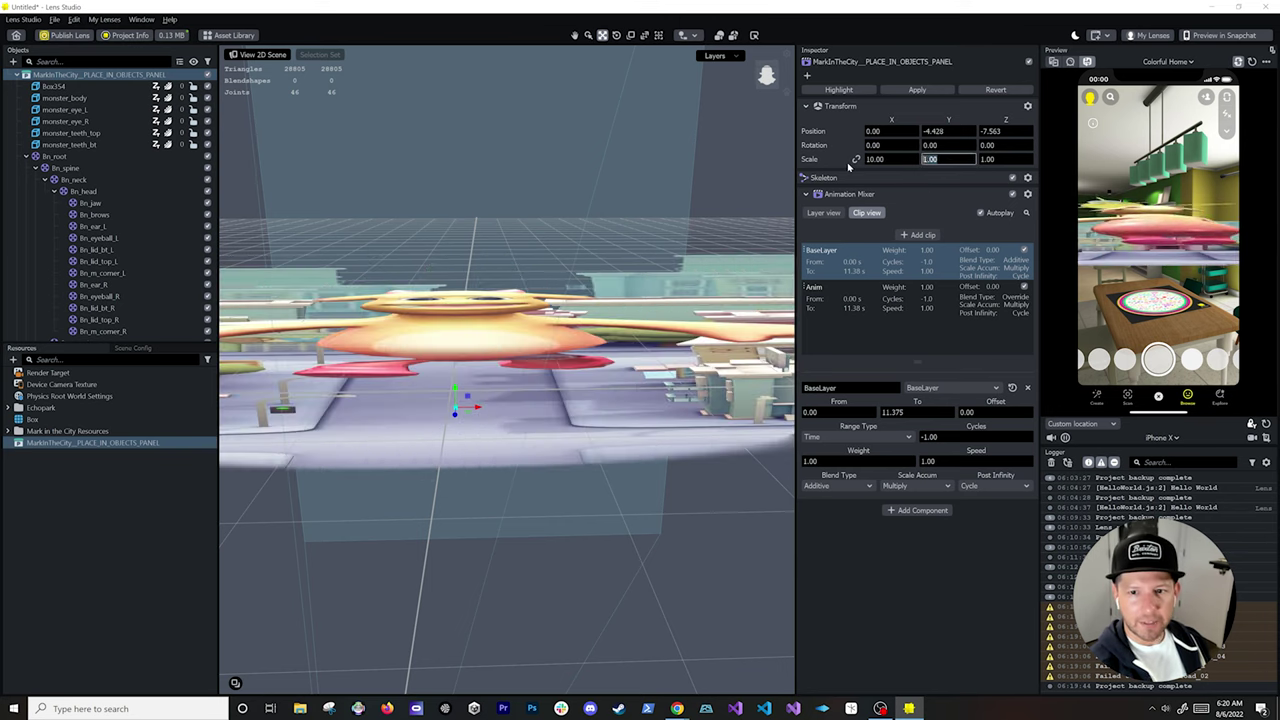
type("10")
key("Tab")
type("10")
key("Return")
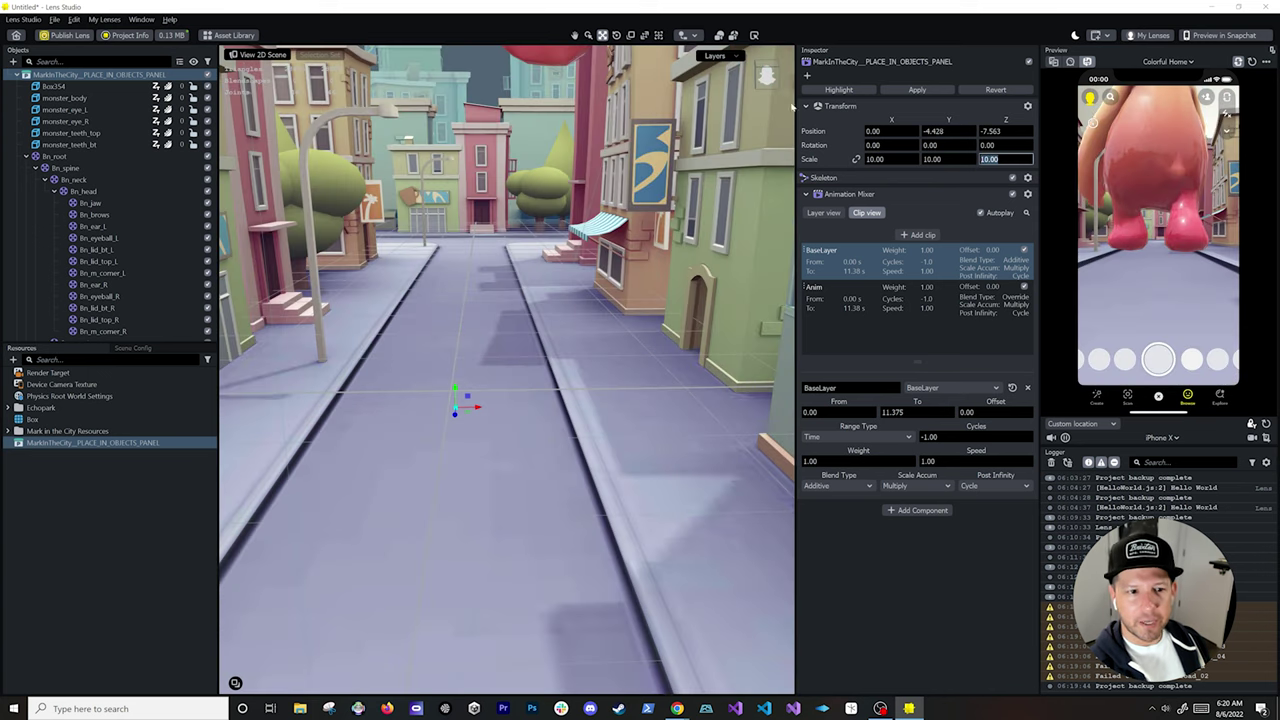
Step: Collapse the Environment hierarchy and add a Device Tracking component to the Camera
scroll(631, 315, "down", 5)
scroll(631, 315, "down", 8)
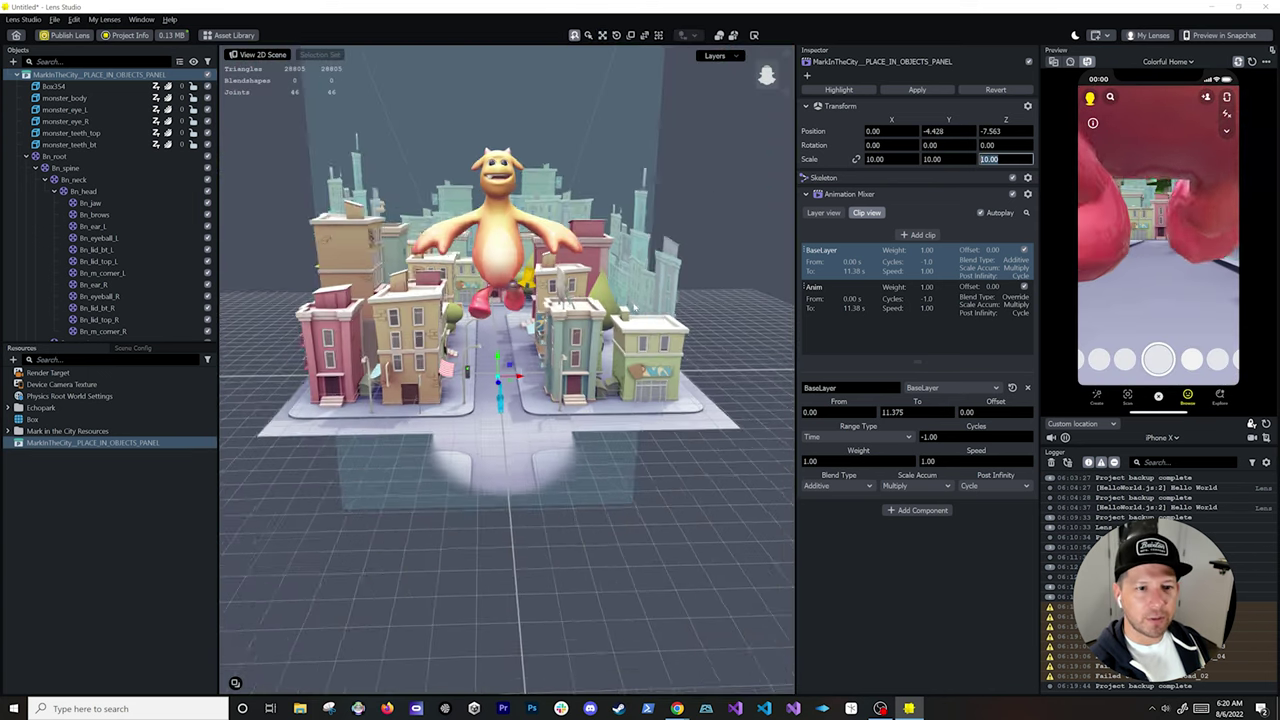
scroll(631, 315, "up", 2)
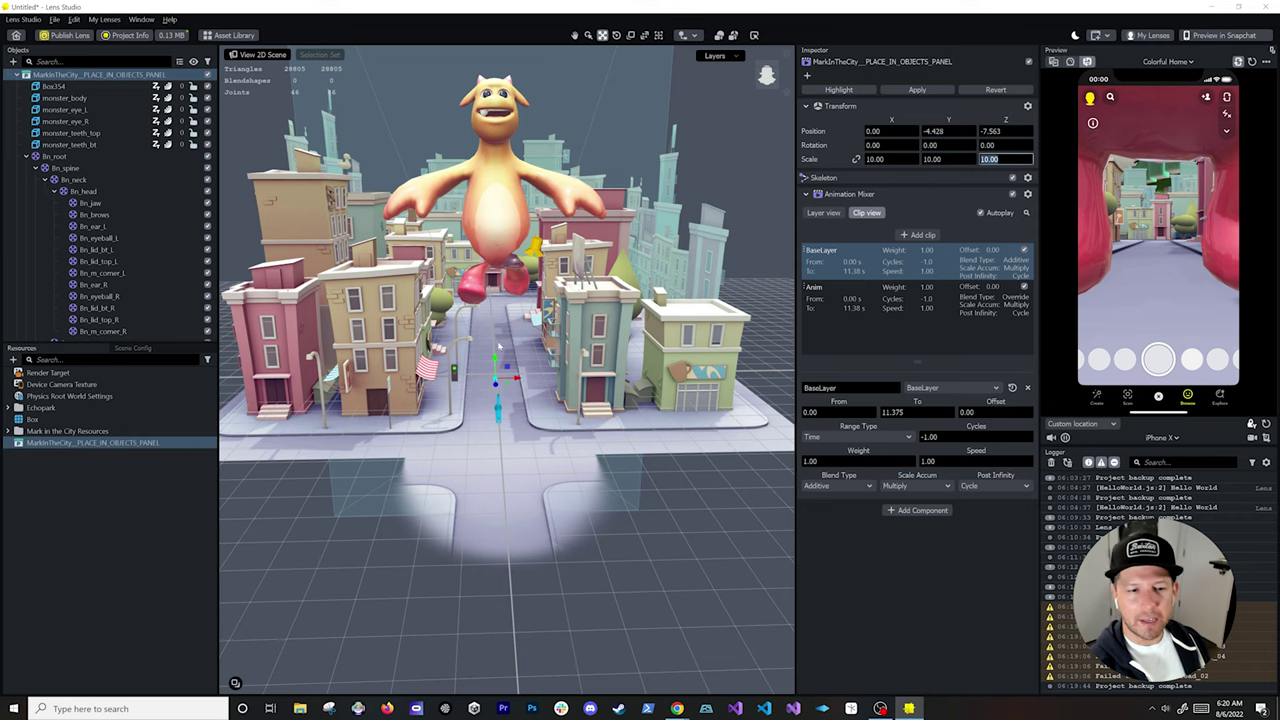
scroll(507, 370, "down", 3)
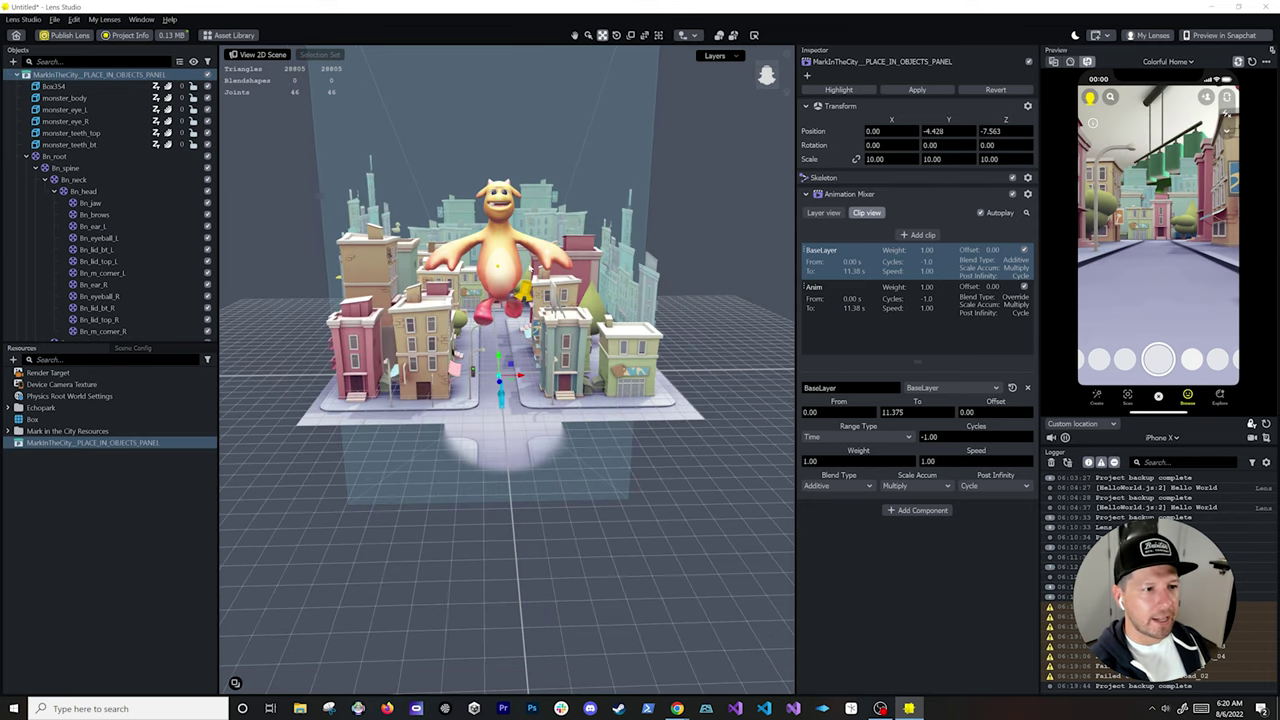
scroll(57, 85, "up", 2)
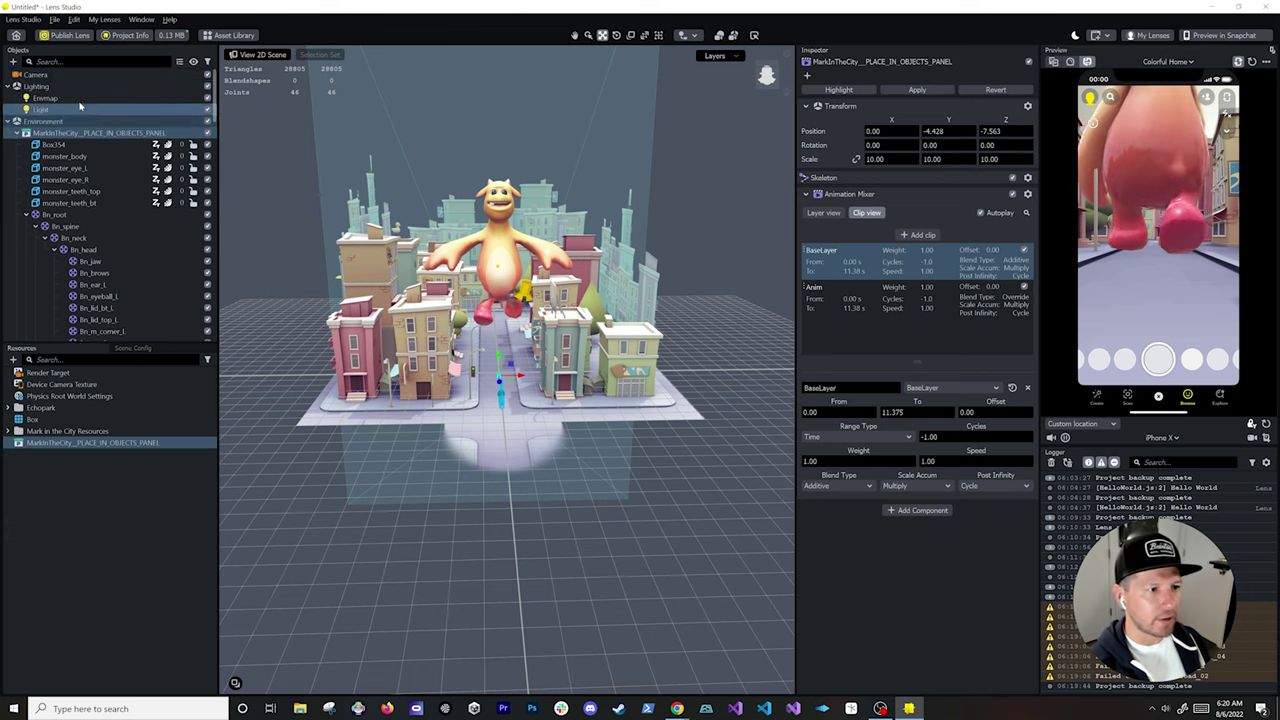
left_click(8, 121)
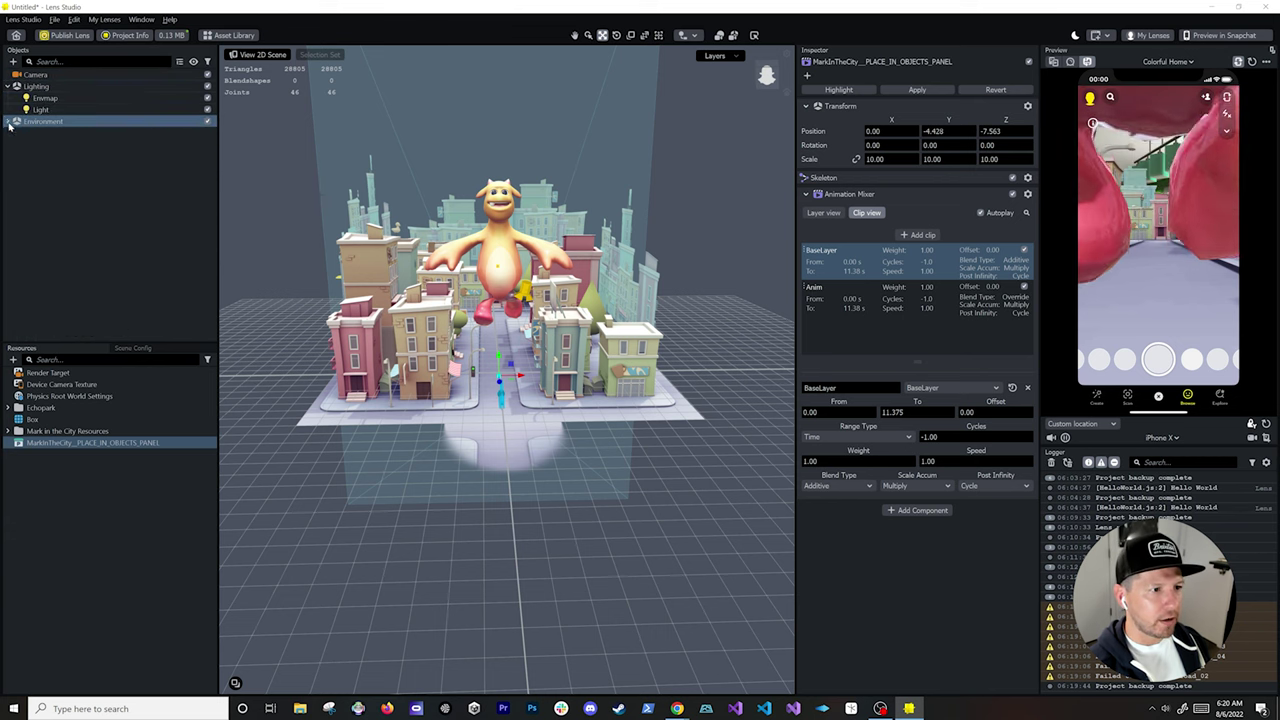
left_click(53, 76)
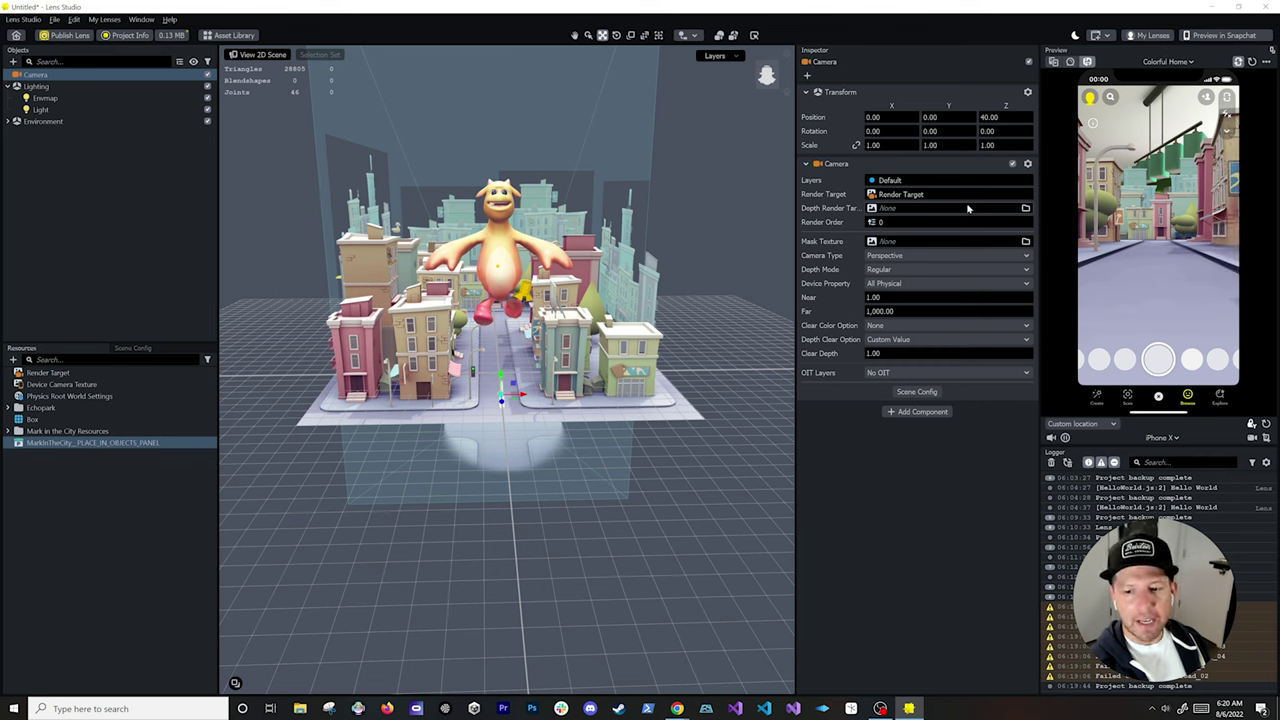
left_click(912, 411)
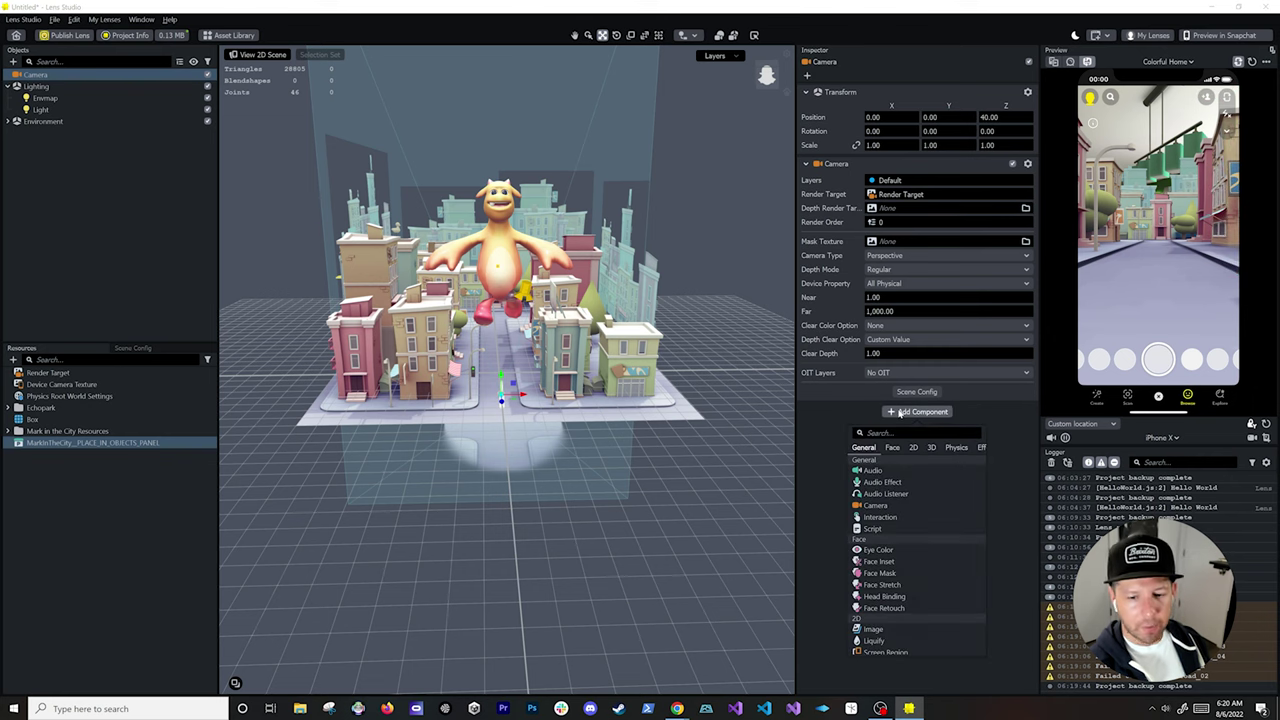
type("dev")
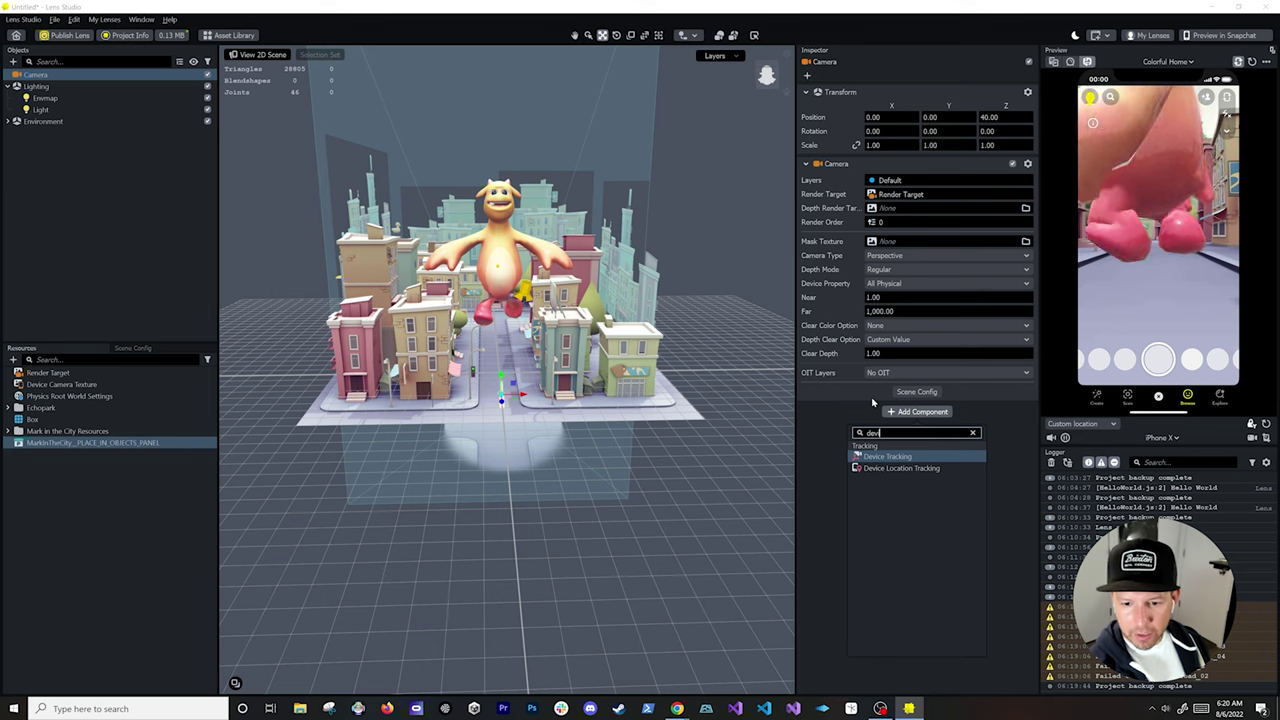
key("Return")
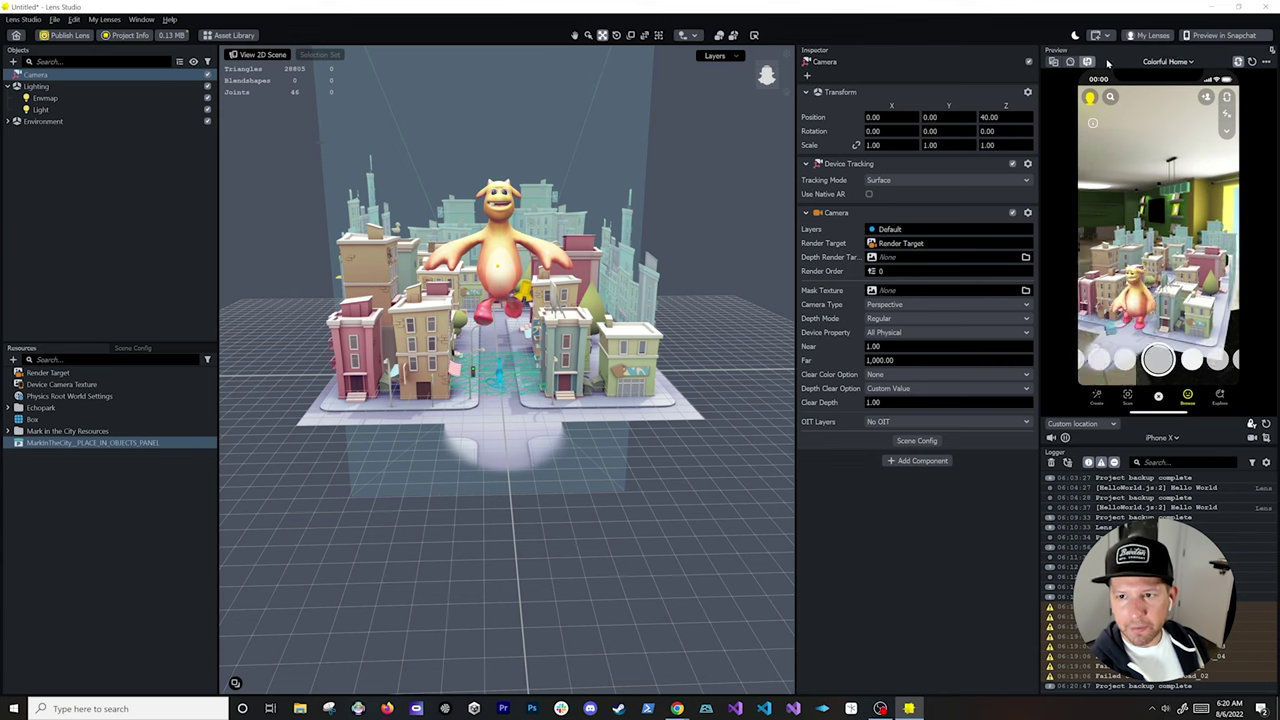
Step: Switch the preview from the interactive Colorful Home room to the Beach world video
left_click(1054, 62)
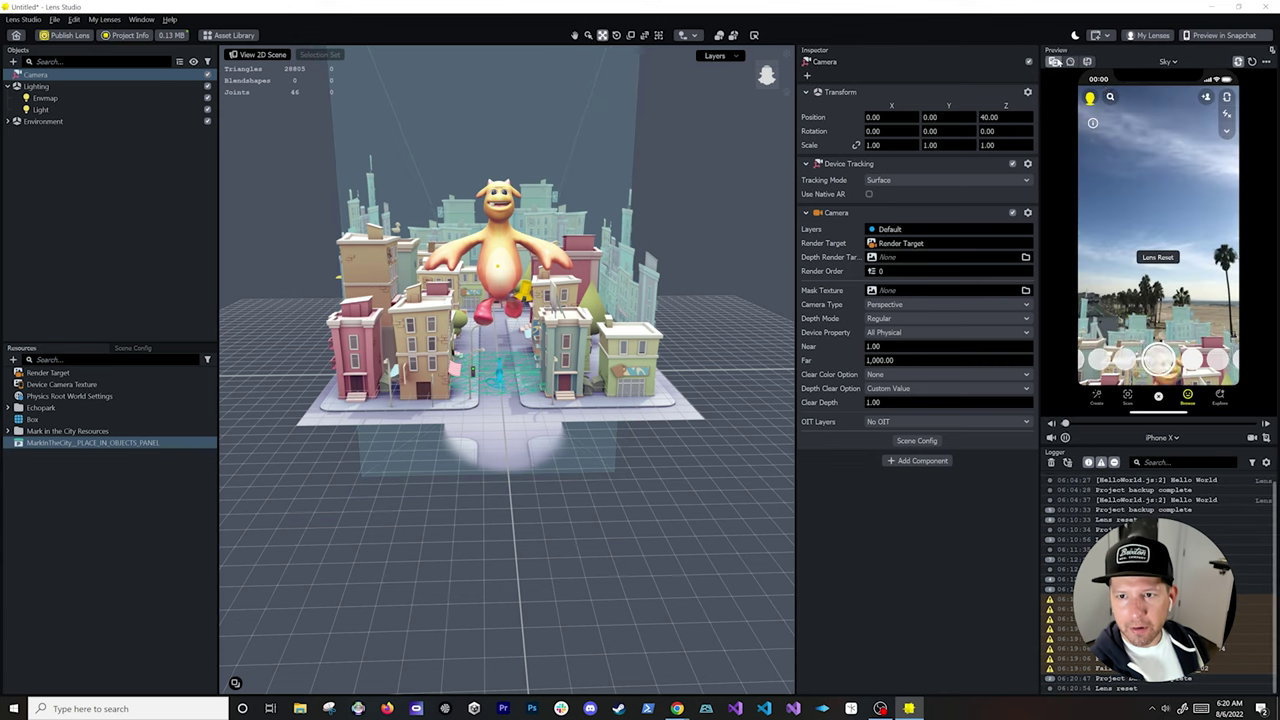
left_click(1168, 62)
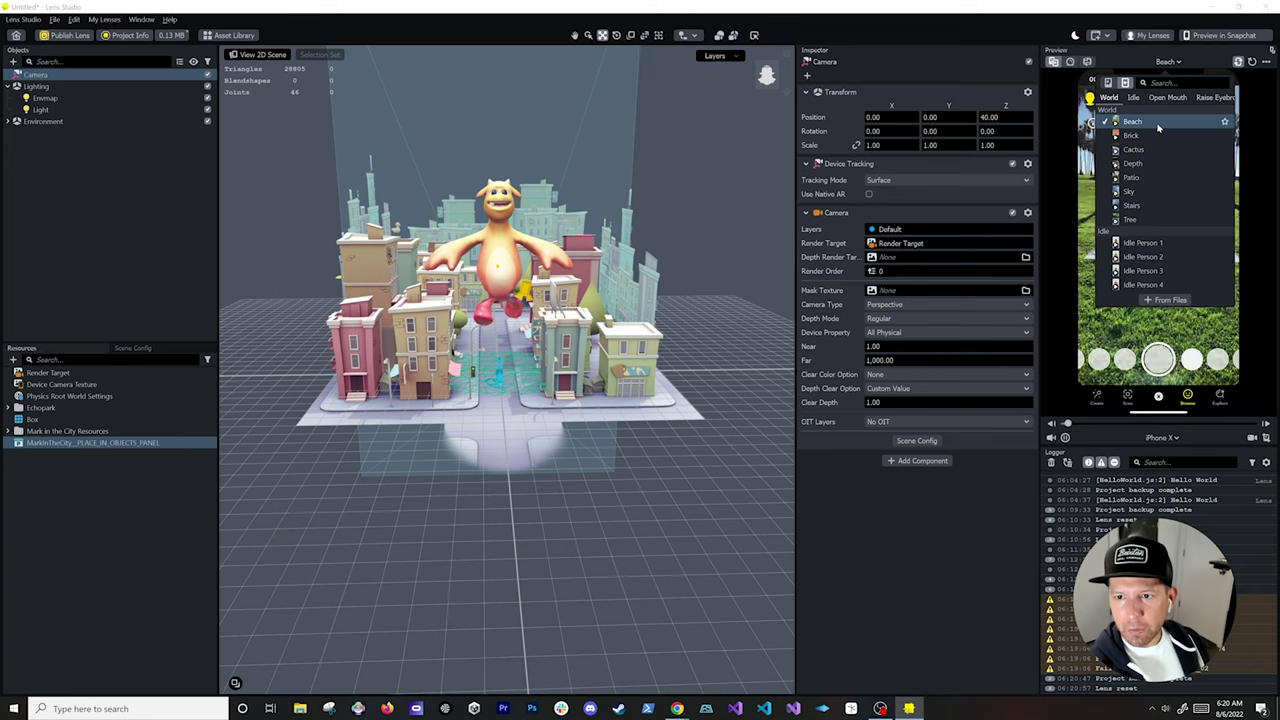
left_click(1157, 123)
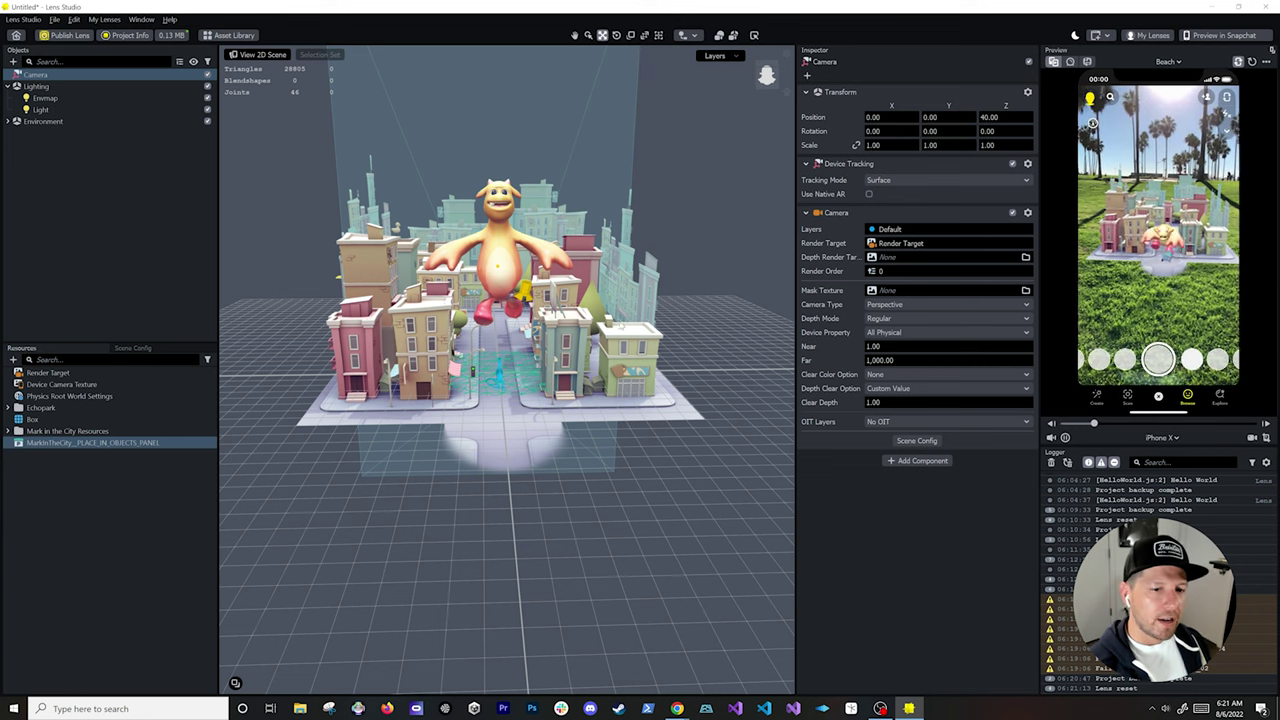
Step: Try the Rotation tracking mode on the Camera's Device Tracking component, and return it to Surface
scroll(621, 326, "up", 2)
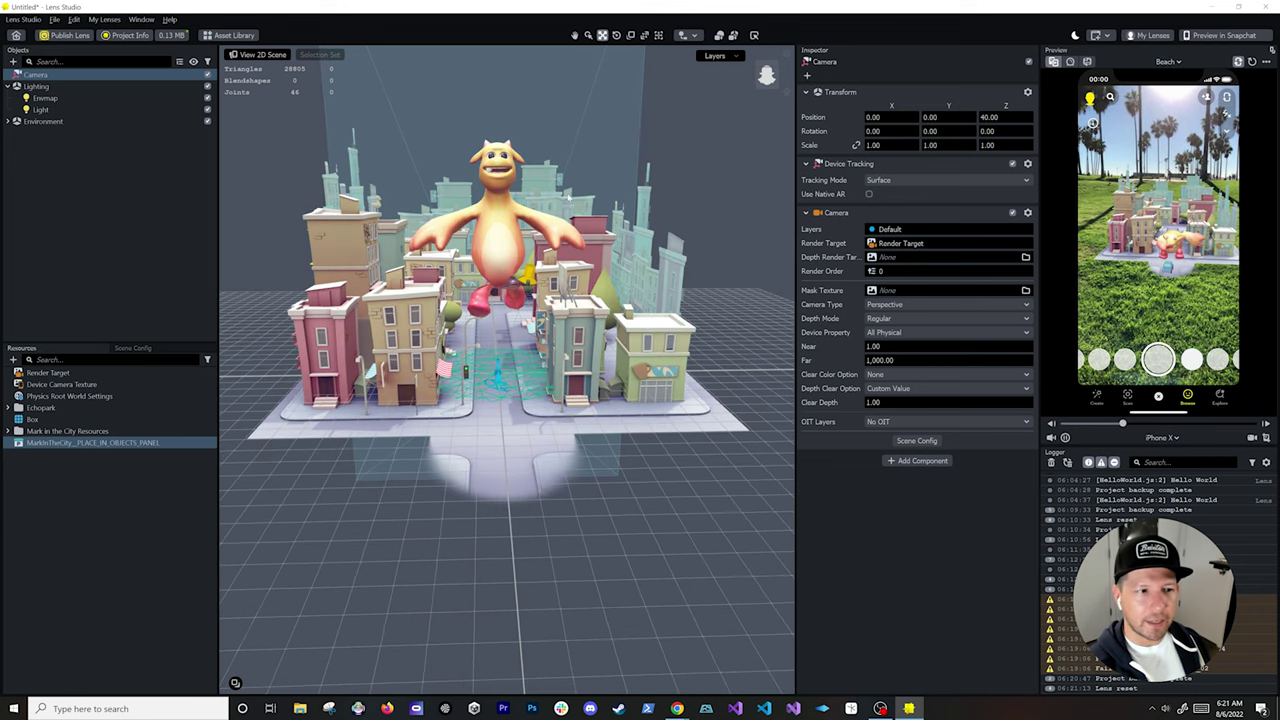
left_click(886, 182)
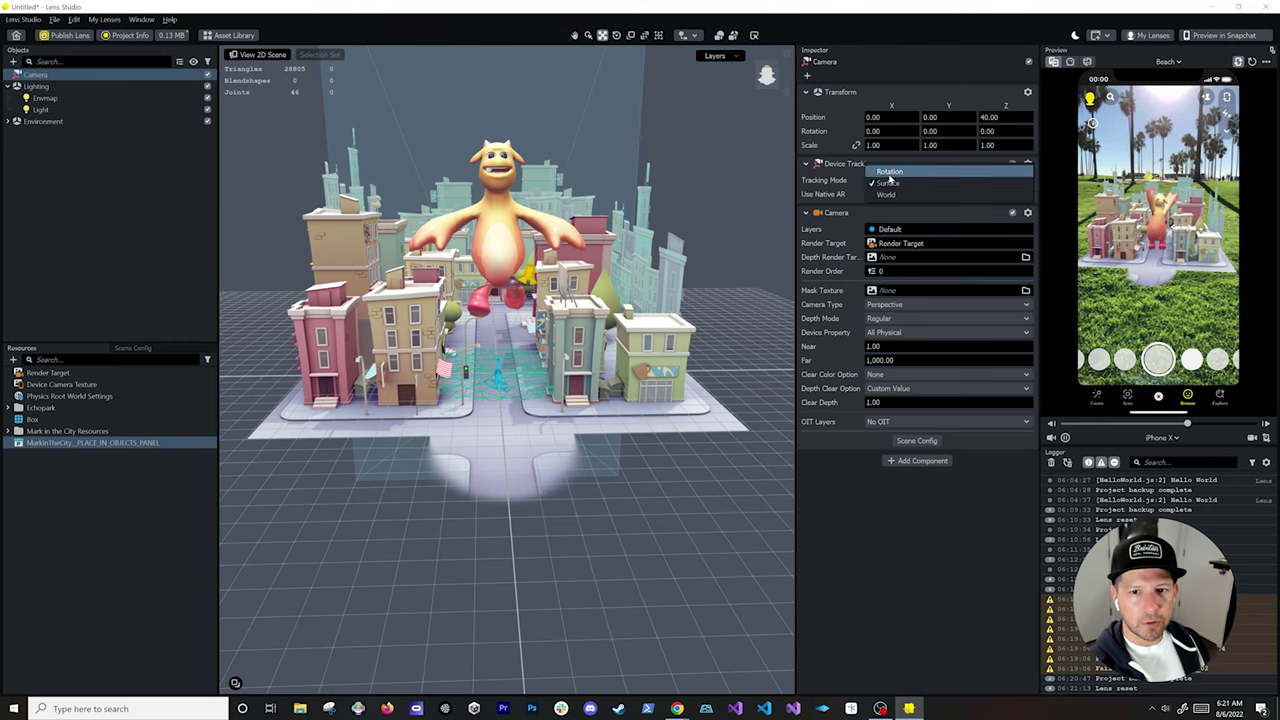
left_click(889, 174)
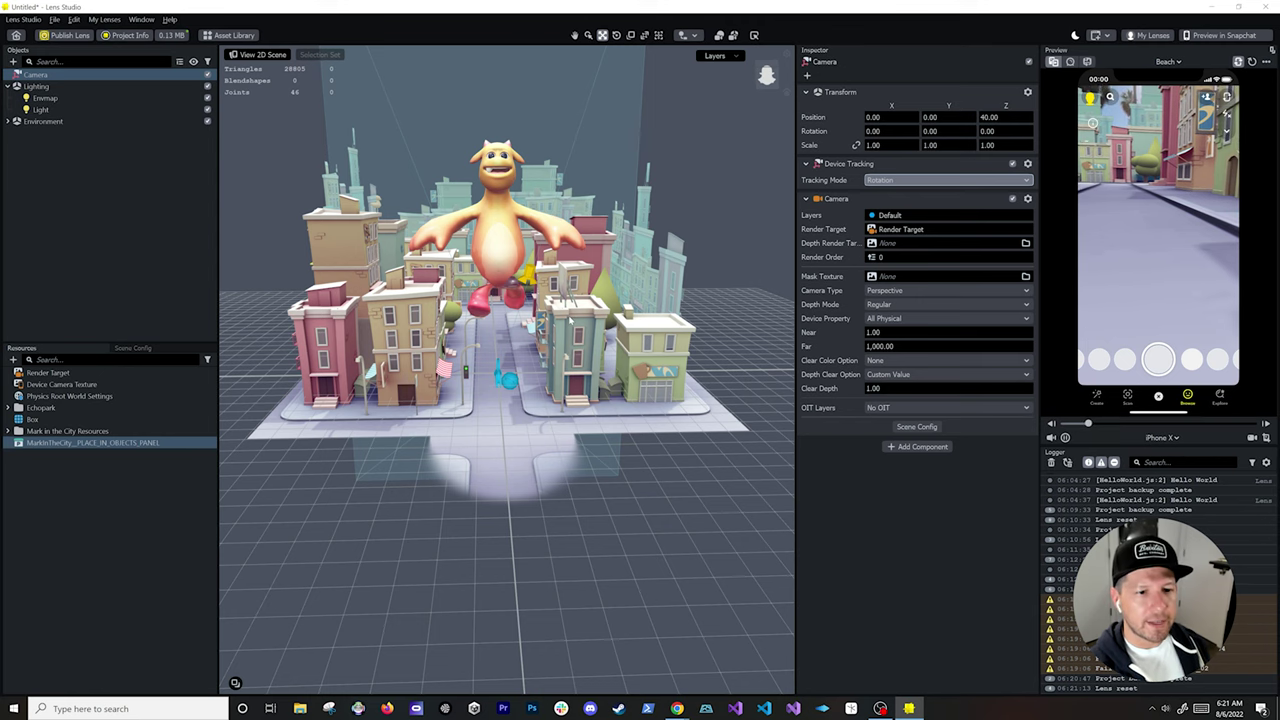
left_click(872, 183)
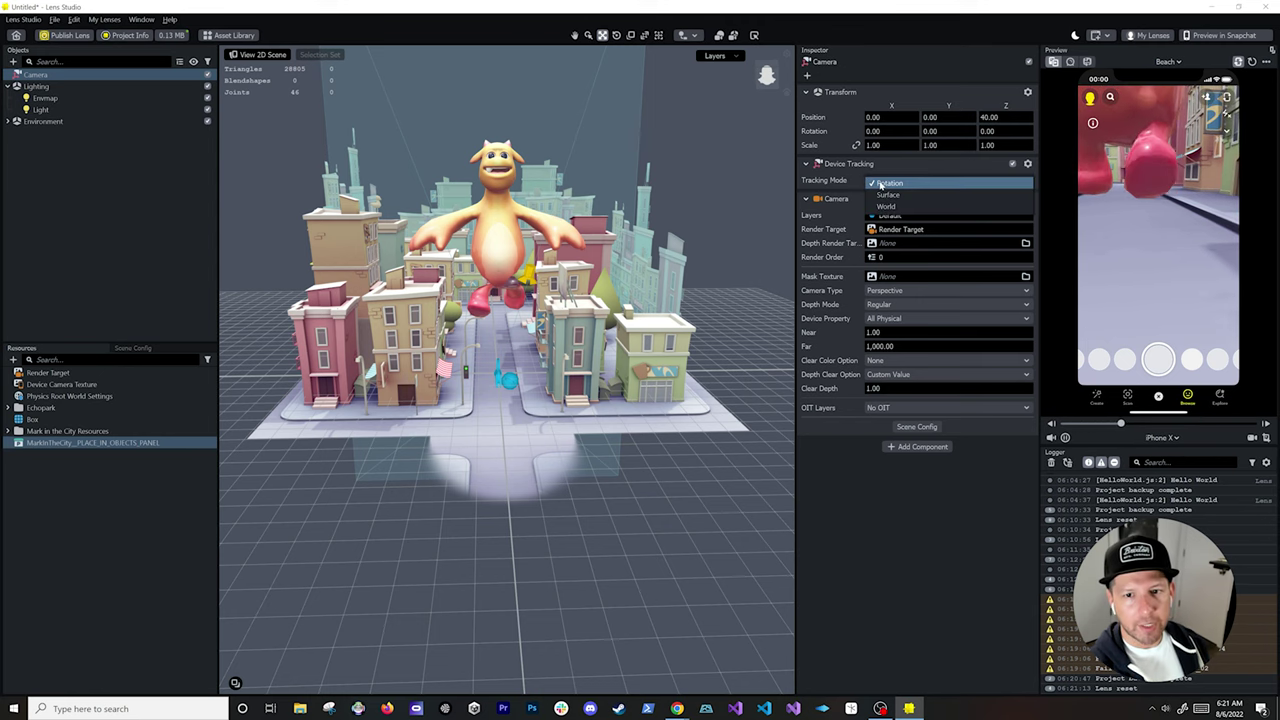
left_click(873, 192)
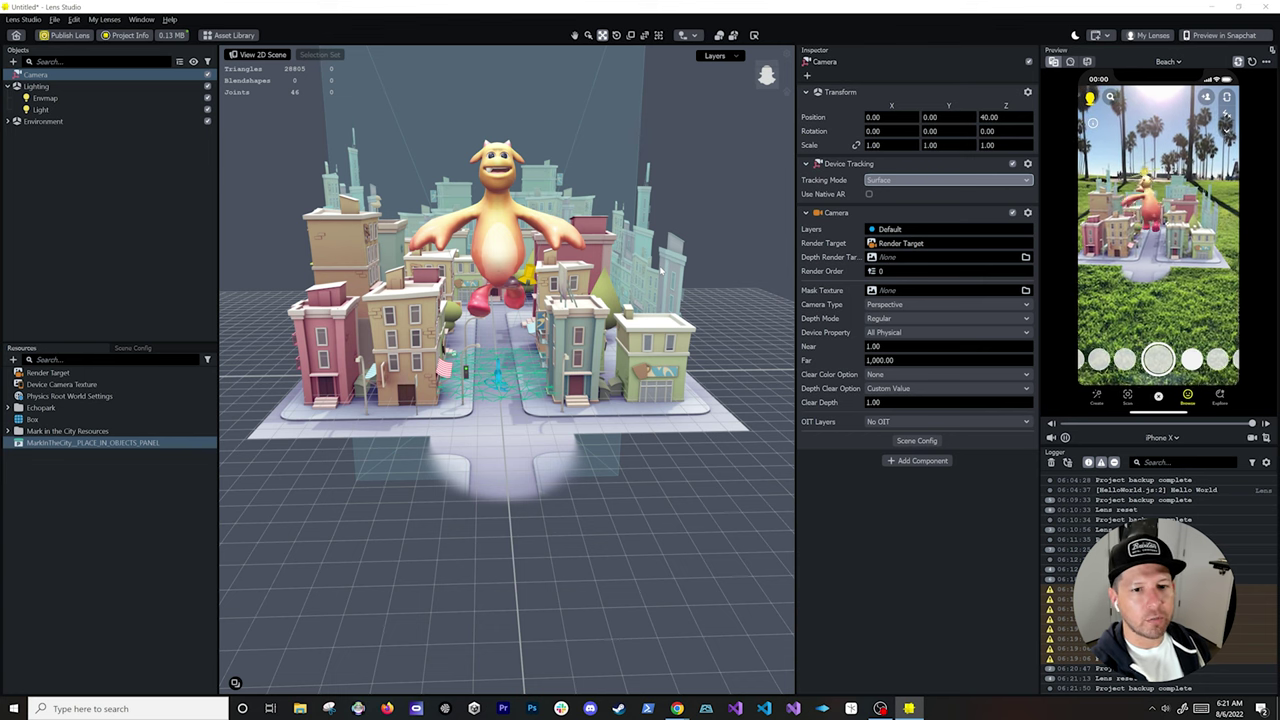
left_click(893, 183)
left_click(887, 195)
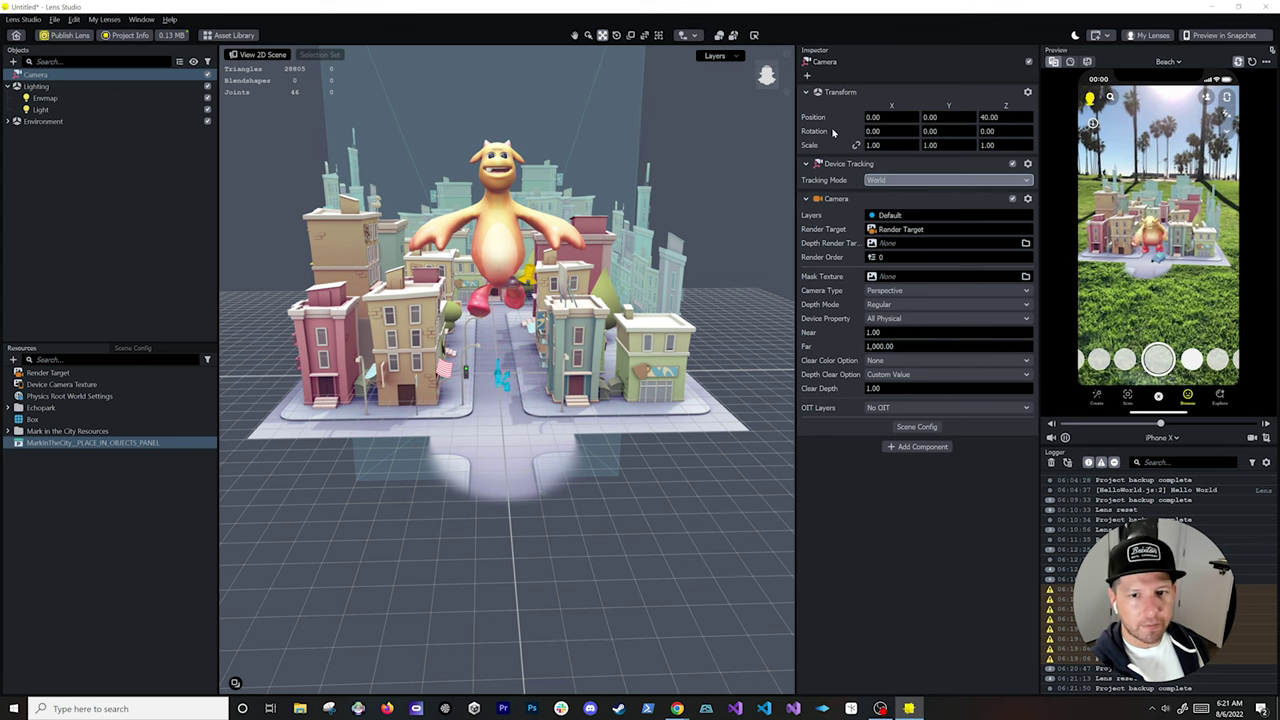
left_click(876, 182)
left_click(880, 181)
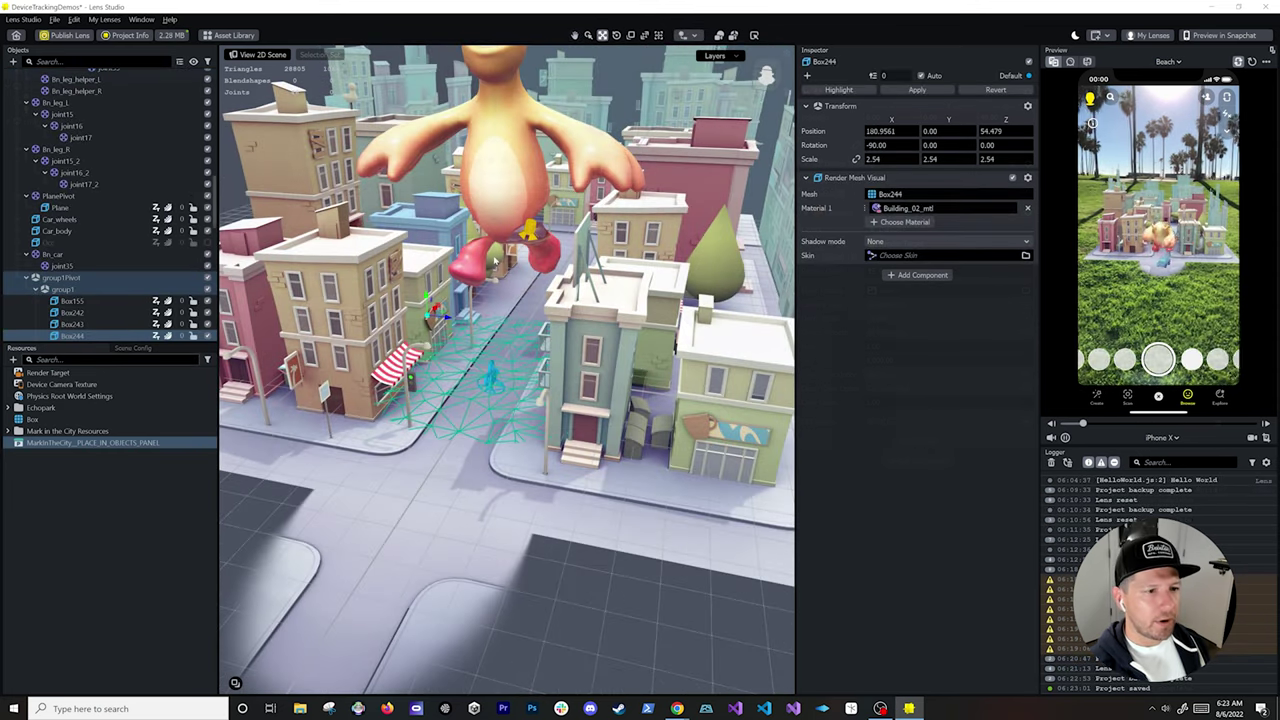
Step: Collapse the Mark in the City prefab and create an empty root scene object named Shadows
scroll(100, 200, "up", 10)
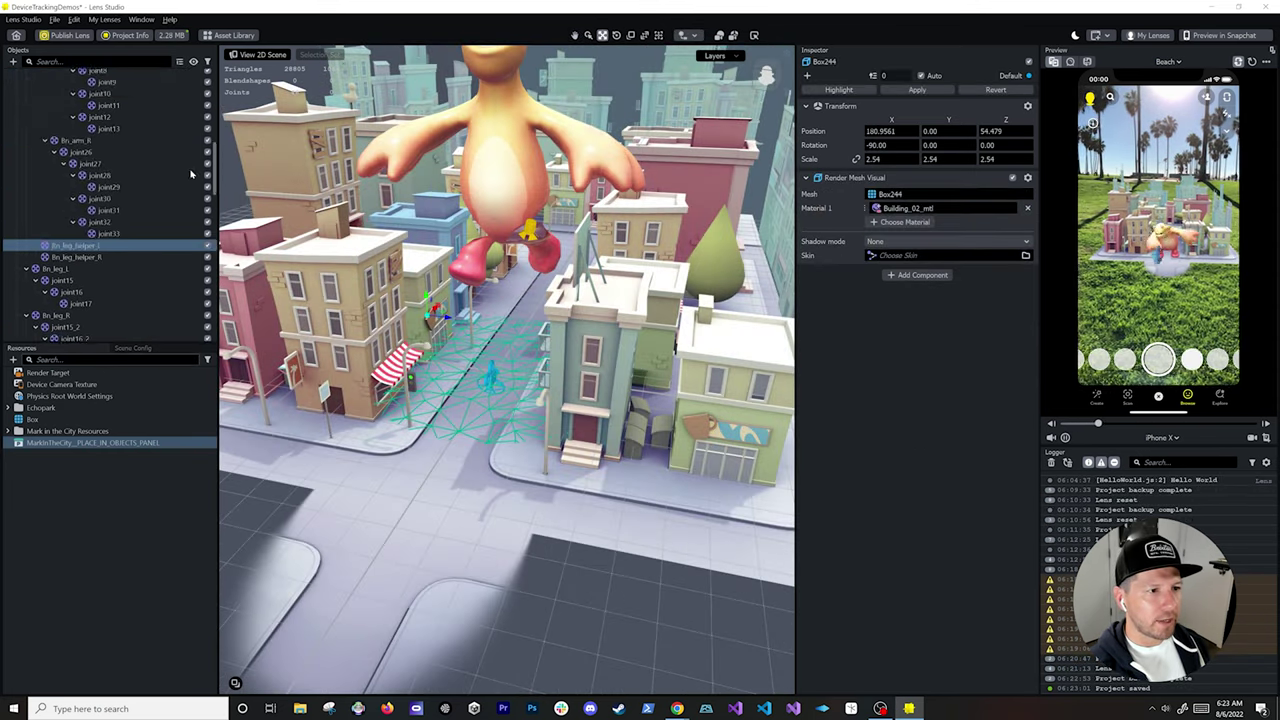
left_click(17, 133)
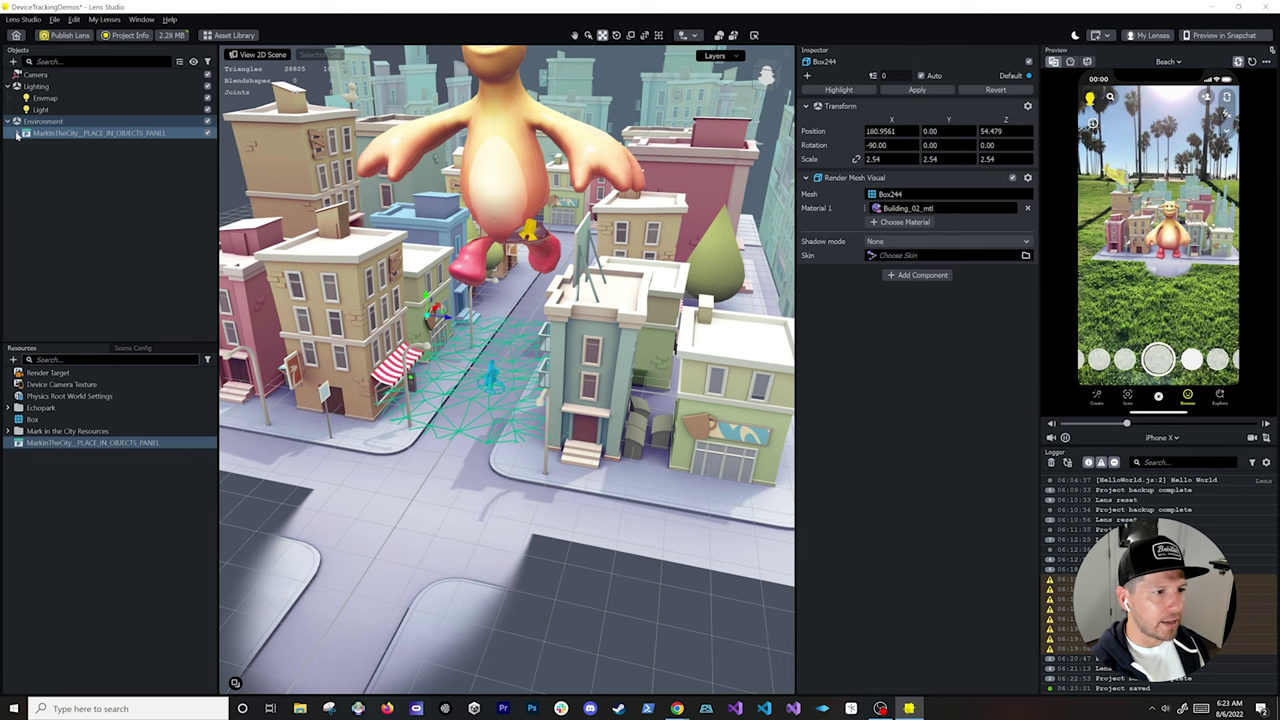
left_click_drag(440, 320, 559, 305, "alt")
scroll(559, 305, "down", 5)
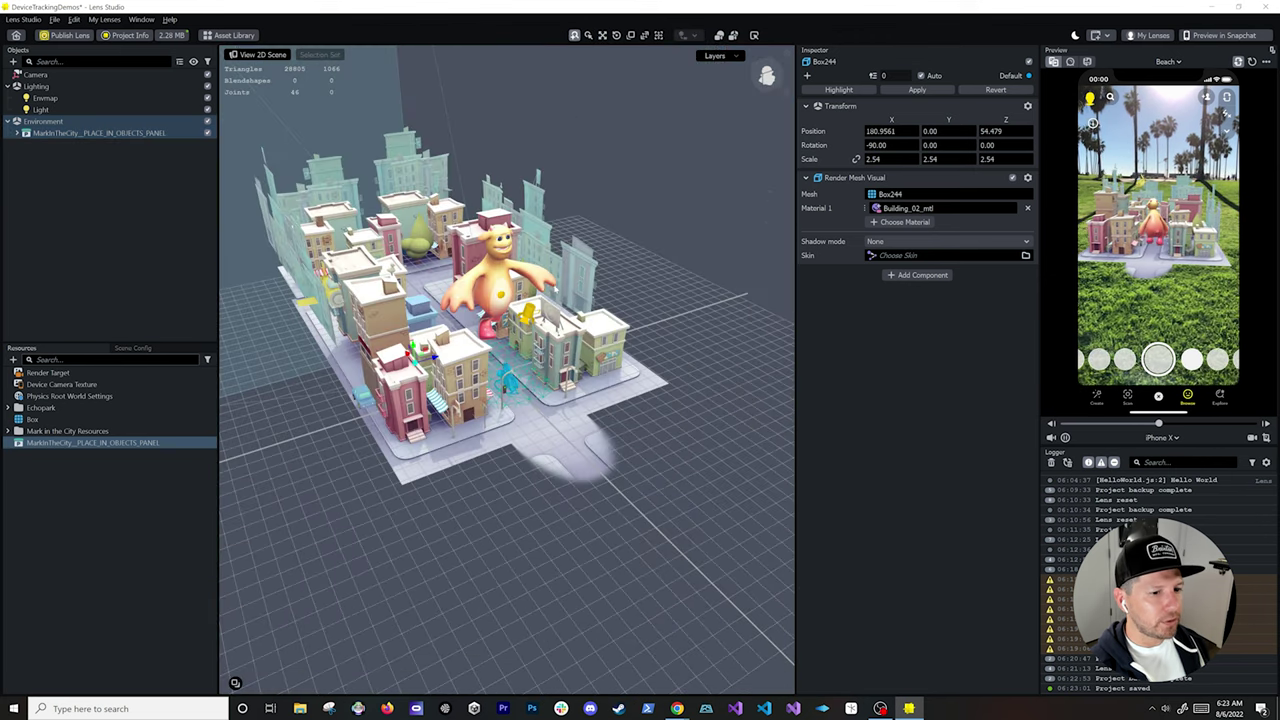
right_click(79, 177)
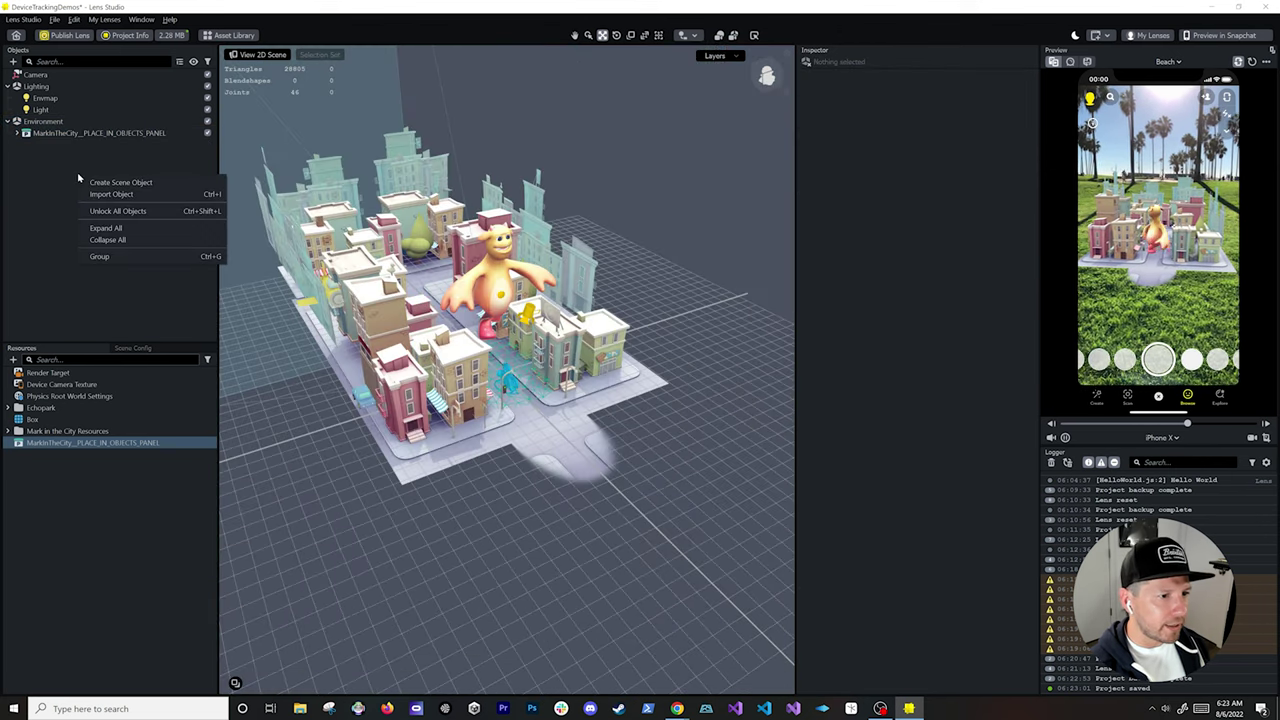
left_click(96, 183)
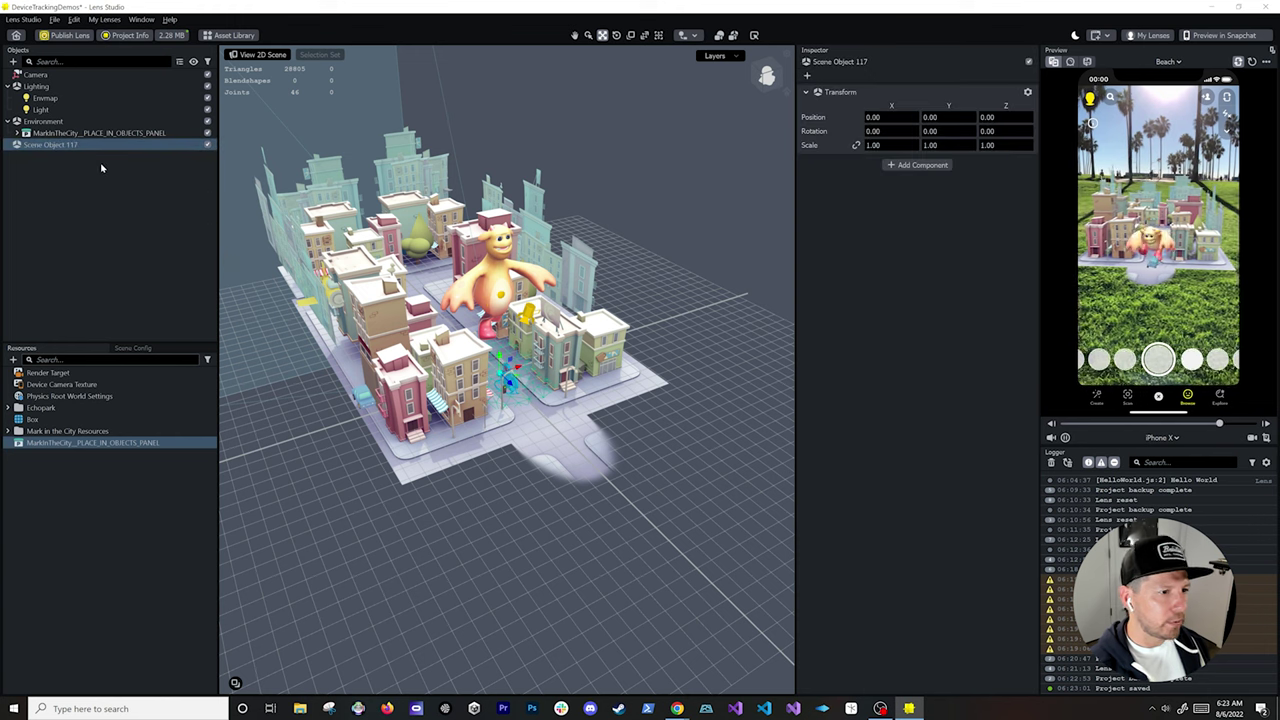
double_click(72, 147)
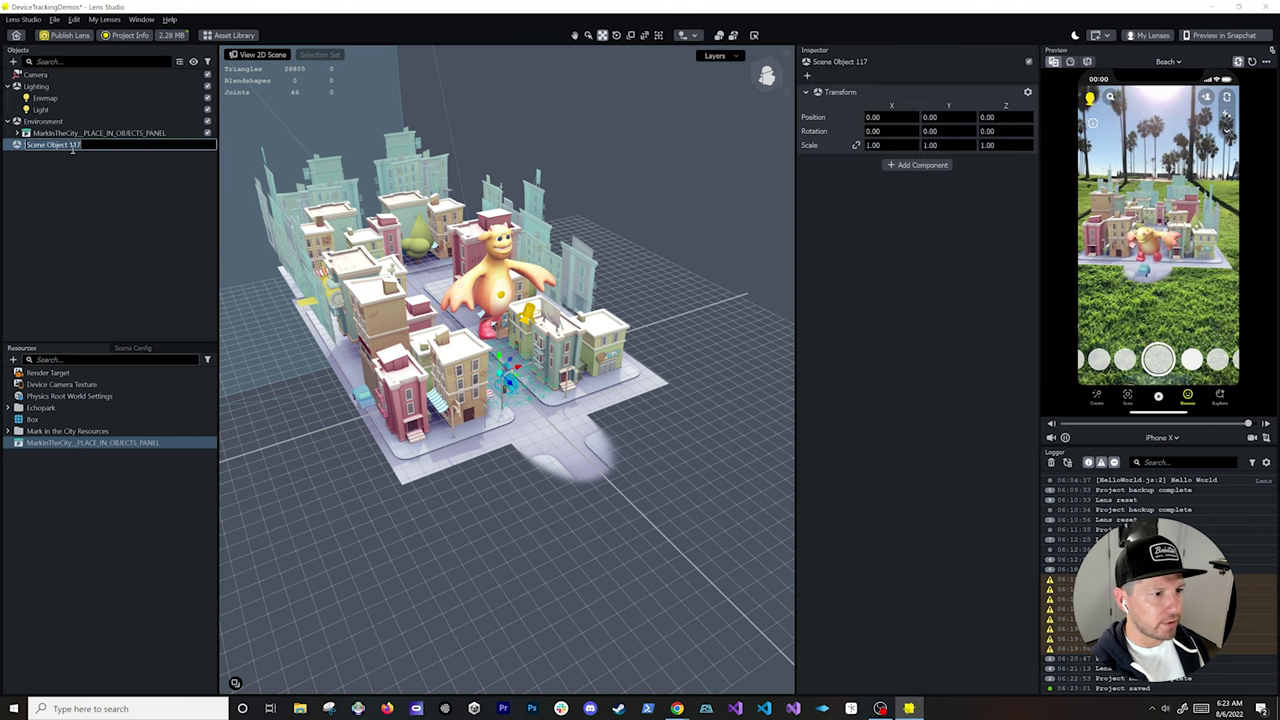
type("Shadows")
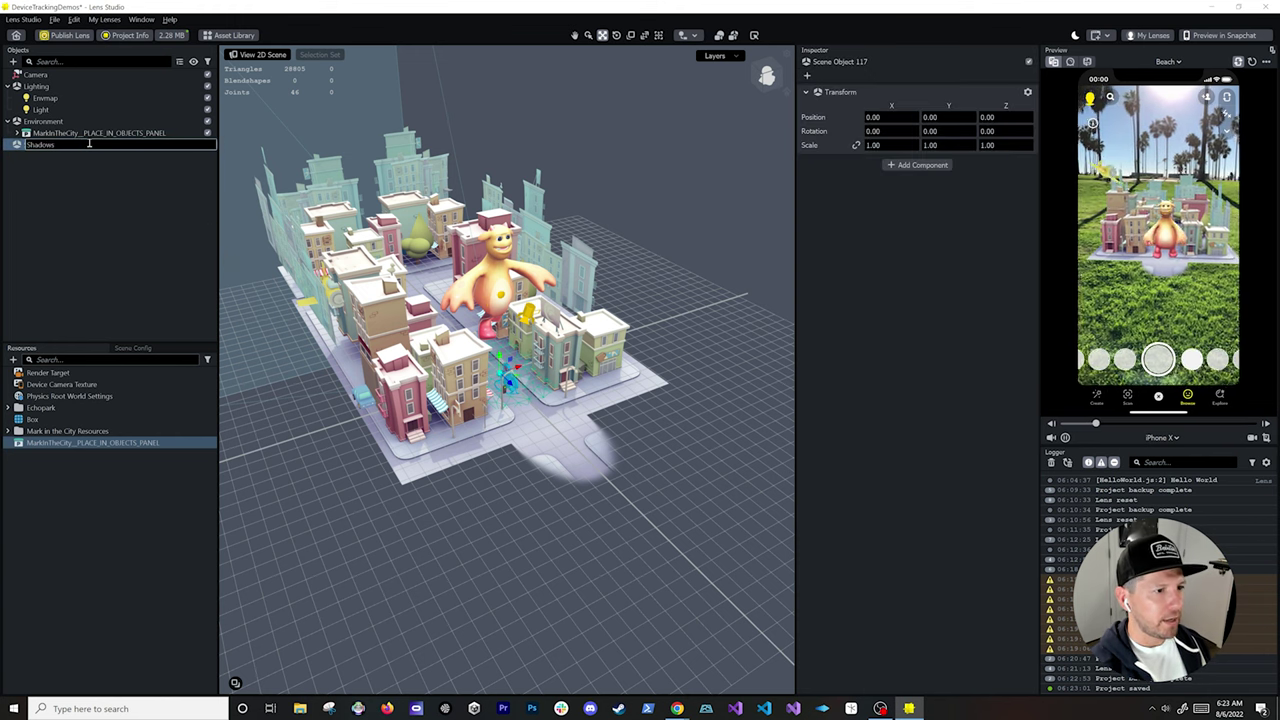
key("Return")
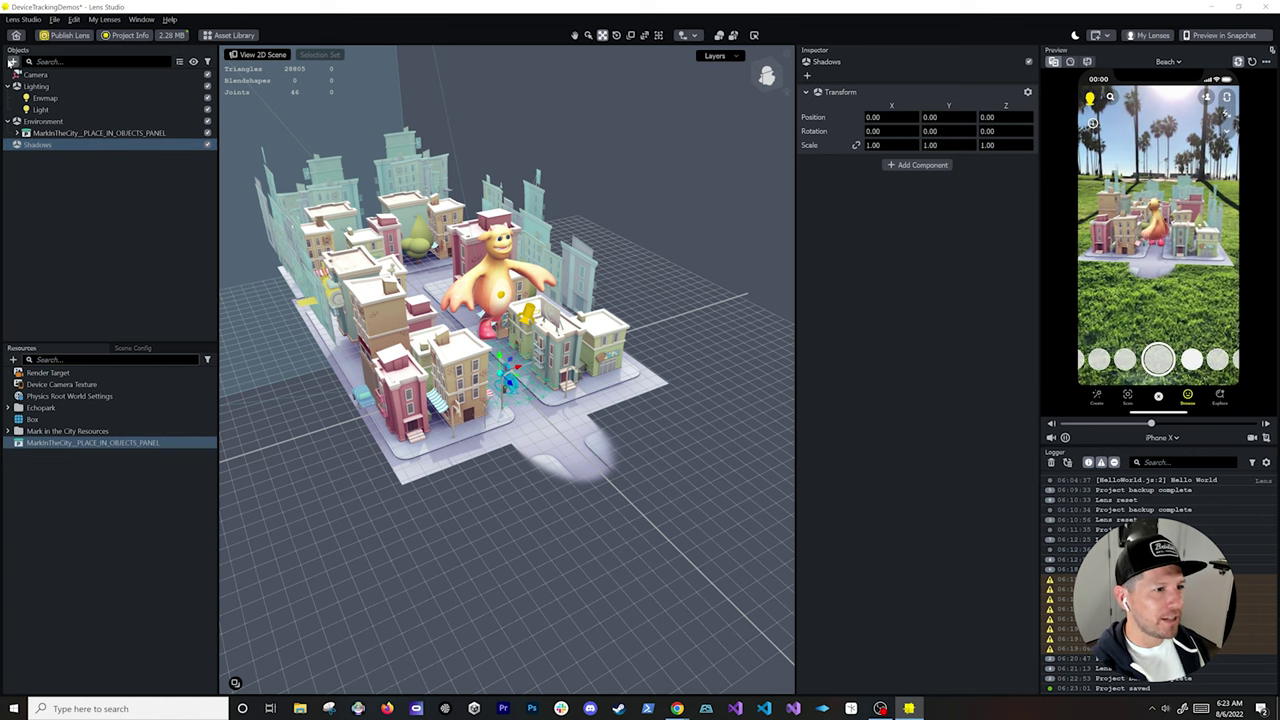
Step: Add a Shadow Plane inside the Shadows object
left_click(13, 61)
type("ha")
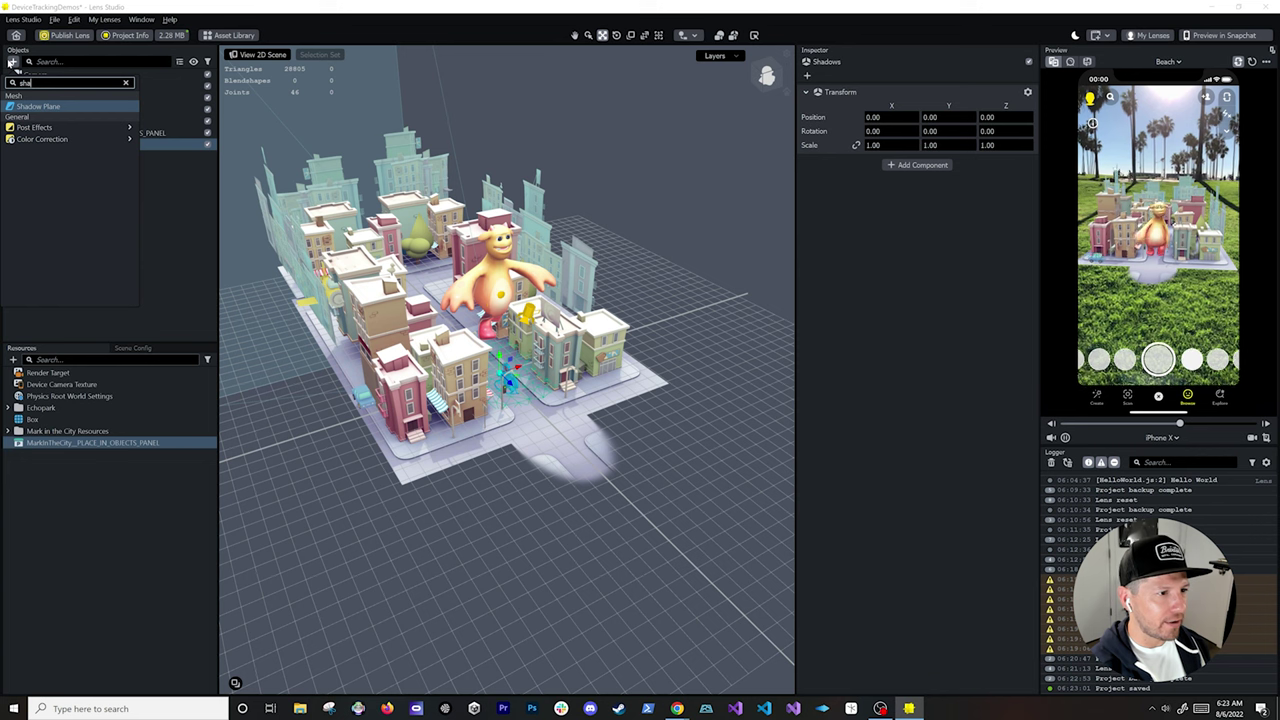
left_click(12, 62)
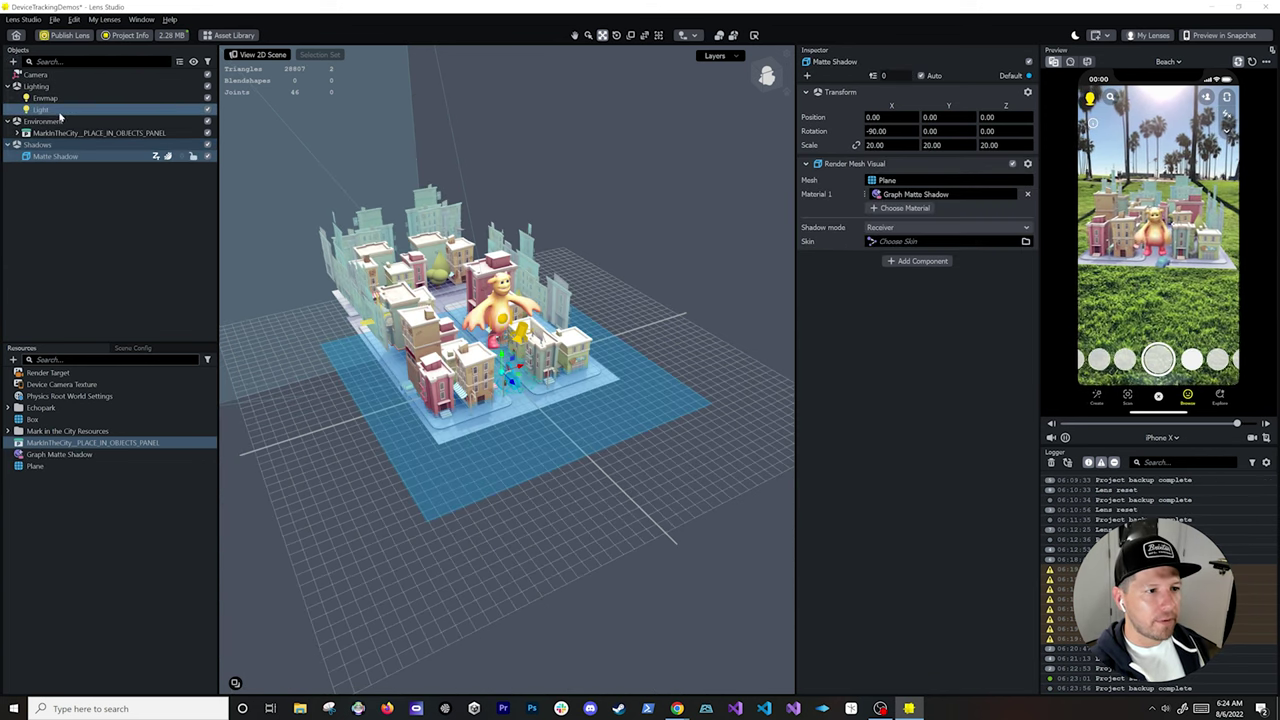
Step: Enable shadows on the directional Light
left_click(60, 115)
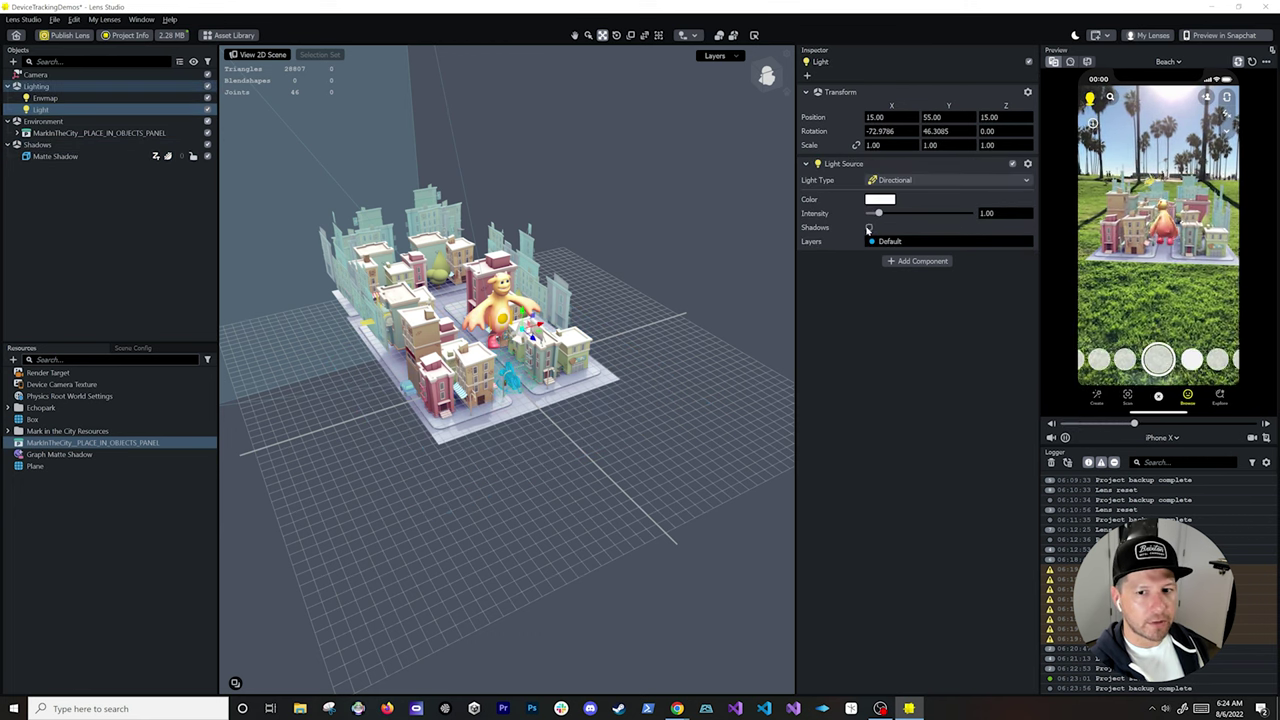
left_click(869, 228)
scroll(590, 308, "up", 10)
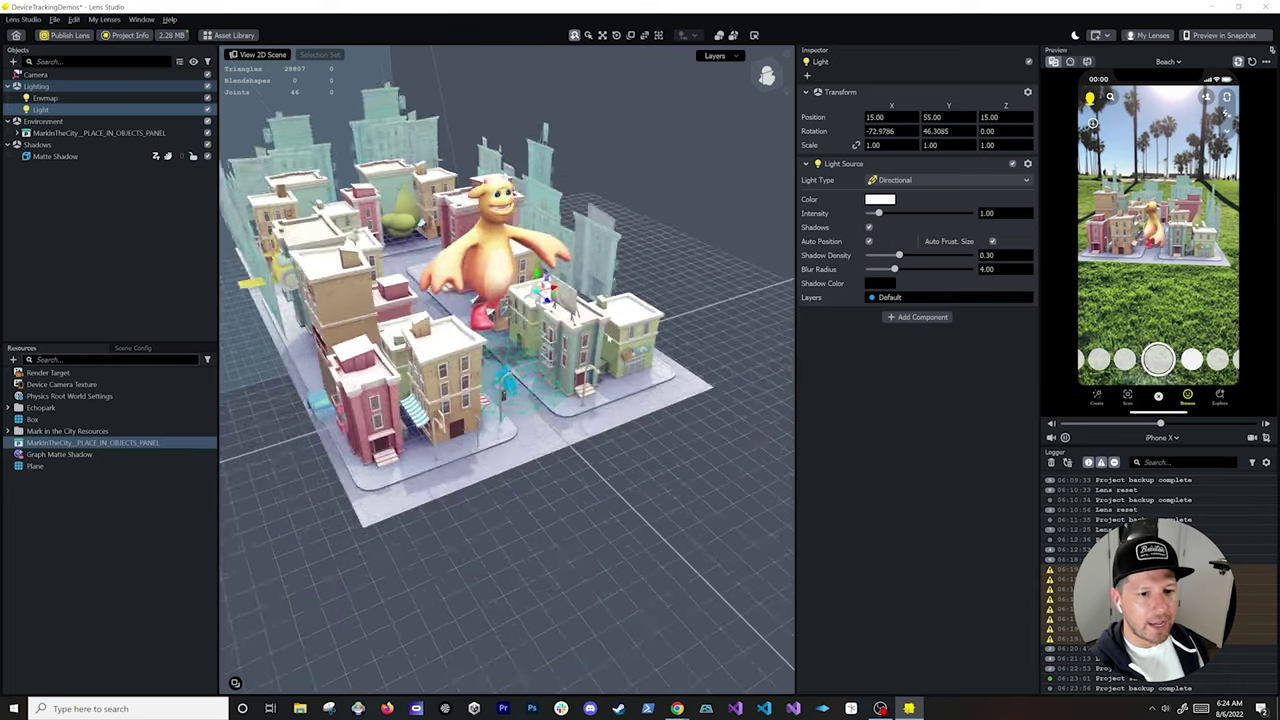
middle_click_drag(548, 336, 557, 348)
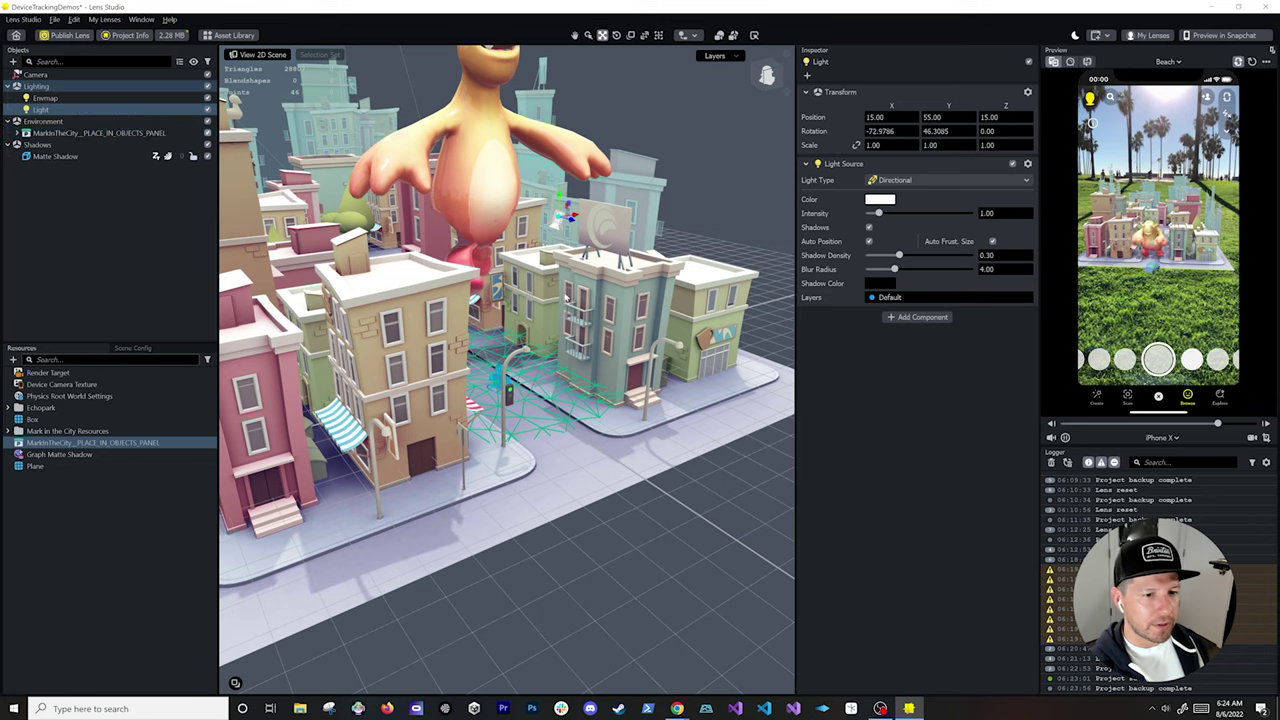
scroll(559, 356, "down", 4)
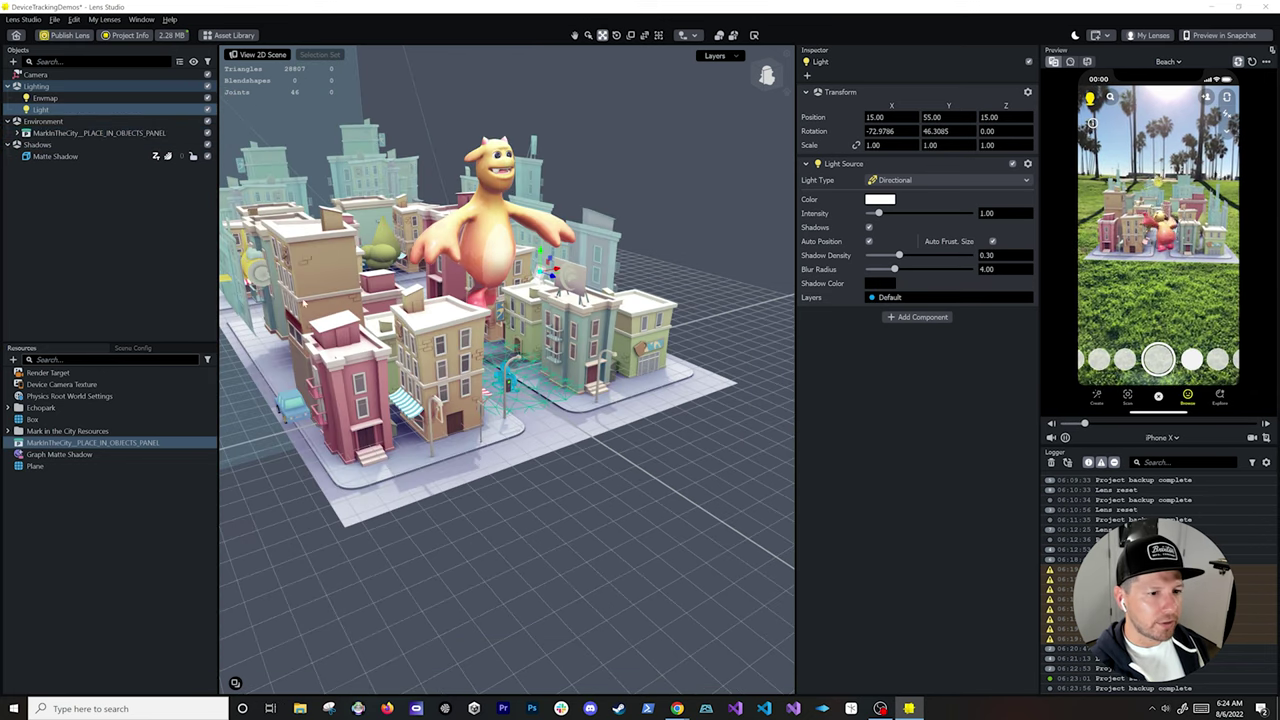
Step: Set the shadow mode of the tall corner building Box342 to Caster
left_click(318, 380)
left_click(294, 270)
middle_click_drag(428, 298, 483, 314)
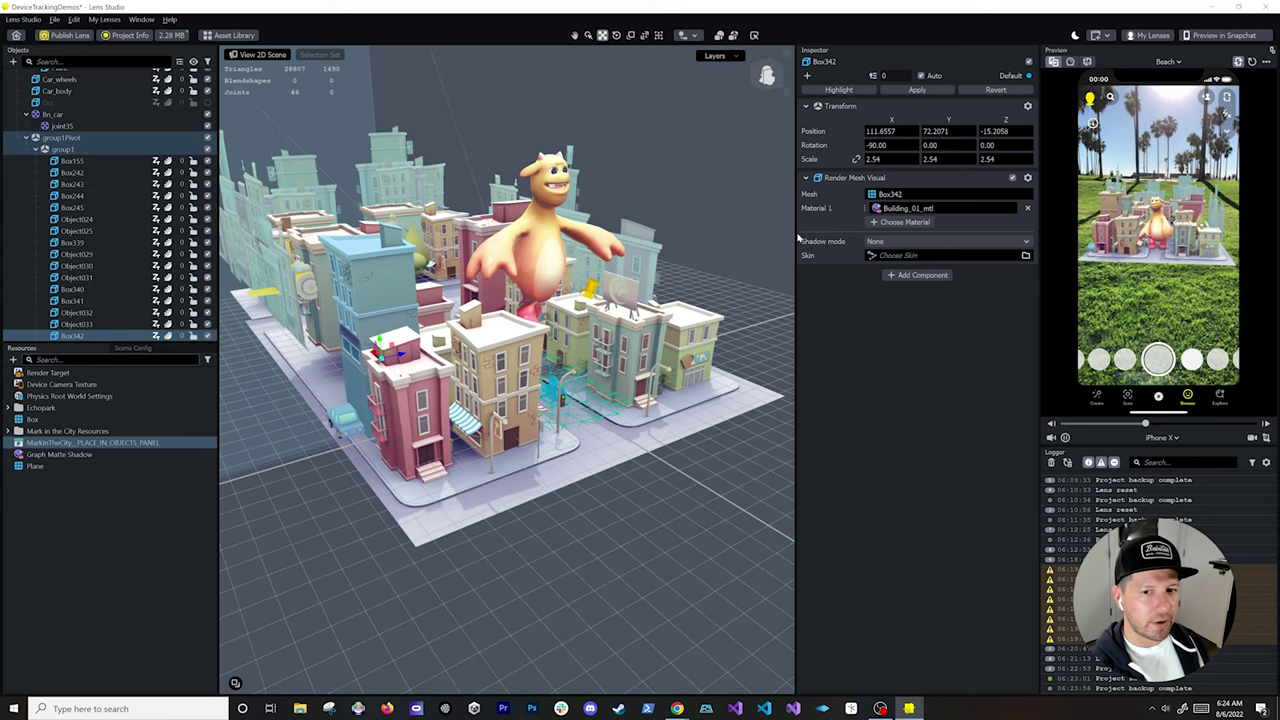
left_click(871, 245)
left_click(875, 257)
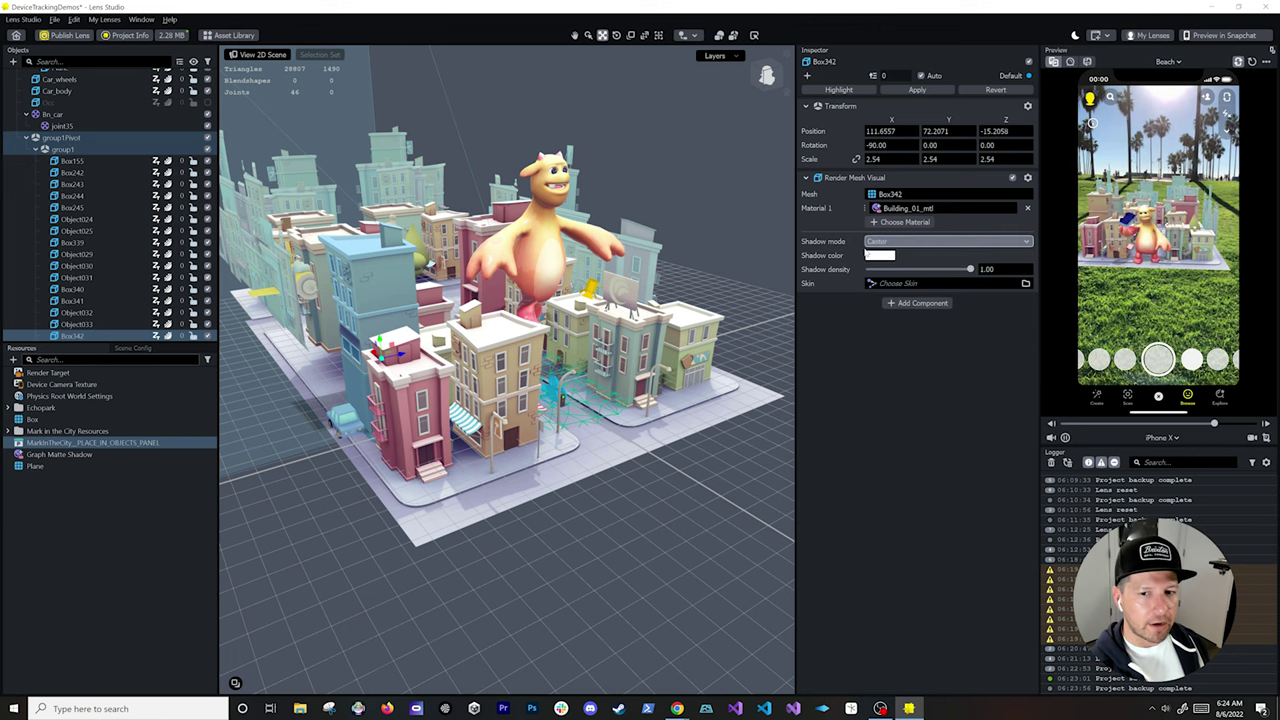
Step: Set the shadow mode of all mesh objects in the city group, from Box155 through Object054, to Caster
left_click_drag(600, 255, 700, 300, "alt")
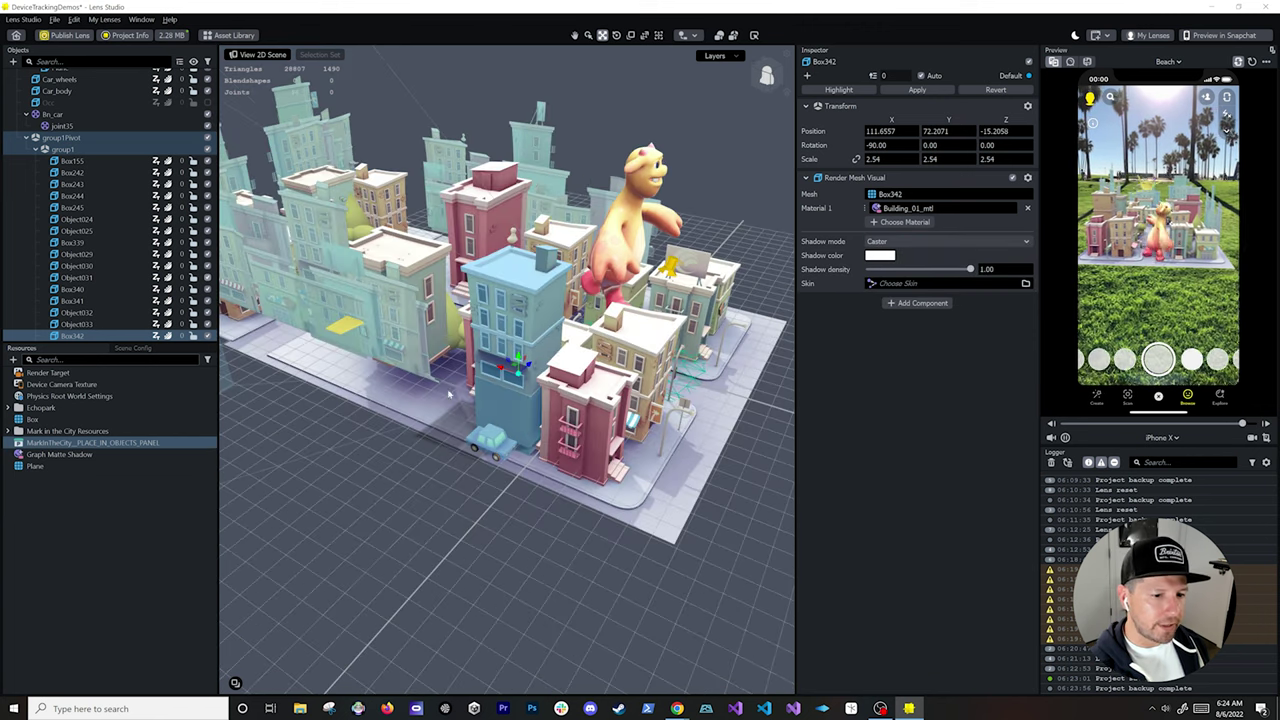
scroll(407, 481, "up", 3)
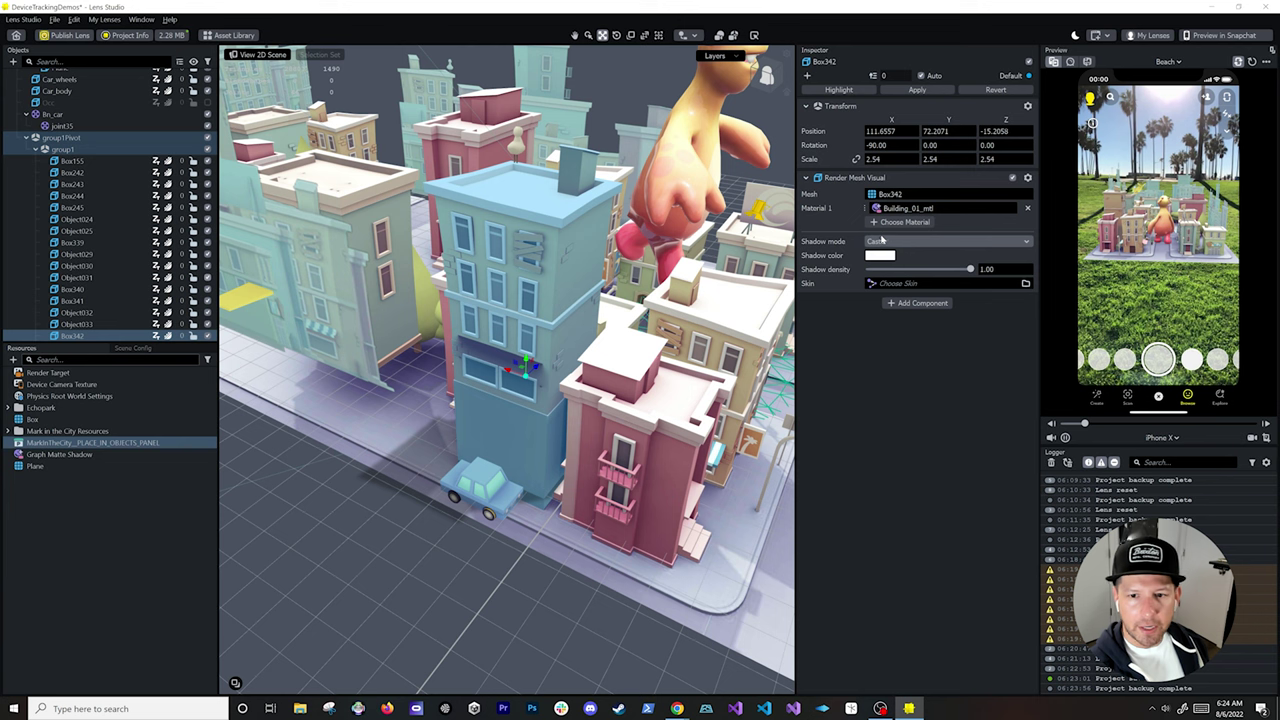
double_click(99, 161)
scroll(113, 279, "down", 10)
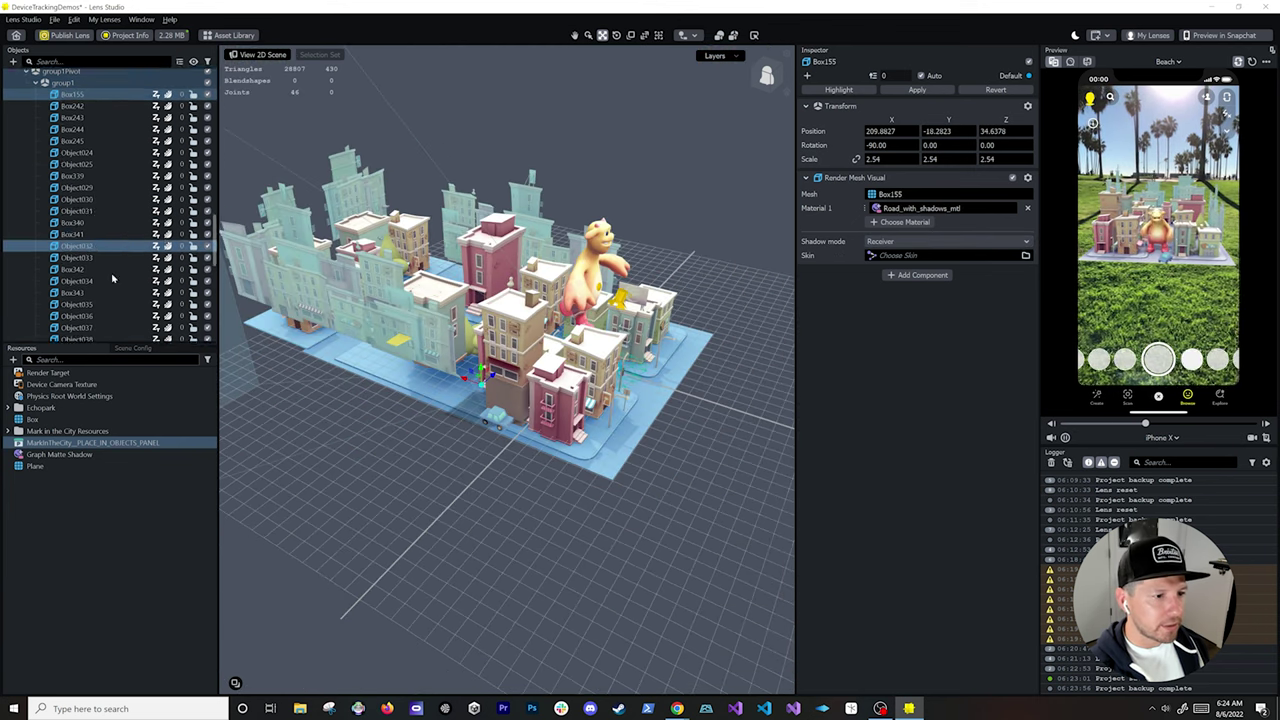
left_click(115, 231, "shift")
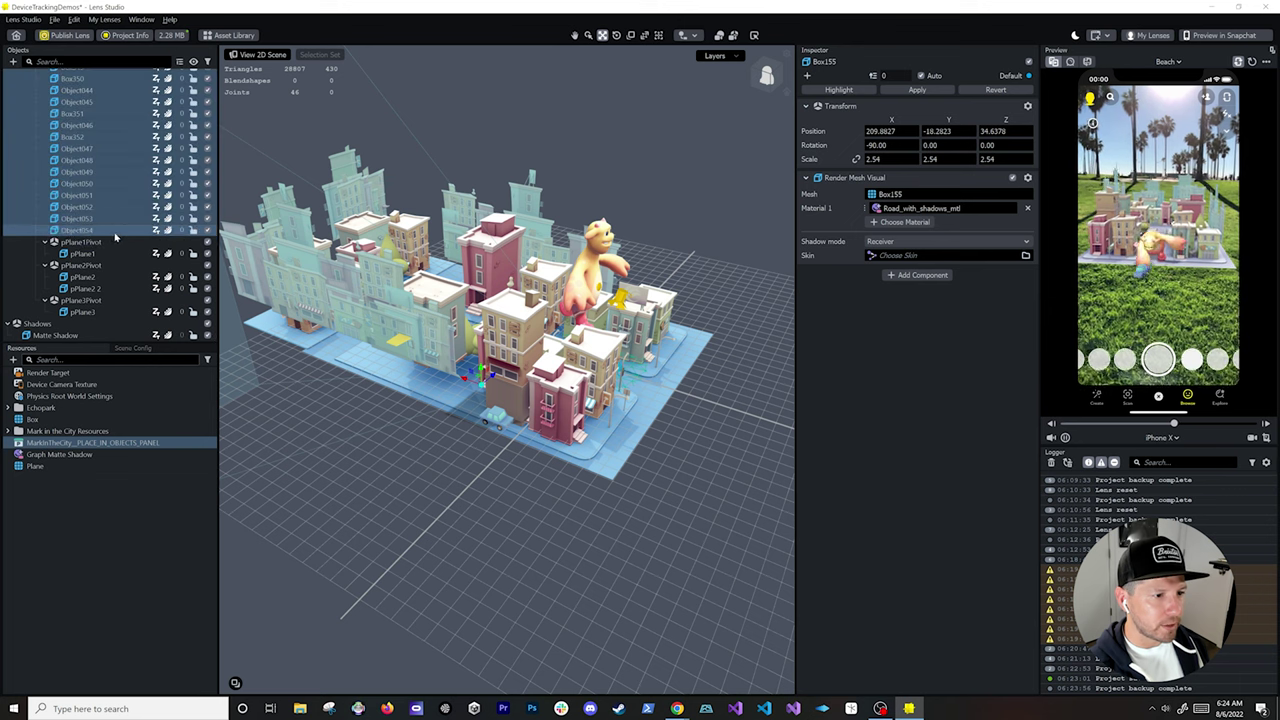
left_click(868, 227)
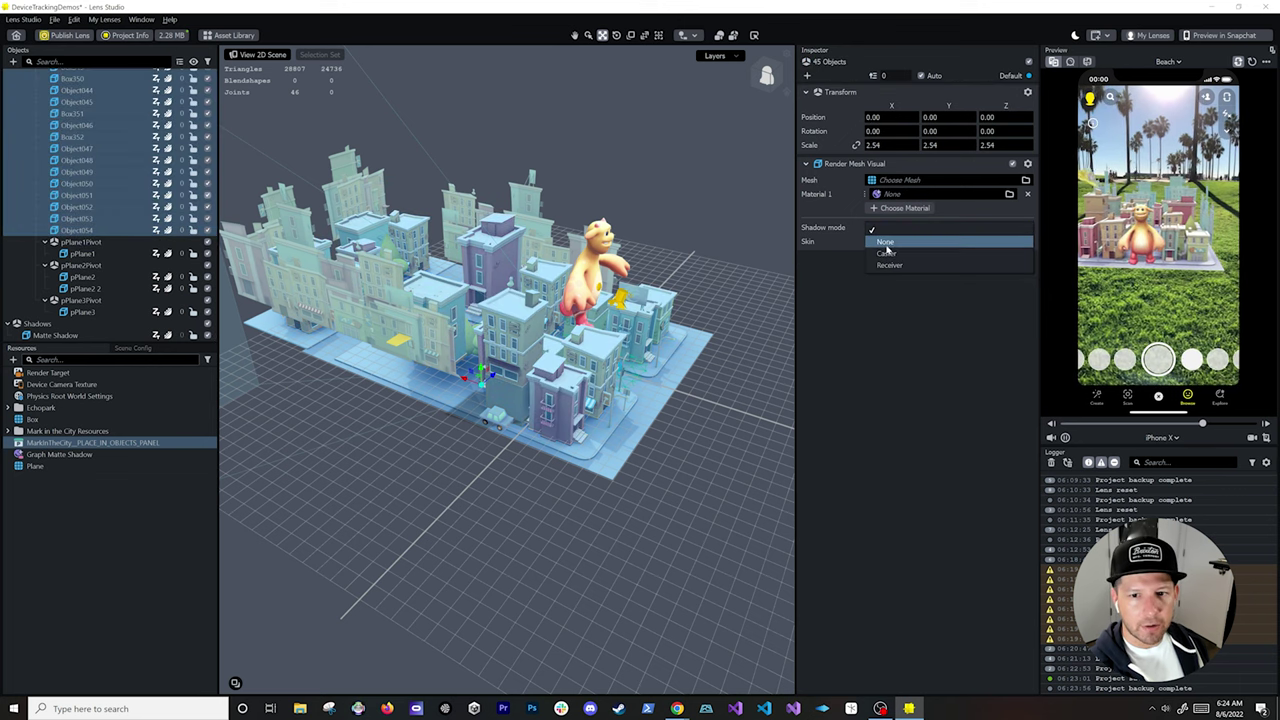
left_click(885, 247)
left_click_drag(757, 260, 579, 264, "alt")
right_click_drag(578, 264, 680, 193)
left_click(680, 193)
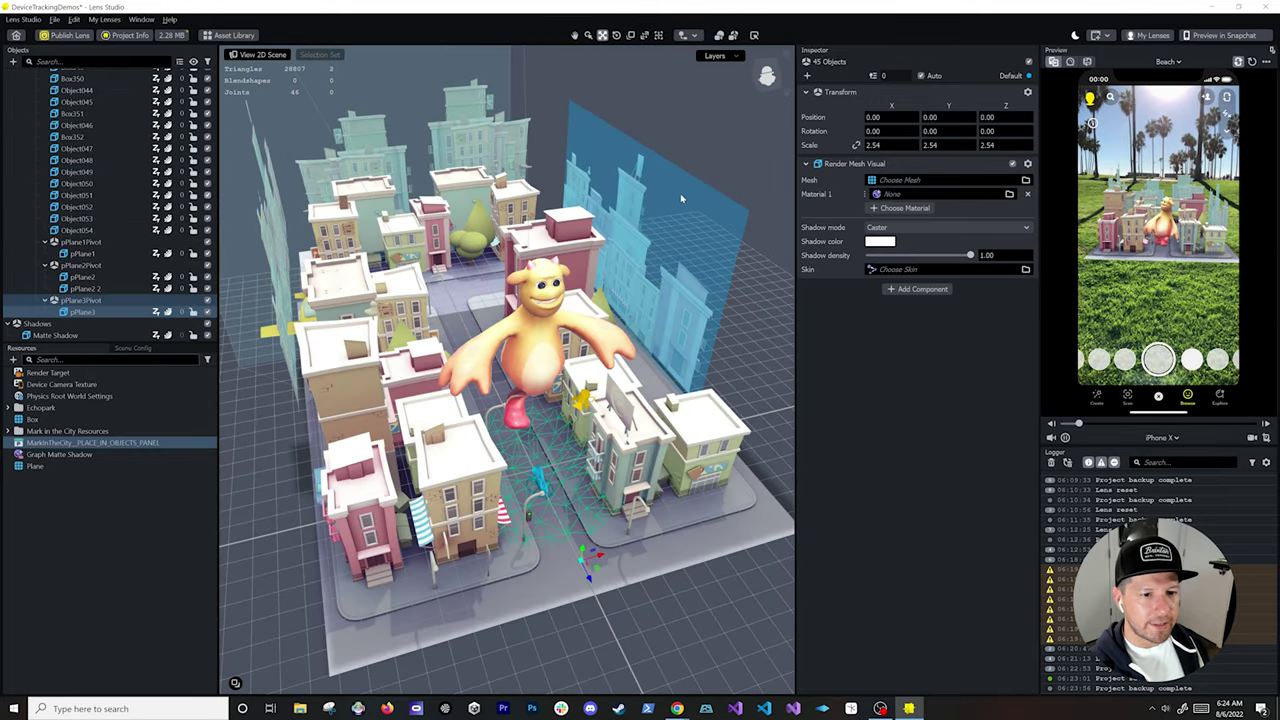
left_click_drag(428, 306, 375, 466, "alt")
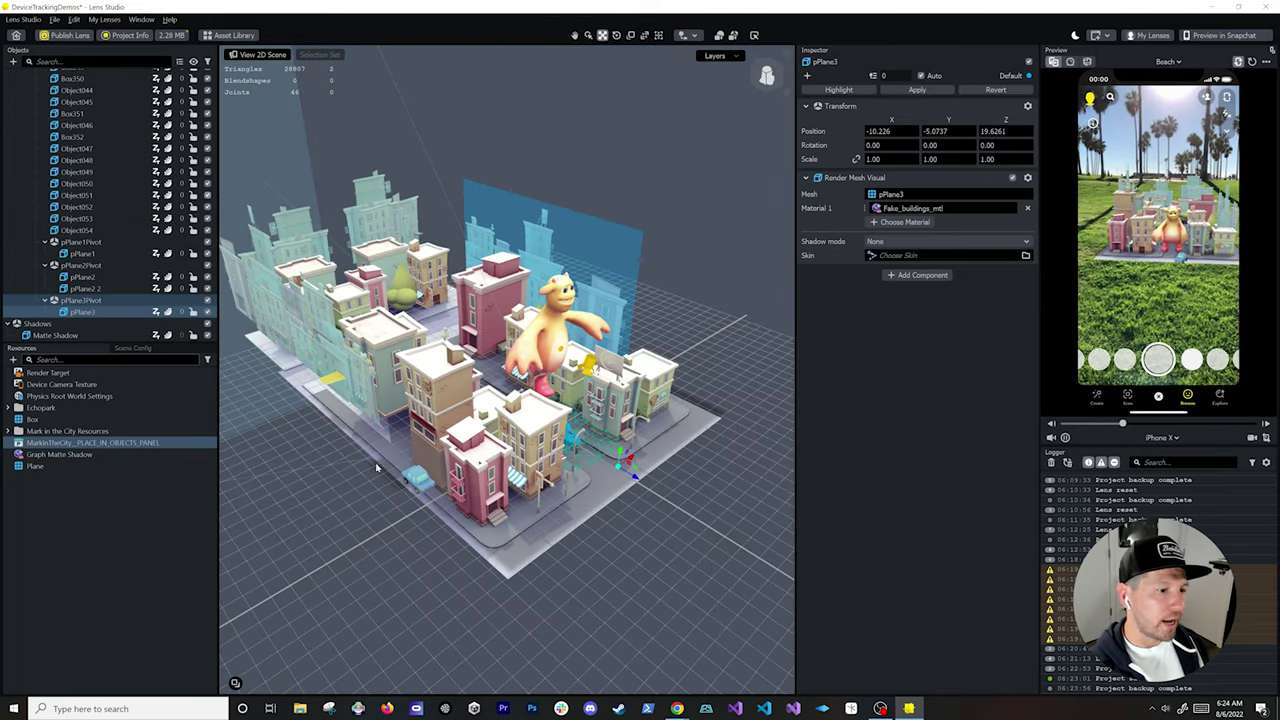
left_click(334, 481)
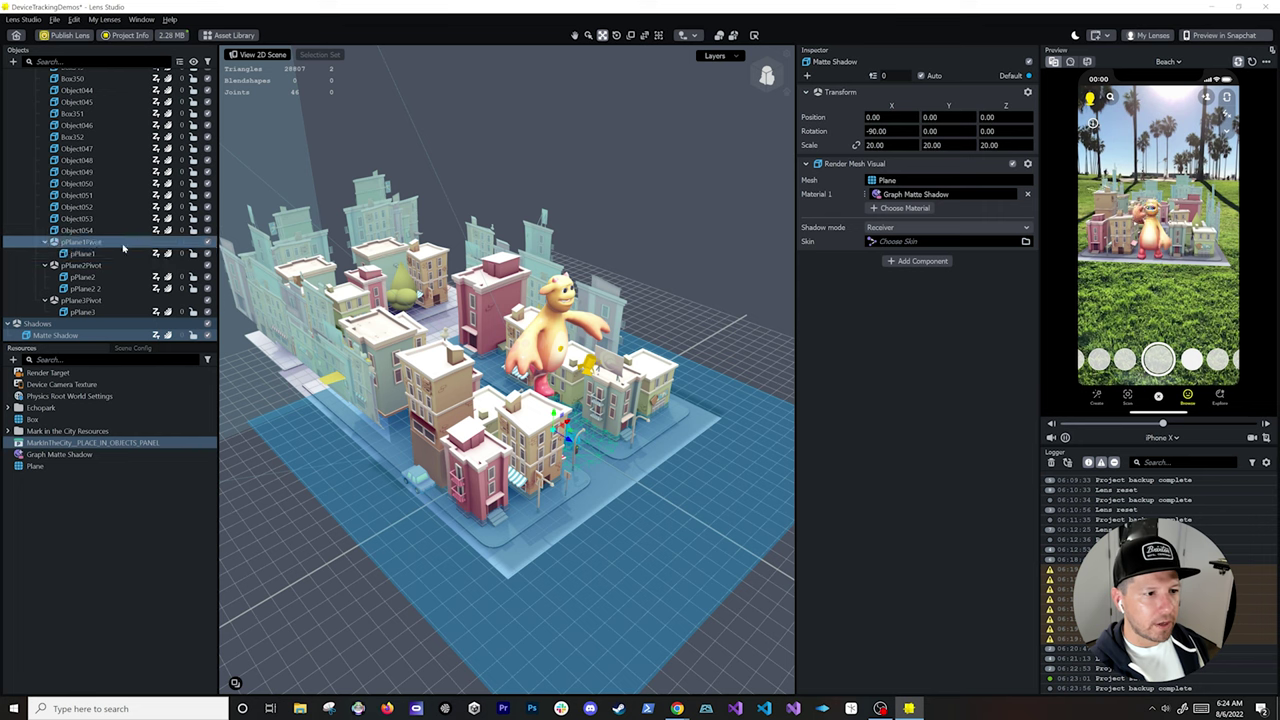
Step: Raise the directional Light to a Y position of 100
scroll(120, 150, "up", 10)
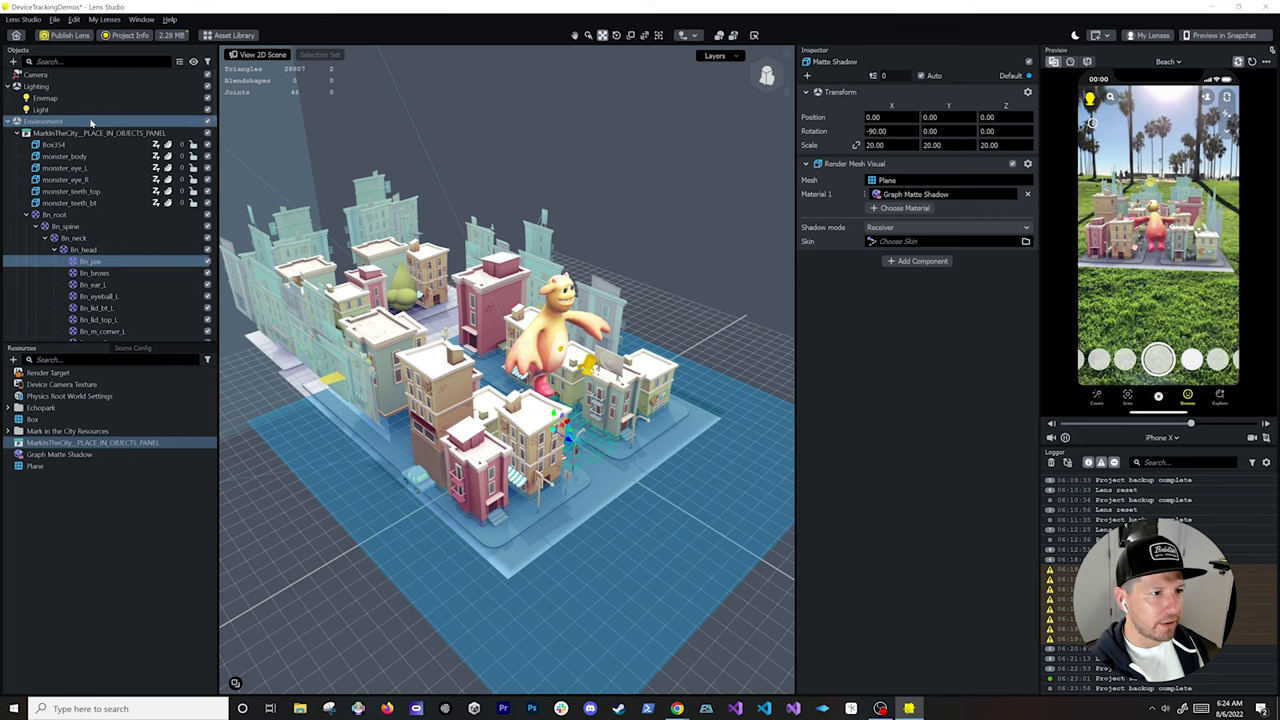
double_click(96, 110)
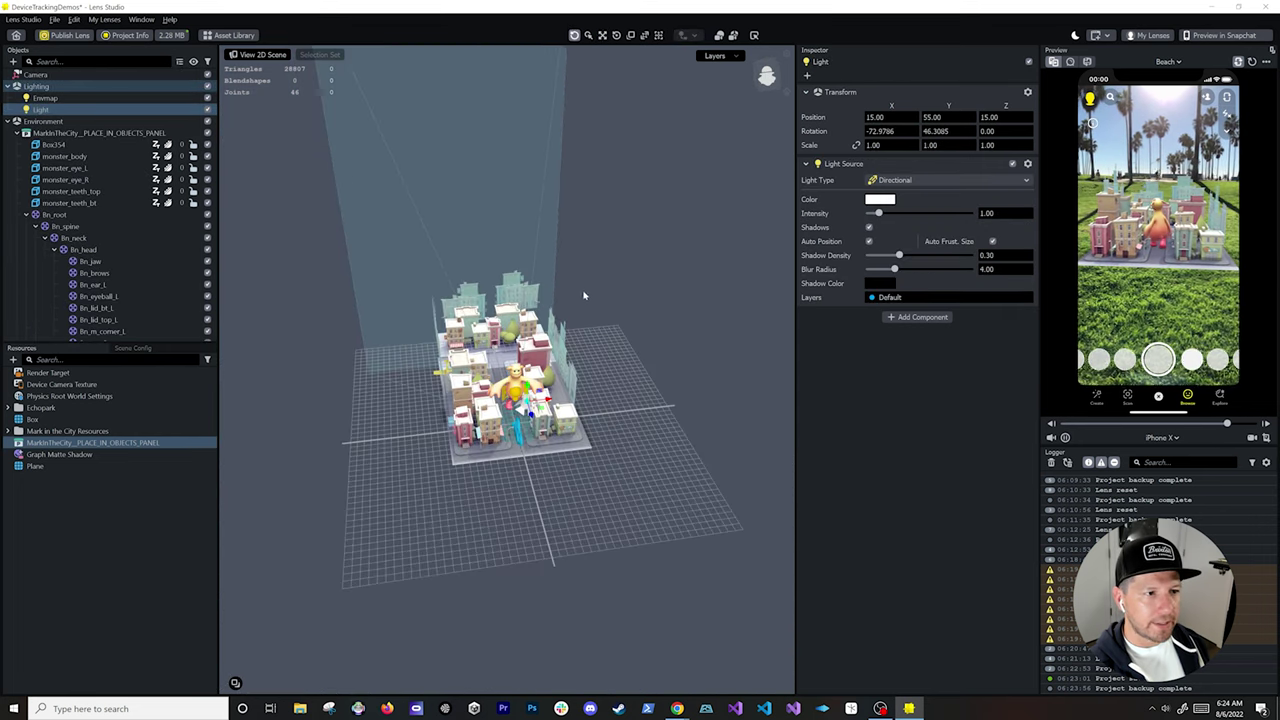
scroll(615, 300, "up", 5)
key("w")
left_click_drag(606, 320, 690, 275, "alt")
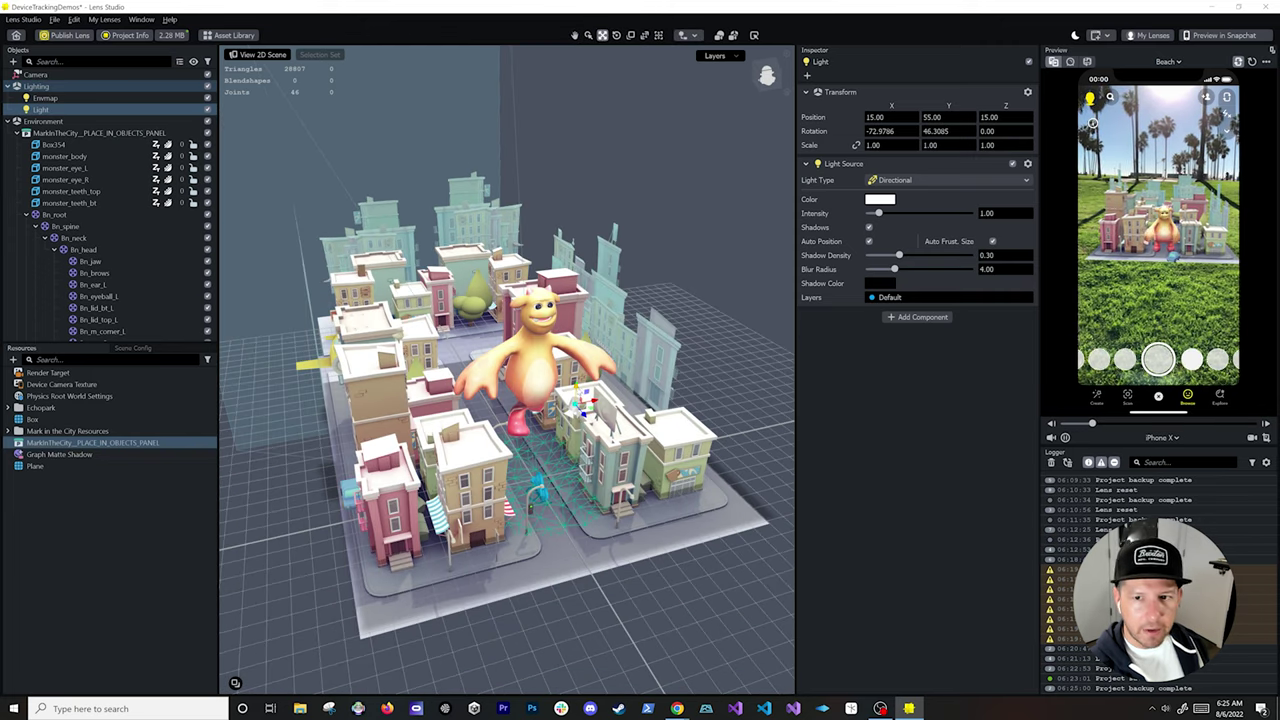
left_click_drag(576, 388, 578, 349)
left_click(934, 117)
double_click(934, 117)
type("10")
key("Return")
Step: Rotate the directional Light to about -94, 53, -42 degrees so the building shadows fall on the ground beside the city
mouse_move(560, 332)
left_mouse_down("alt")
mouse_move(585, 338)
mouse_move(575, 330)
left_mouse_up("alt")
key("r")
key("e")
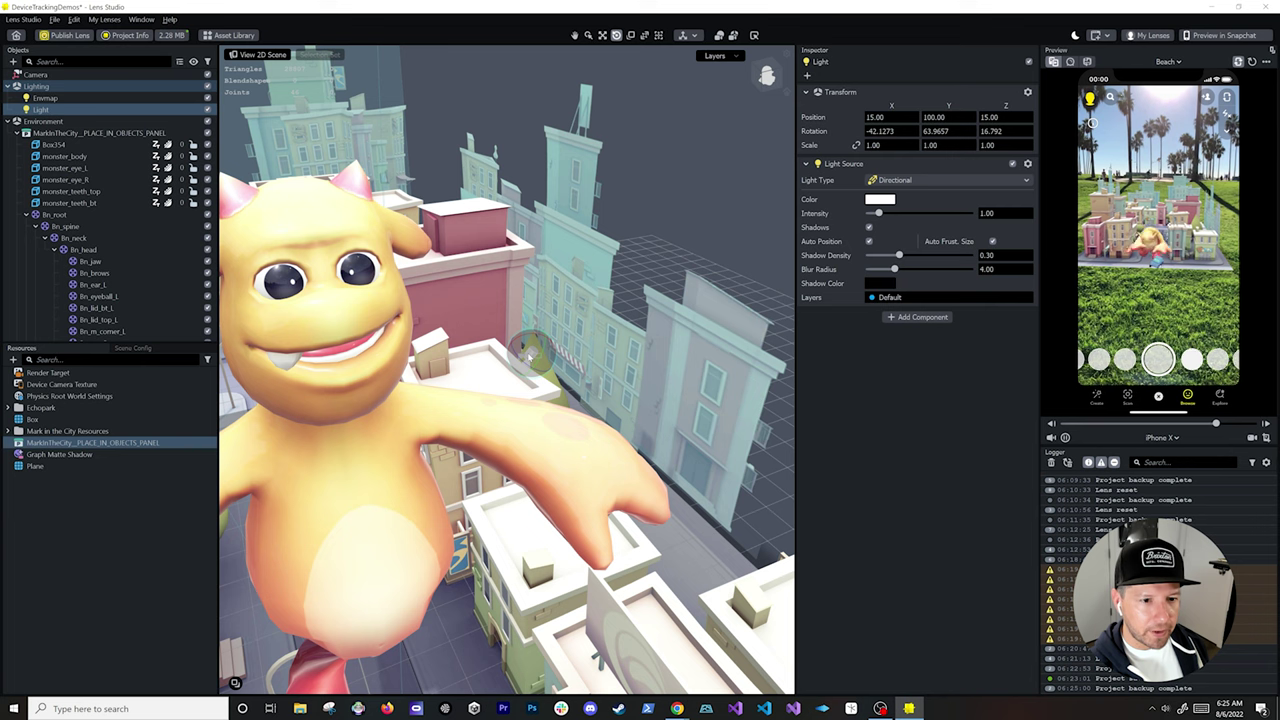
left_click_drag(530, 356, 540, 350)
scroll(637, 342, "down", 6)
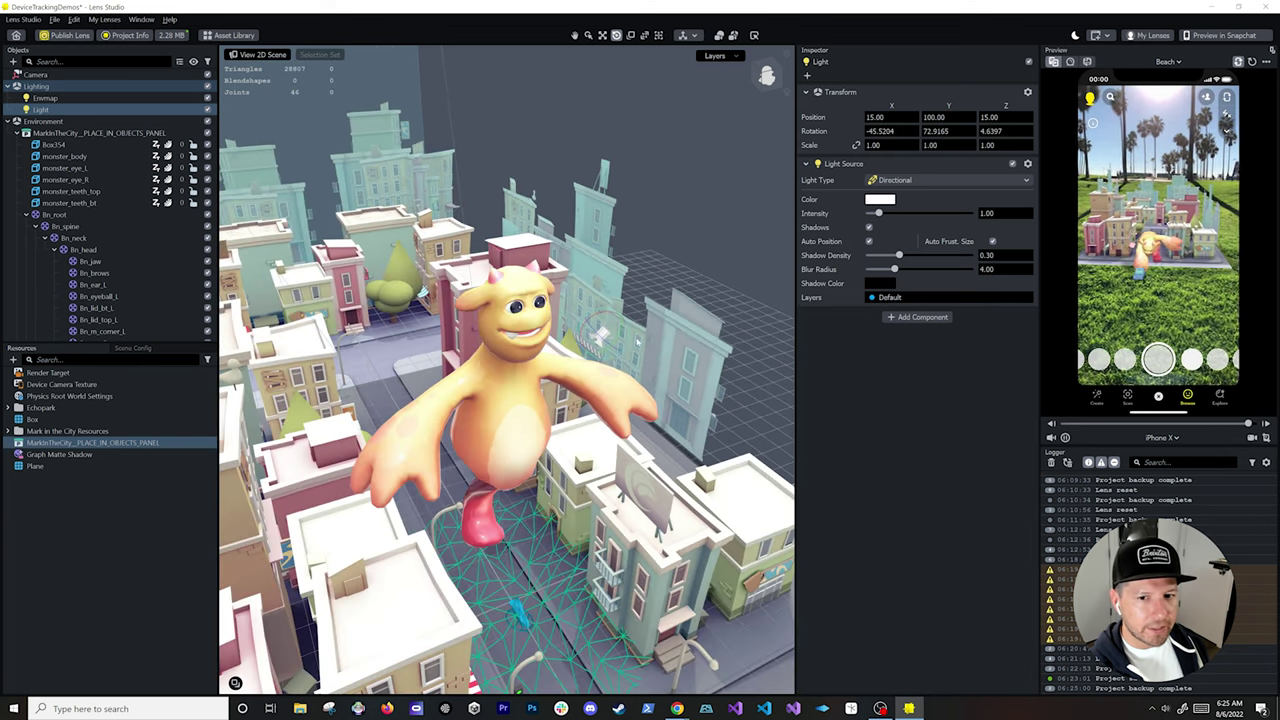
middle_click_drag(498, 379, 601, 356)
scroll(490, 335, "down", 3)
scroll(601, 356, "down", 3)
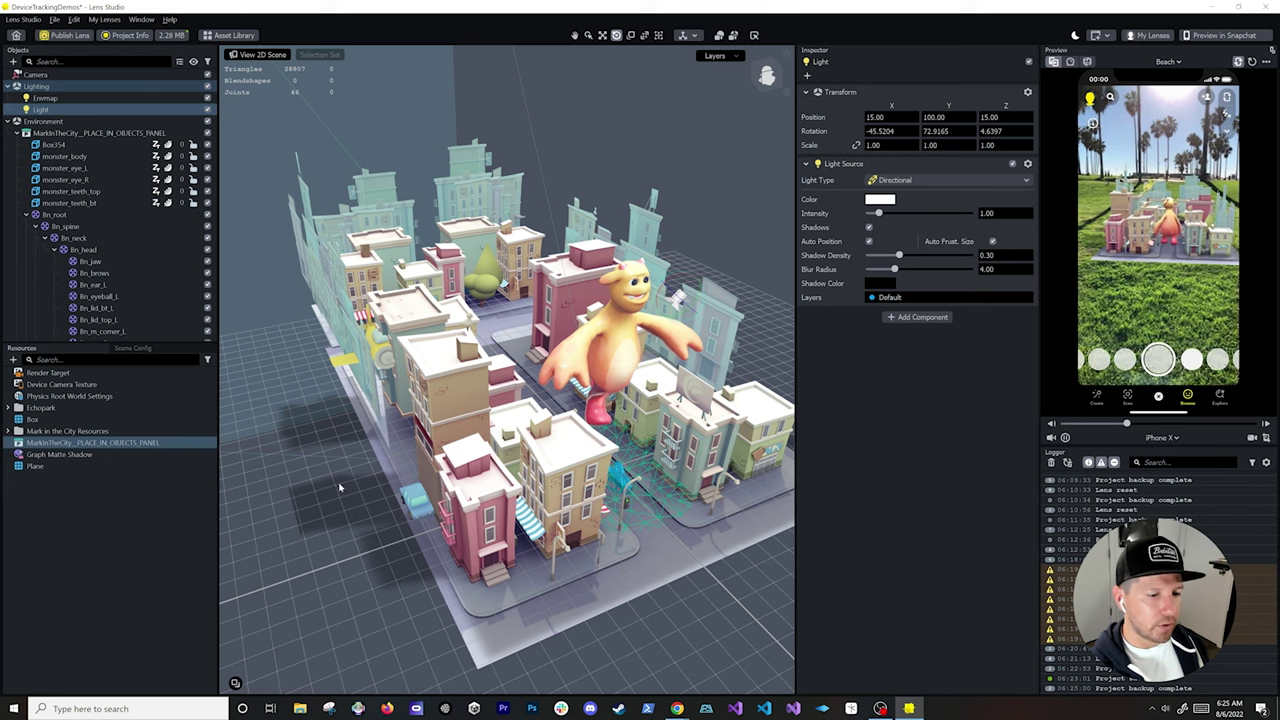
left_click_drag(704, 289, 376, 403)
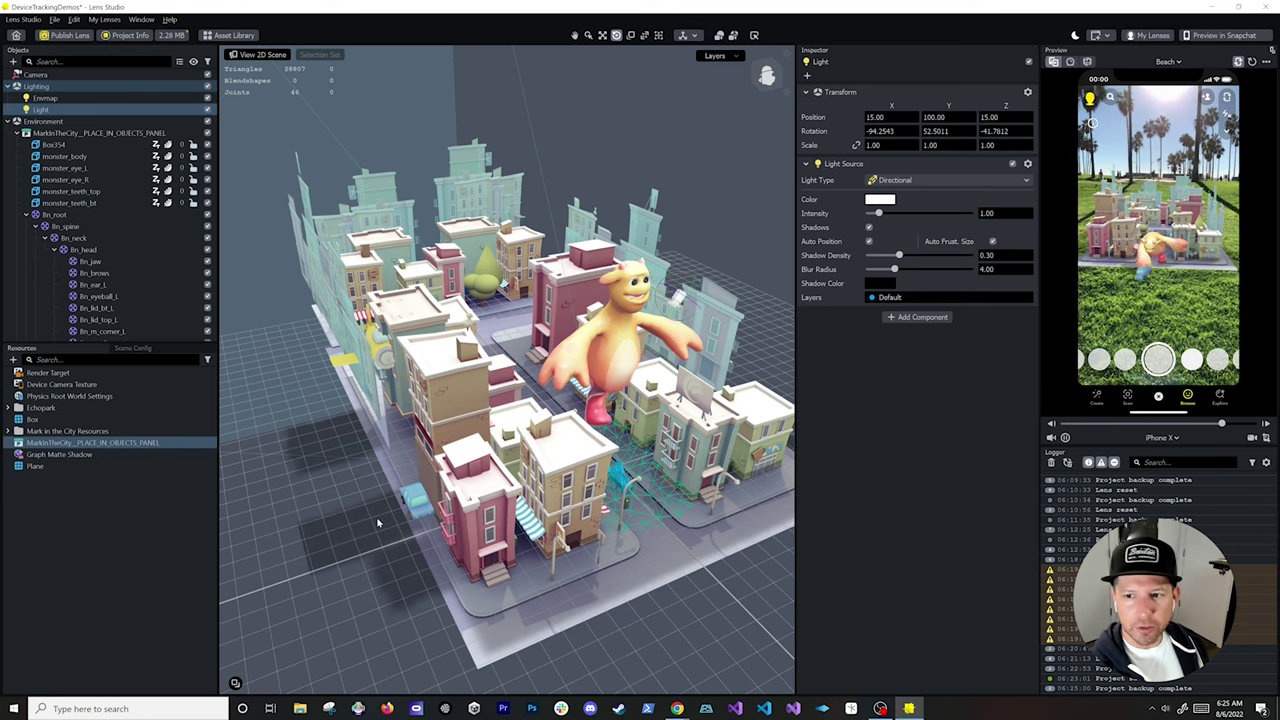
Step: Scale the Mark in the City model to 7 on all three axes
left_click(98, 132)
left_click(880, 159)
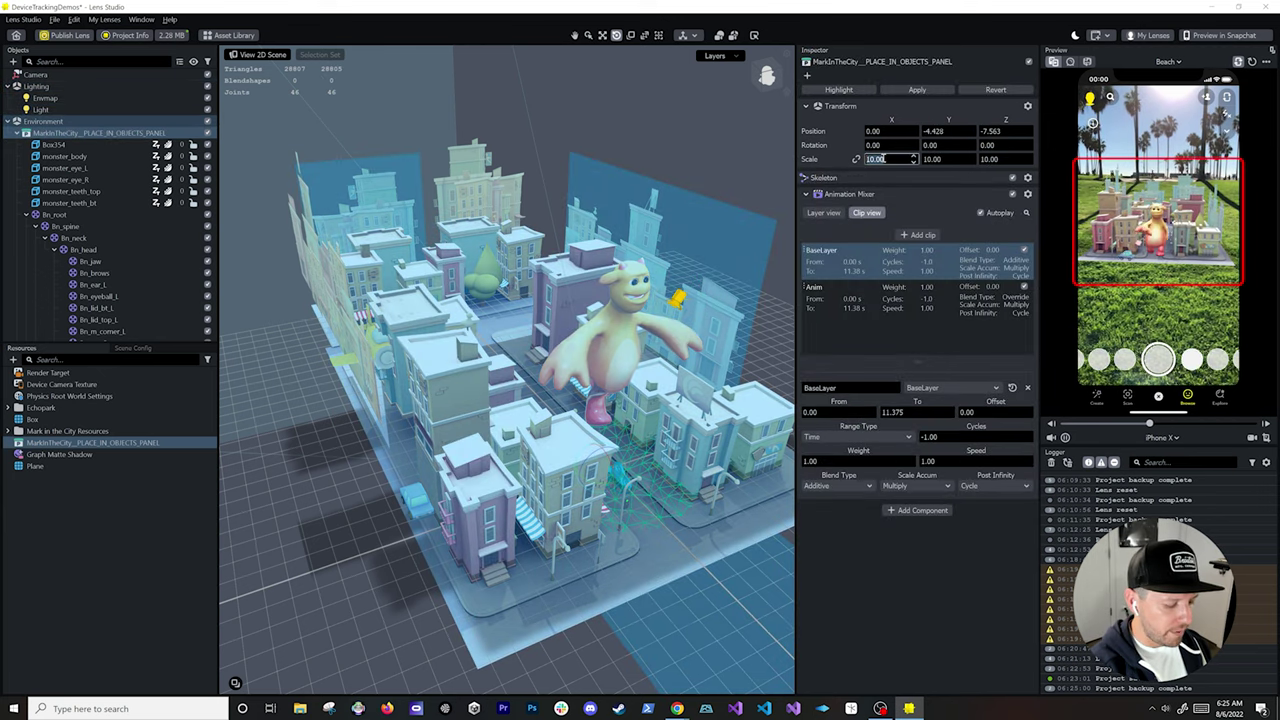
type("7")
key("Tab")
key("Tab")
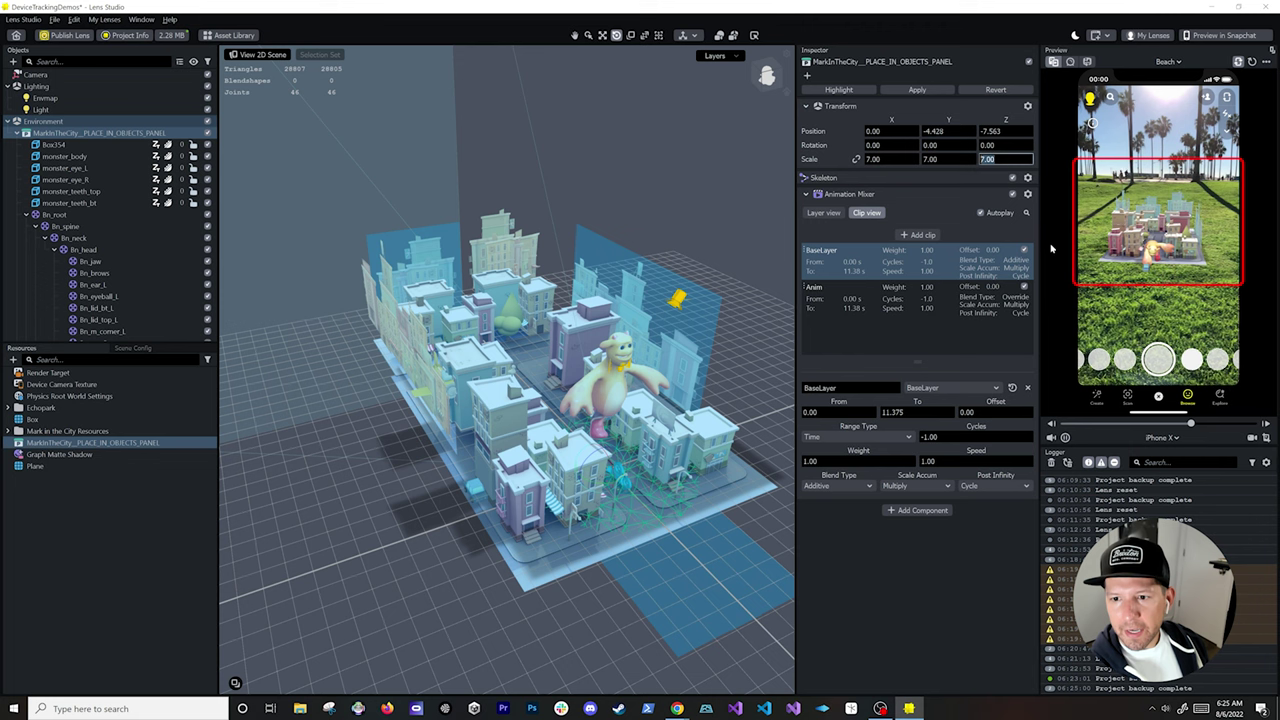
Step: Rotate the directional Light to about -104, 54, -55 degrees and set its shadow density to 0.29
left_click(678, 298)
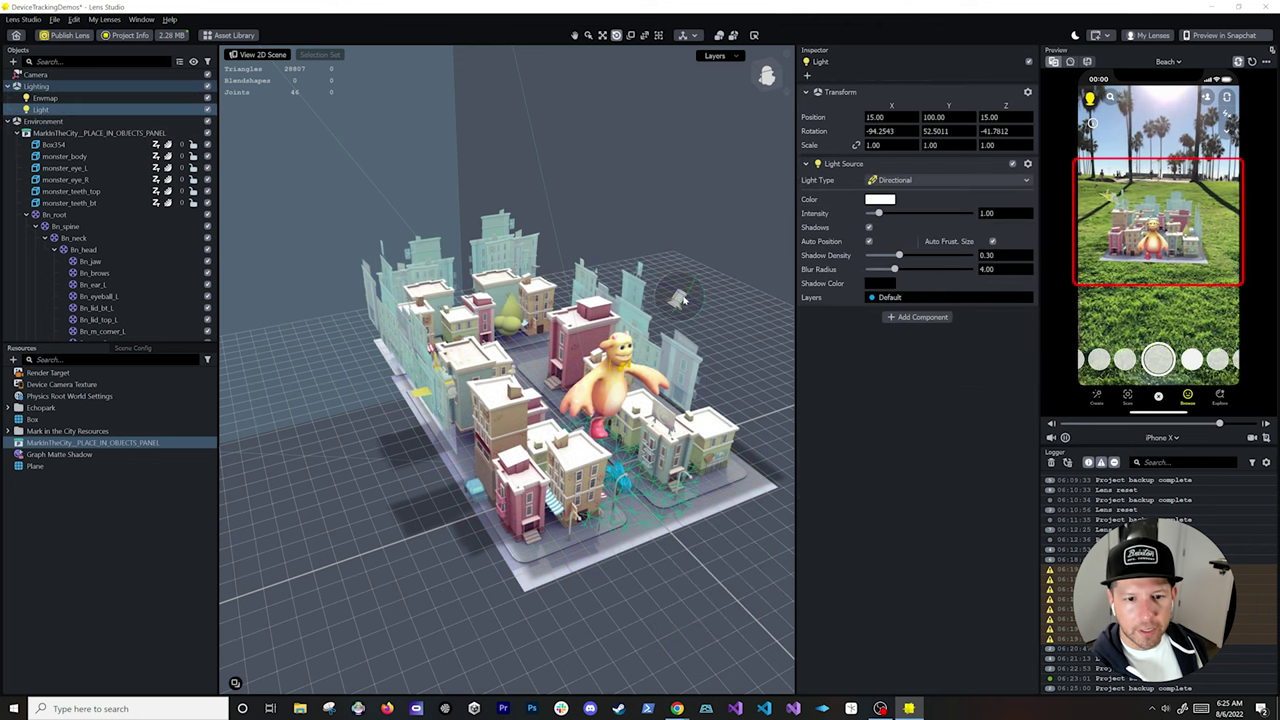
left_click_drag(678, 298, 679, 300)
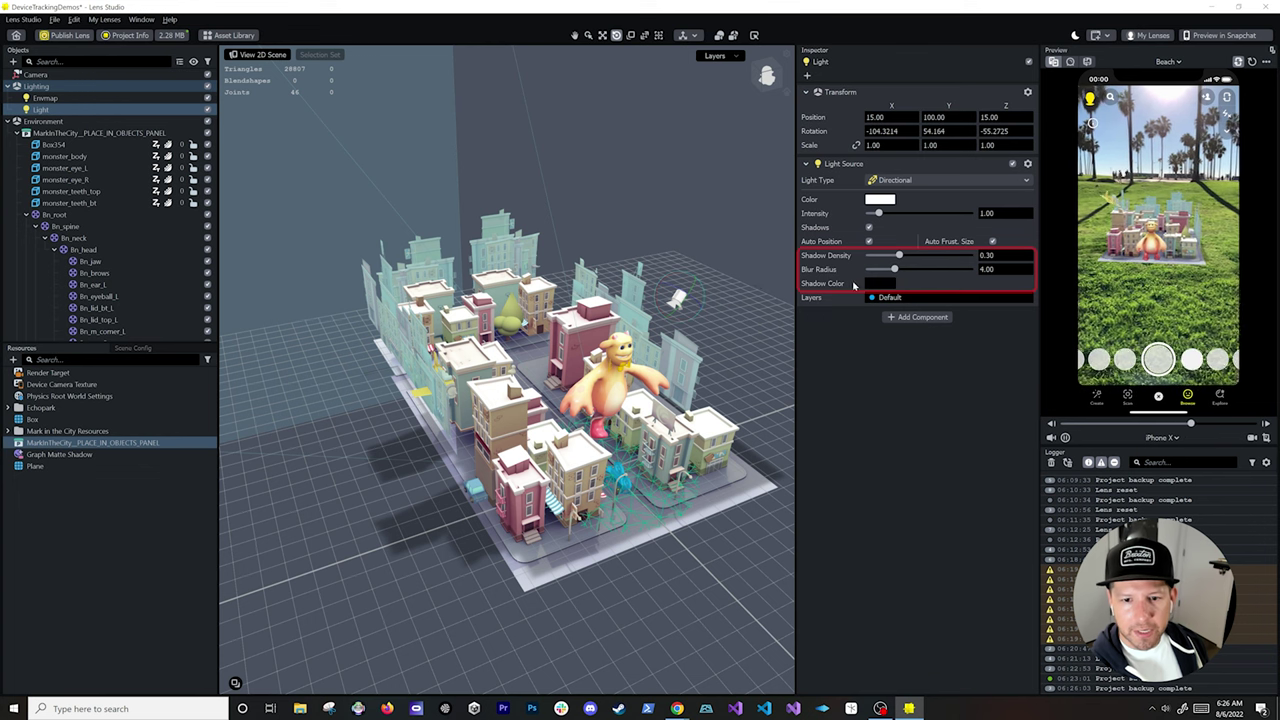
mouse_move(898, 258)
left_mouse_down()
mouse_move(928, 260)
mouse_move(897, 265)
left_mouse_up()
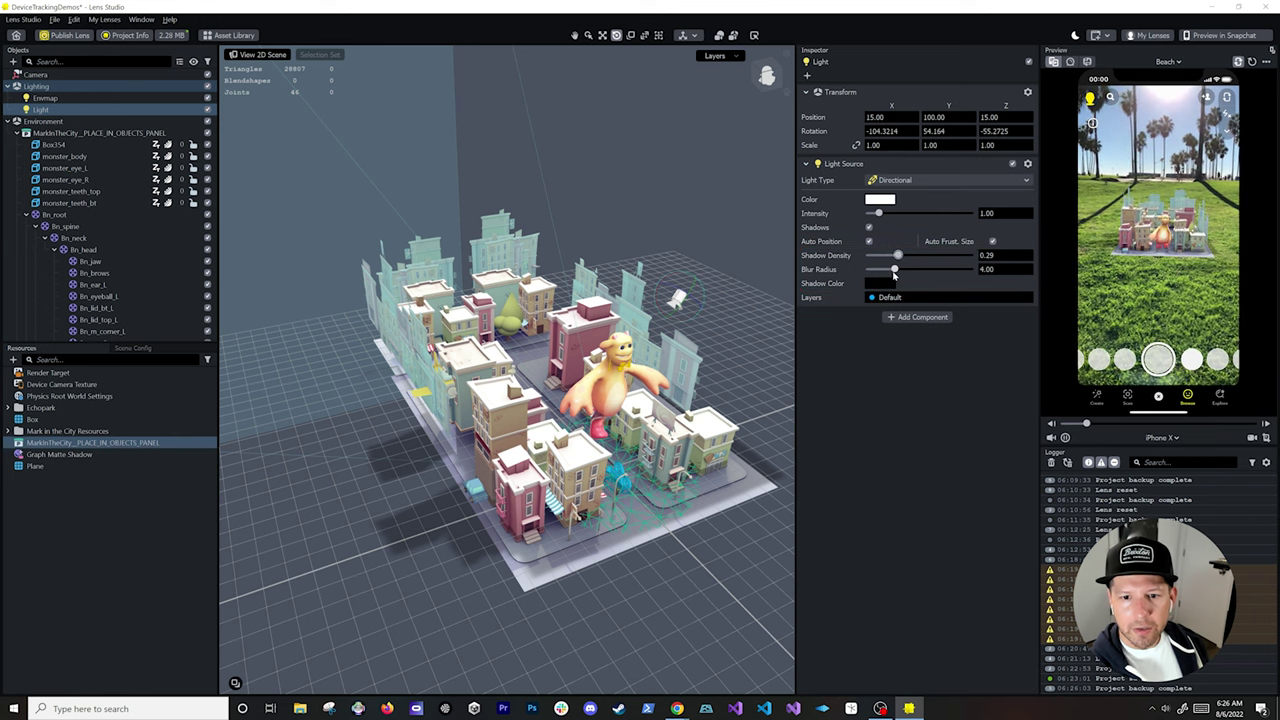
left_click_drag(895, 271, 895, 270)
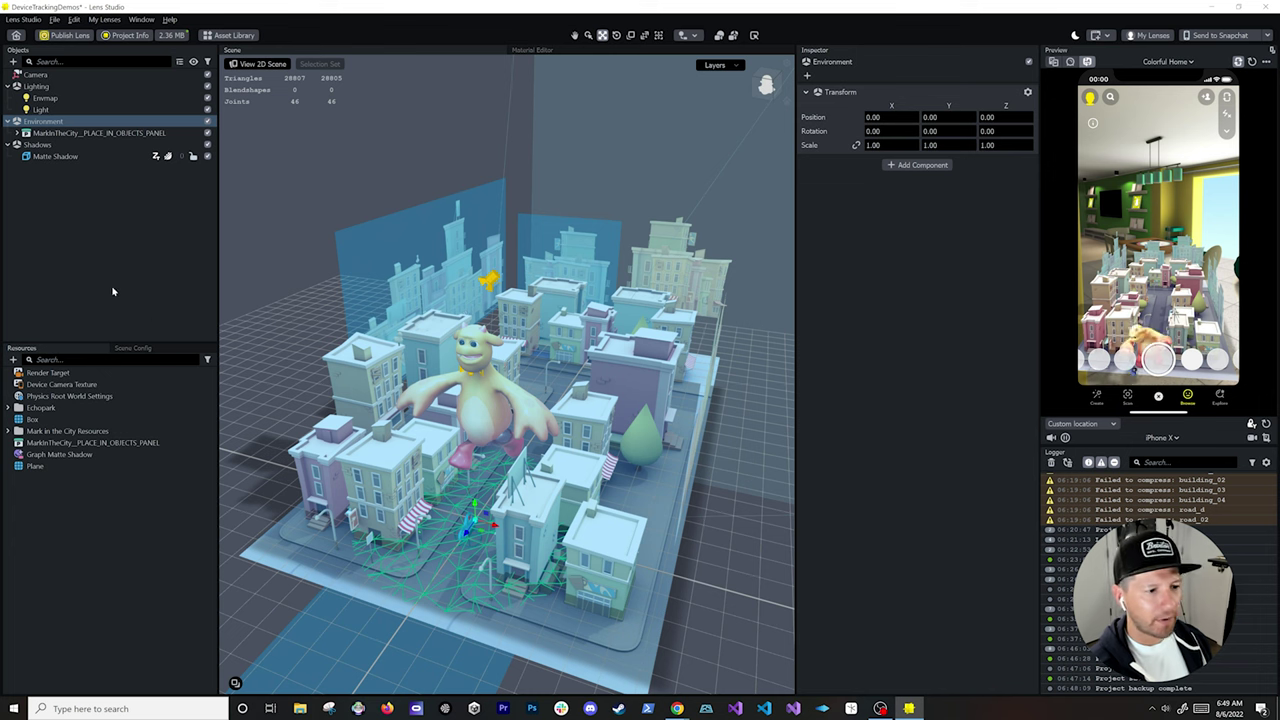
Step: Create an empty root scene object named SelectionArea
right_click(76, 199)
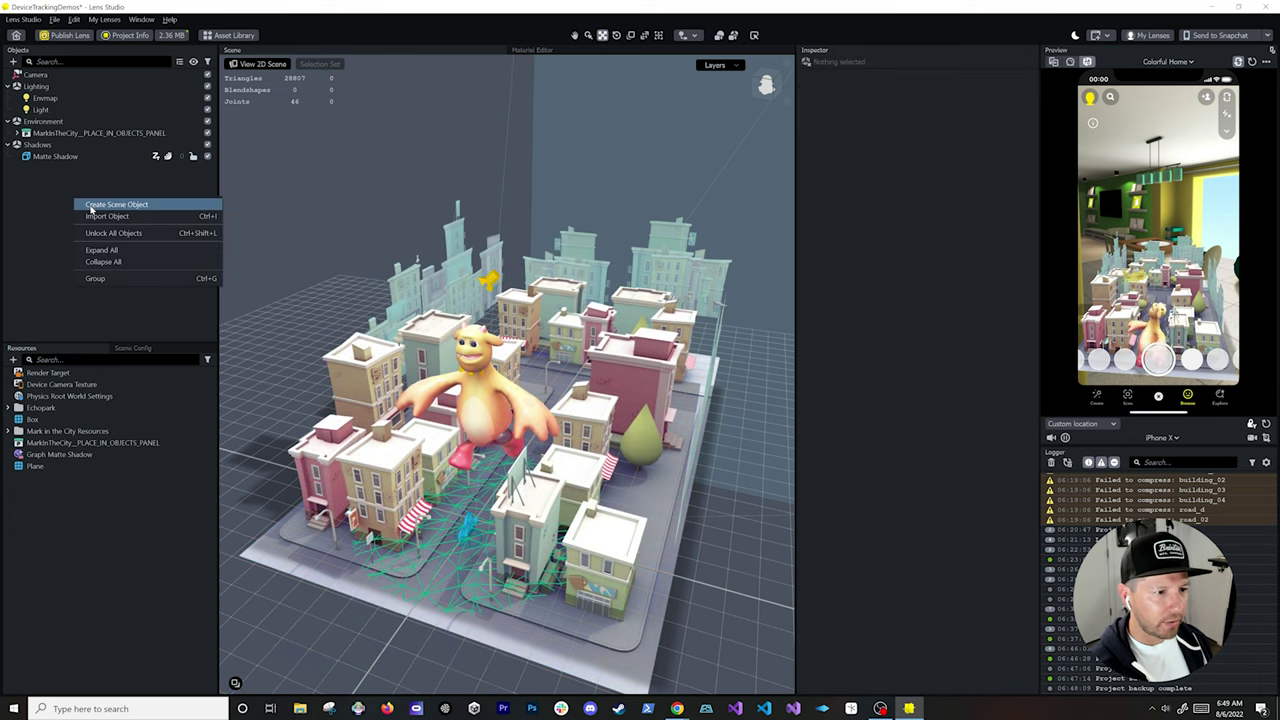
left_click(90, 205)
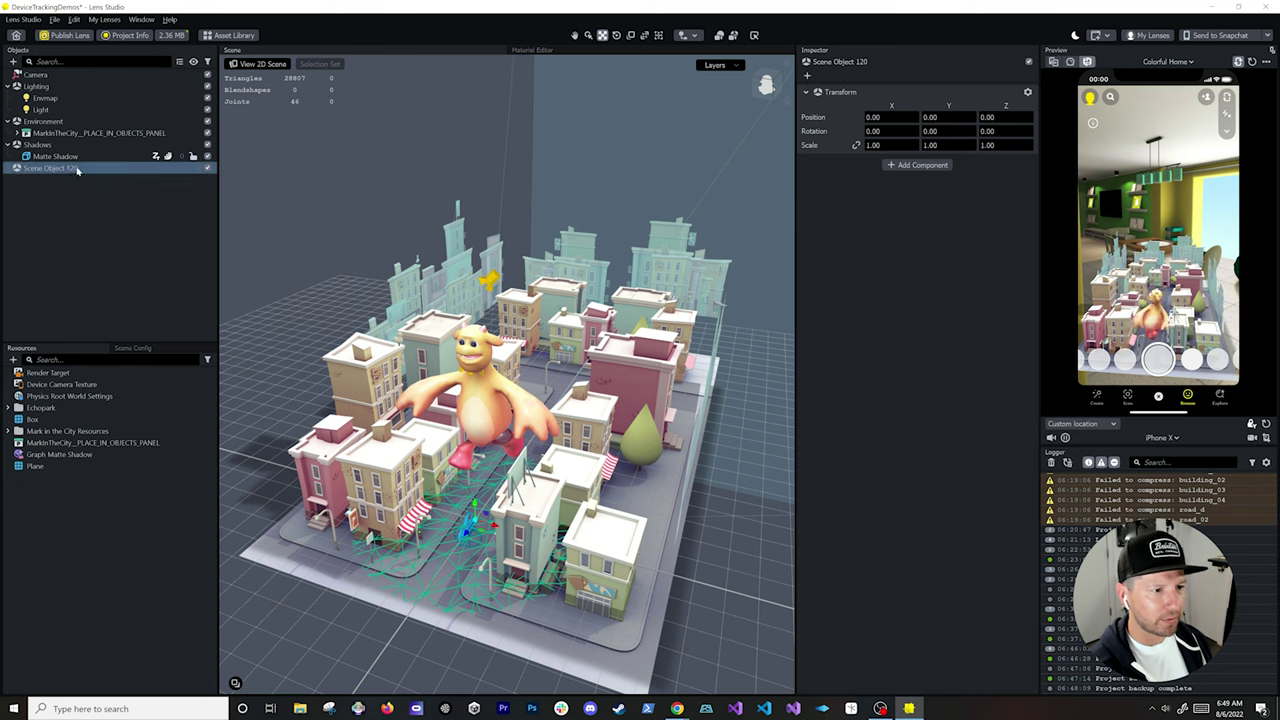
double_click(70, 169)
type("CelectionAr")
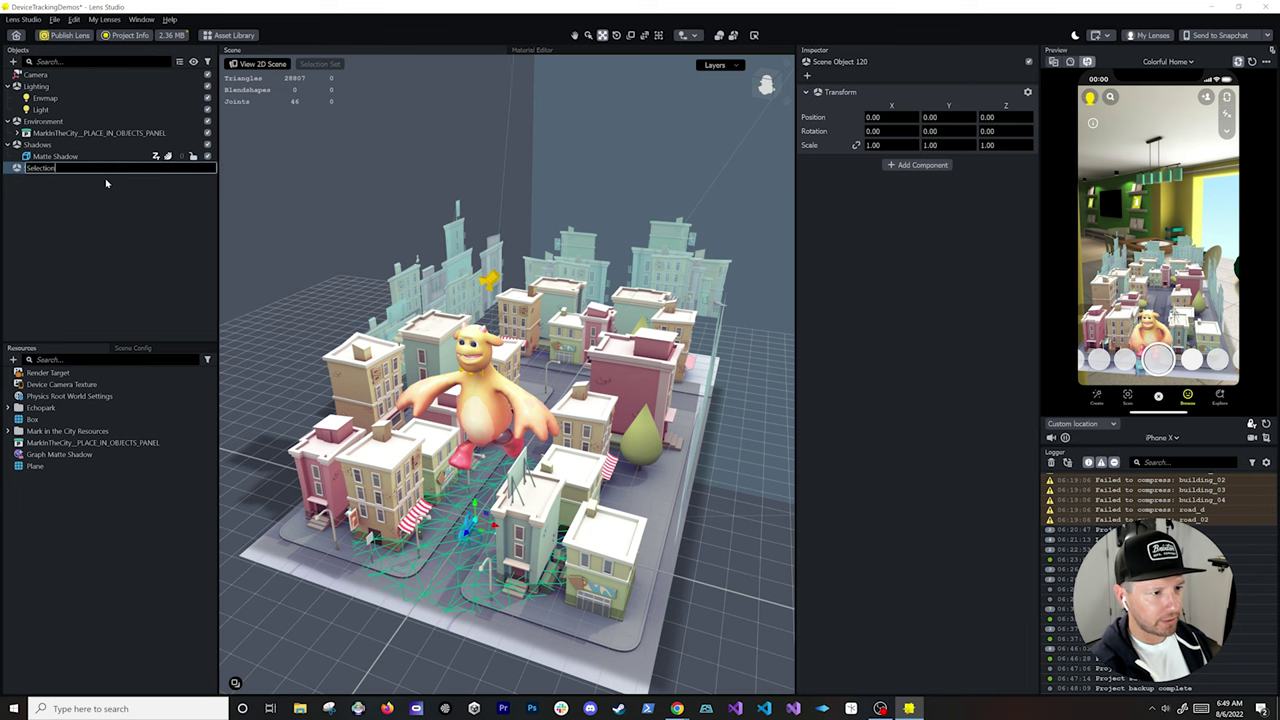
type("ea")
key("Return")
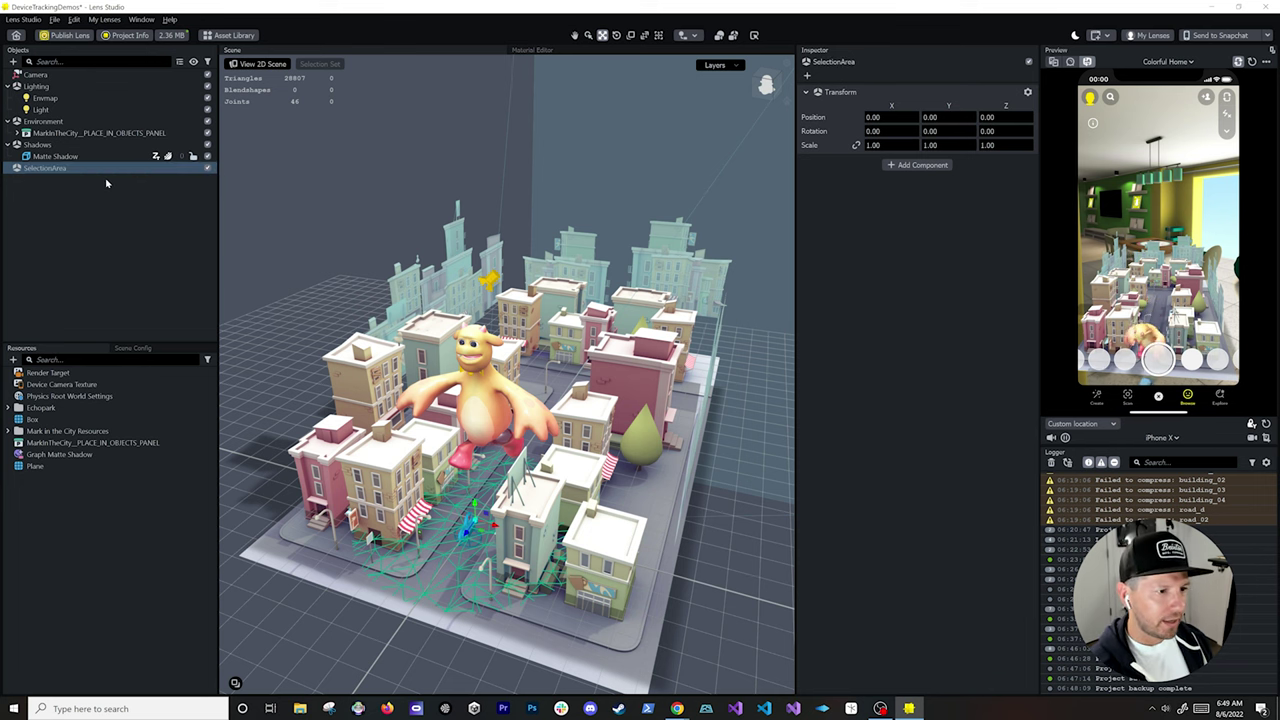
Step: Add a Box mesh inside the SelectionArea object
left_click(13, 60)
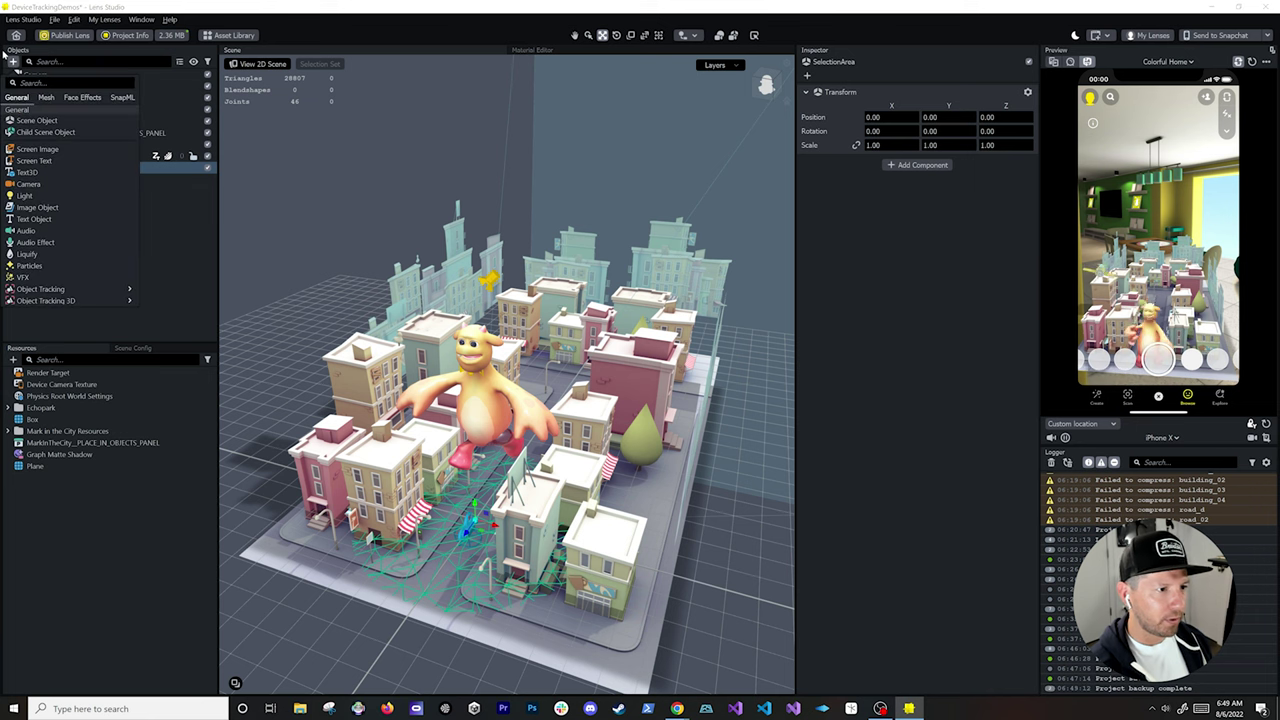
type("box")
key("Return")
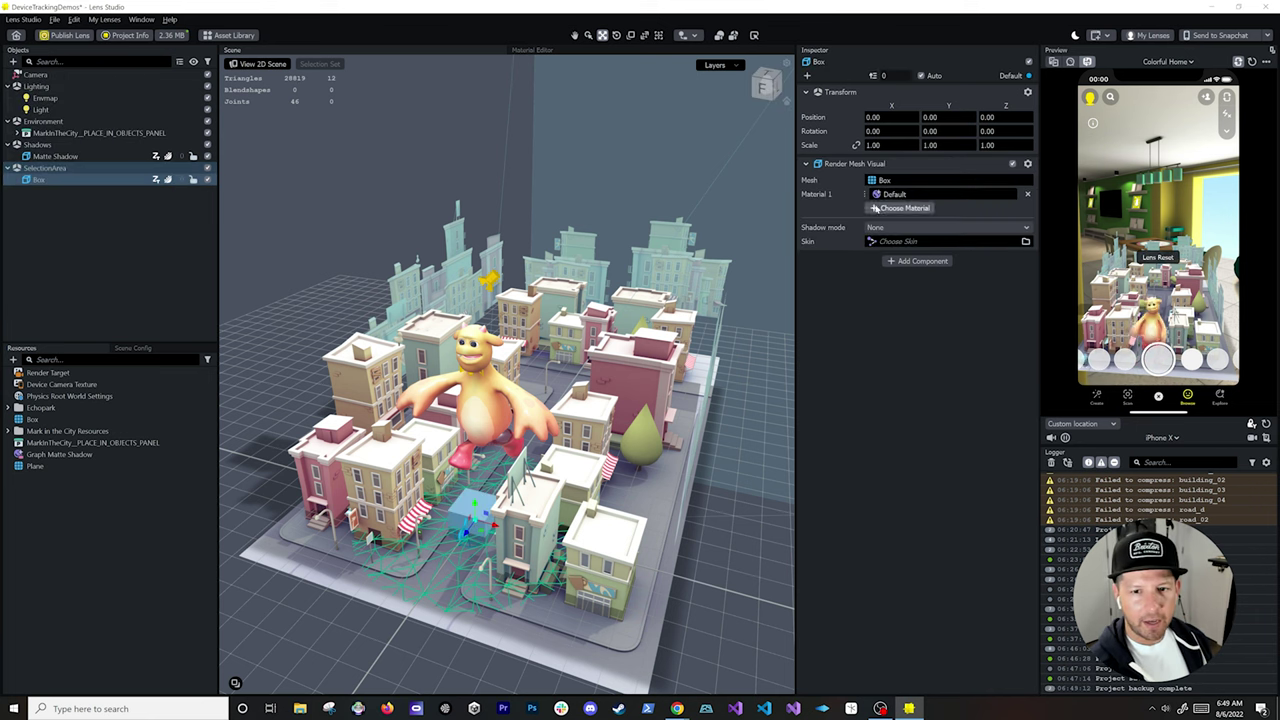
left_click(55, 168)
left_click(60, 180)
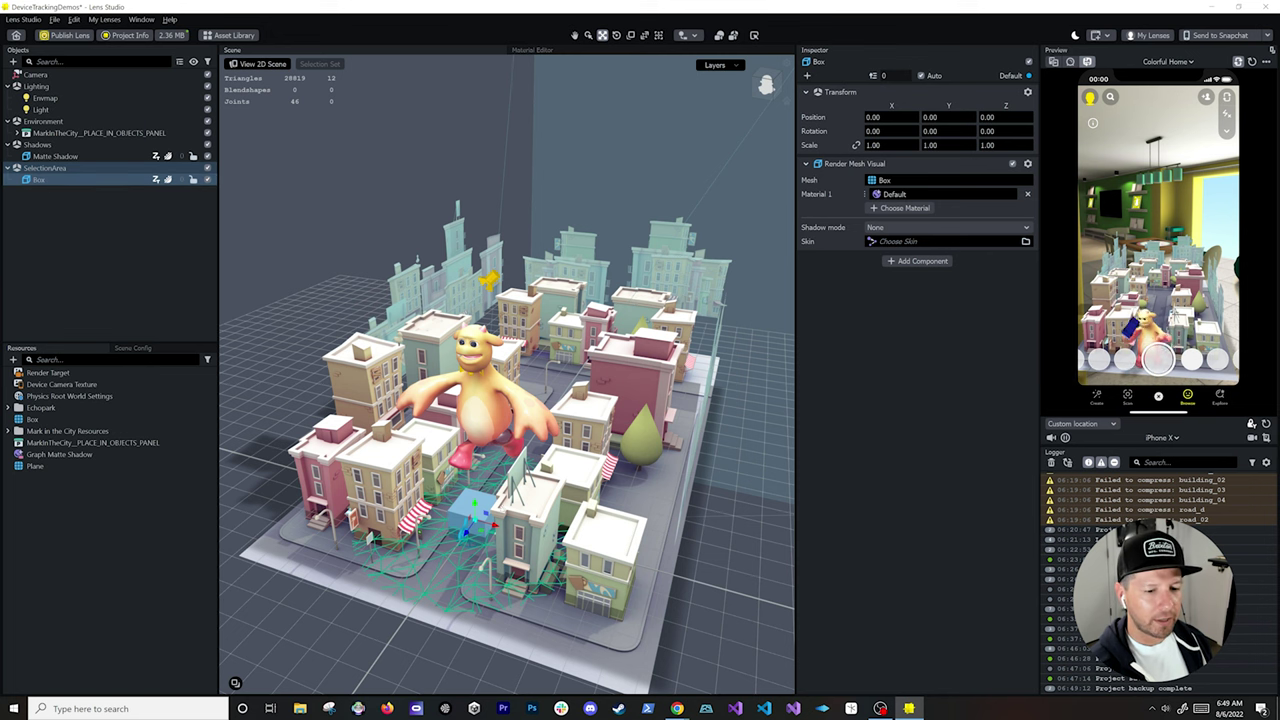
Step: Scale the box to about 10 × 5.9 × 17.3 and move it to about Y 39.8, Z -73.7 so it encloses the city
scroll(509, 500, "down", 2)
middle_click_drag(509, 500, 506, 479)
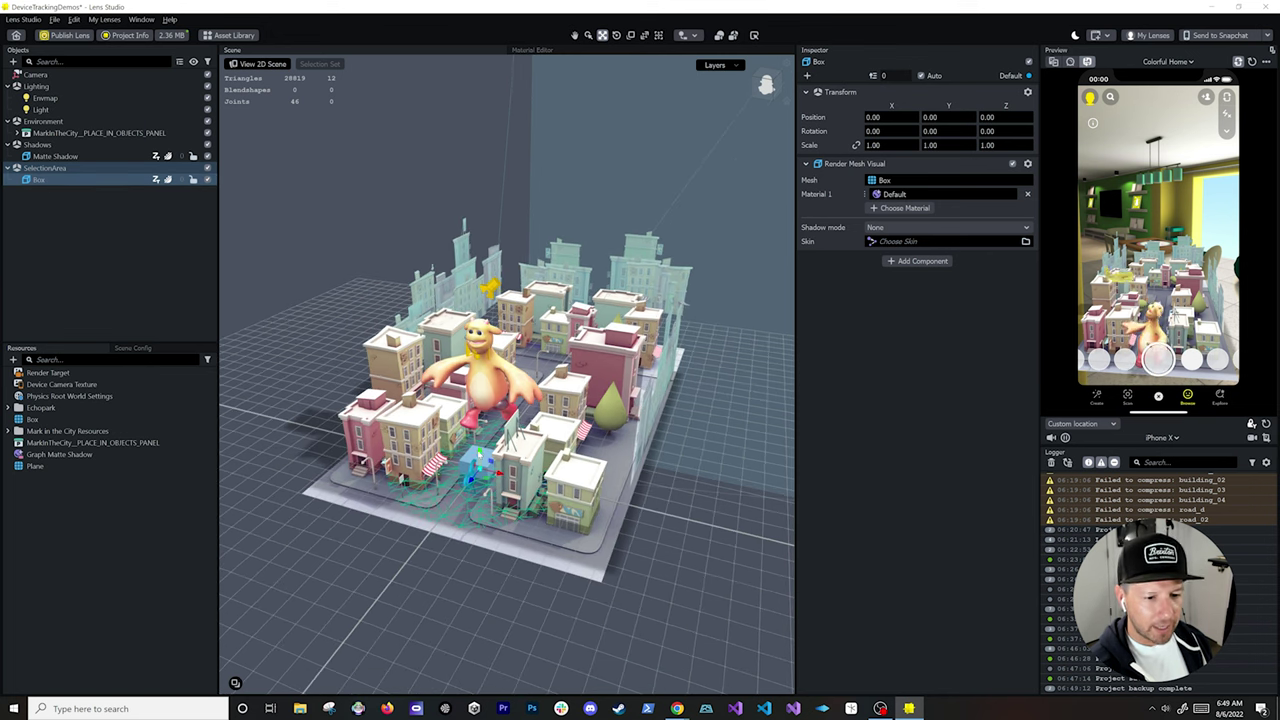
mouse_move(481, 447)
left_mouse_down()
mouse_move(478, 425)
mouse_move(479, 437)
left_mouse_up()
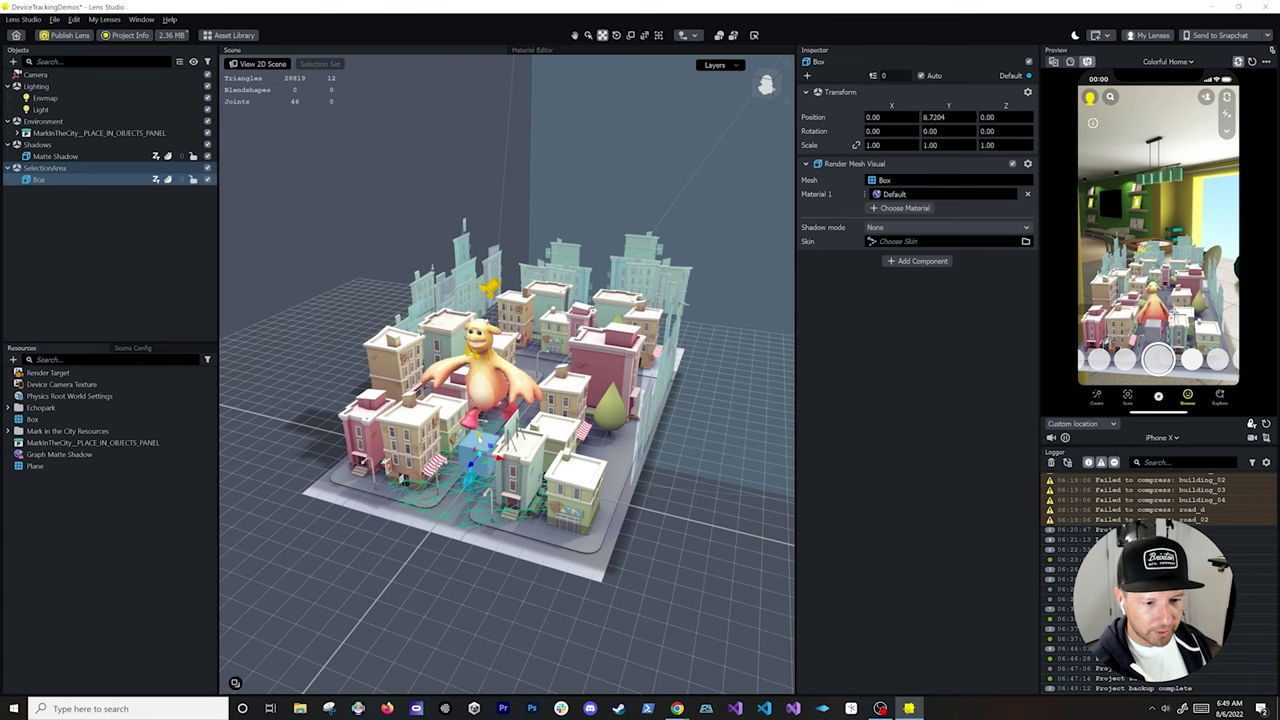
key("t")
key("r")
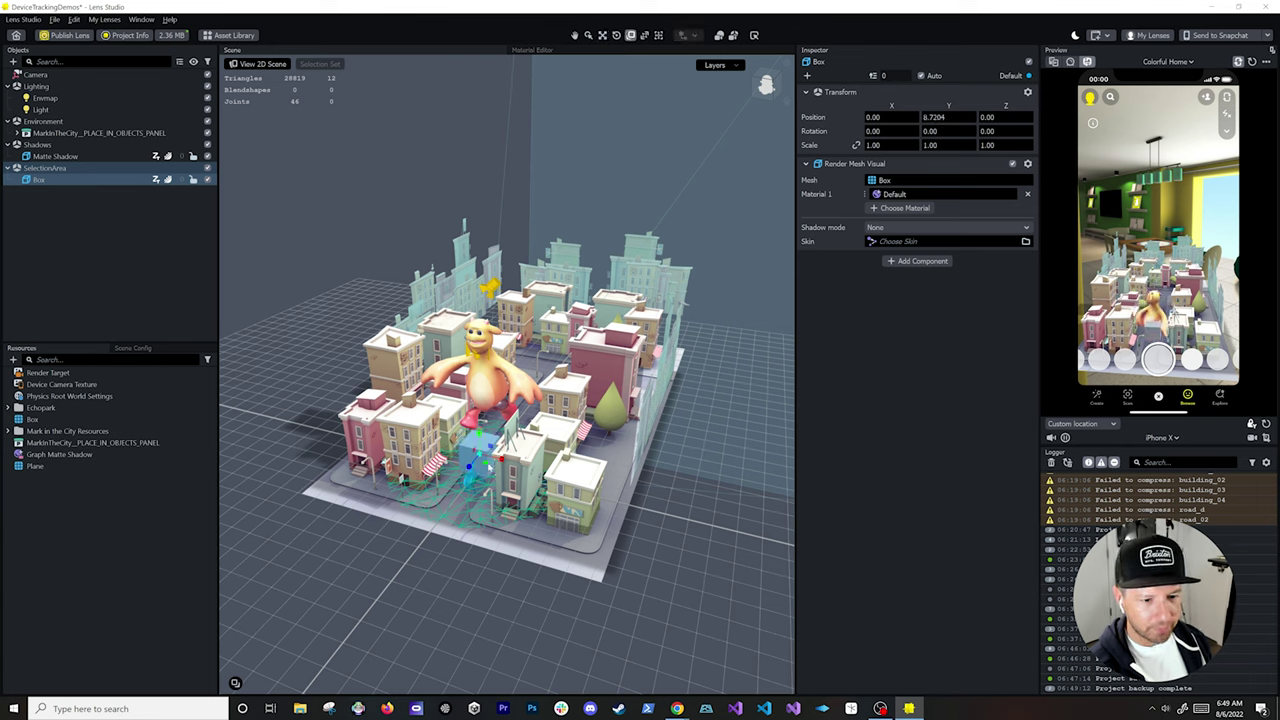
left_click_drag(498, 466, 736, 506)
left_click_drag(530, 550, 601, 488, "alt")
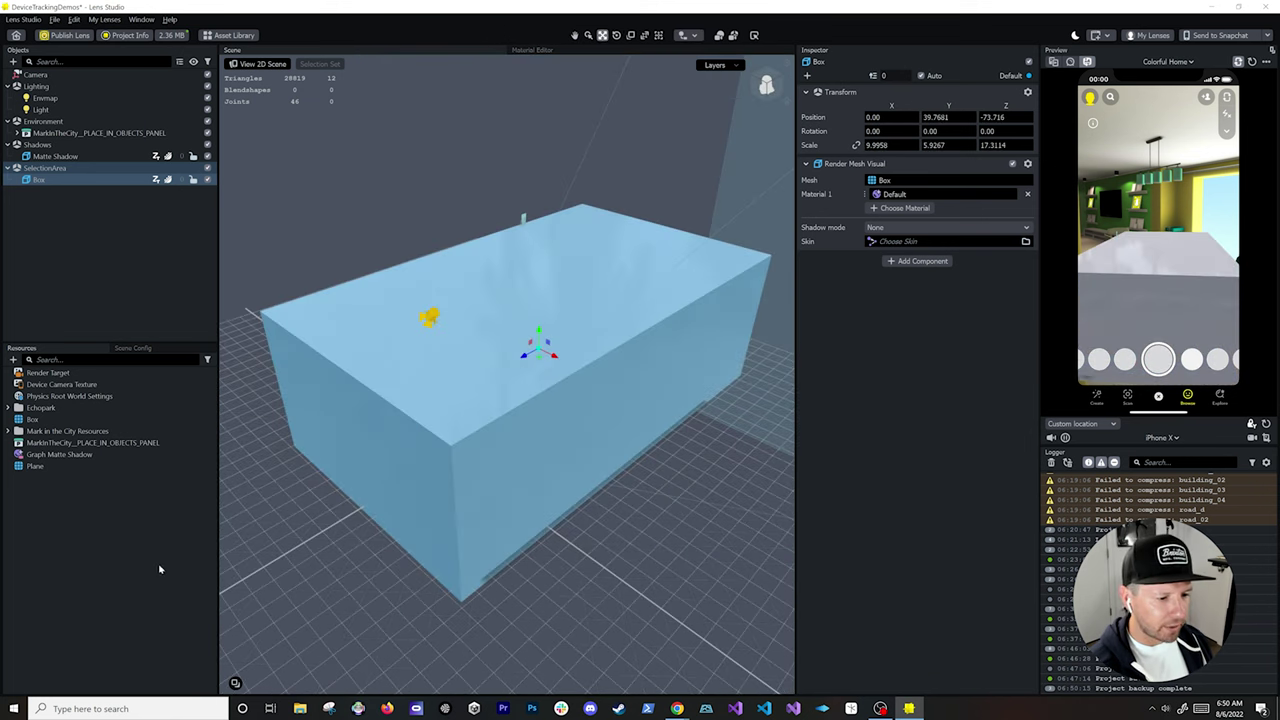
Step: Create a Simple PBR material in the project resources
right_click(150, 556)
left_click(152, 554)
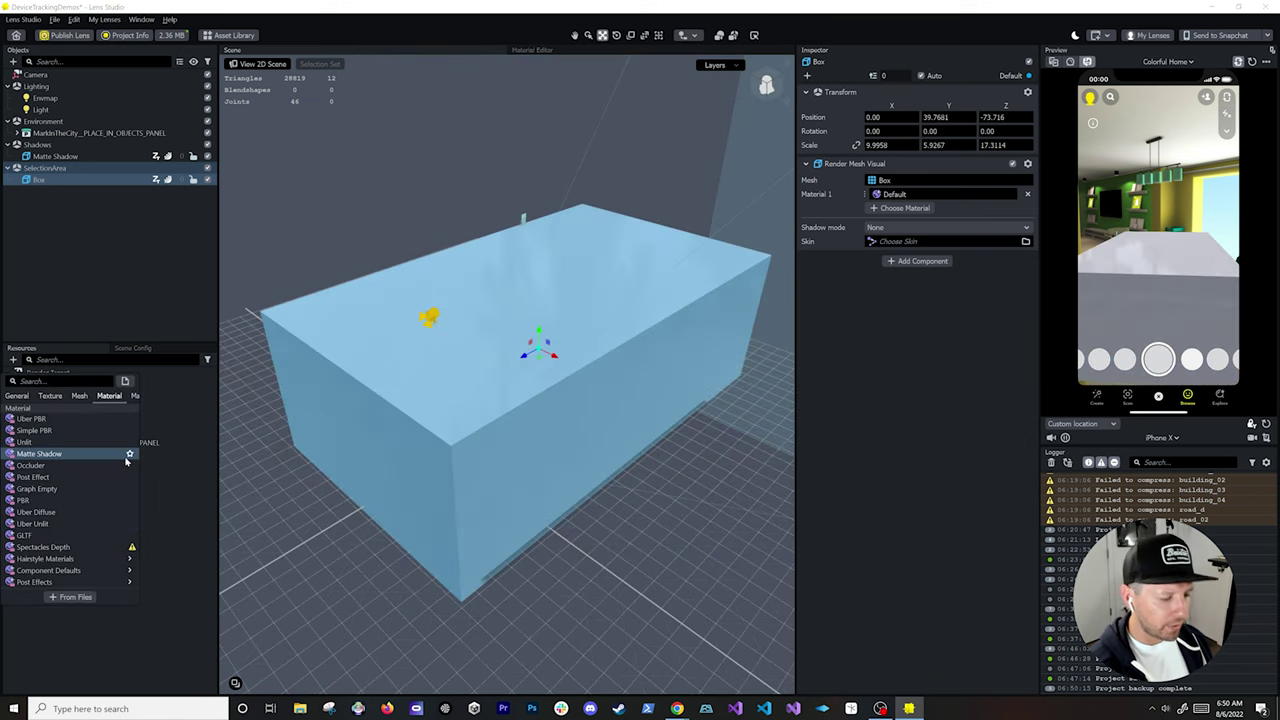
left_click(78, 395)
left_click(114, 399)
scroll(98, 465, "up", 1)
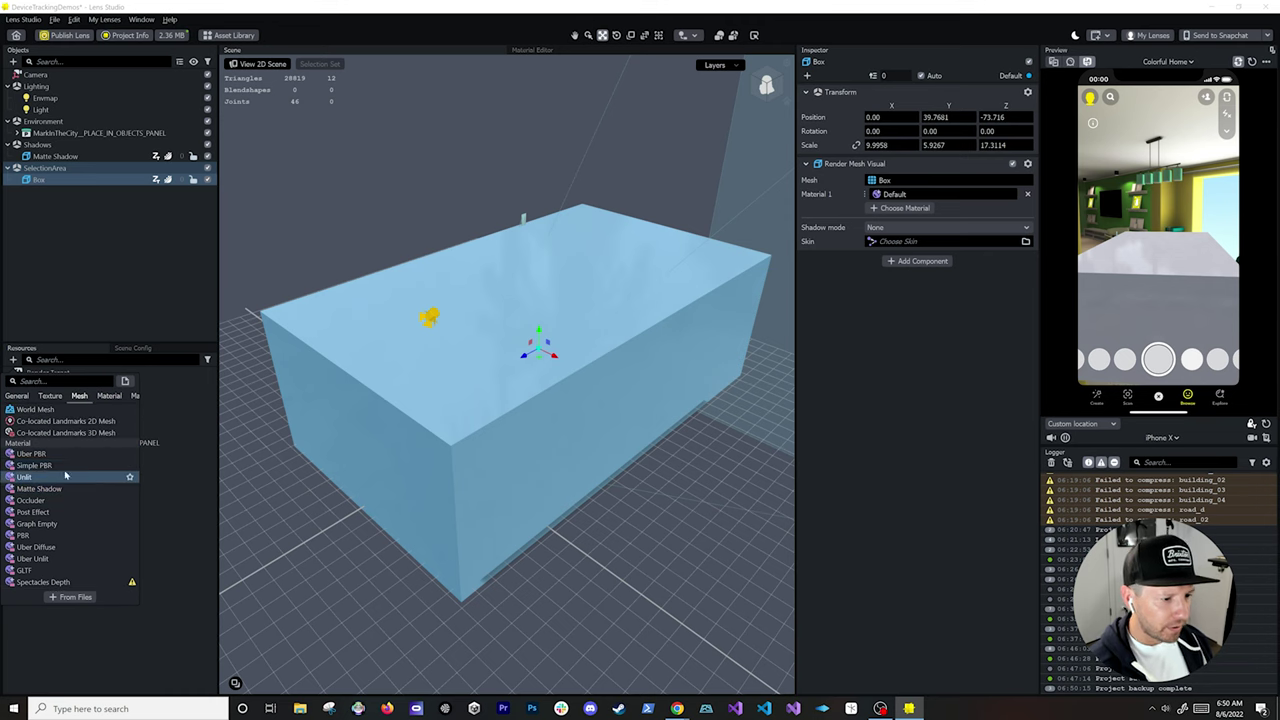
left_click(25, 468)
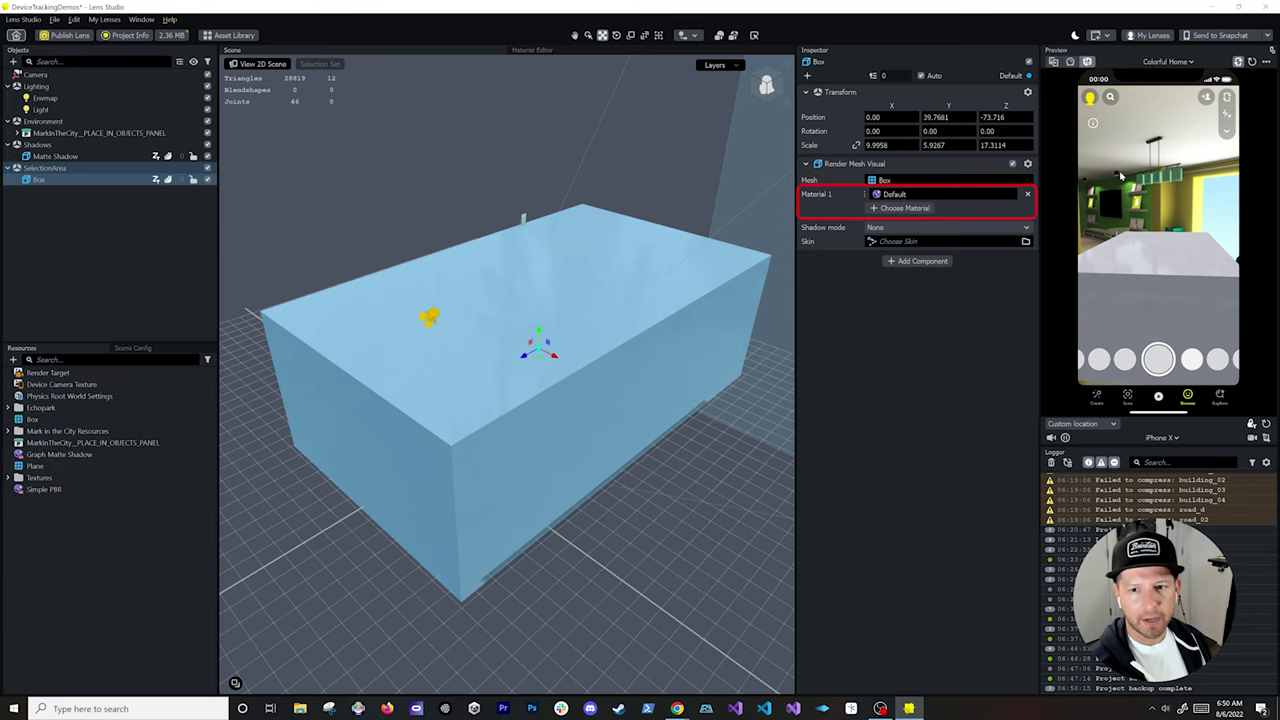
Step: Assign the Simple PBR material to the selection box and nest the Environment object inside the box
left_click(968, 196)
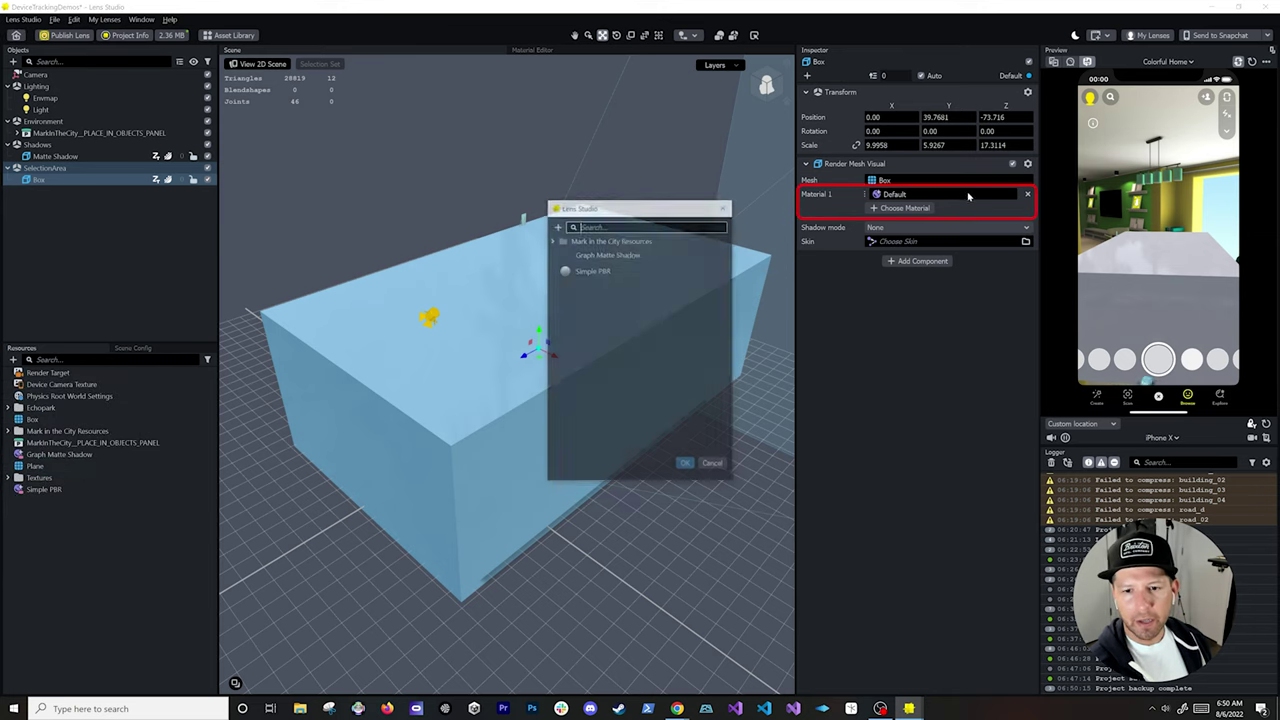
double_click(617, 273)
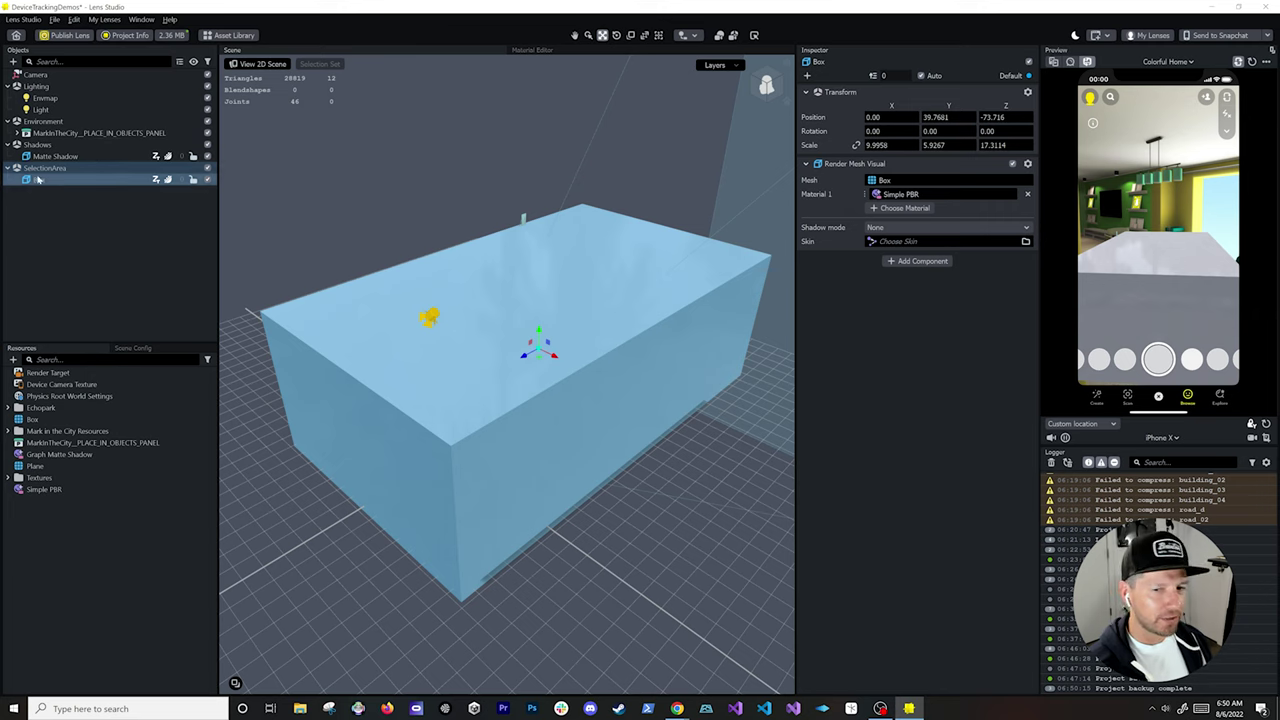
key("ctrl+s")
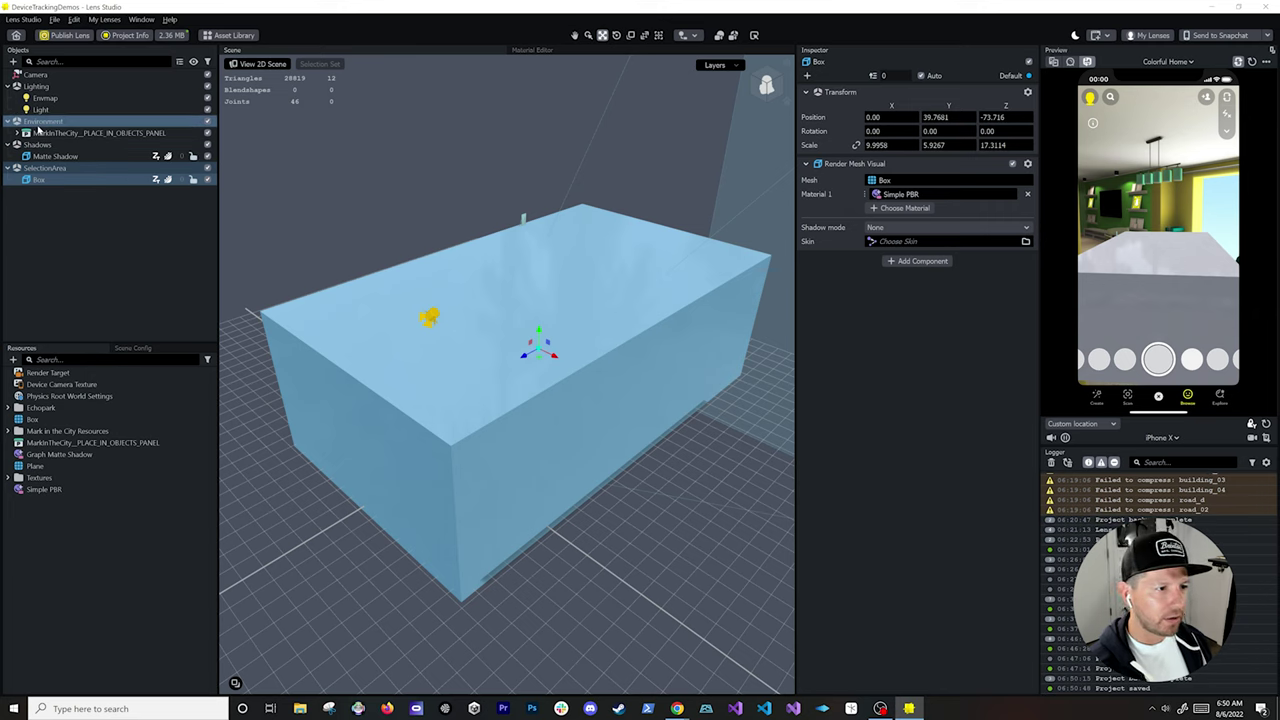
left_click_drag(37, 128, 38, 180)
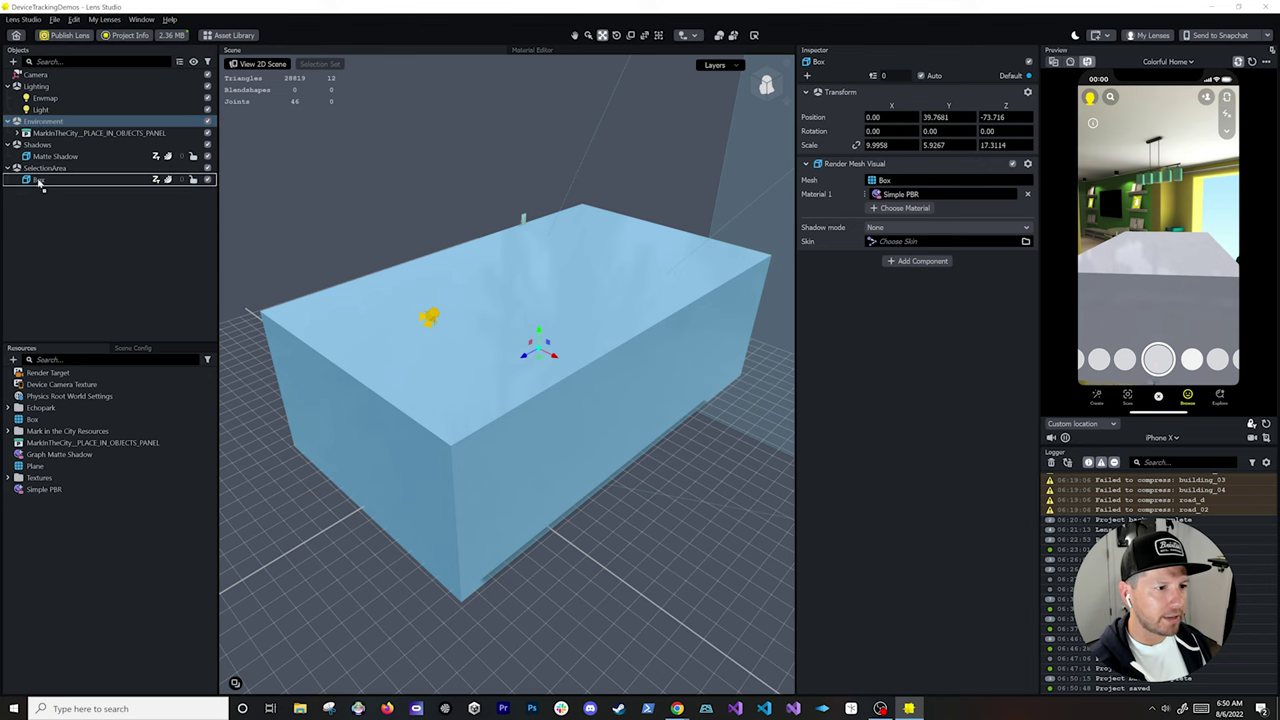
Step: Make the Simple PBR material invisible by limiting its color mask to the alpha channel and turning off depth write
left_click(130, 489)
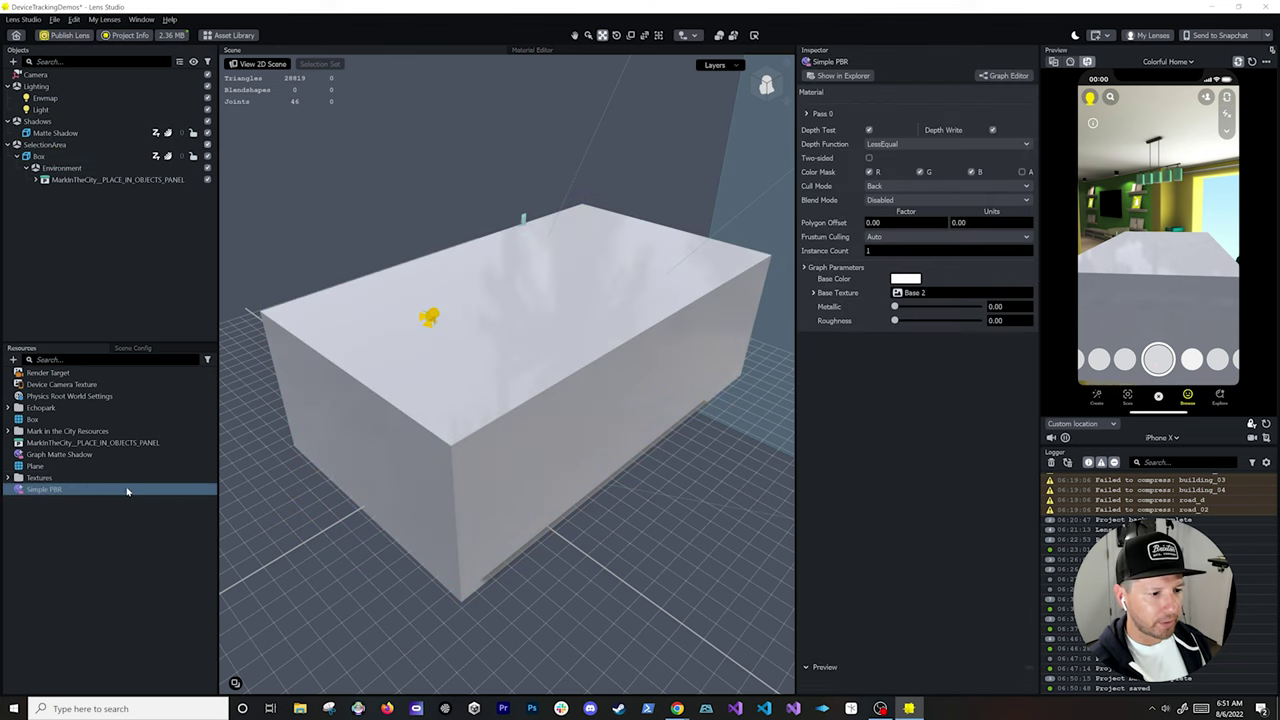
double_click(124, 492)
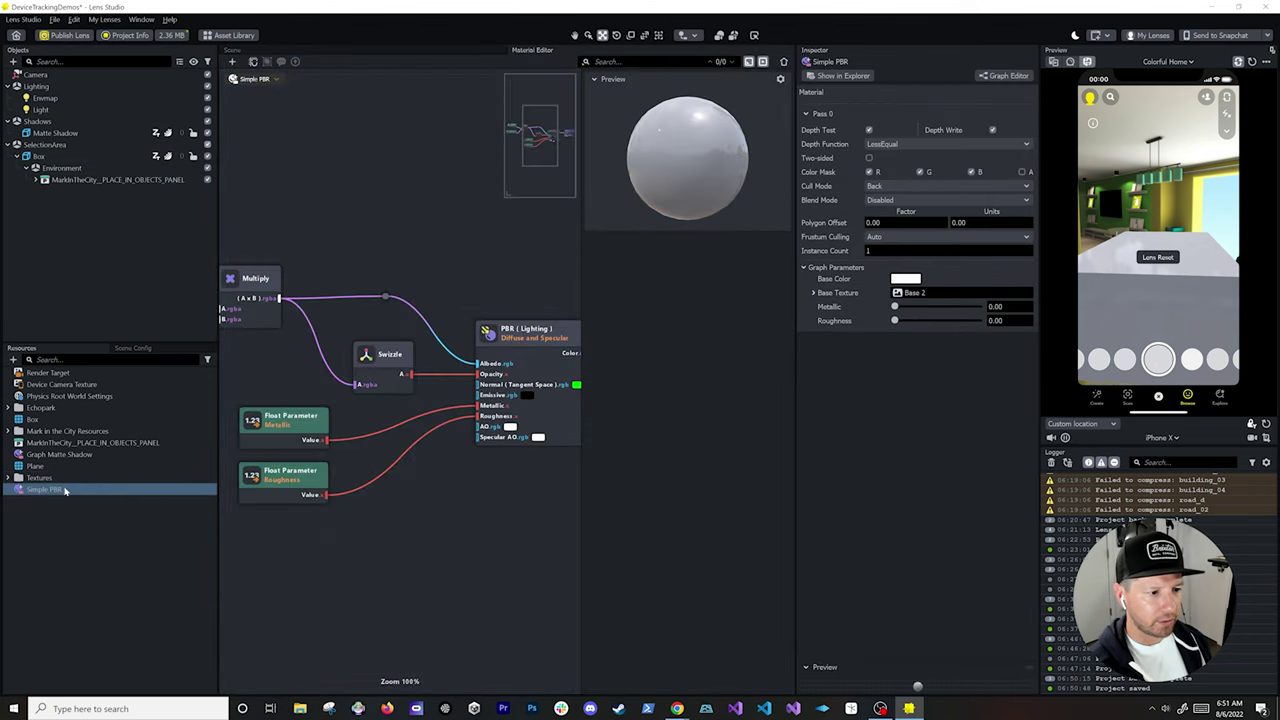
scroll(490, 203, "down", 5)
scroll(483, 165, "up", 2)
middle_click_drag(465, 178, 365, 278)
scroll(394, 253, "up", 3)
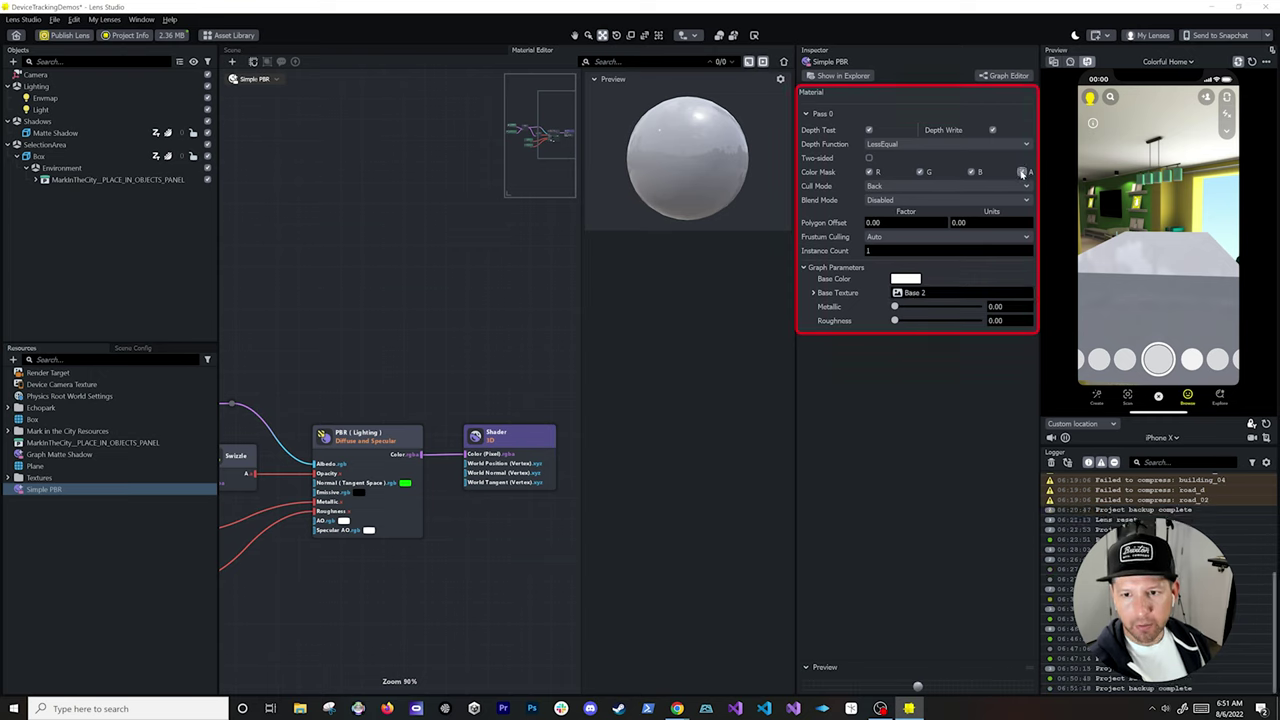
left_click(870, 172)
left_click(920, 172)
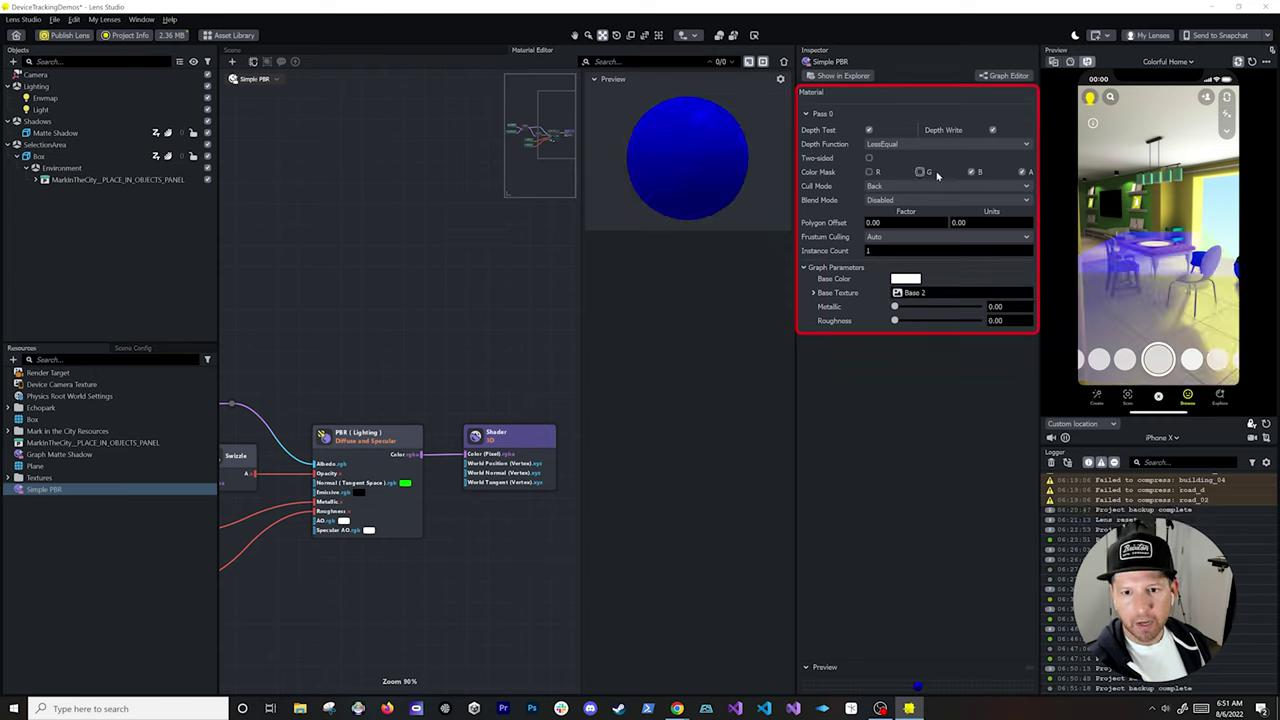
left_click(973, 172)
left_click(992, 130)
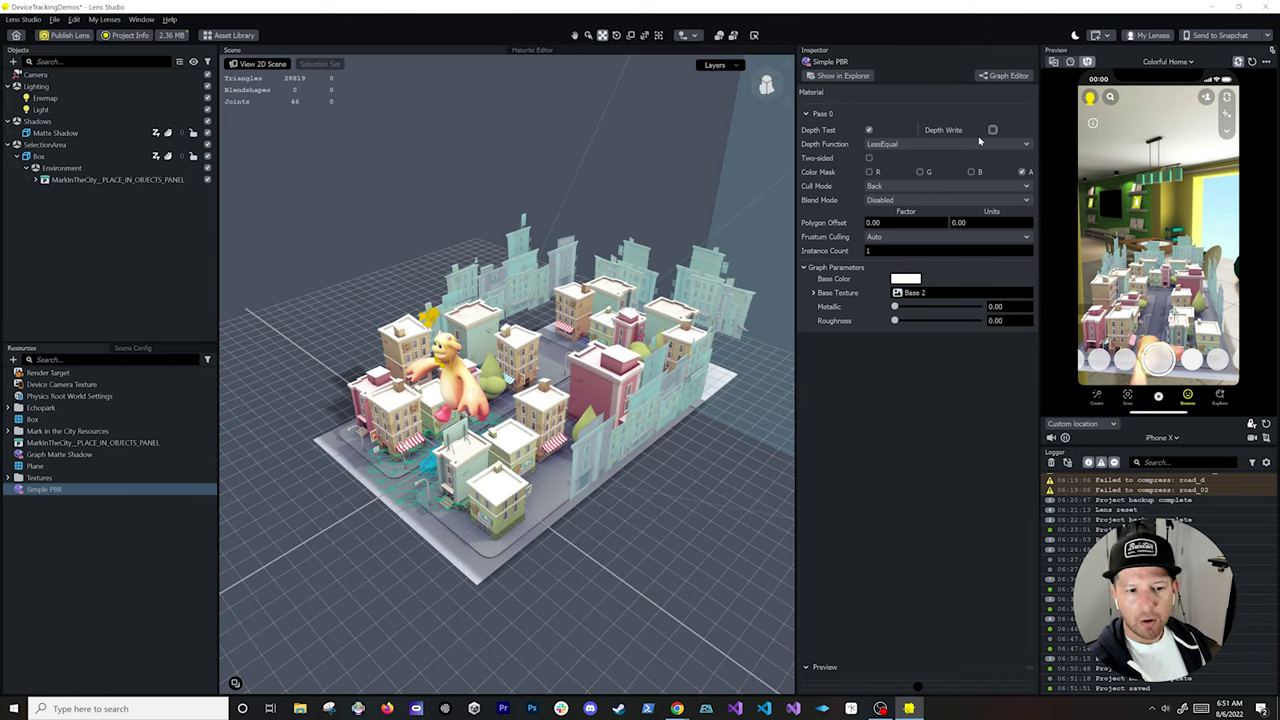
left_click(231, 50)
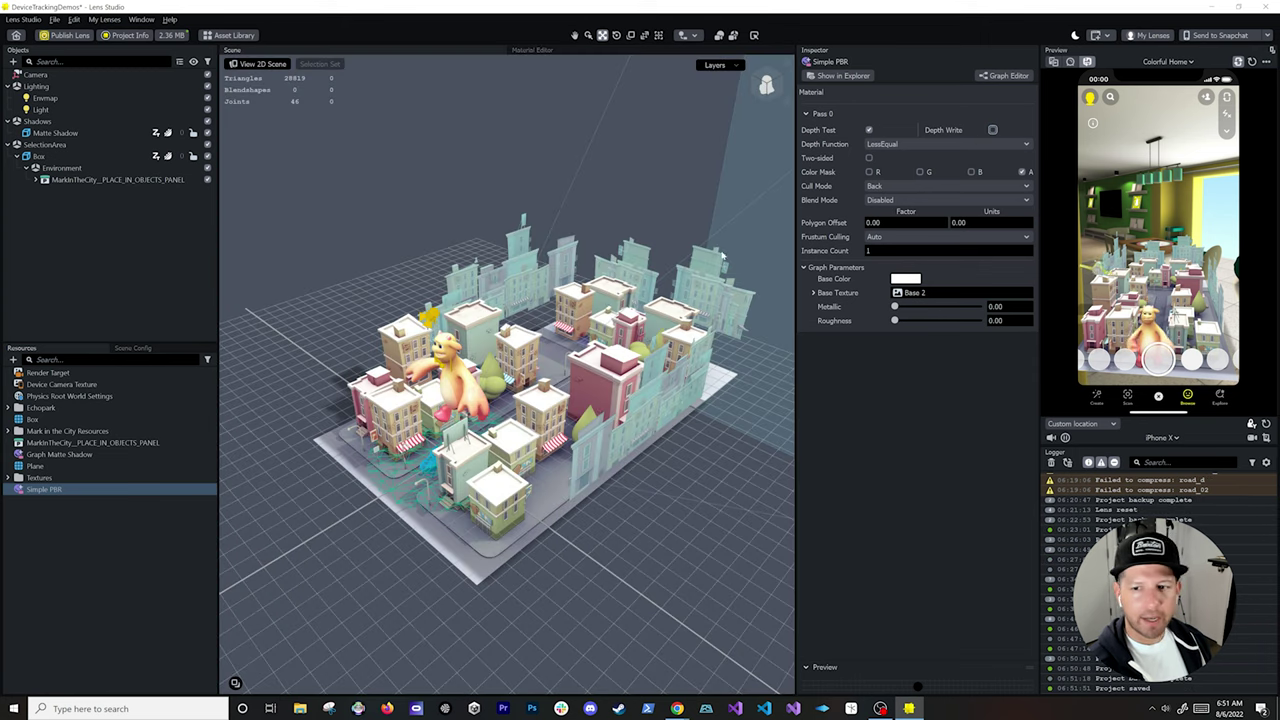
Step: Add an Interaction component to the Box object inside SelectionArea
left_click(91, 147)
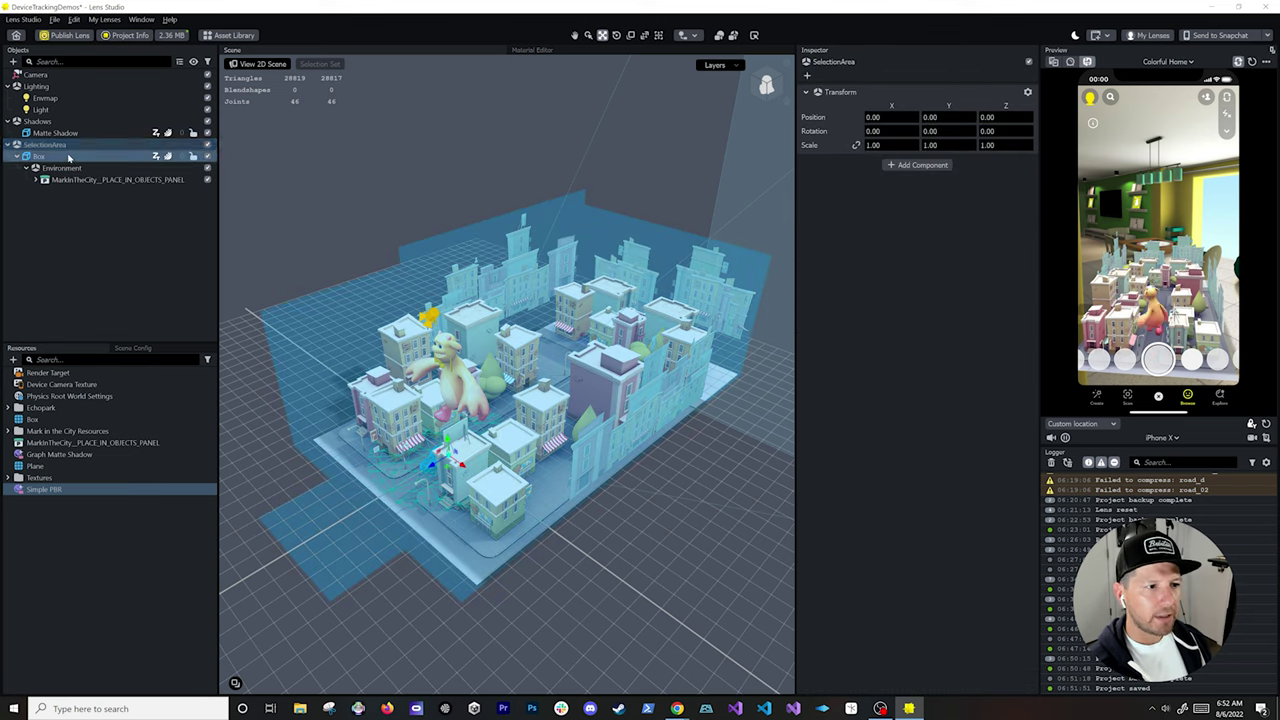
left_click(60, 156)
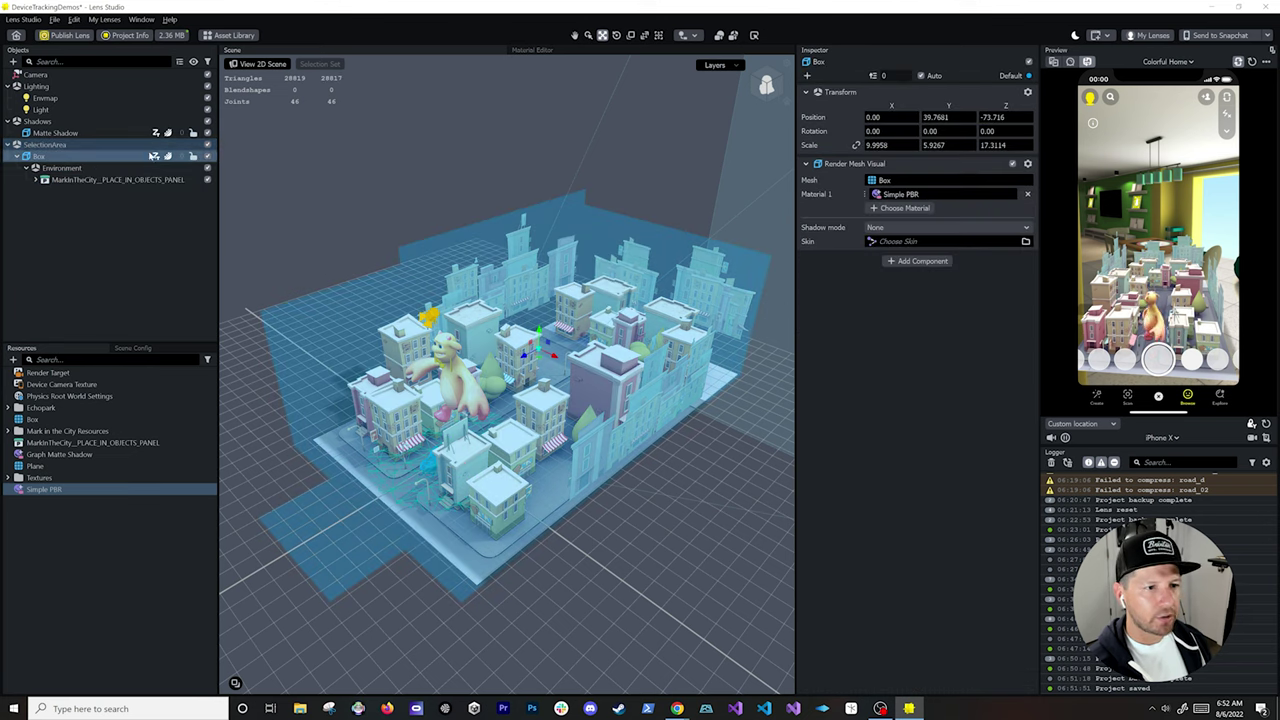
left_click(931, 264)
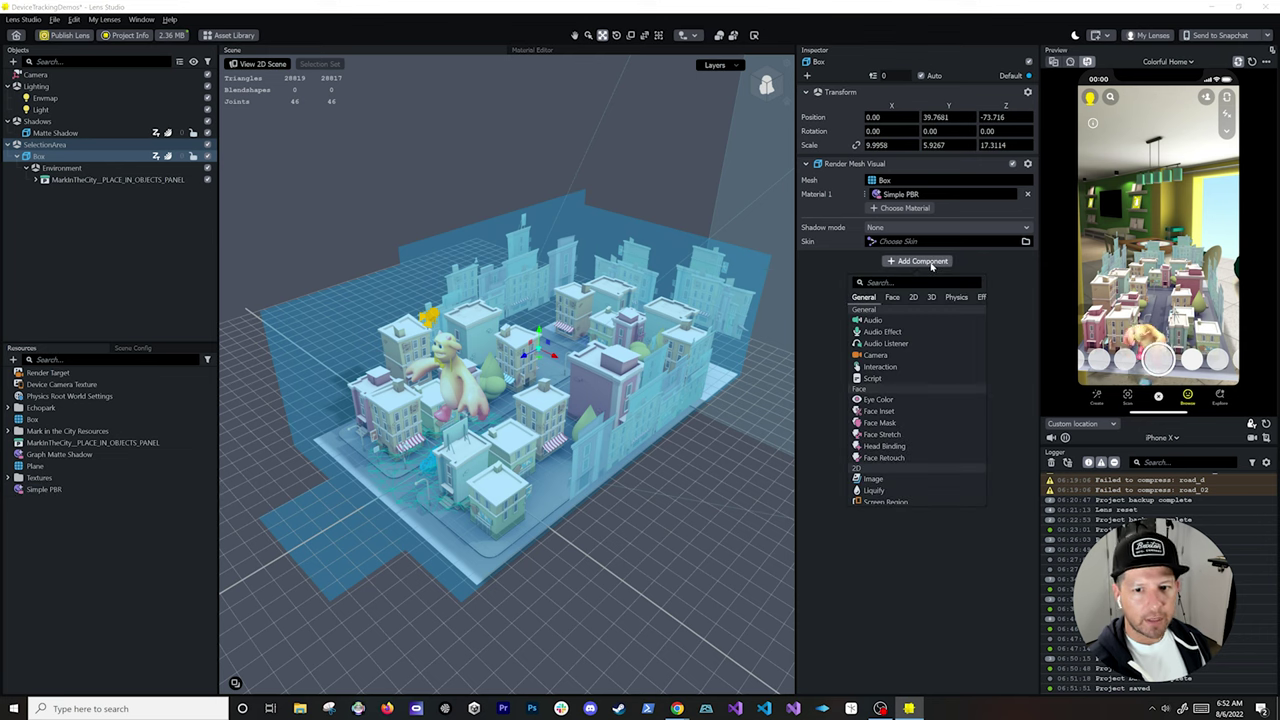
type("inte")
key("Return")
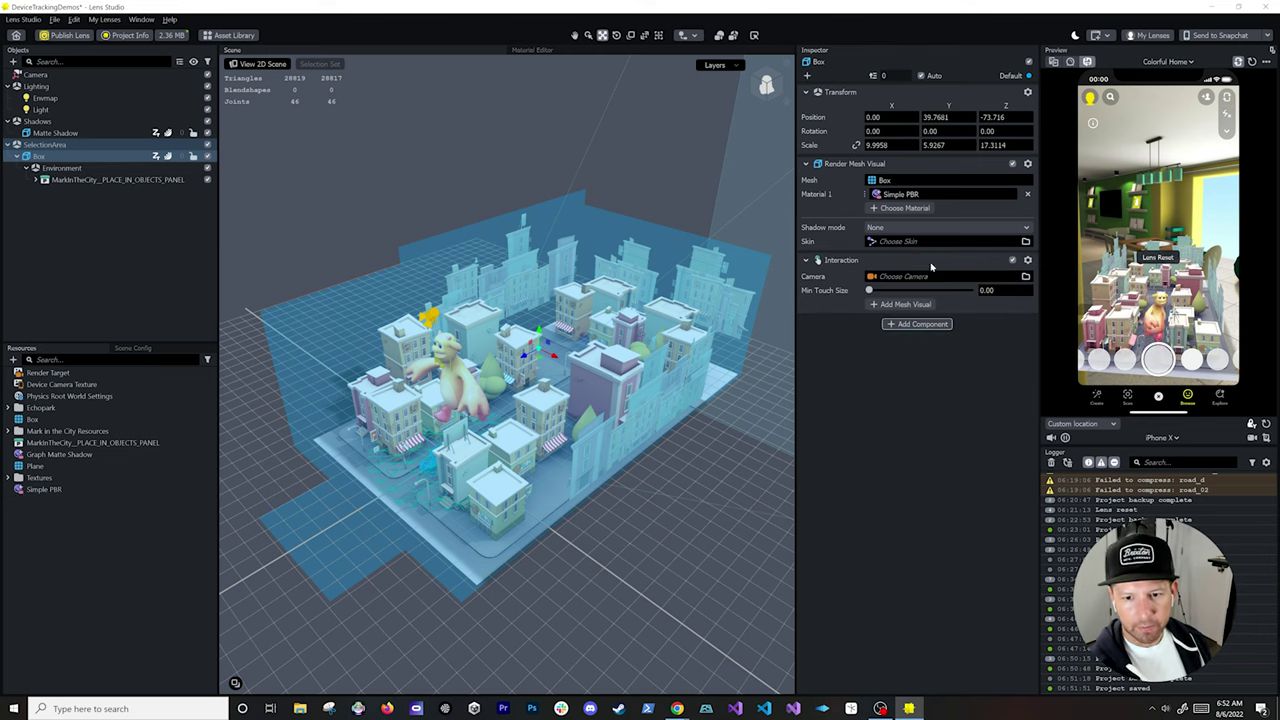
Step: Set the Box's Render Mesh Visual as the mesh visual of the Interaction component
left_click(893, 305)
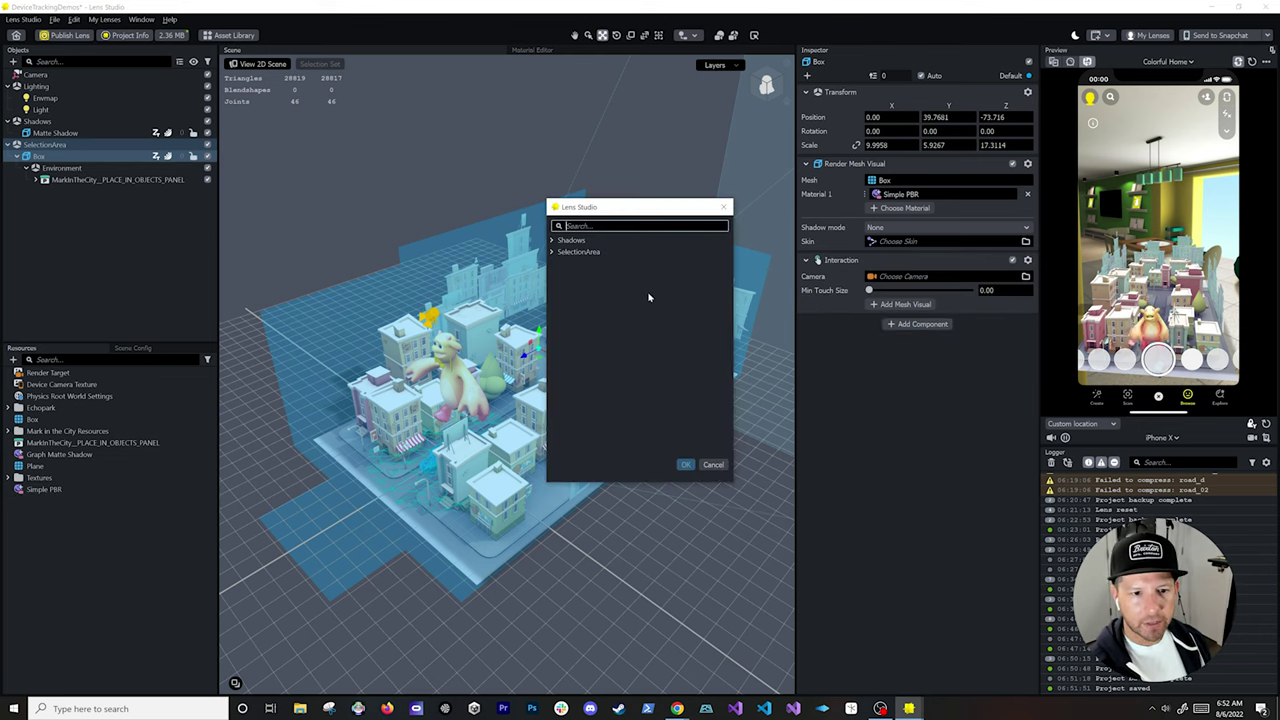
left_click(551, 253)
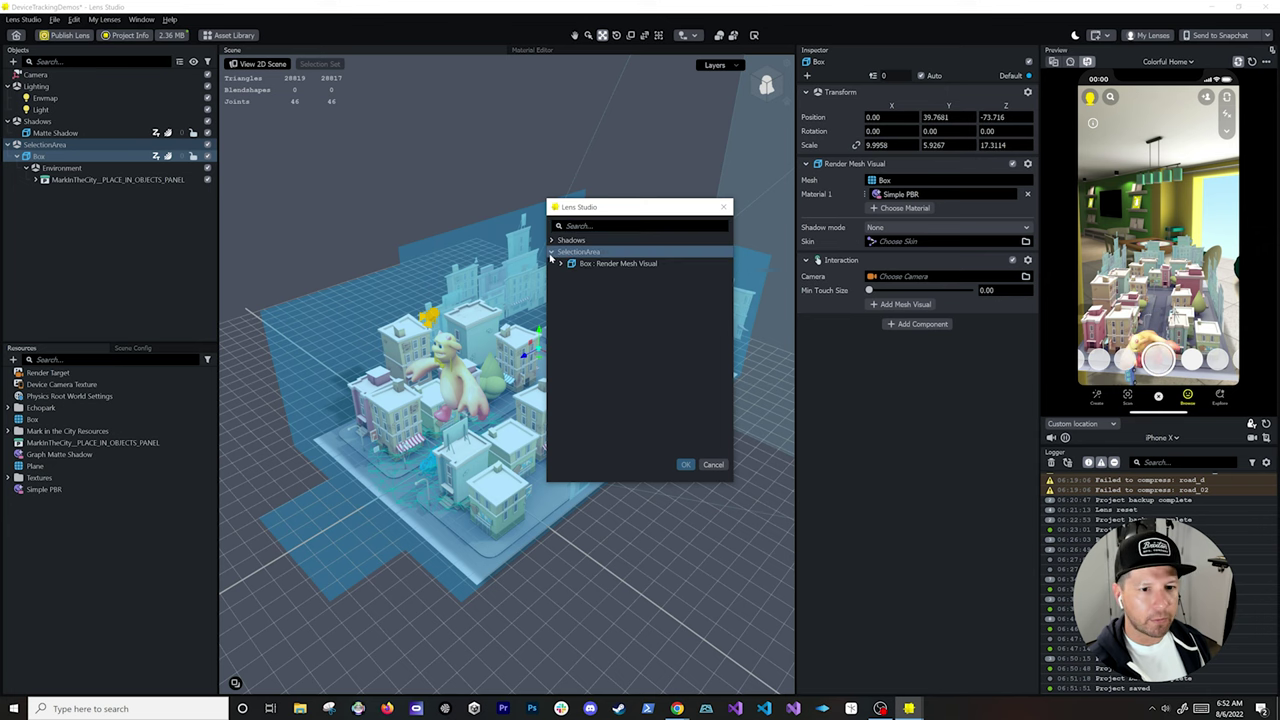
double_click(629, 256)
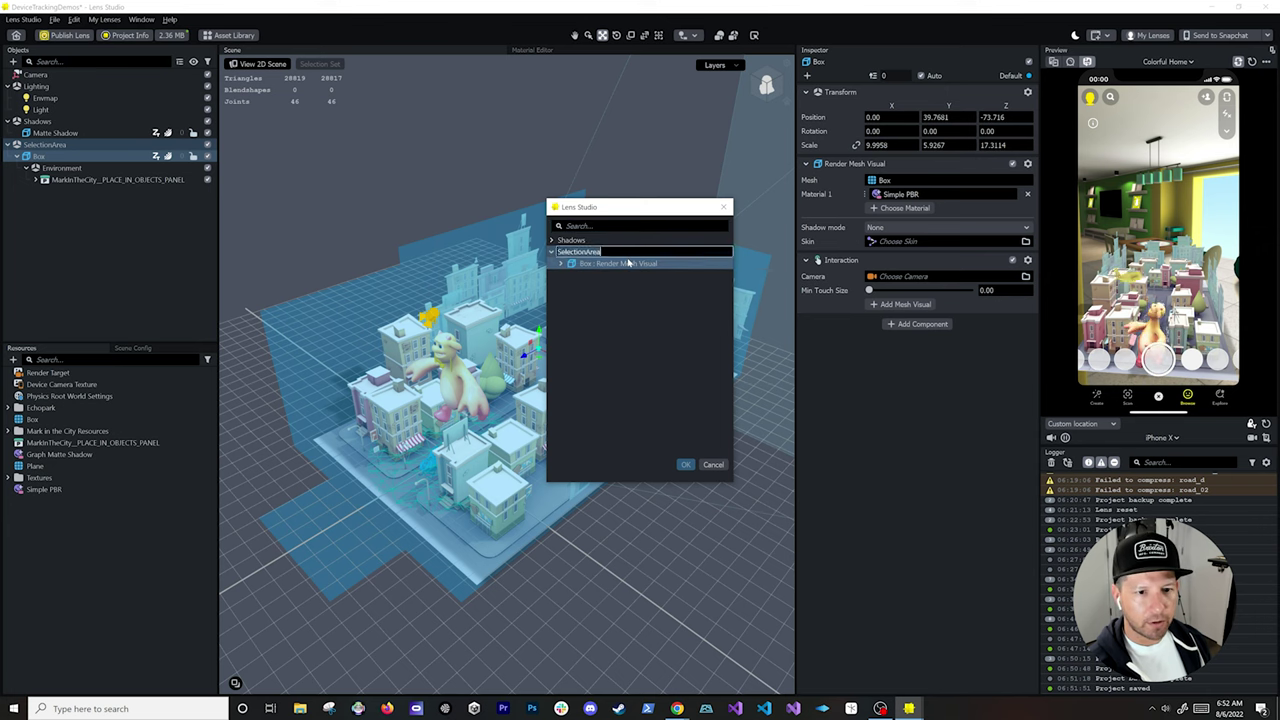
double_click(628, 263)
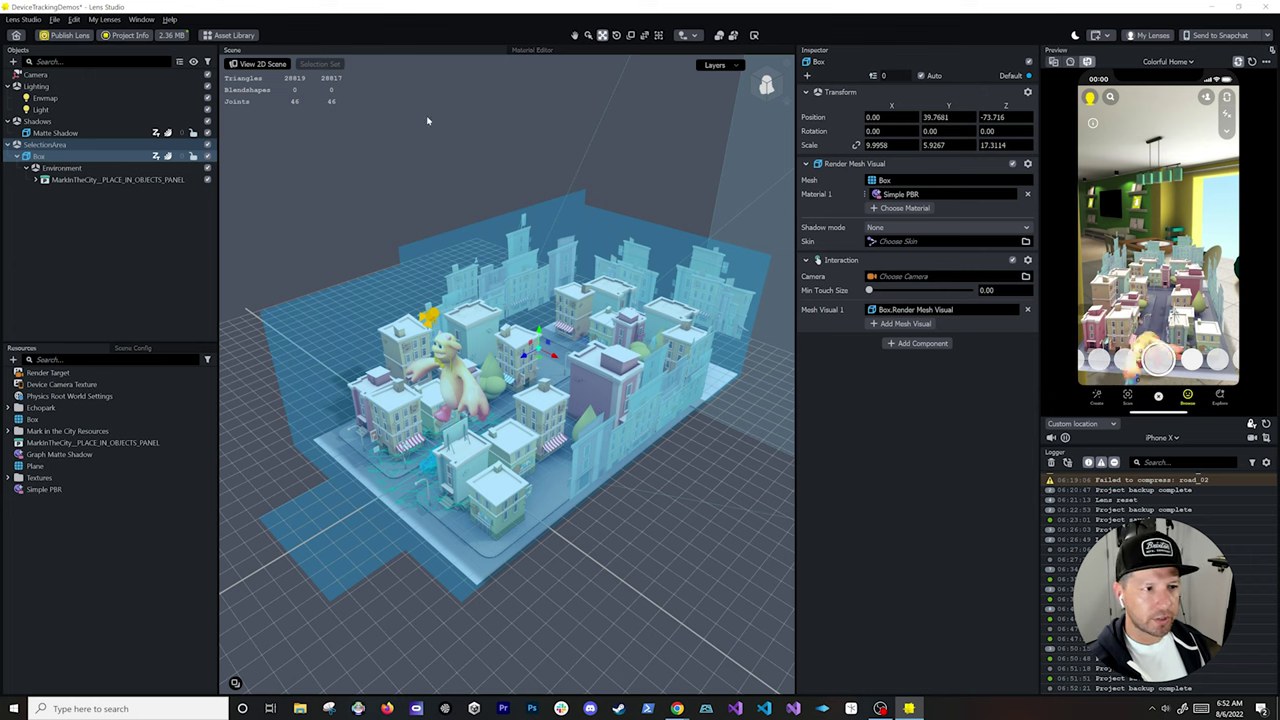
Step: Add a Manipulate component to the Box object
left_click(895, 345)
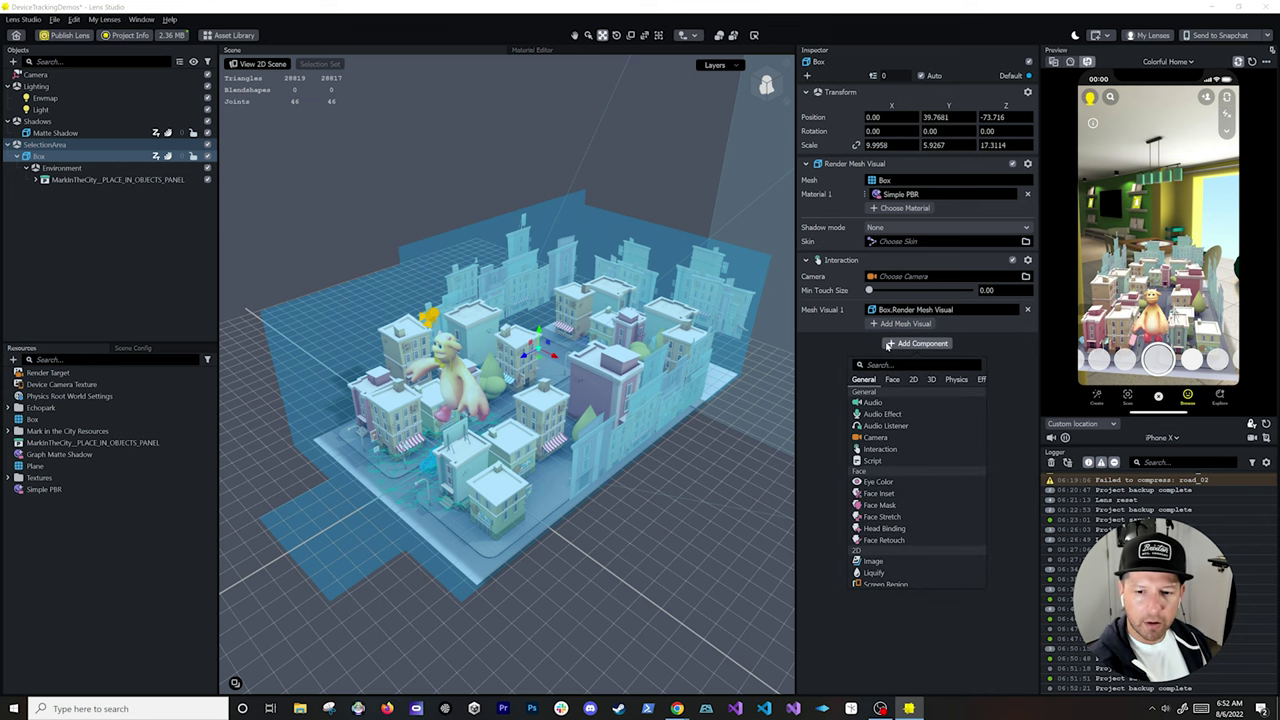
type("mani")
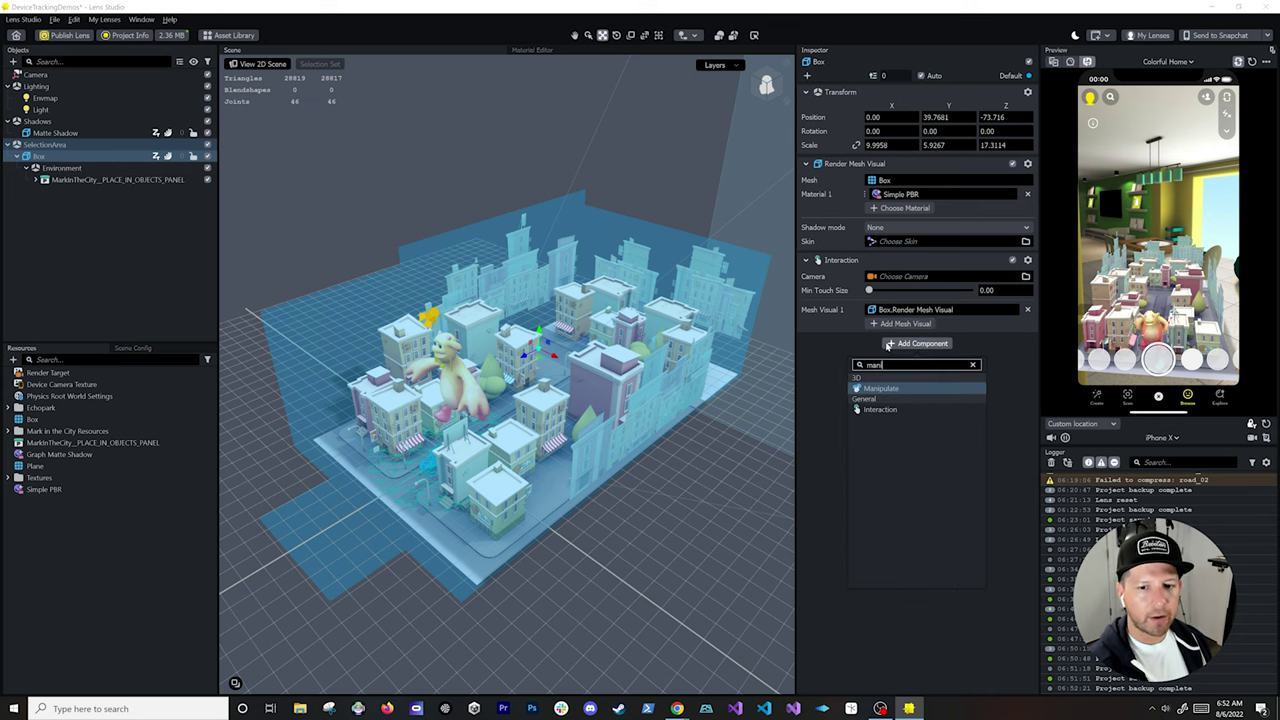
key("Return")
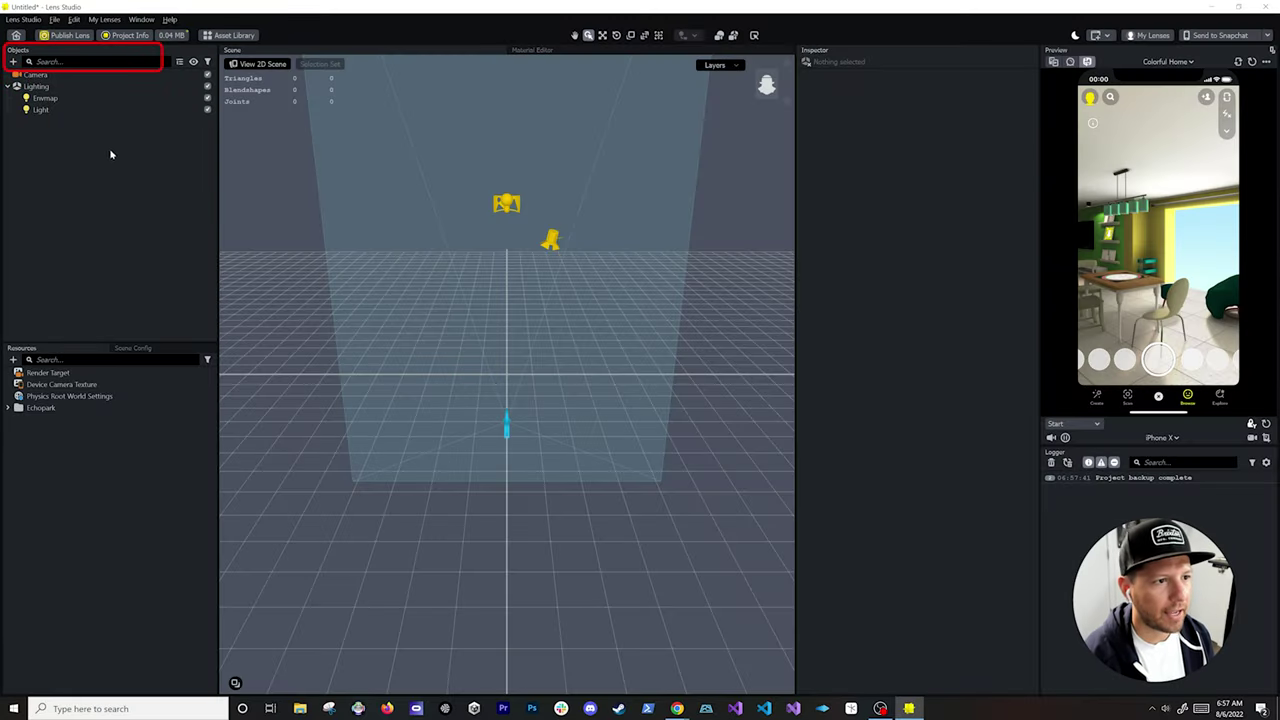
Step: Add an Image Tracking object to the new project, using the circular marker PNG from the Desktop as its marker image
left_click(13, 61)
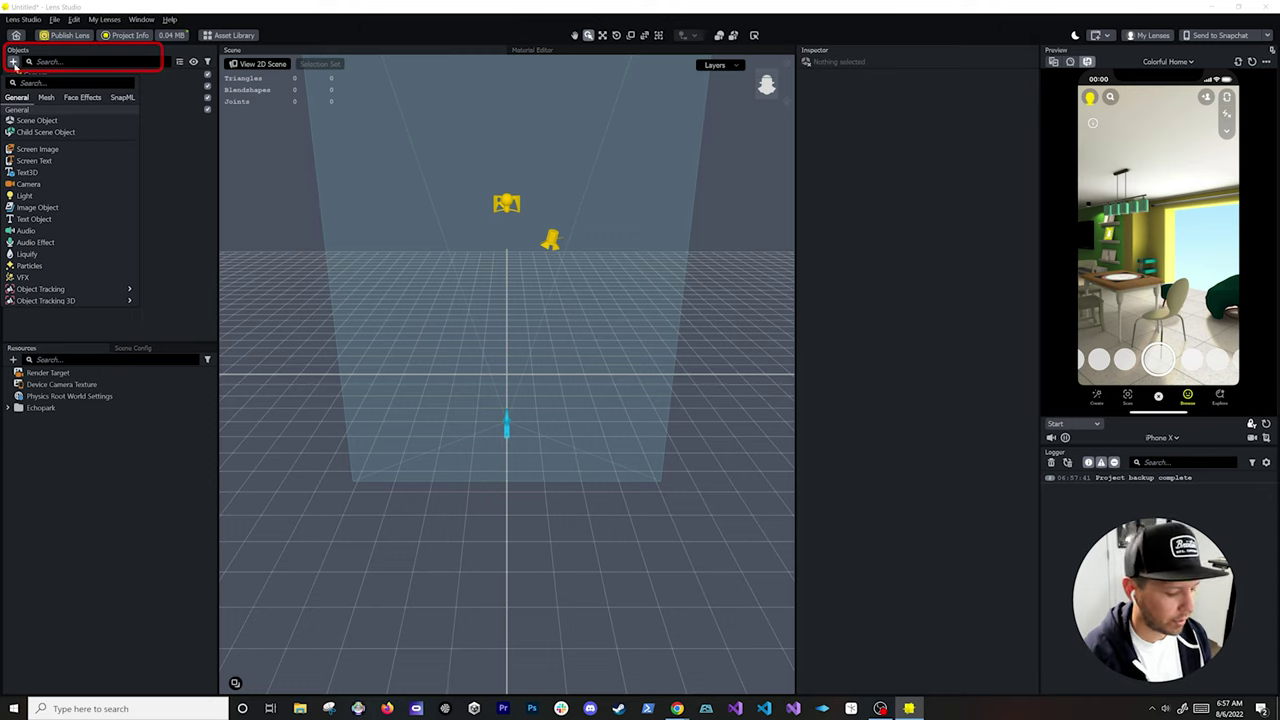
type("ima")
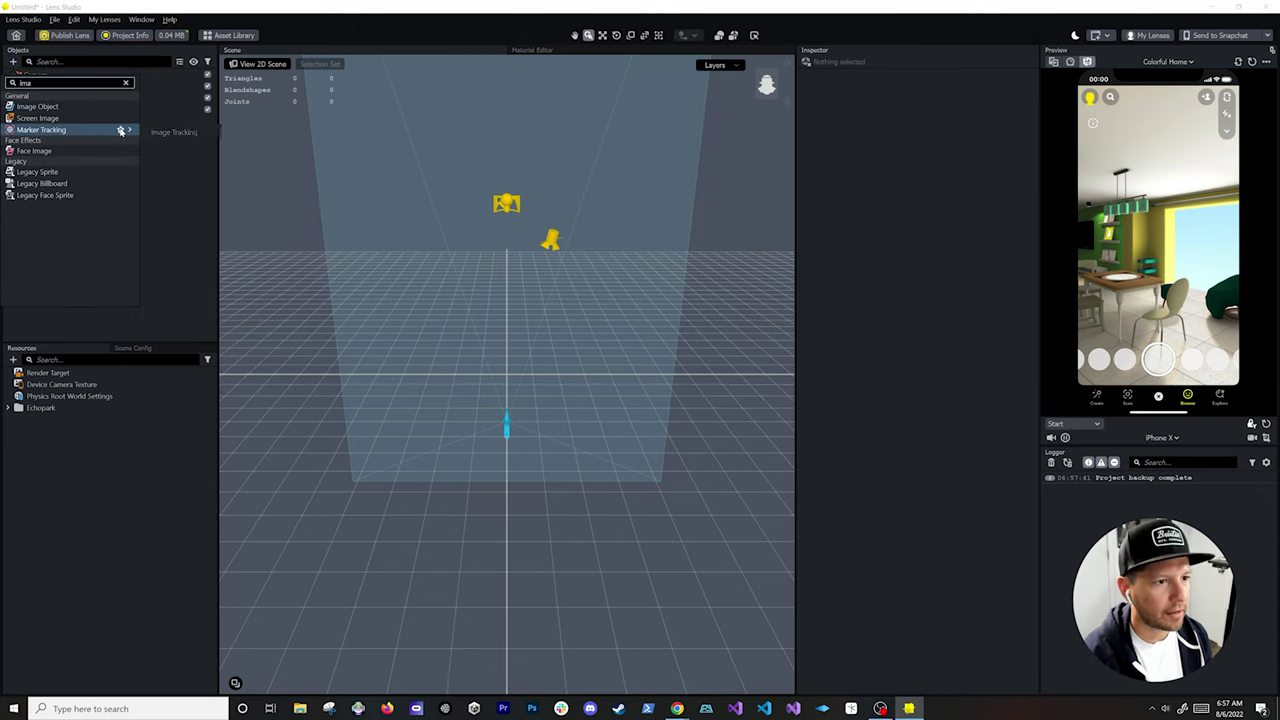
left_click(160, 131)
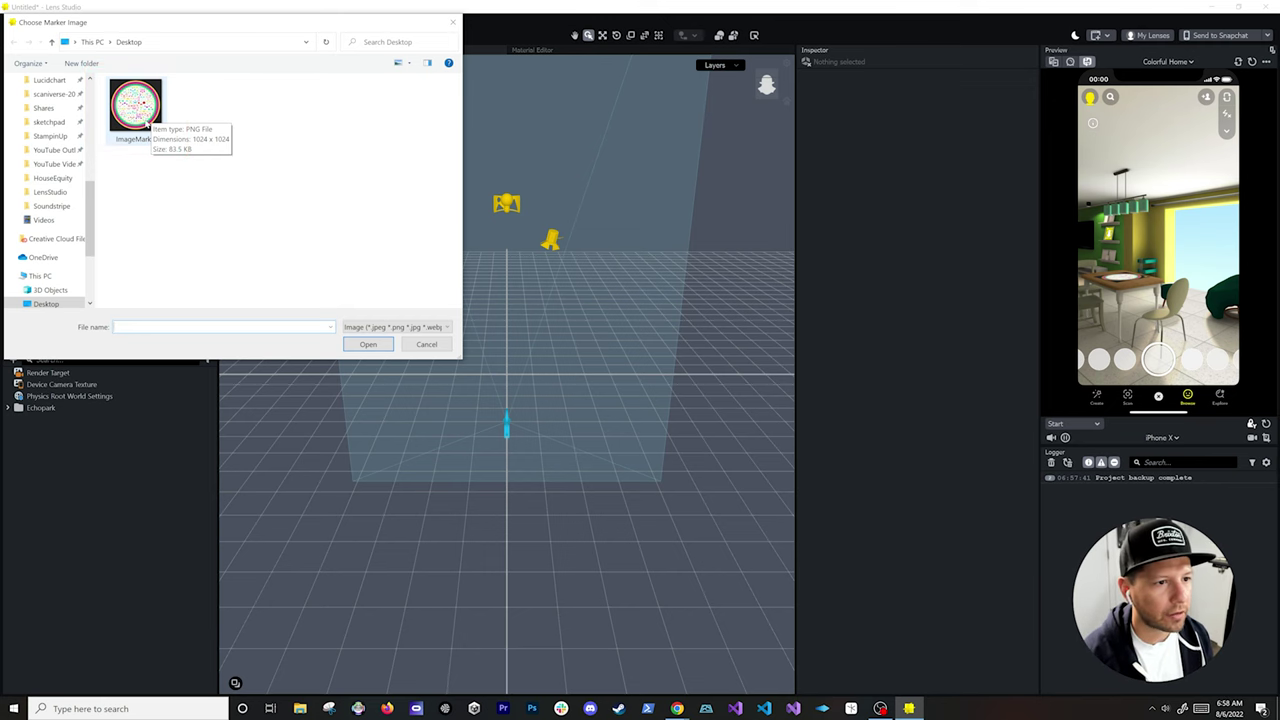
double_click(146, 121)
scroll(566, 399, "up", 3)
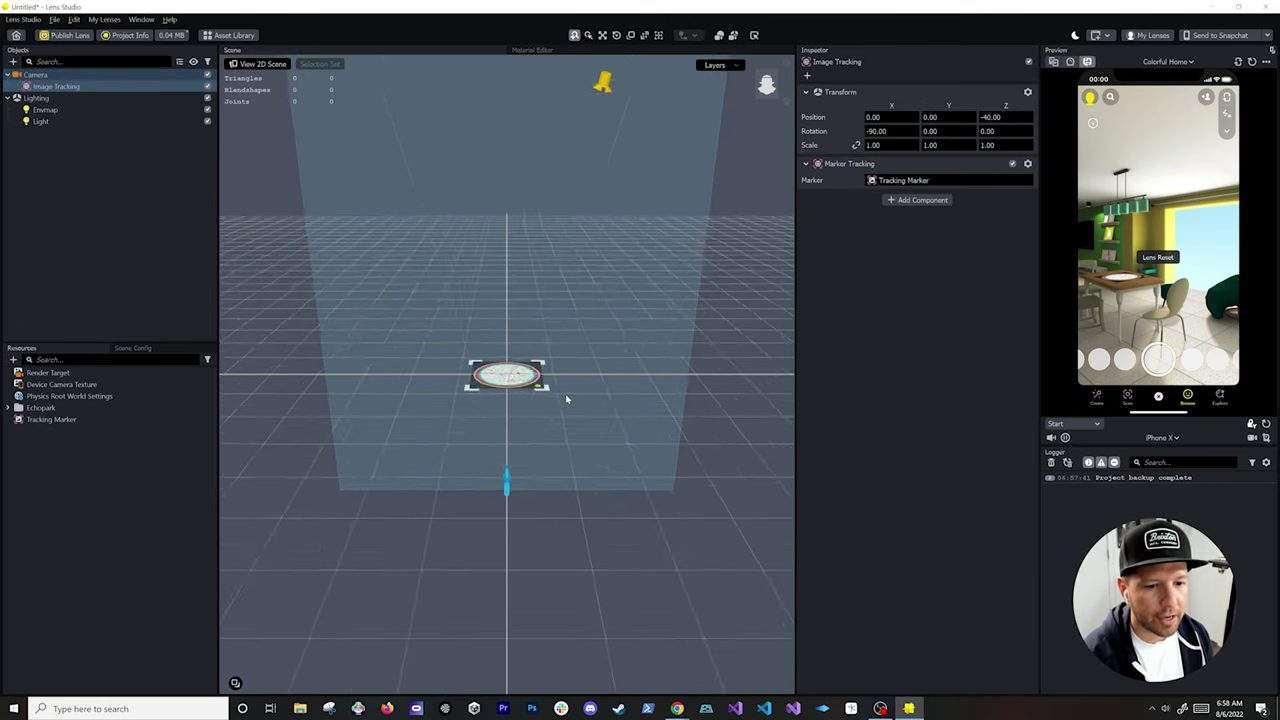
scroll(566, 396, "up", 2)
left_click_drag(514, 410, 613, 410)
right_click_drag(613, 413, 558, 428)
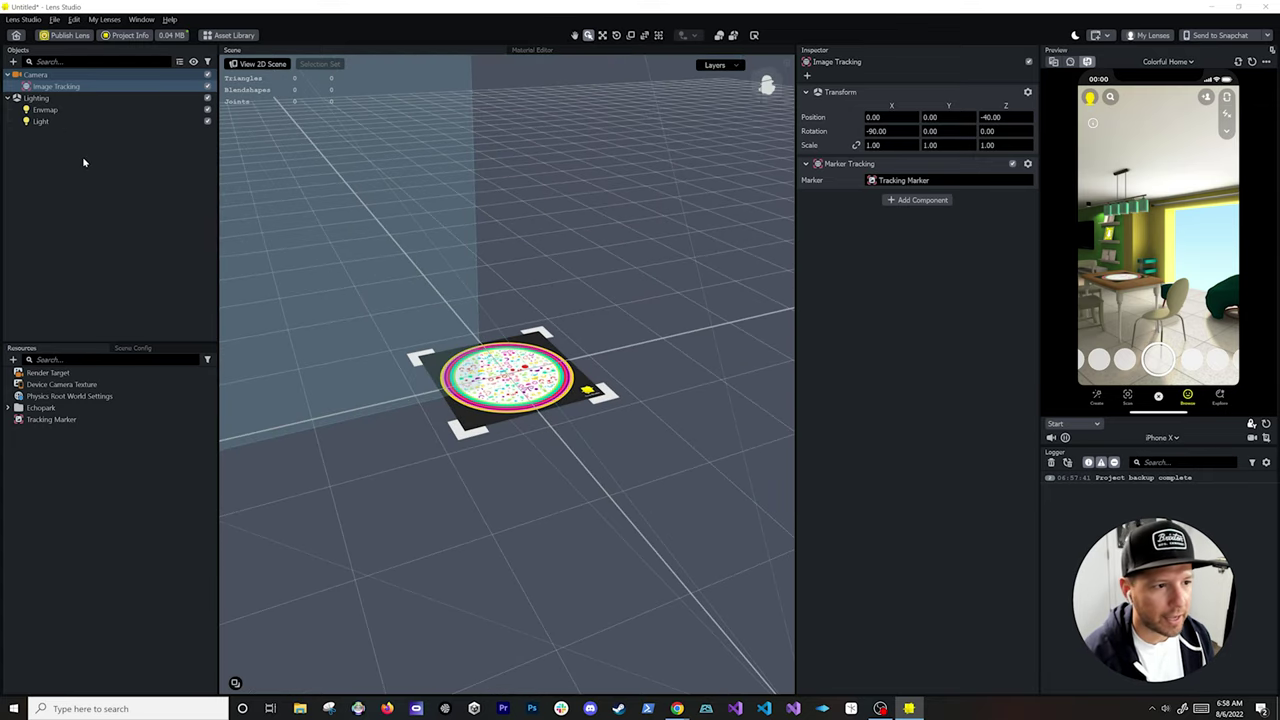
Step: Try a smaller marker height on the Tracking Marker resource and set it back to 15
left_click(67, 423)
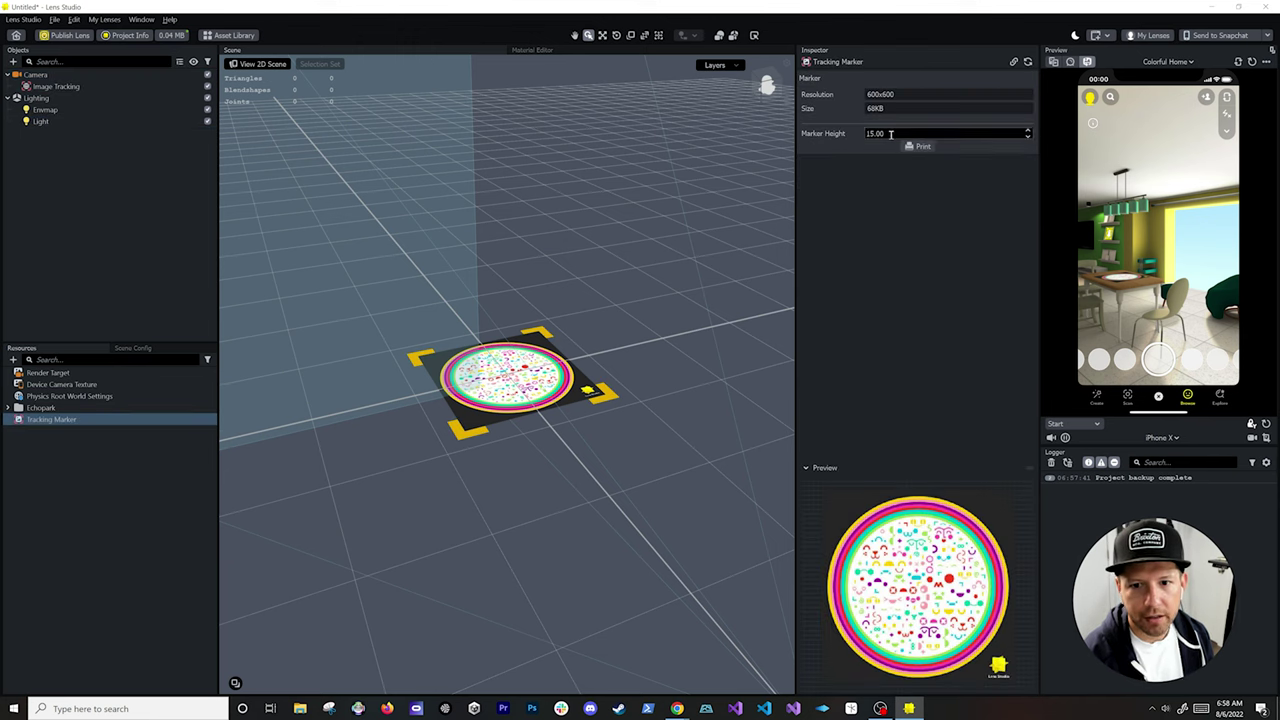
left_click(890, 133)
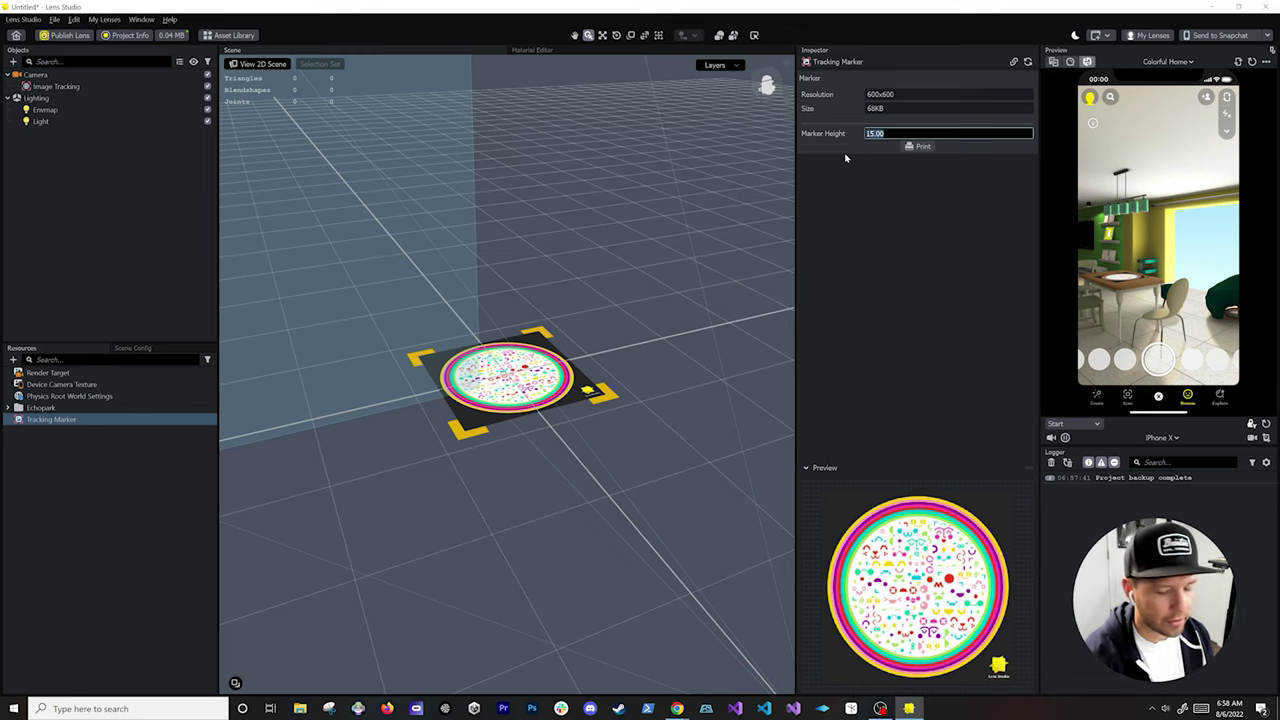
key("Return")
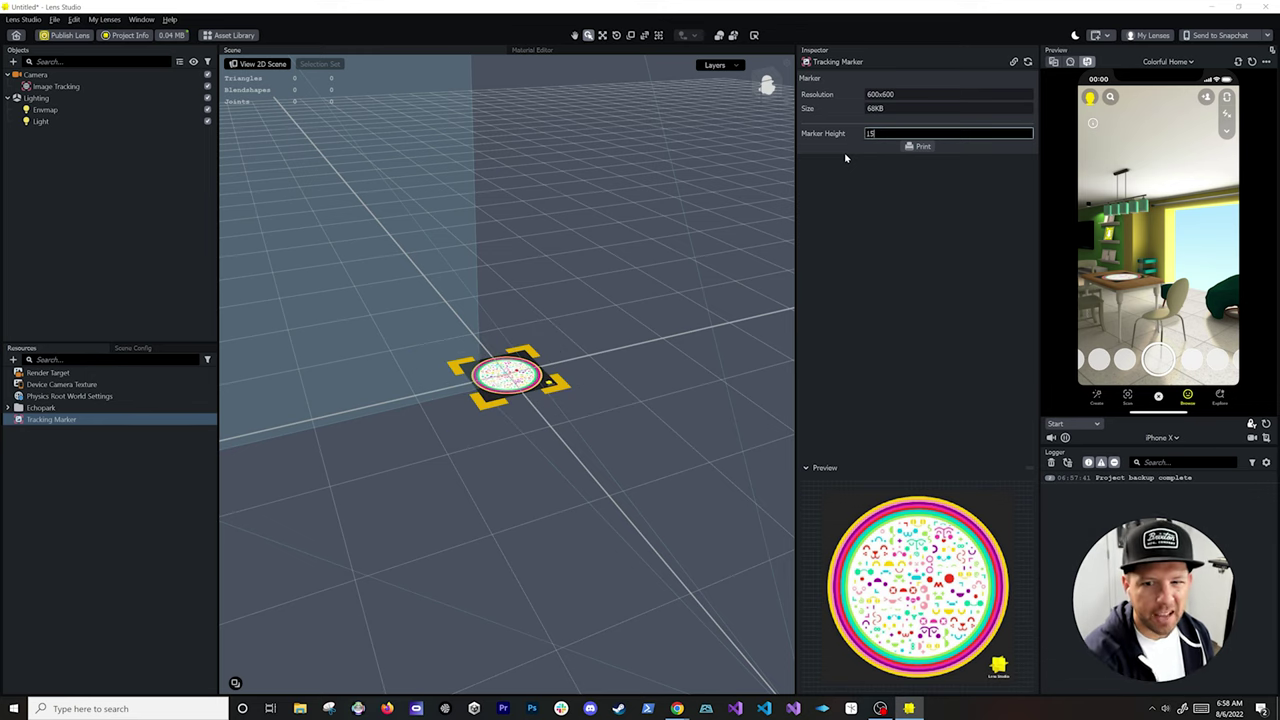
type("15")
key("Return")
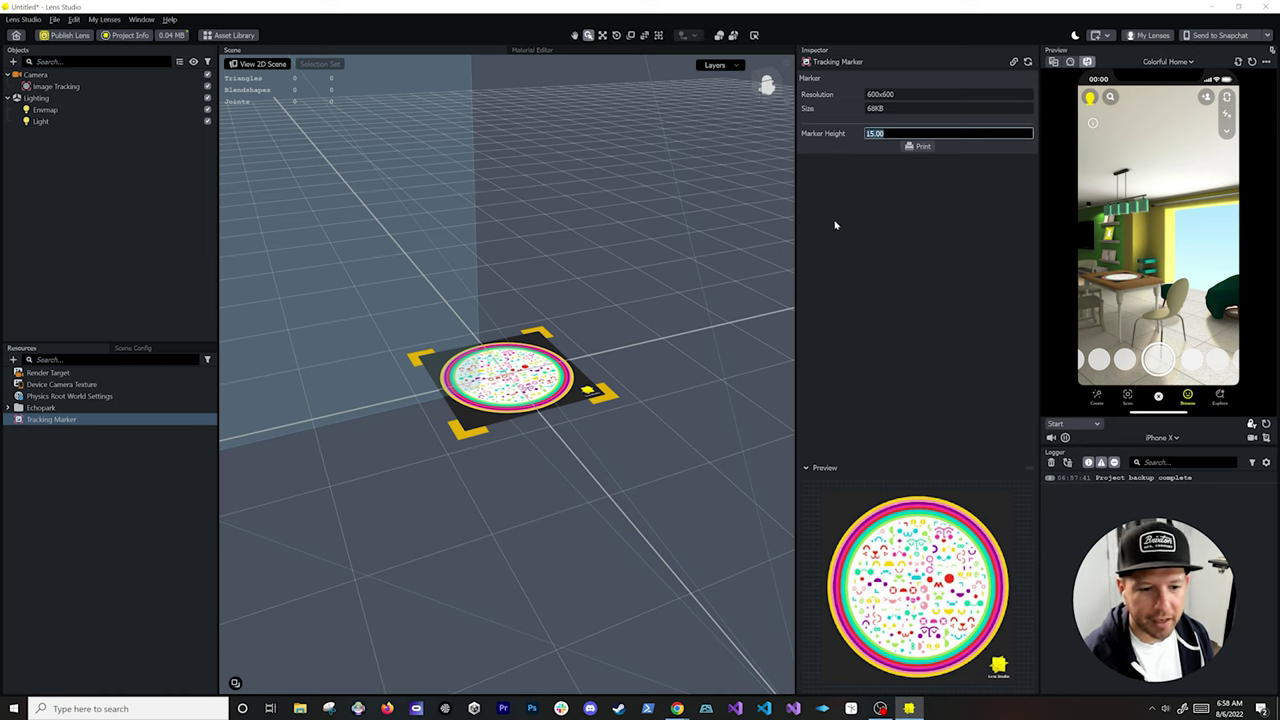
Step: Move the preview camera up to the table to examine the image marker in the simulated room
left_click(1173, 334)
right_click_drag(1173, 334, 1164, 314)
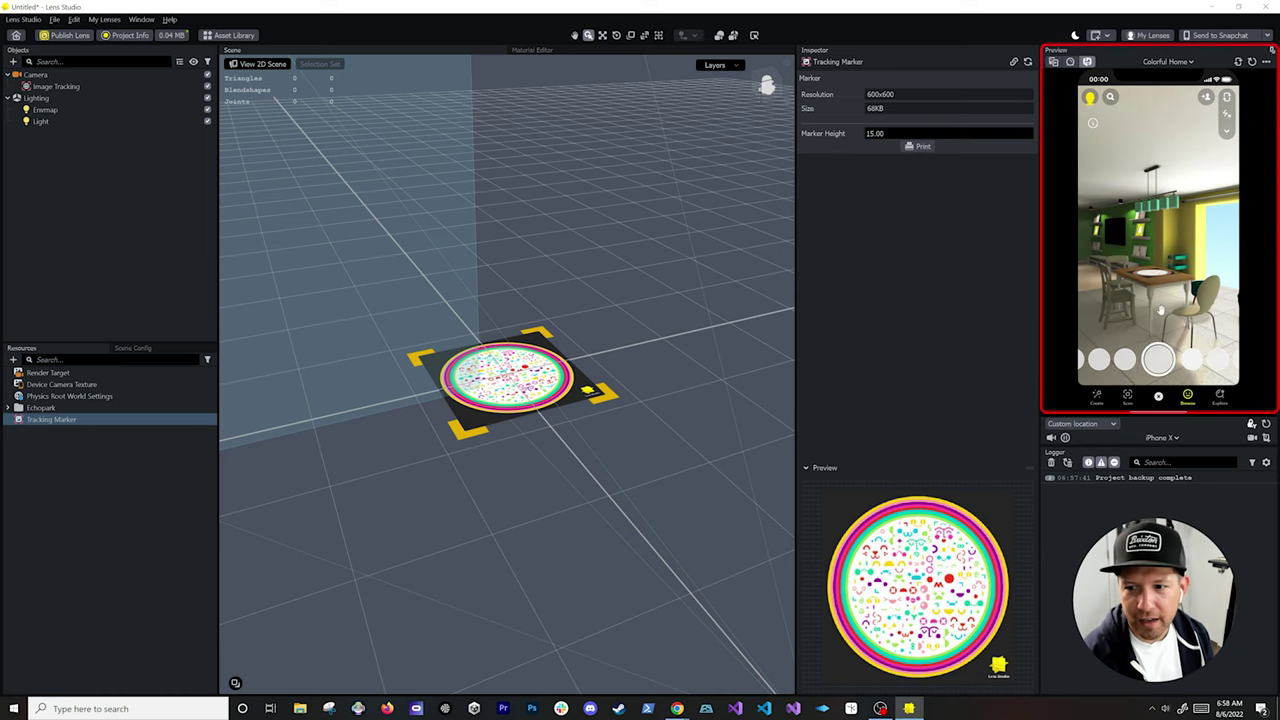
key("w")
left_click_drag(1165, 315, 1168, 336)
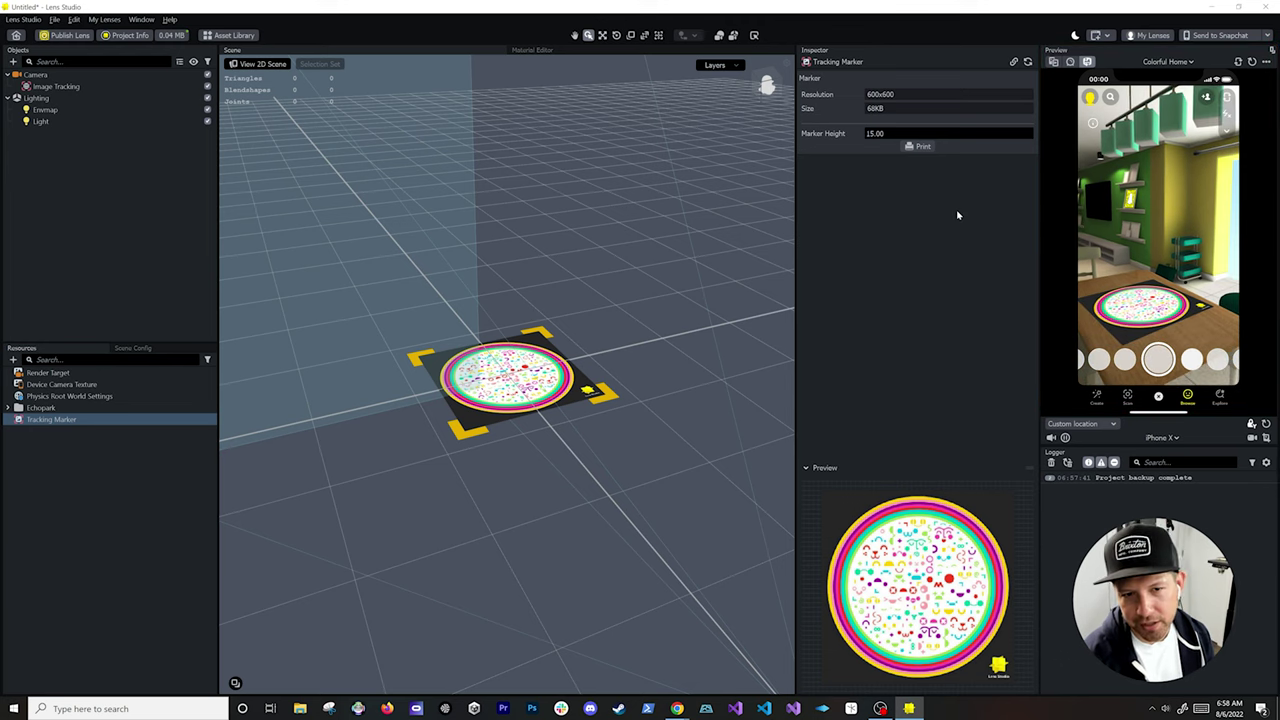
Step: Import the Mark the Monster 3D asset from the Asset Library
left_click(230, 35)
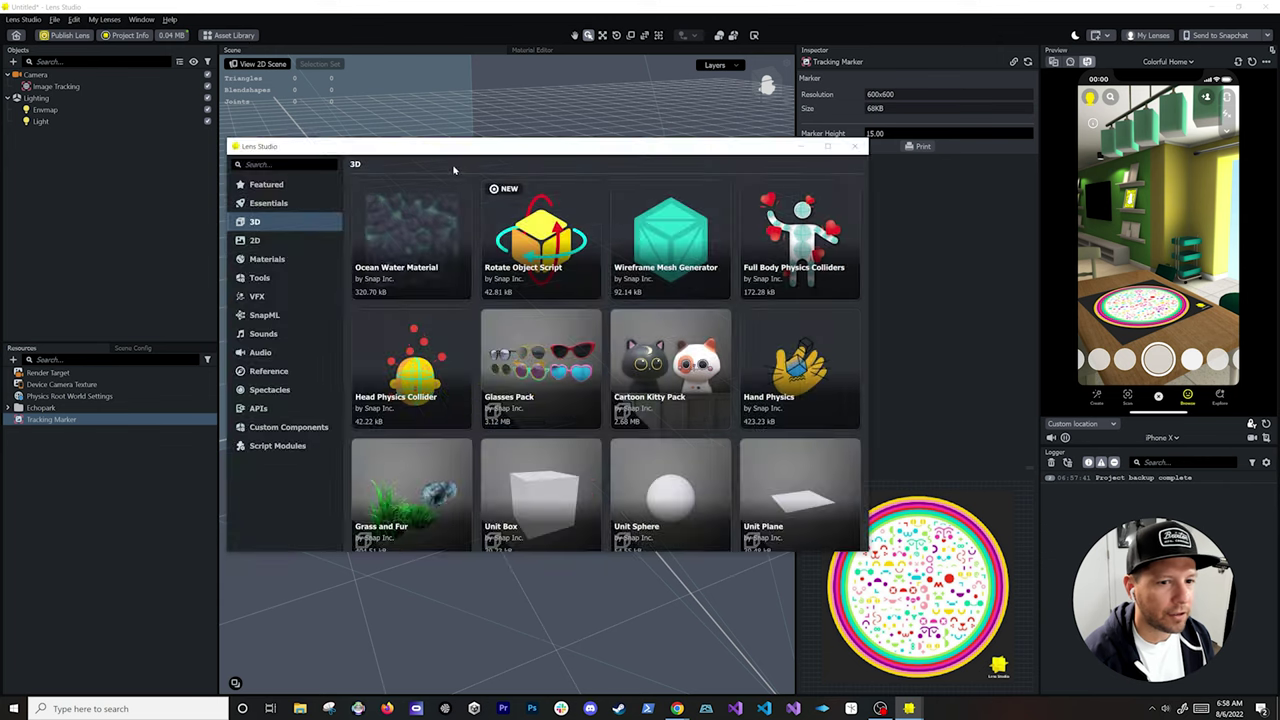
scroll(752, 405, "down", 15)
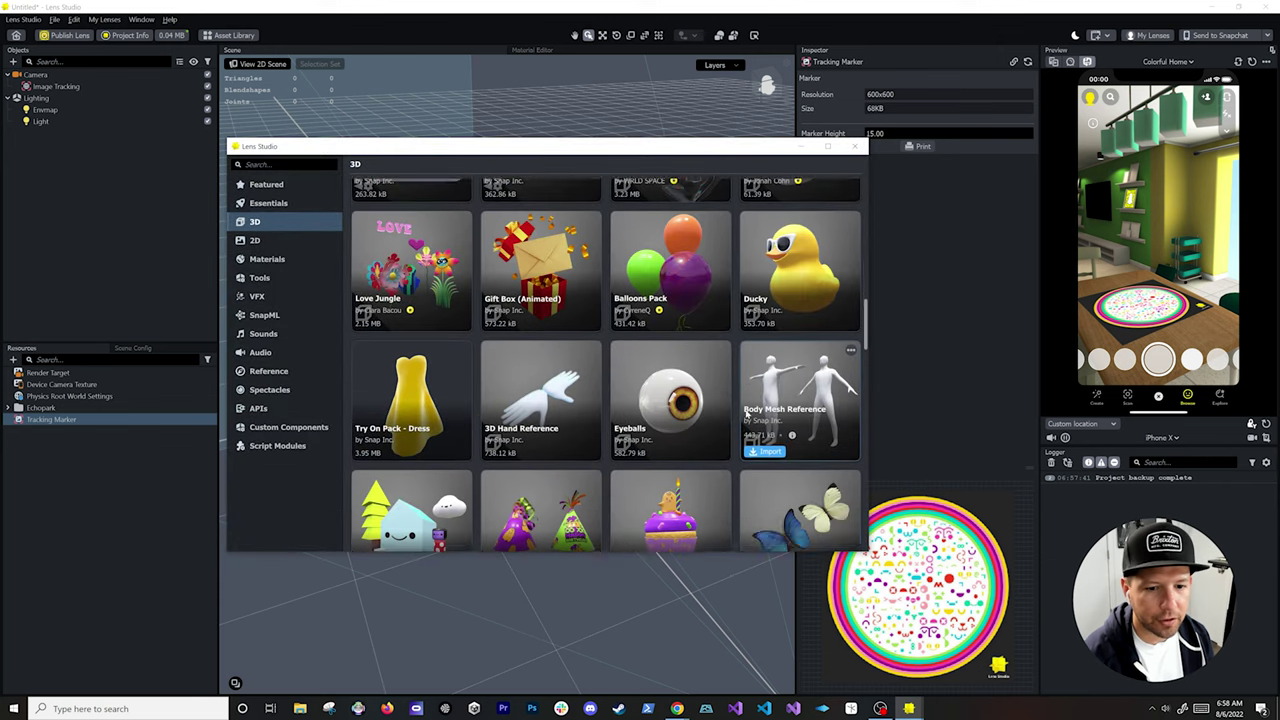
scroll(752, 405, "down", 10)
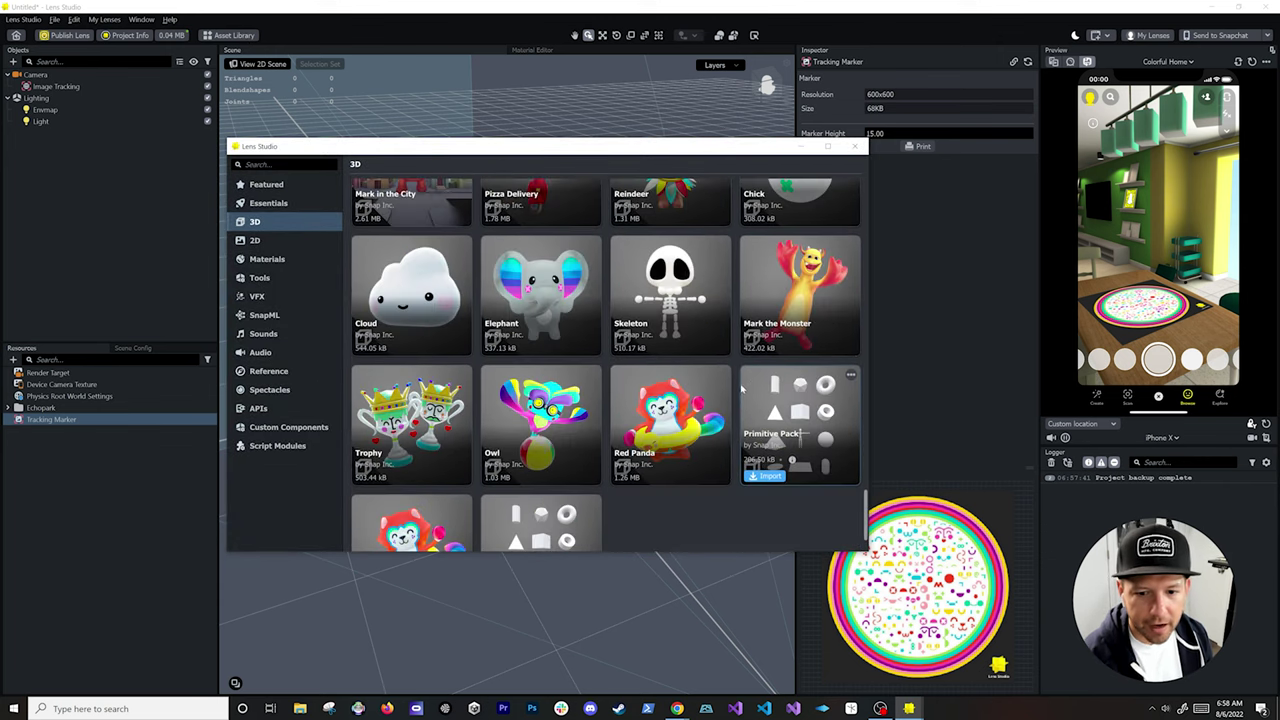
left_click(767, 346)
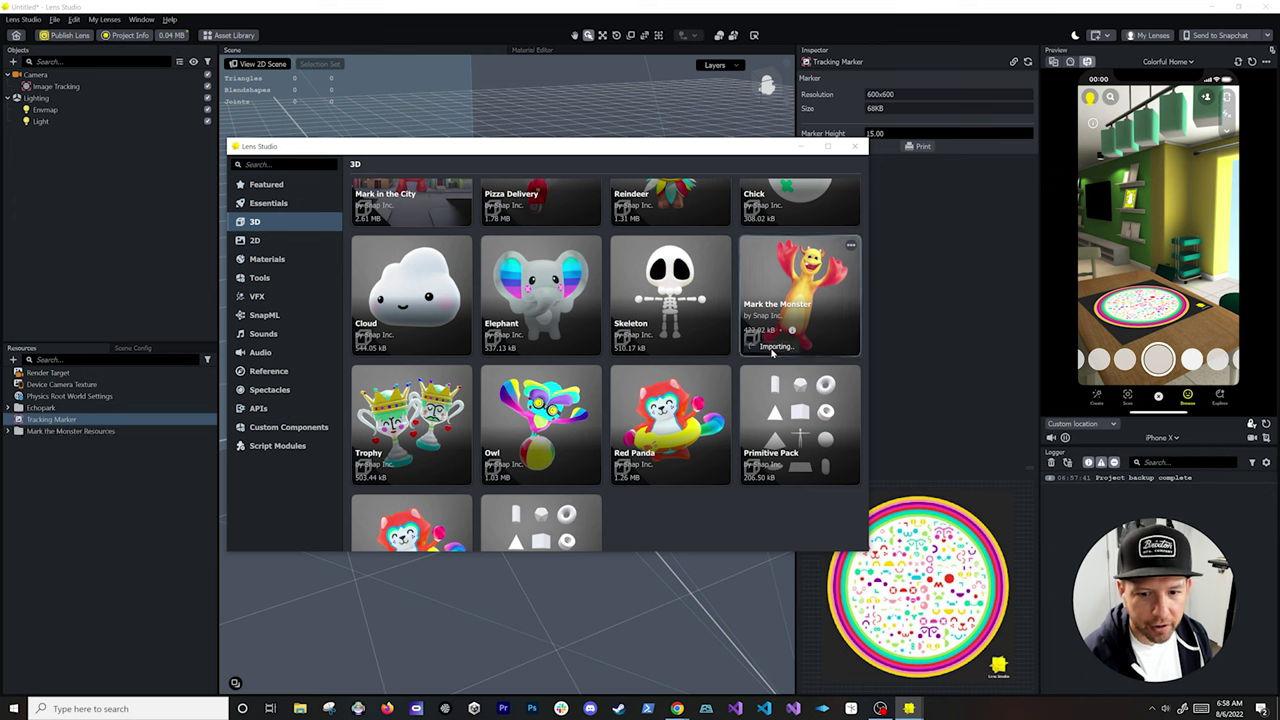
Step: Place the MarkTheMonster prefab in the scene as a child of the Image Tracking object
left_click_drag(108, 443, 90, 87)
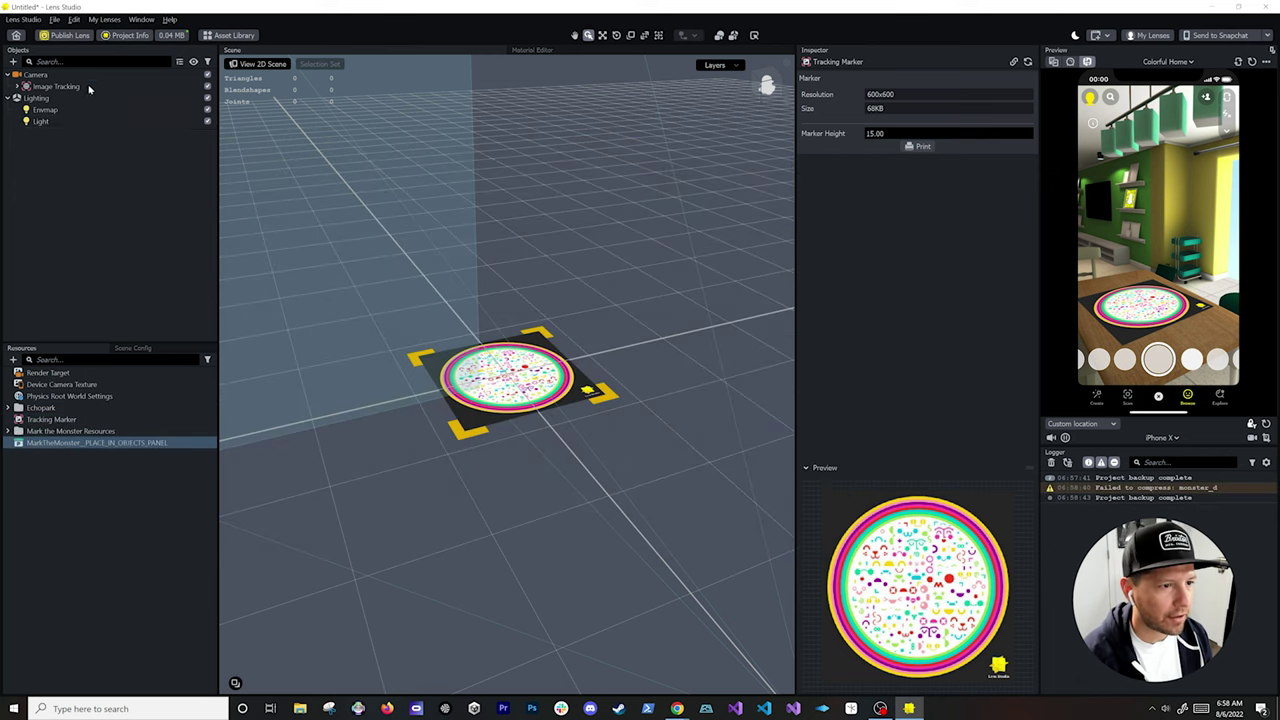
scroll(94, 118, "up", 1)
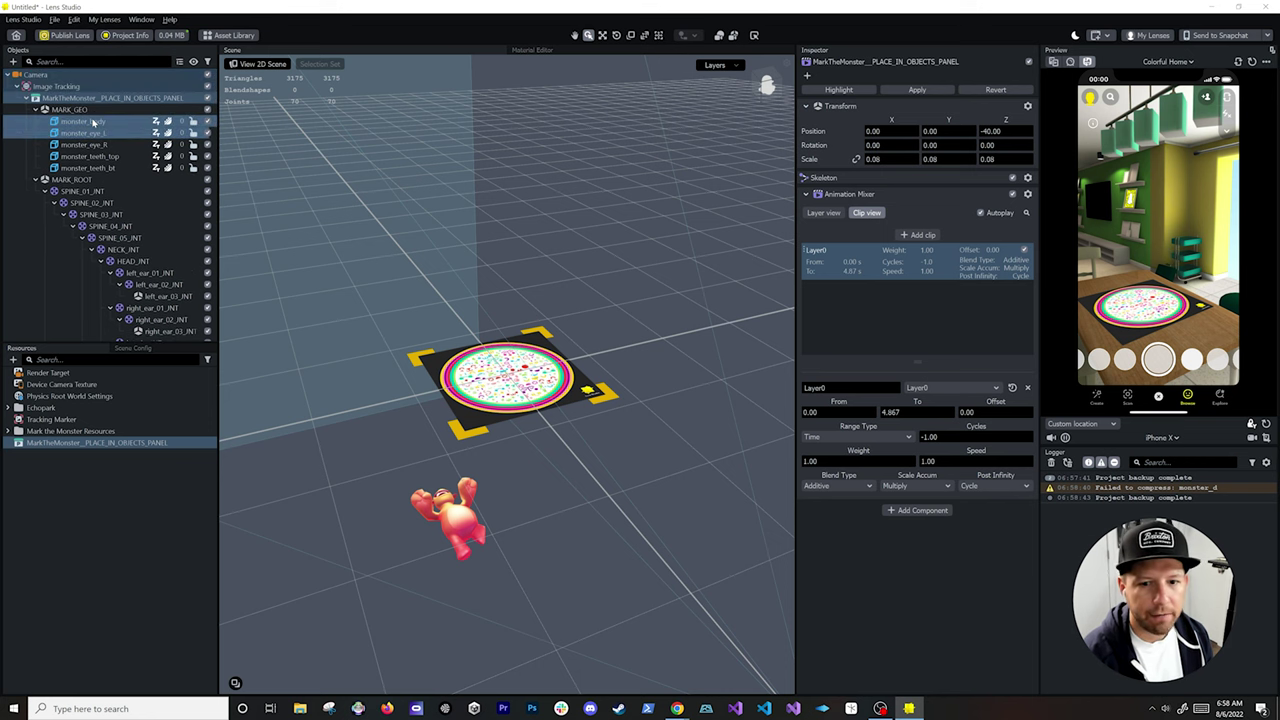
scroll(556, 494, "down", 3)
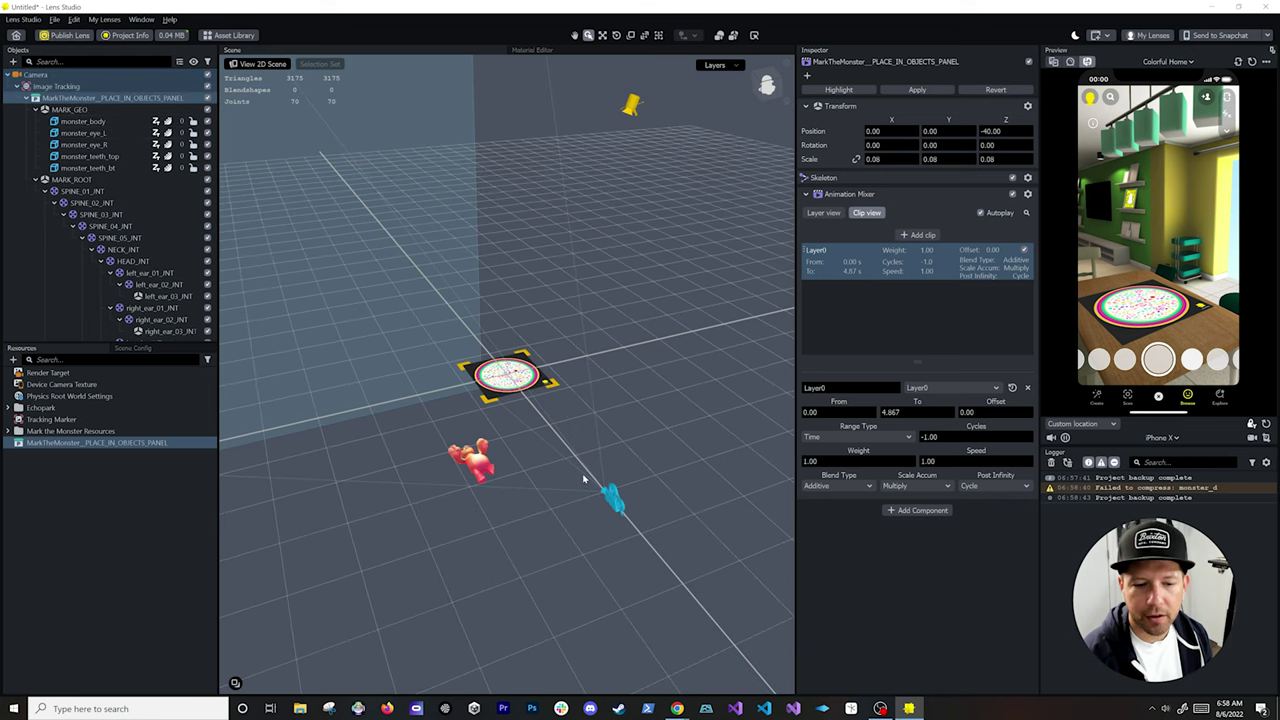
scroll(584, 480, "down", 3)
Step: Set the Z position of the MarkTheMonster root object to 0
left_click(80, 109)
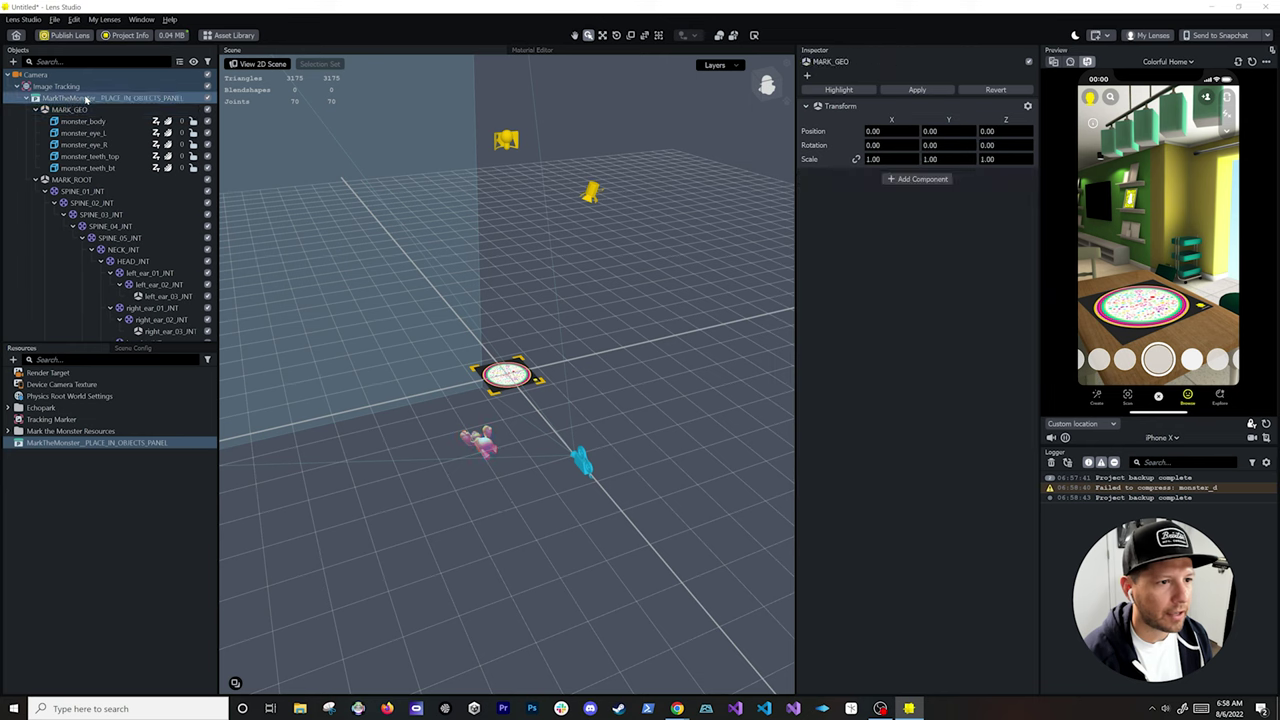
left_click(86, 98)
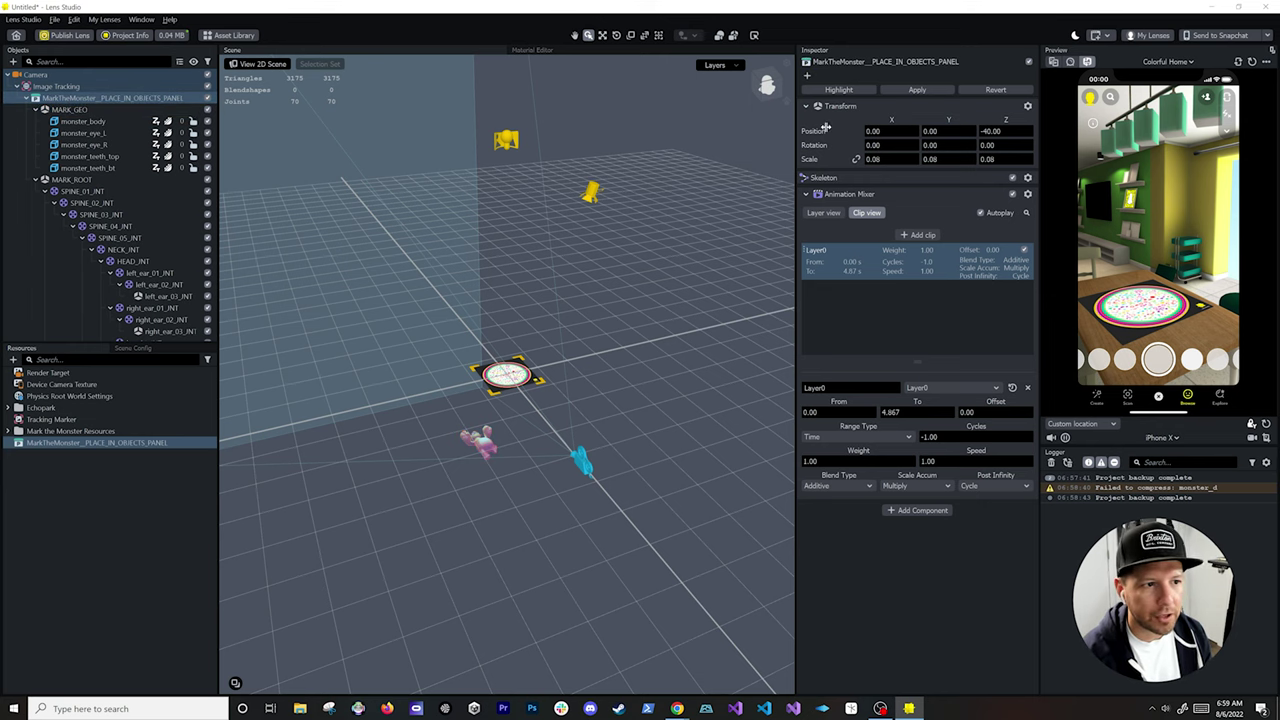
left_click(1016, 130)
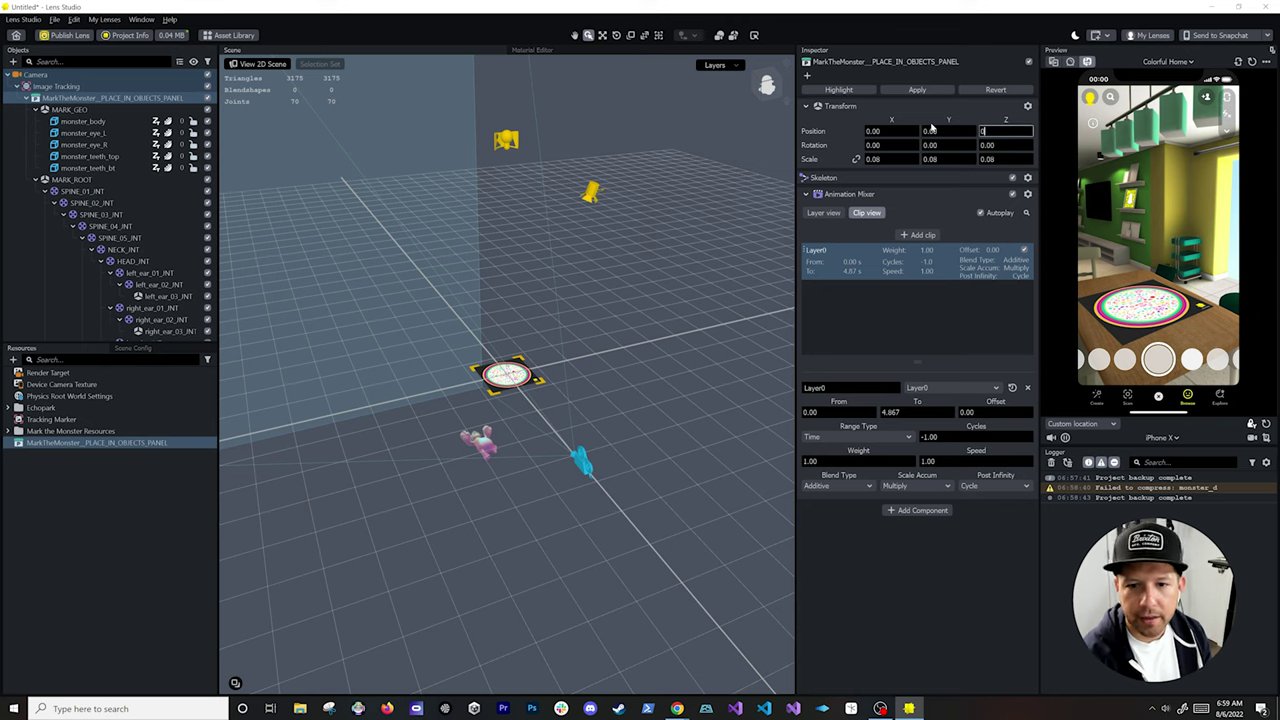
type("0")
key("Return")
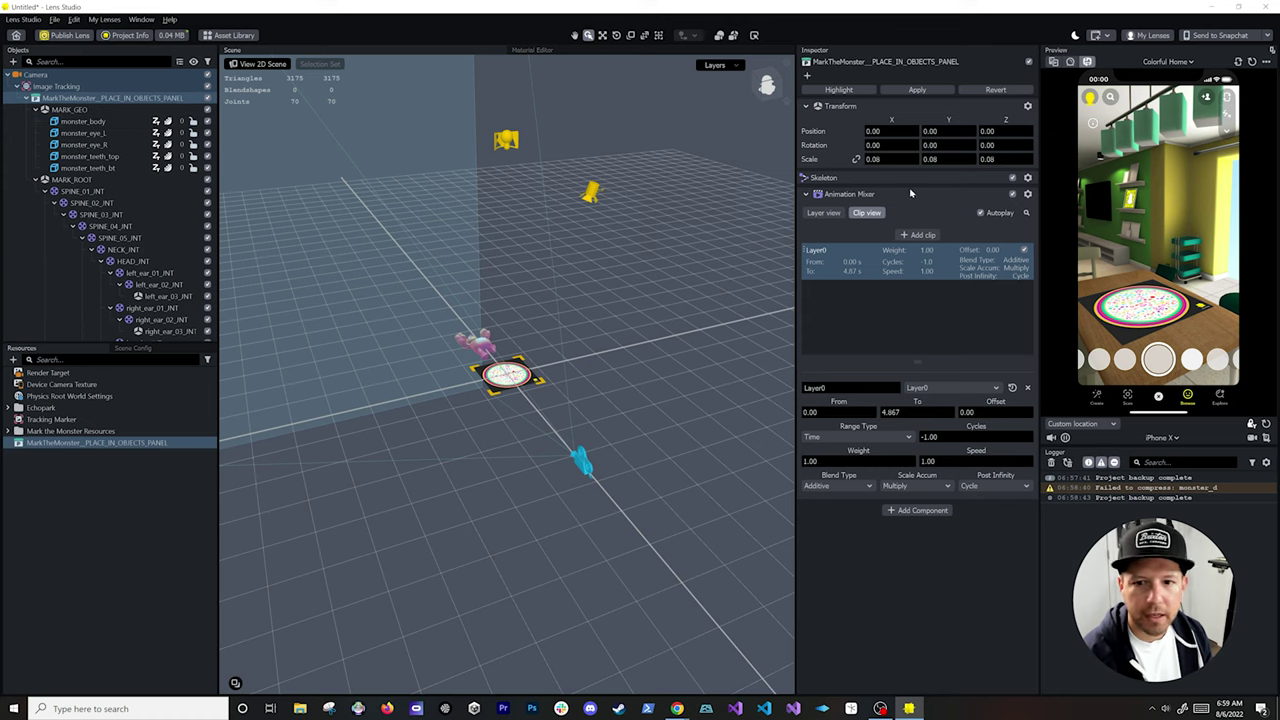
Step: Set the X rotation of the MarkTheMonster root object to 90
left_click(117, 109)
left_click(117, 98)
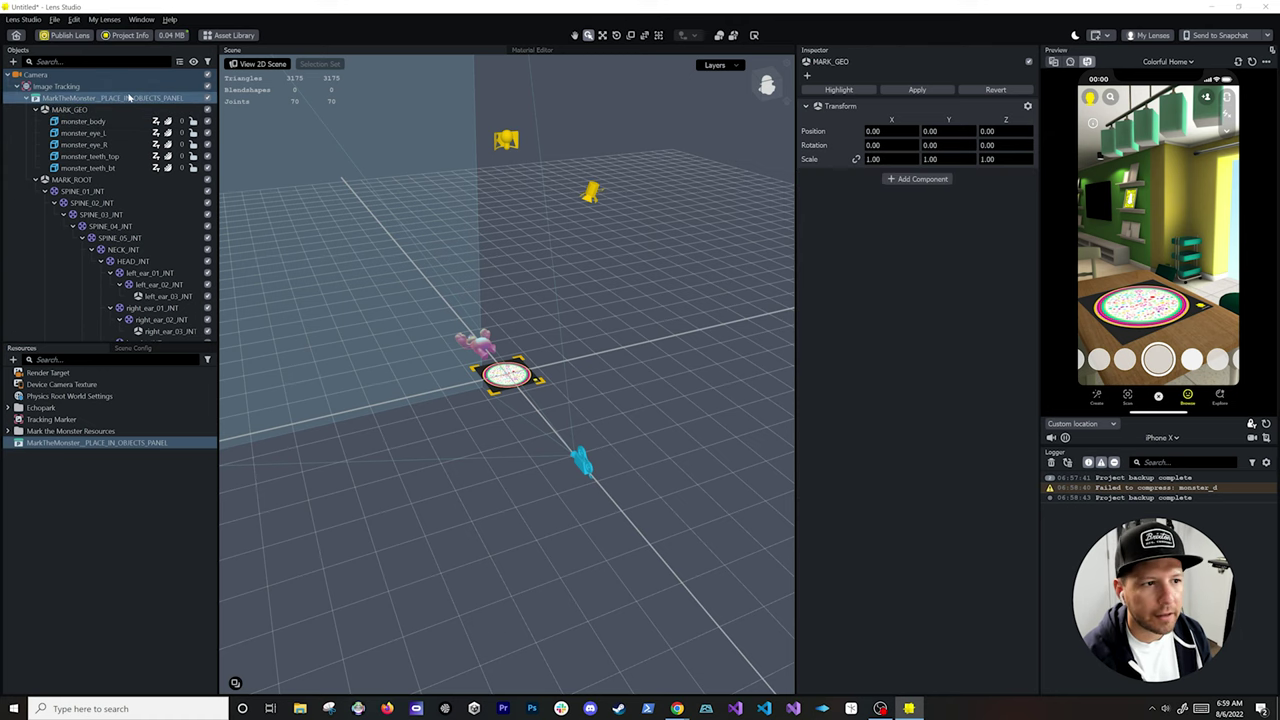
type("90")
key("Return")
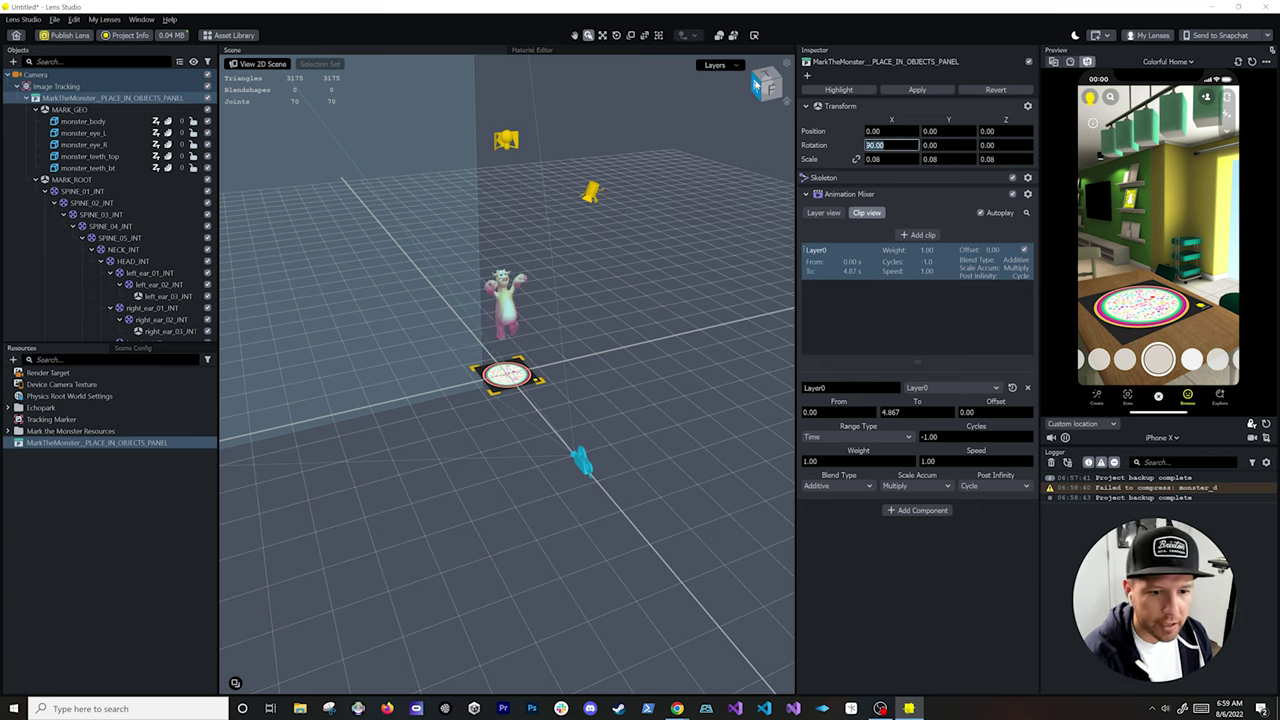
Step: Examine the monster's placement over the image marker from several angles in the scene and in the simulated room
mouse_move(582, 464)
left_mouse_down("alt")
mouse_move(497, 475)
mouse_move(637, 474)
mouse_move(474, 491)
left_mouse_up("alt")
scroll(554, 423, "up", 3)
scroll(556, 428, "up", 2)
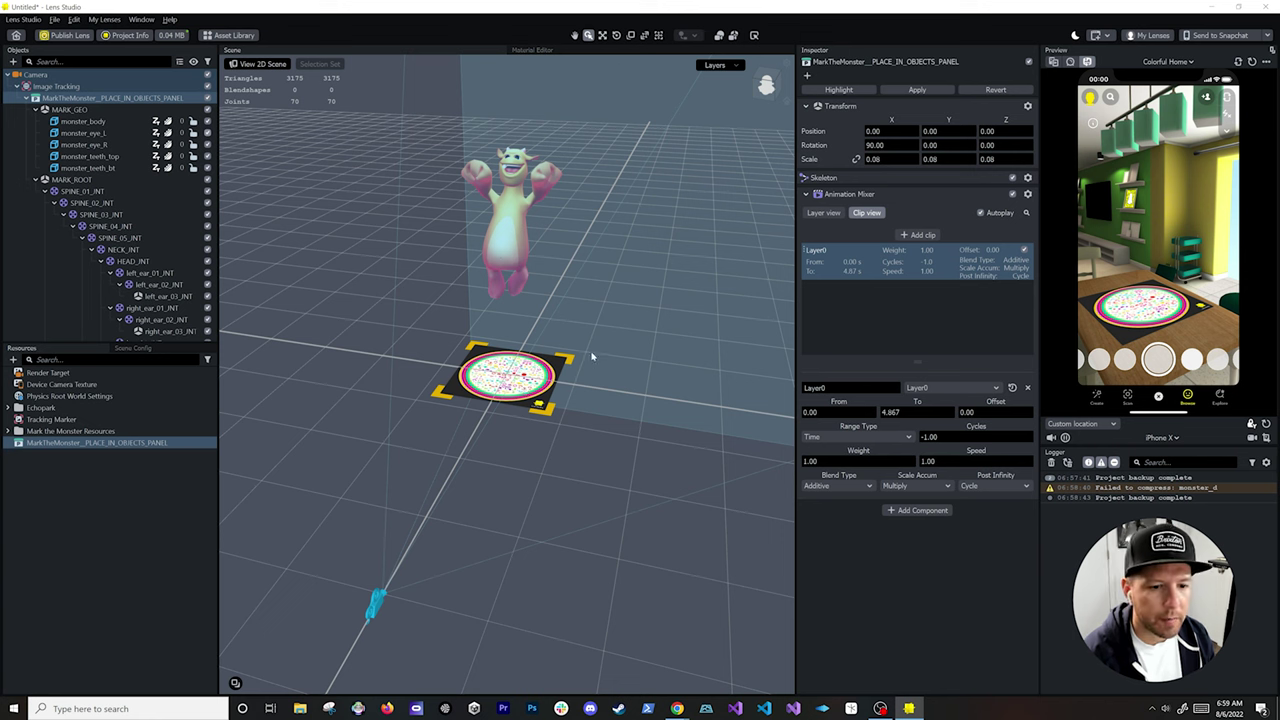
middle_click_drag(612, 292, 571, 353)
left_click_drag(571, 353, 628, 397, "alt")
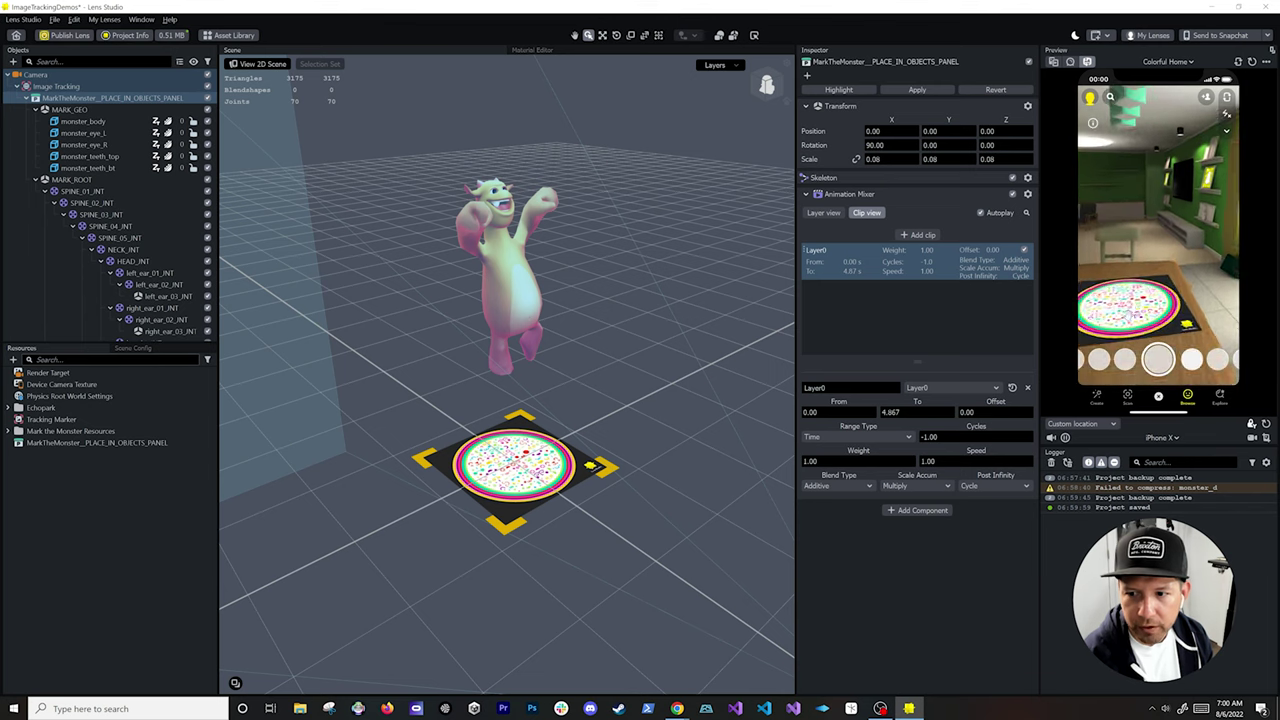
left_click_drag(1120, 287, 1161, 240)
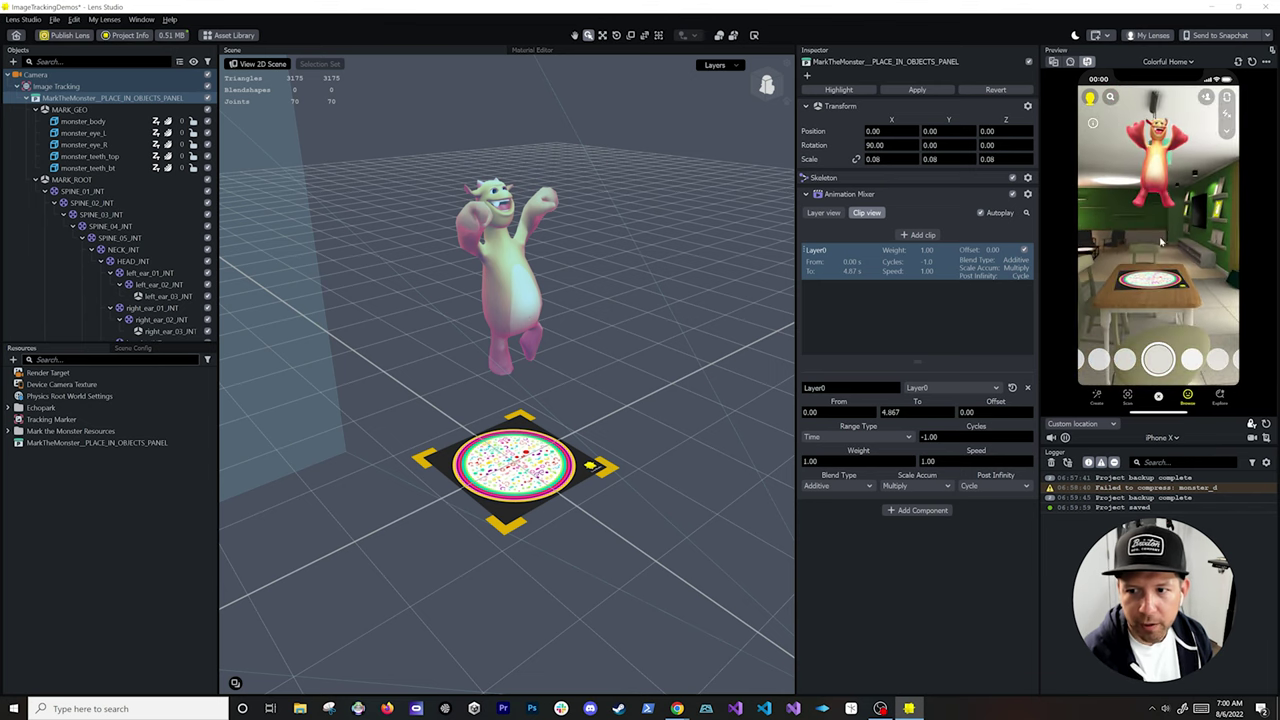
left_click_drag(1188, 283, 1108, 300)
scroll(1108, 300, "up", 3)
scroll(1108, 300, "down", 2)
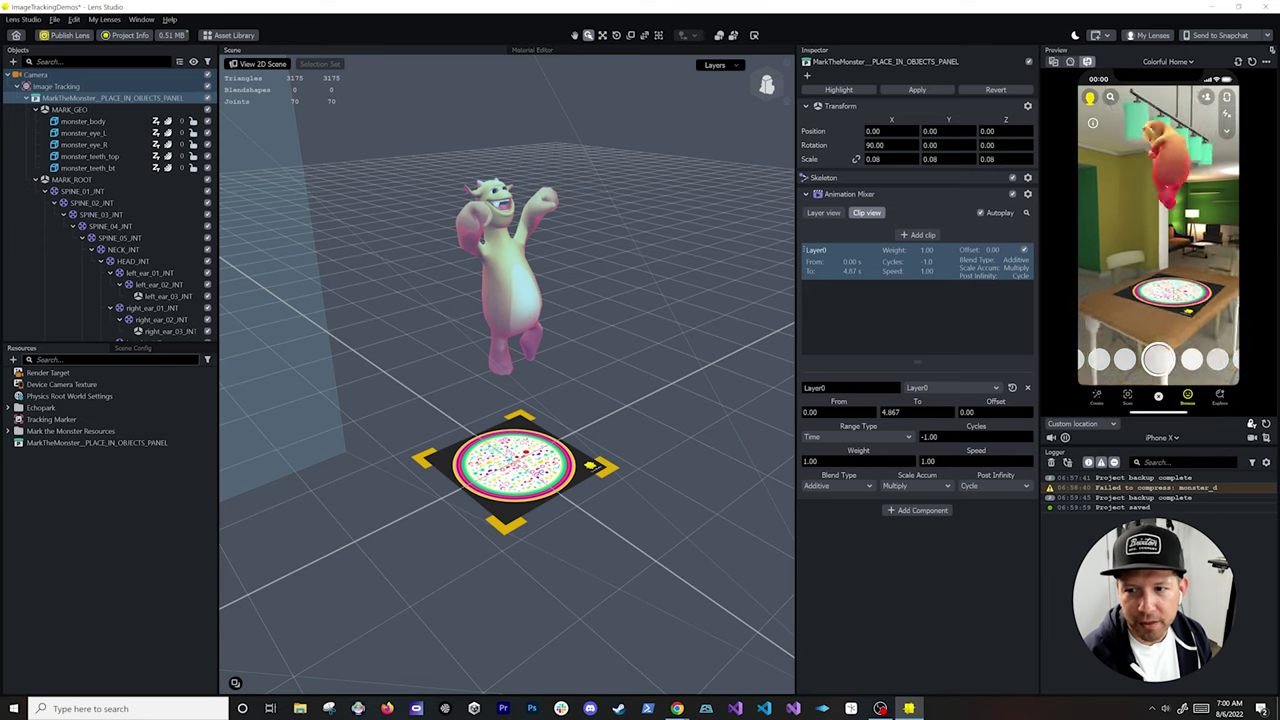
scroll(1168, 98, "down", 3)
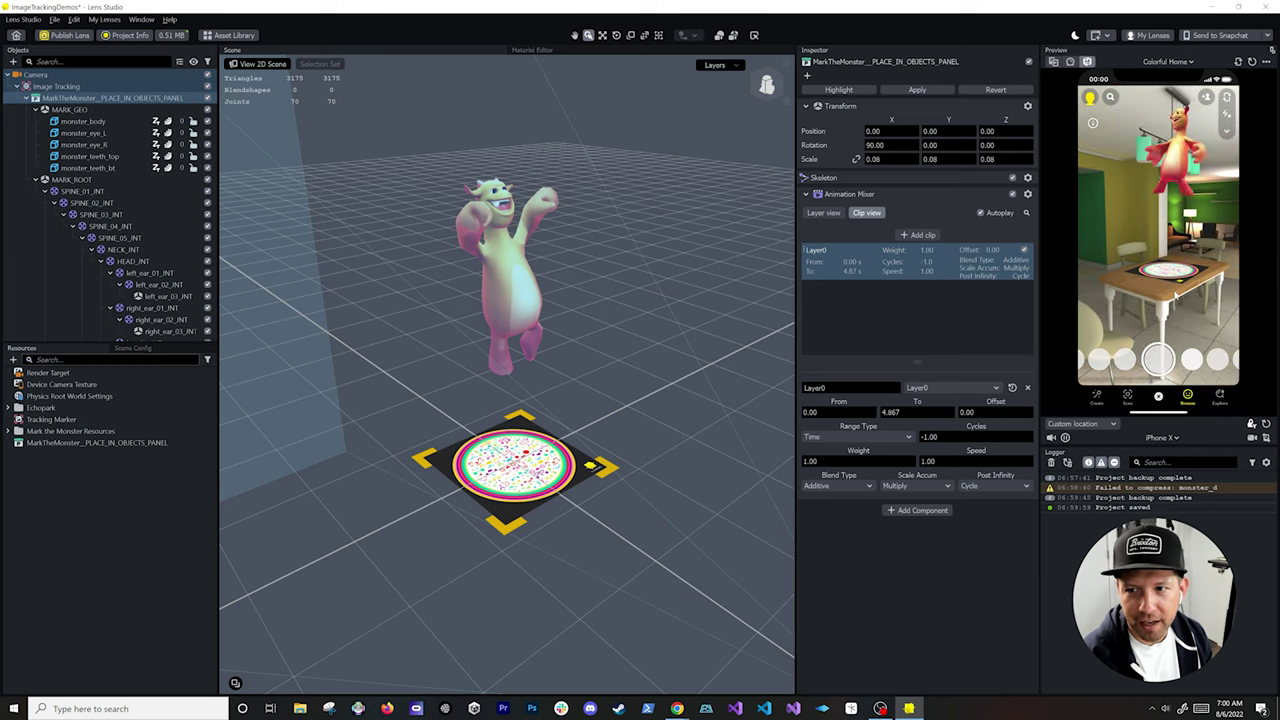
Step: Switch the lens preview from the simulated Colorful Home environment to the webcam feed
left_click(1163, 62)
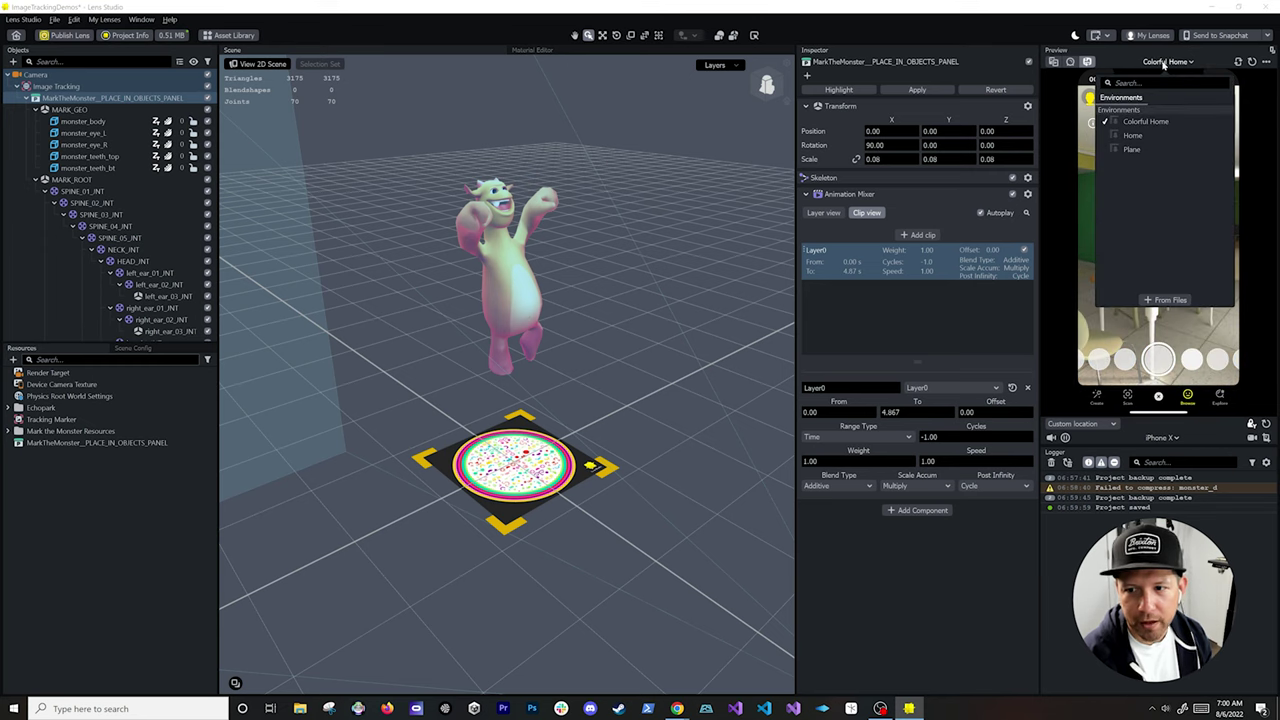
left_click(1147, 63)
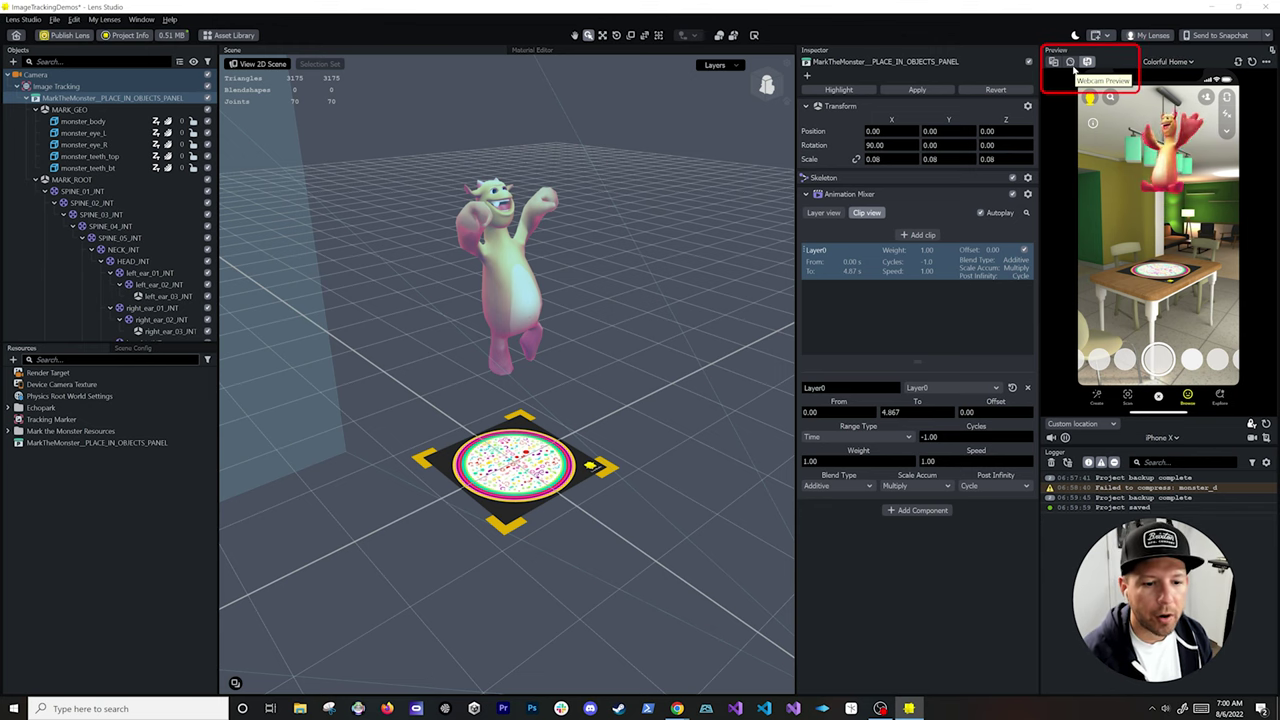
left_click(1086, 62)
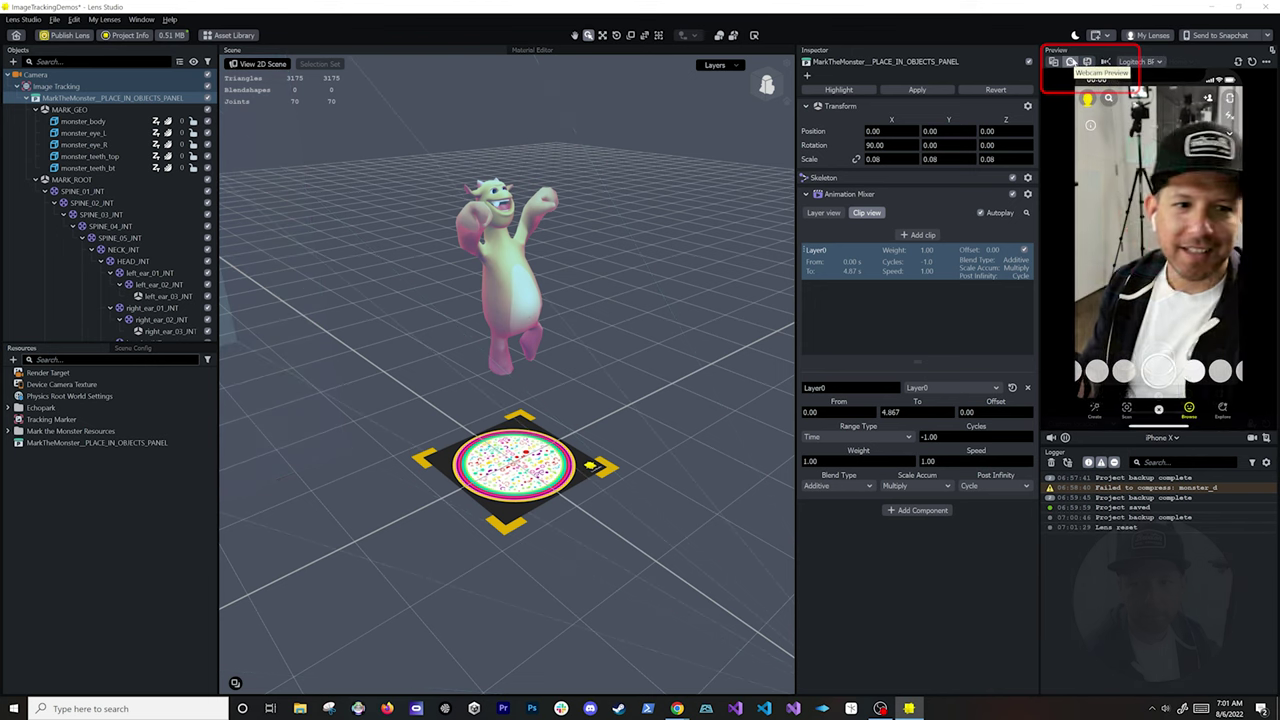